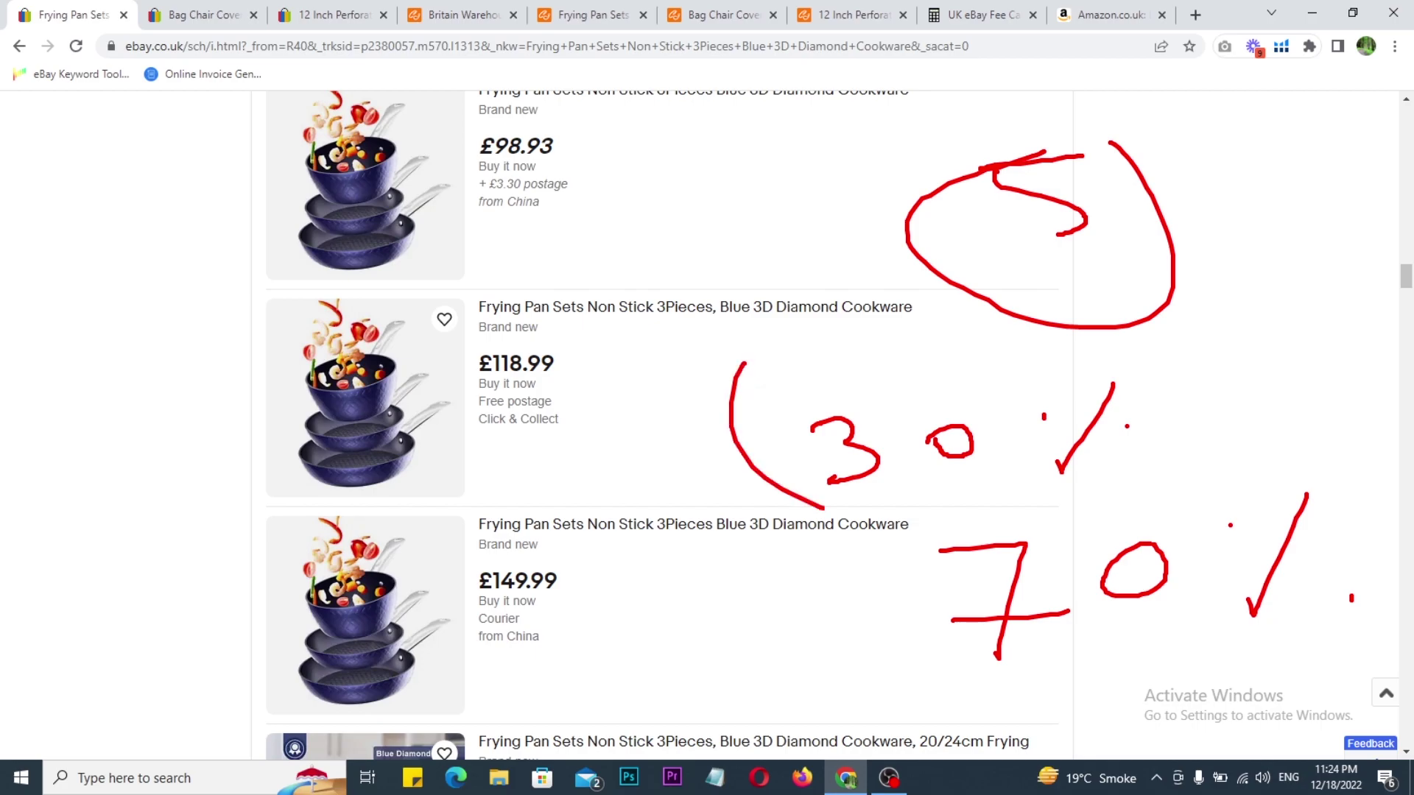
Draw an arrow leading out of the circled 30% note, then box the £118.99 listing's price details and tick them.
mouse_move(756, 434)
left_mouse_down()
mouse_move(622, 454)
mouse_move(3, 413)
mouse_move(141, 312)
left_mouse_up()
left_click_drag(109, 277, 151, 355)
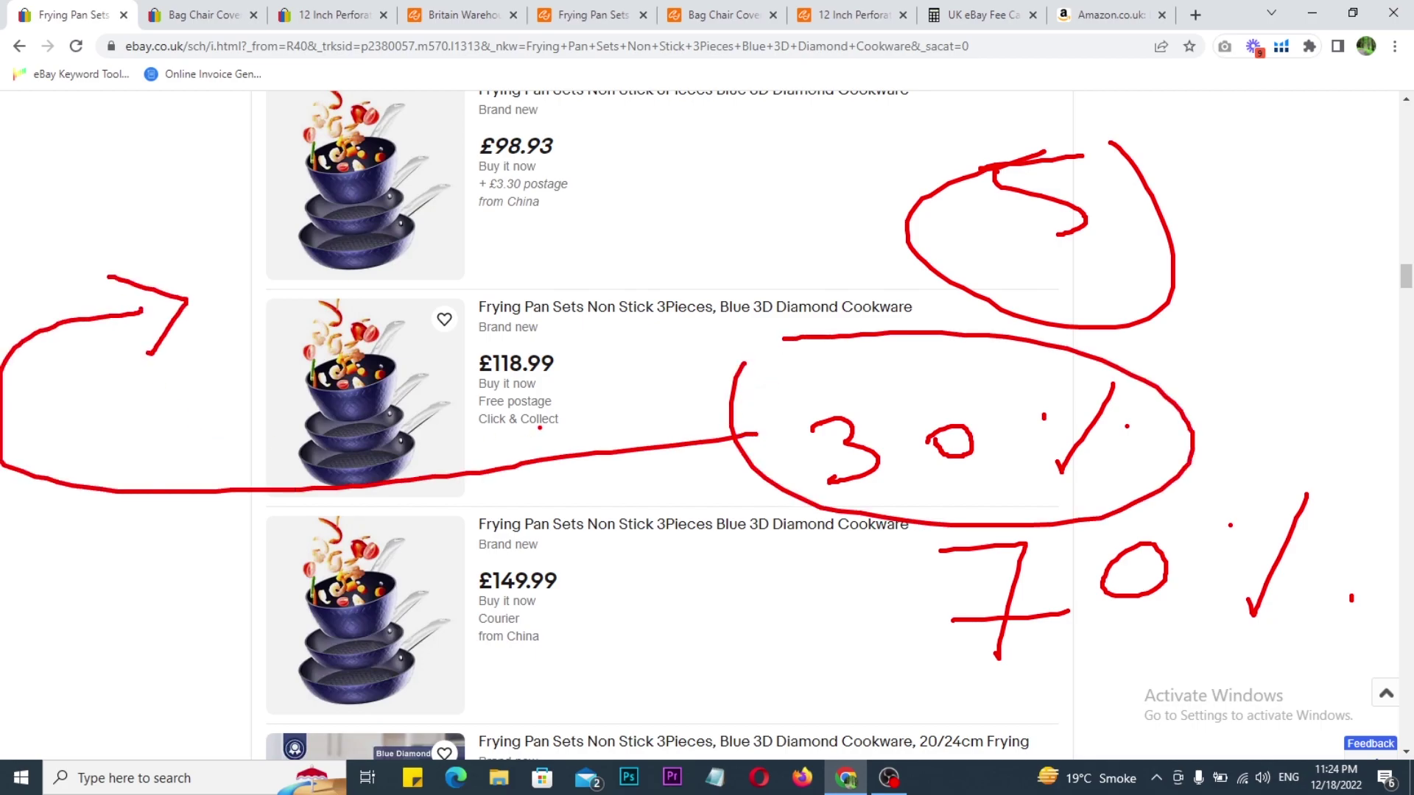
mouse_move(461, 329)
left_mouse_down()
mouse_move(561, 388)
mouse_move(604, 445)
left_mouse_up()
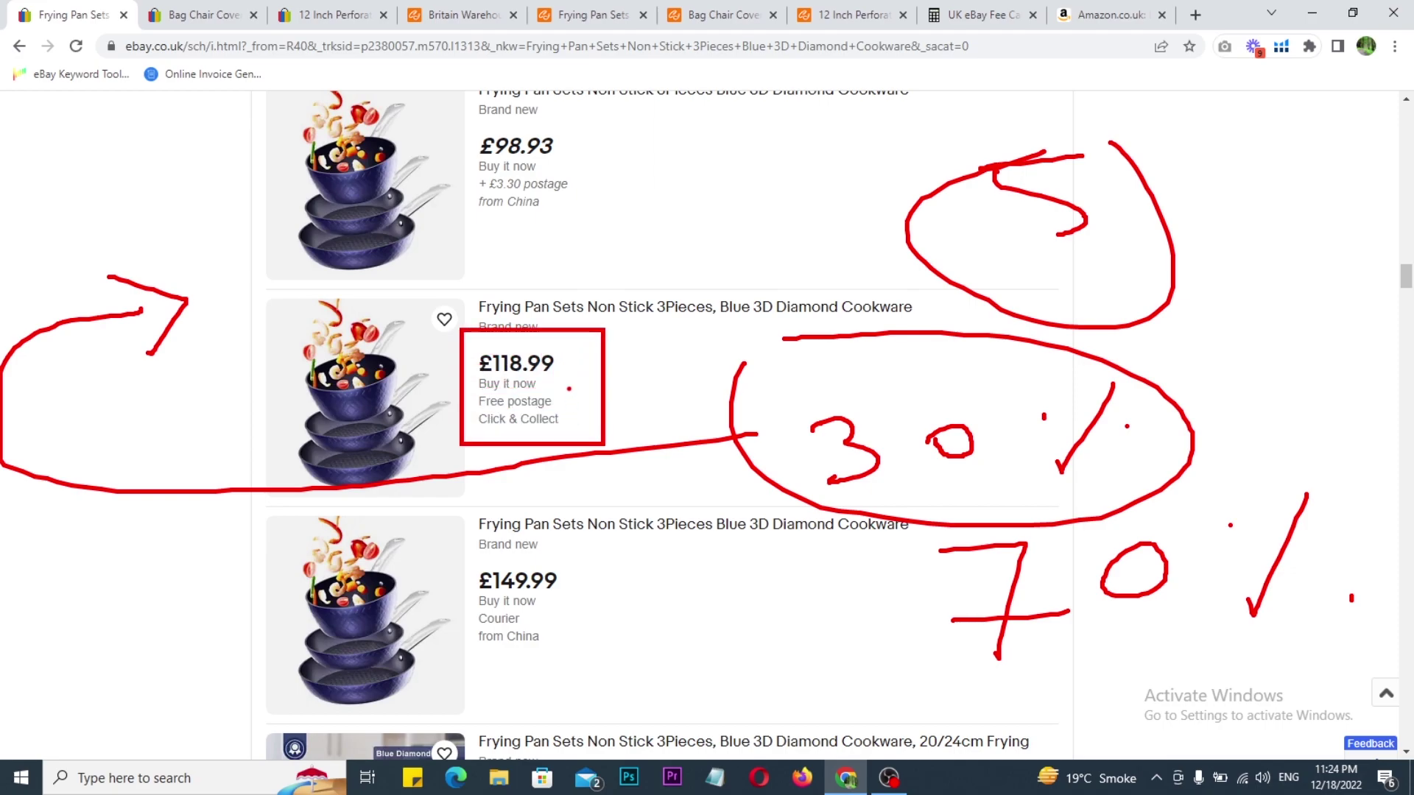
left_click_drag(575, 366, 659, 344)
Handwrite 50% above the £118.99 frying pan listing and add check marks beside its title and price.
left_click_drag(685, 154, 708, 181)
left_click_drag(692, 136, 759, 117)
mouse_move(856, 139)
left_mouse_down()
mouse_move(809, 163)
mouse_move(840, 158)
left_mouse_up()
left_click_drag(972, 120, 900, 175)
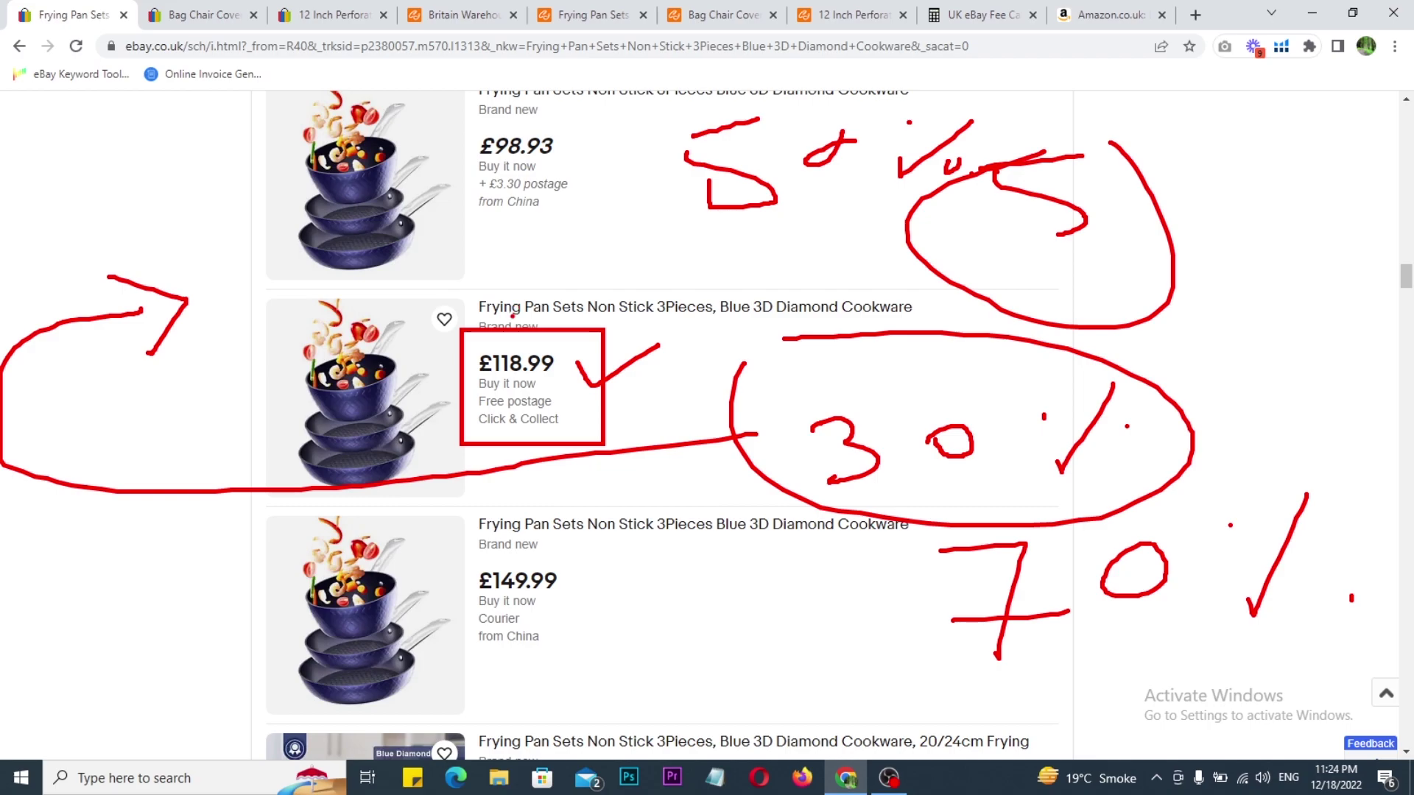
left_click_drag(526, 295, 627, 224)
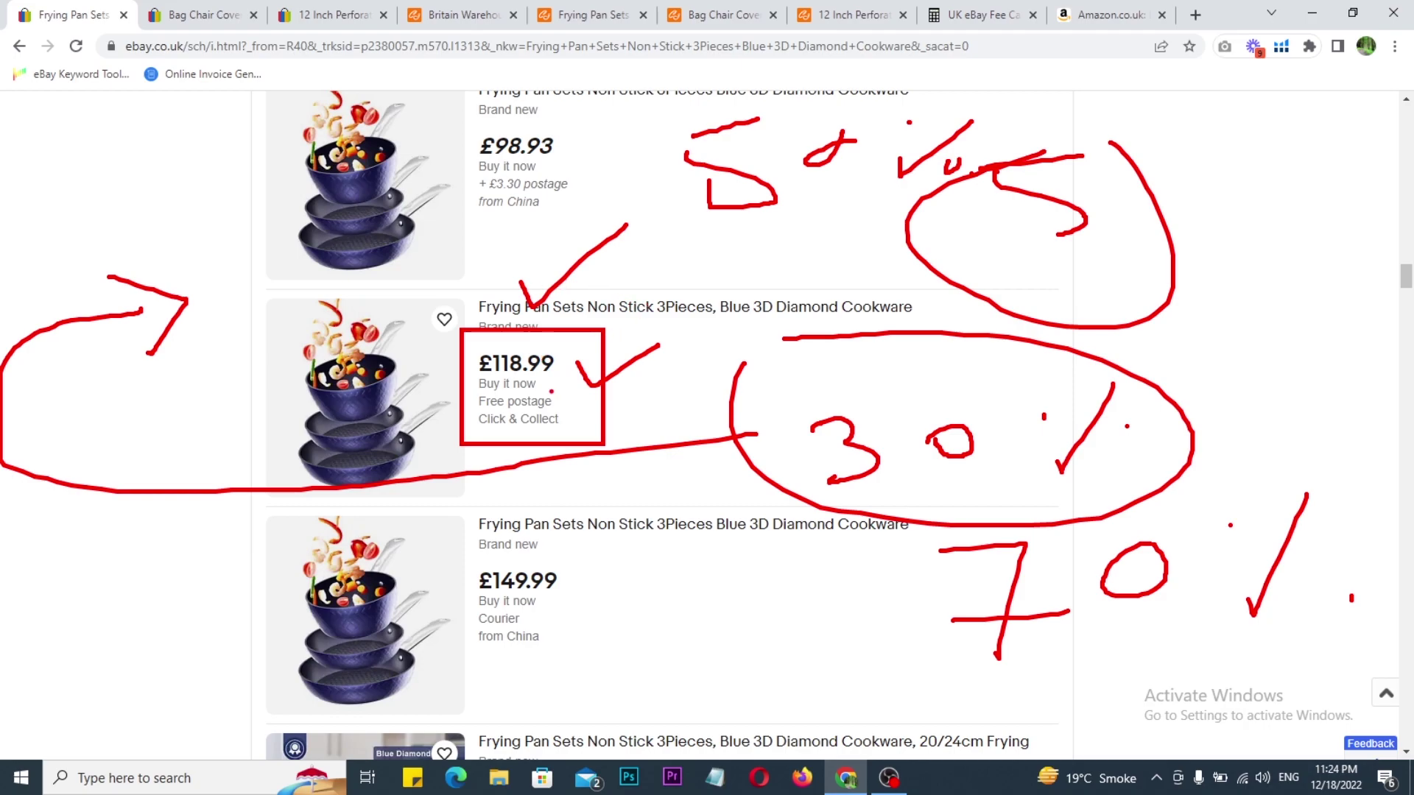
mouse_move(587, 329)
left_mouse_down()
mouse_move(739, 225)
mouse_move(734, 290)
left_mouse_up()
mouse_move(525, 312)
left_mouse_down()
mouse_move(599, 394)
mouse_move(380, 412)
mouse_move(398, 345)
mouse_move(585, 258)
left_mouse_up()
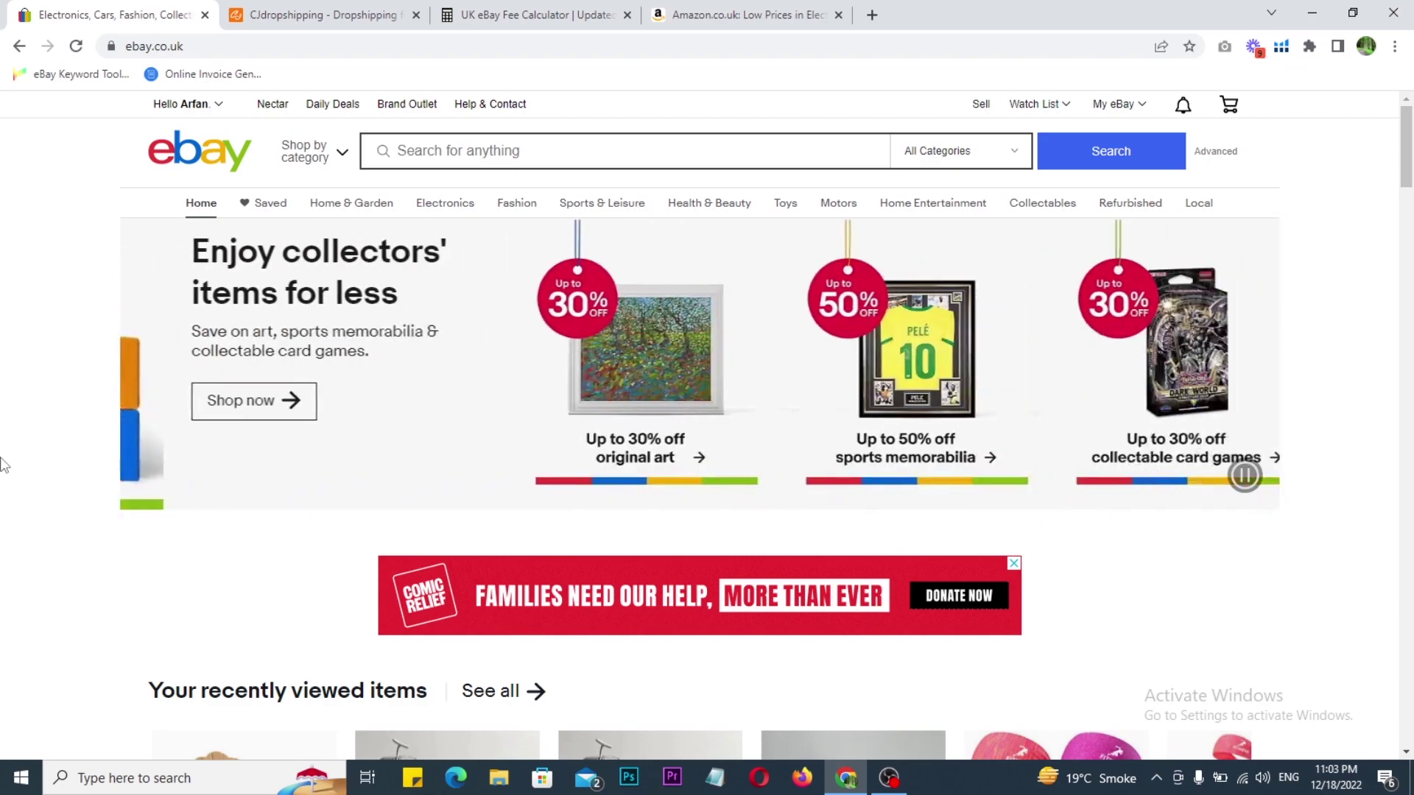
View the CJdropshipping and eBay home pages and check CJdropshipping's language and currency settings.
left_click(322, 12)
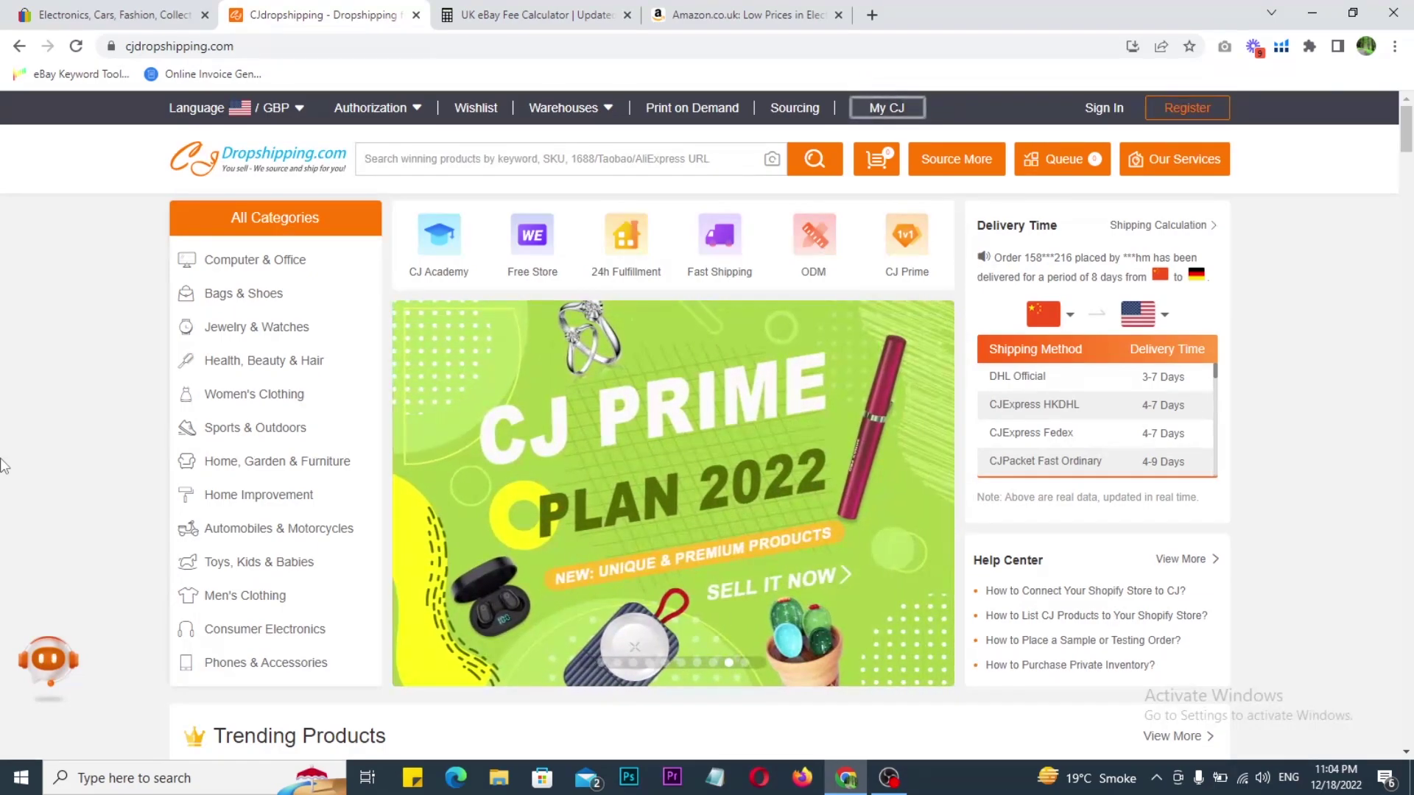
left_click(123, 7)
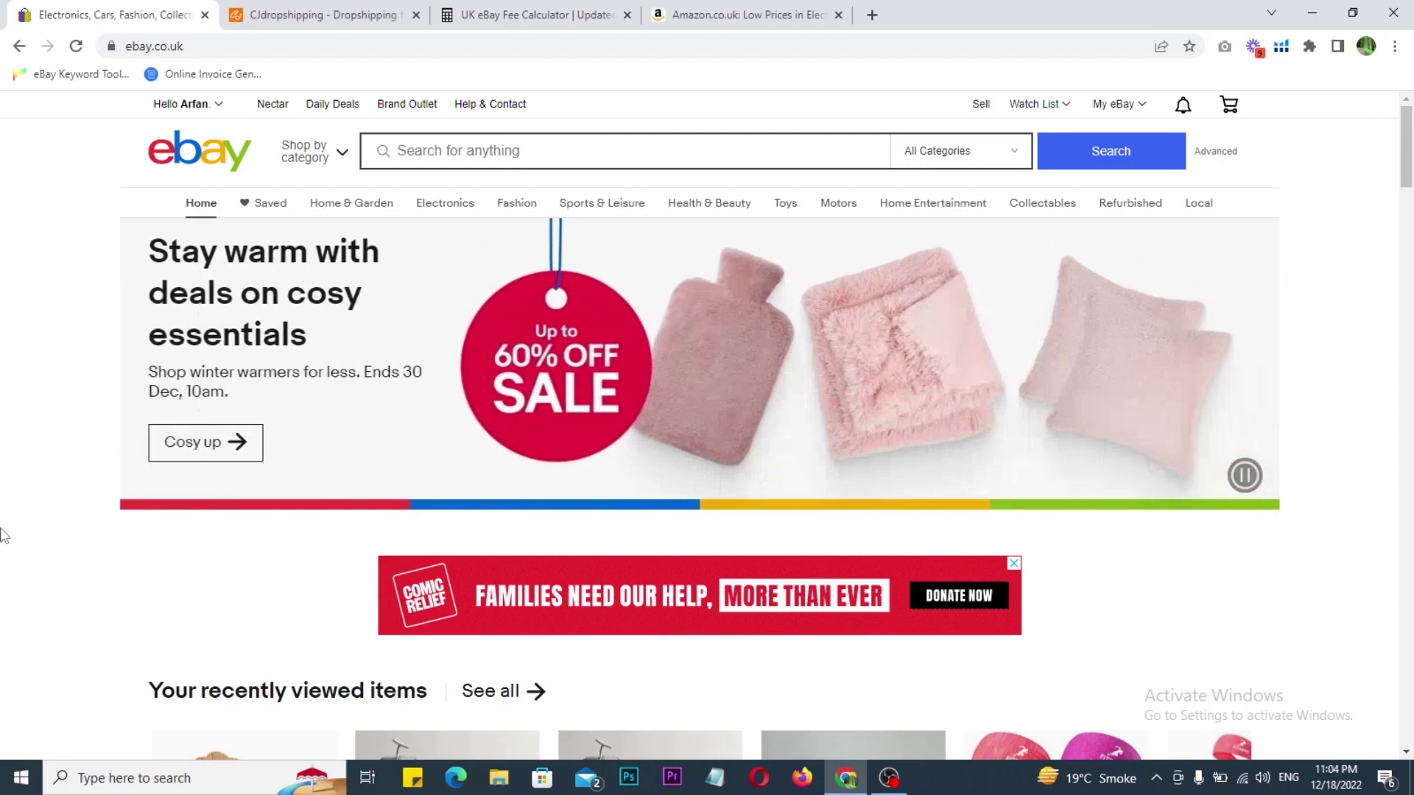
left_click(330, 10)
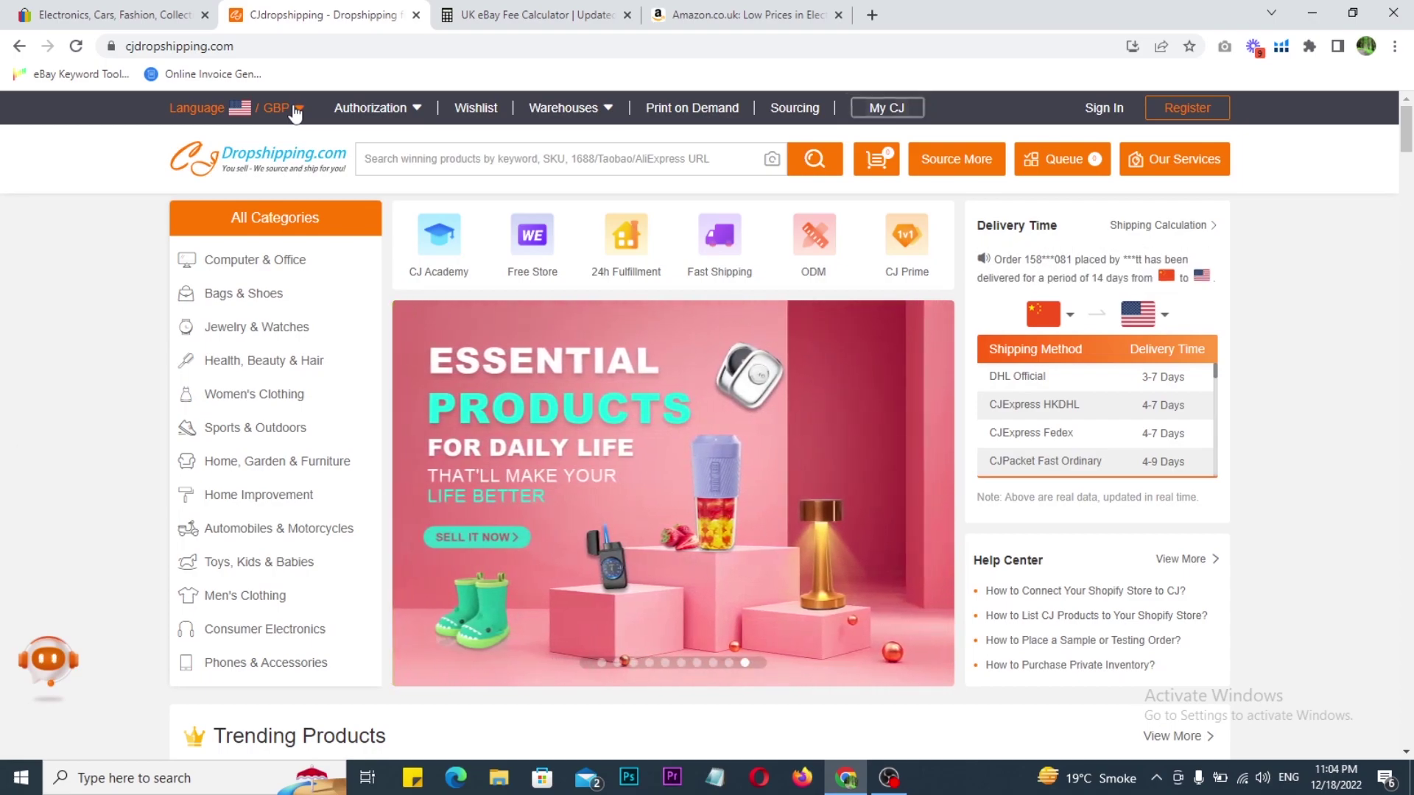
left_click(296, 110)
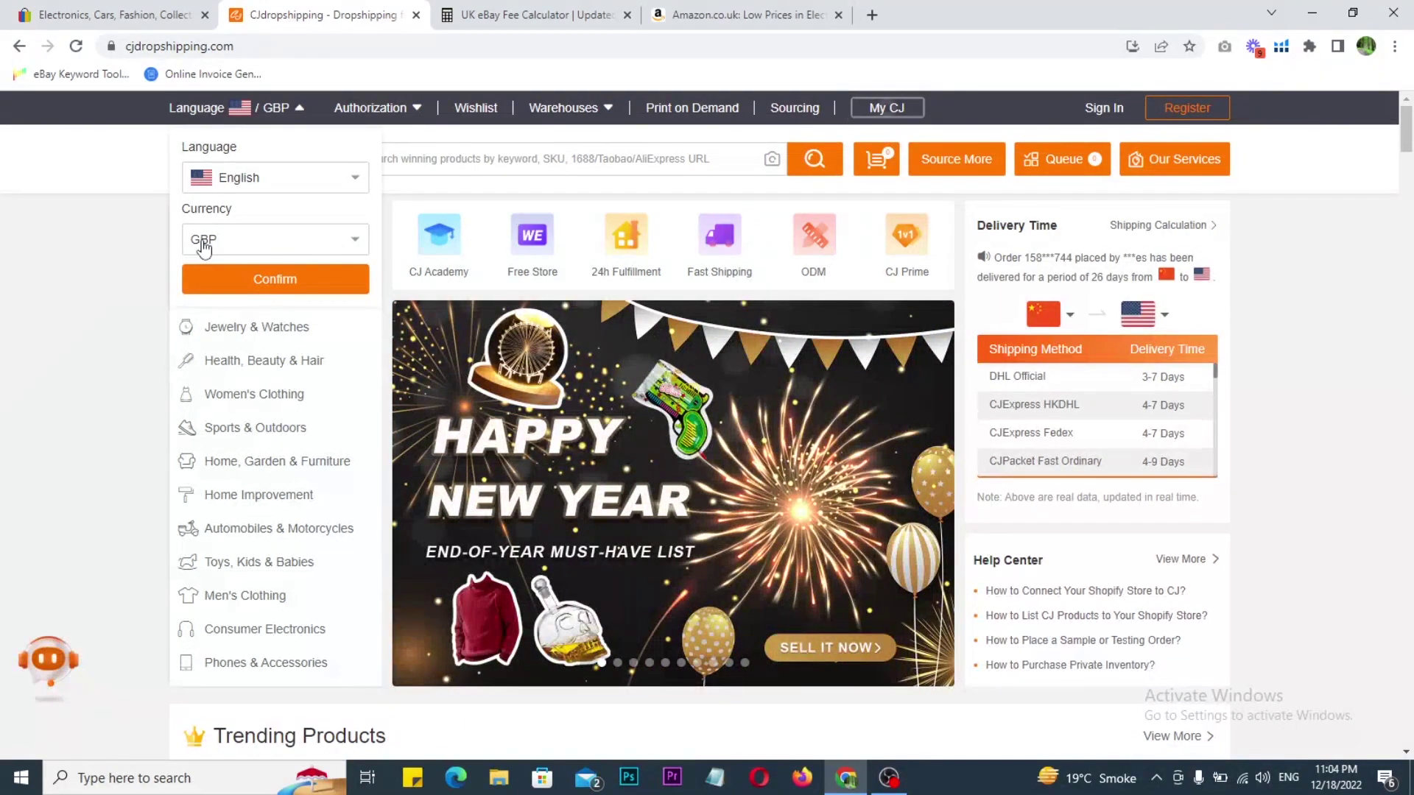
left_click(71, 283)
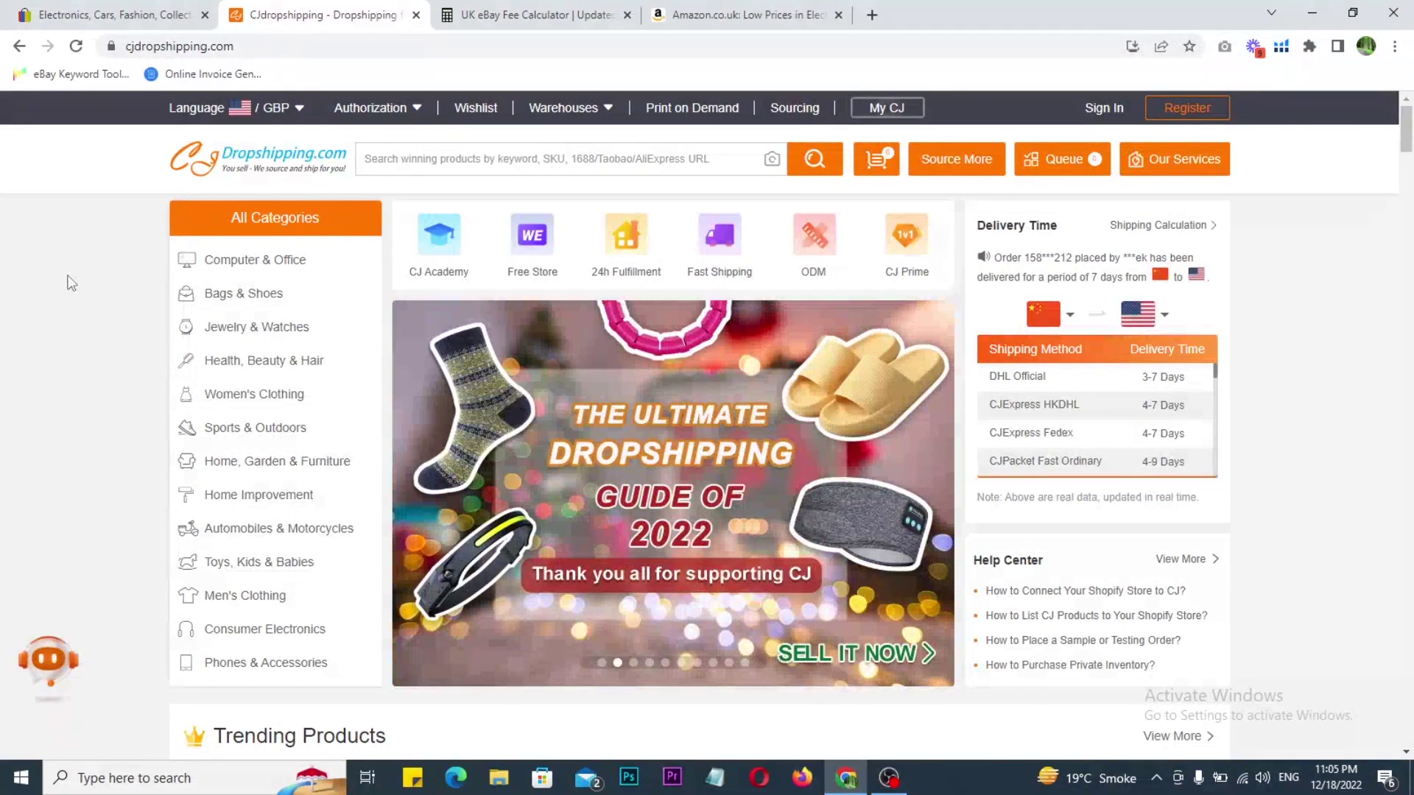
Mark the product category list and open the Kitchen, Dining & Bar category under Home, Garden & Furniture.
scroll(54, 292, "down", 2)
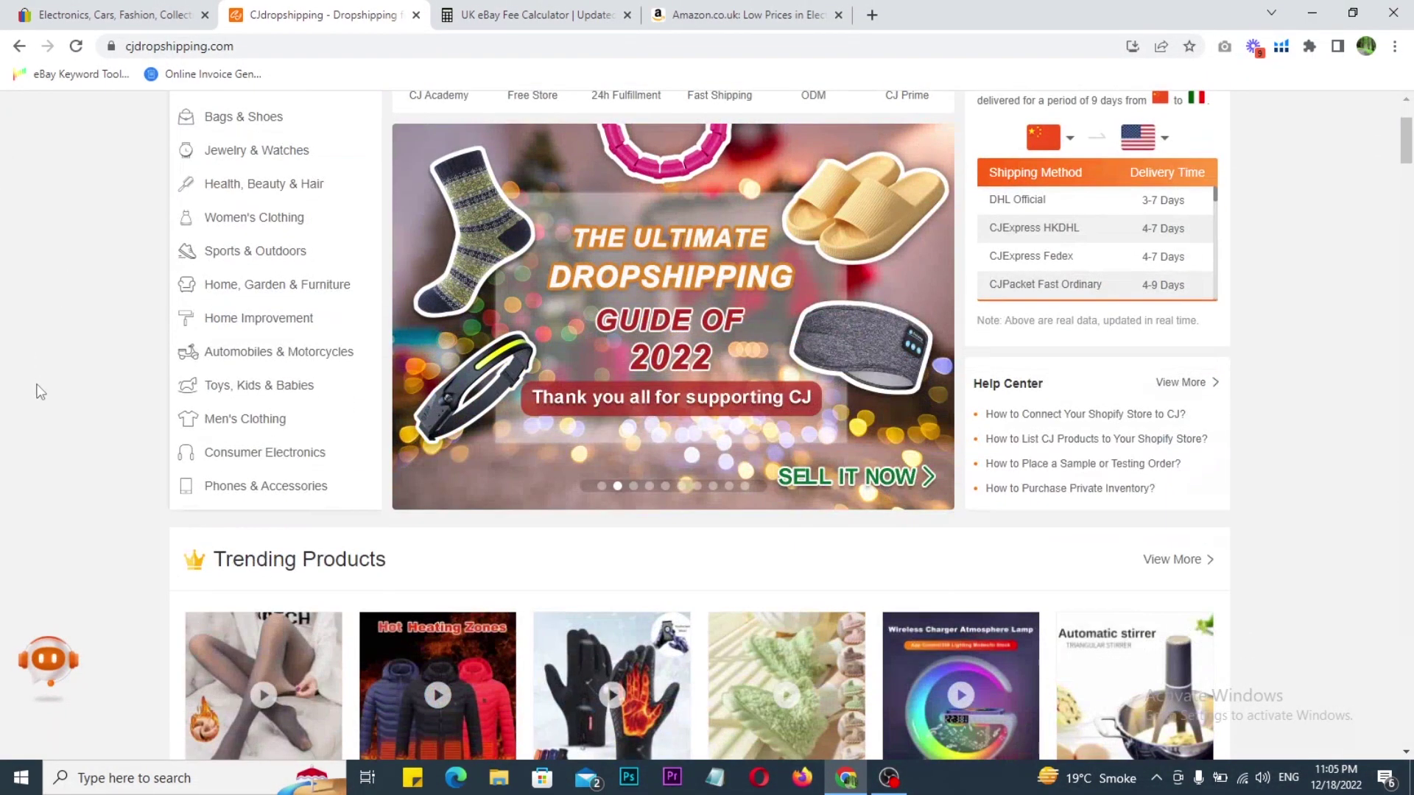
mouse_move(103, 243)
left_mouse_down()
mouse_move(309, 405)
mouse_move(395, 508)
left_mouse_up()
left_click_drag(352, 367, 367, 413)
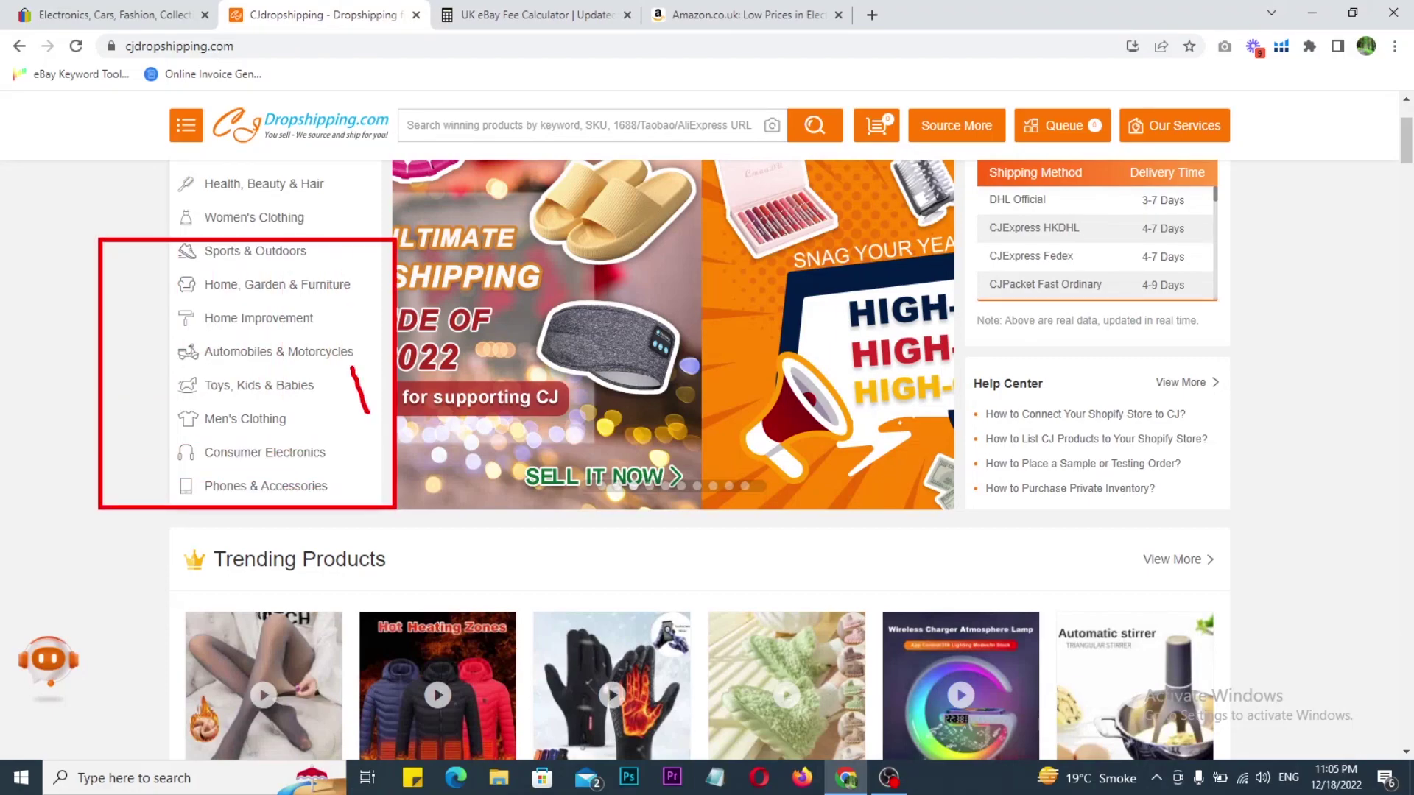
mouse_move(230, 396)
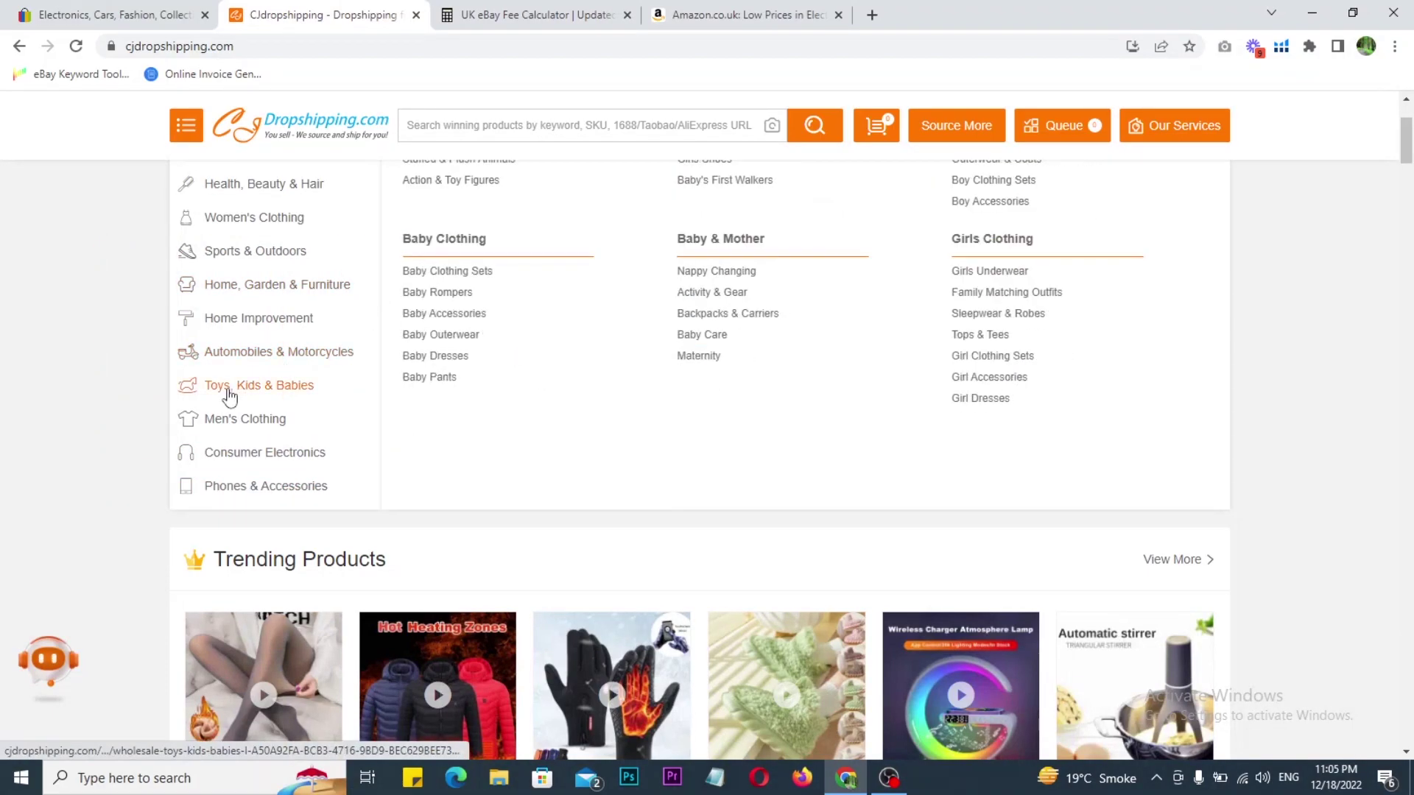
mouse_move(227, 289)
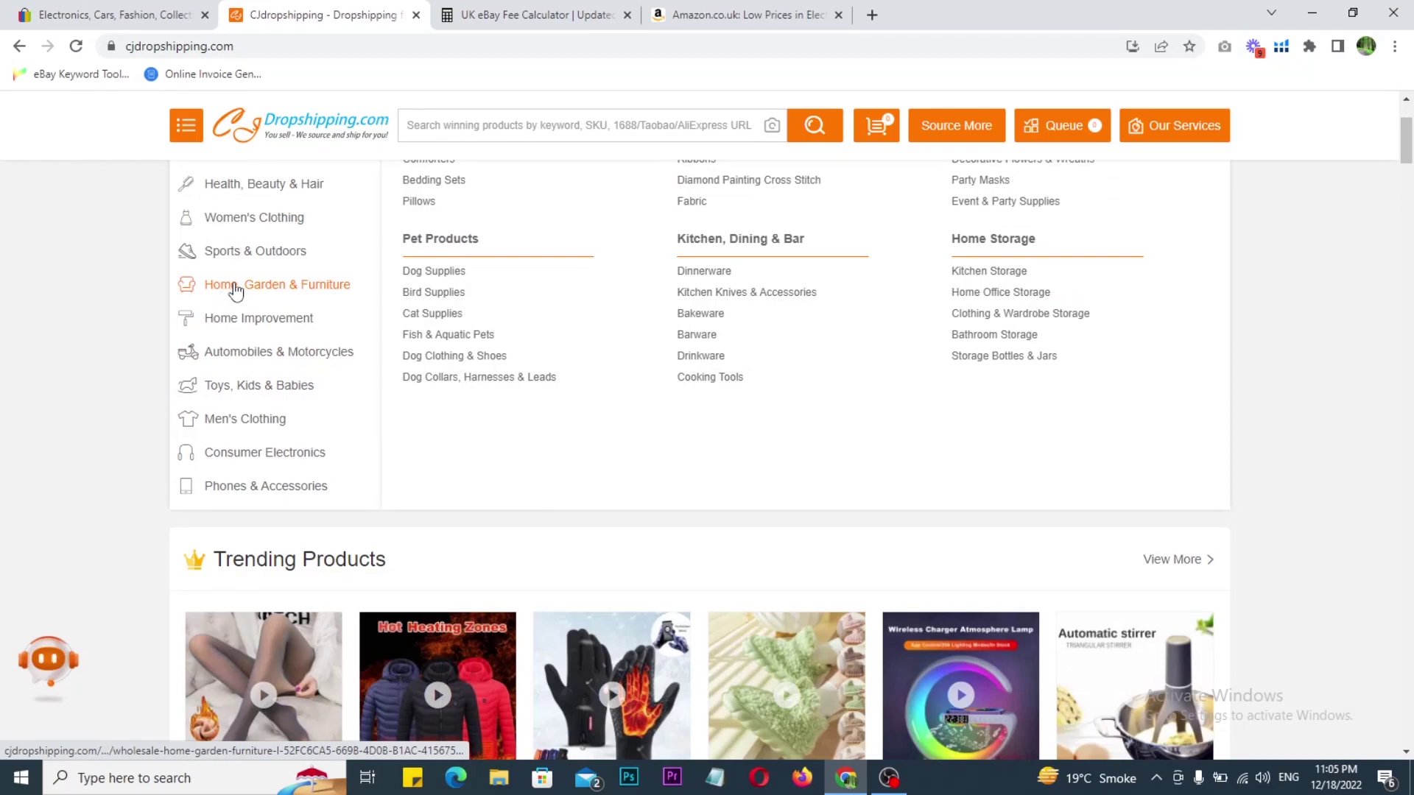
left_click(738, 240)
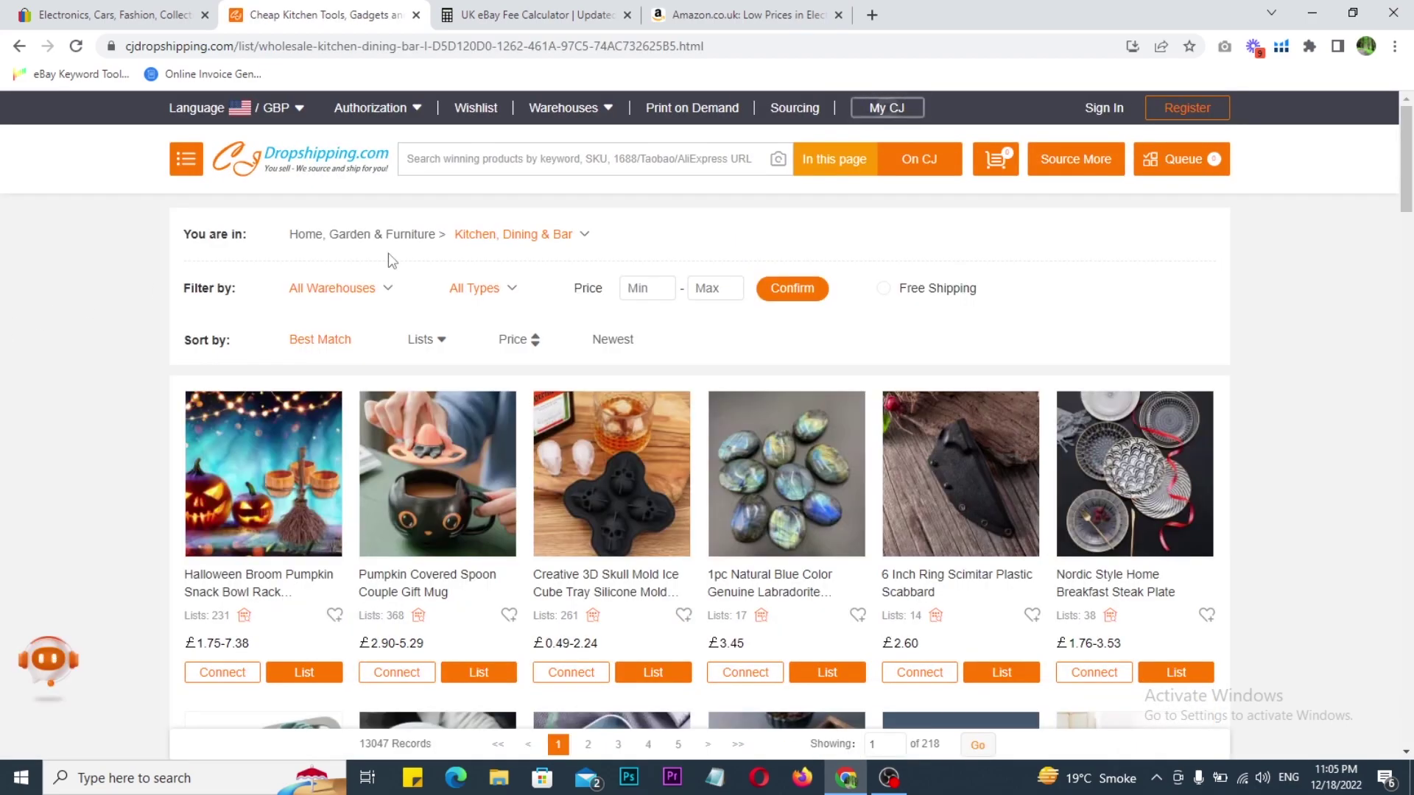
Open the Britain Warehouse product listings on CJdropshipping.
mouse_move(615, 111)
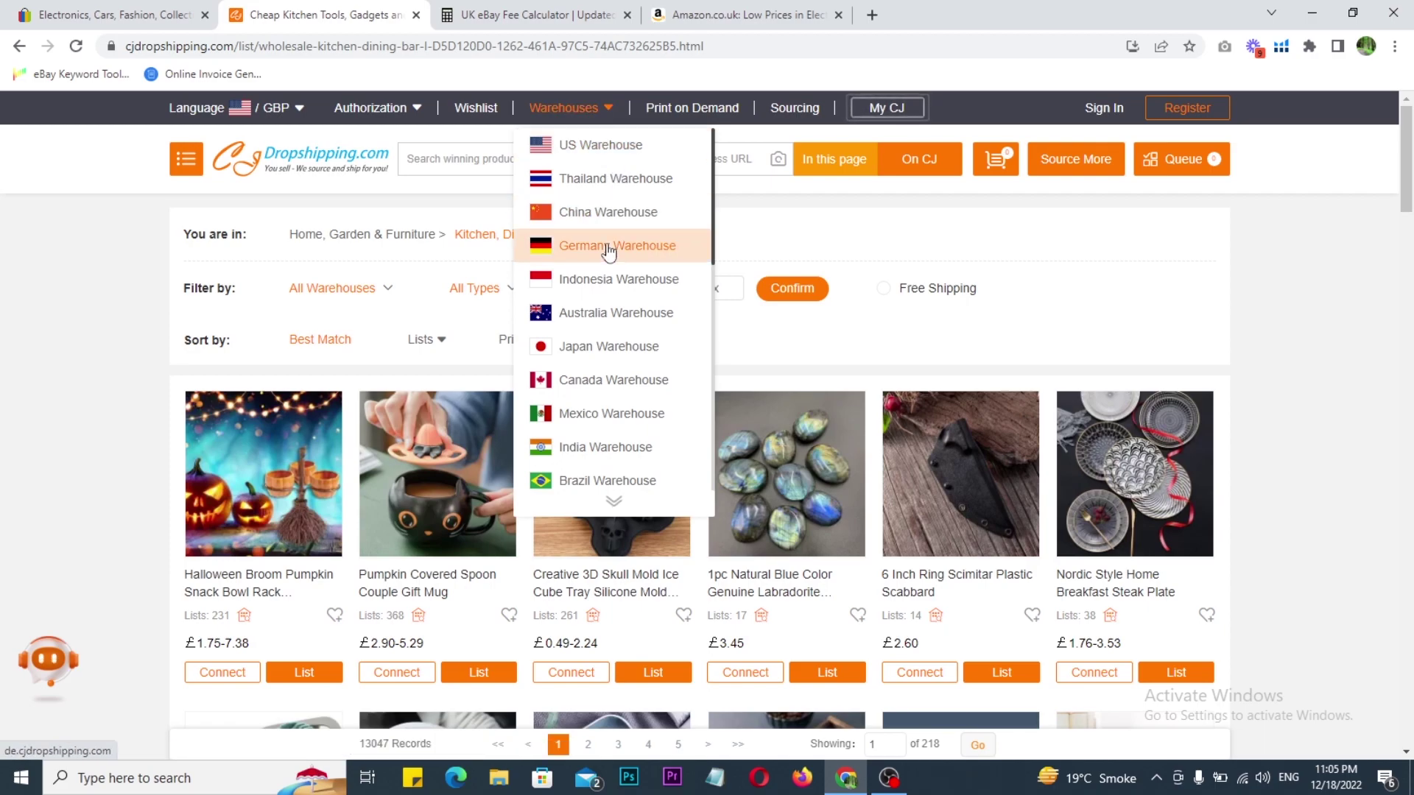
scroll(608, 317, "down", 3)
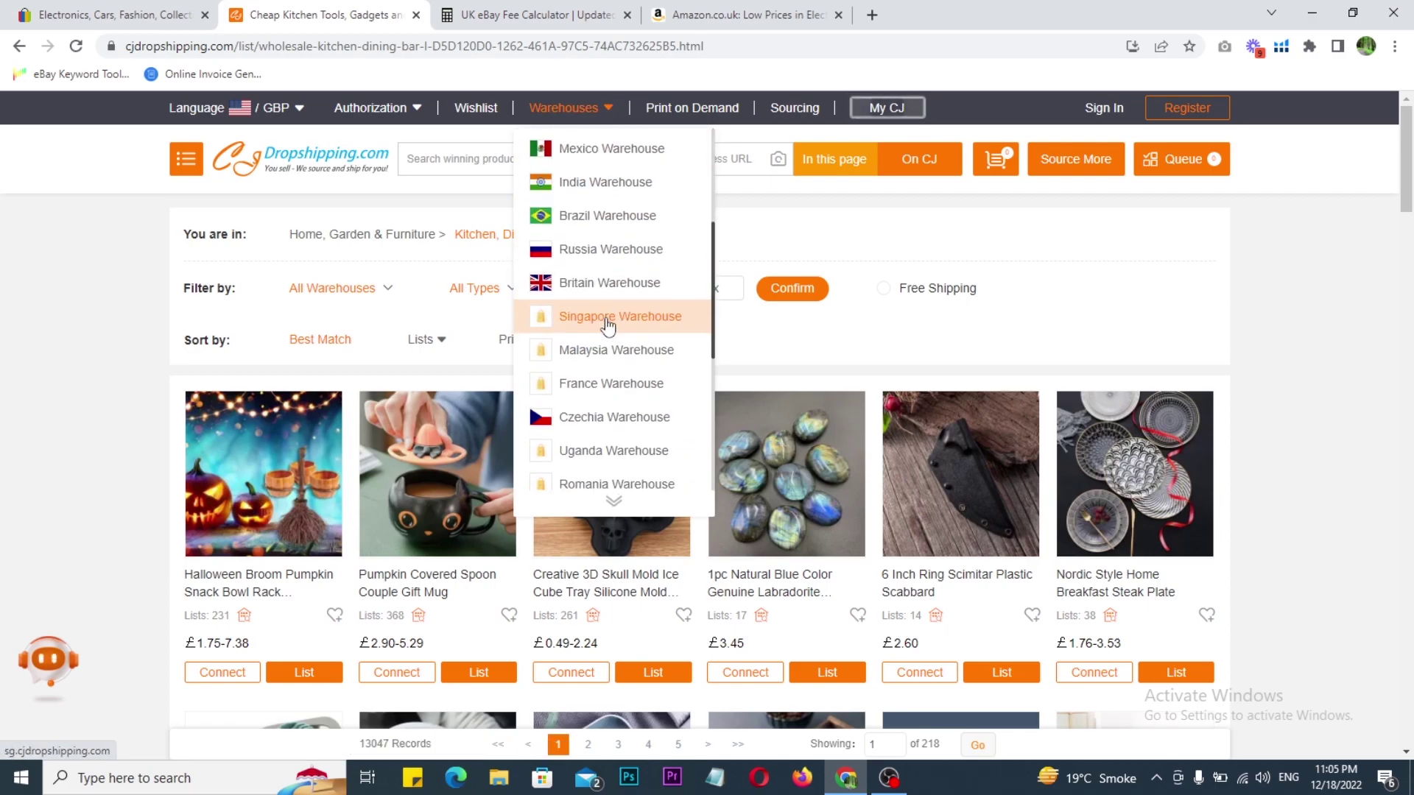
left_click(586, 291)
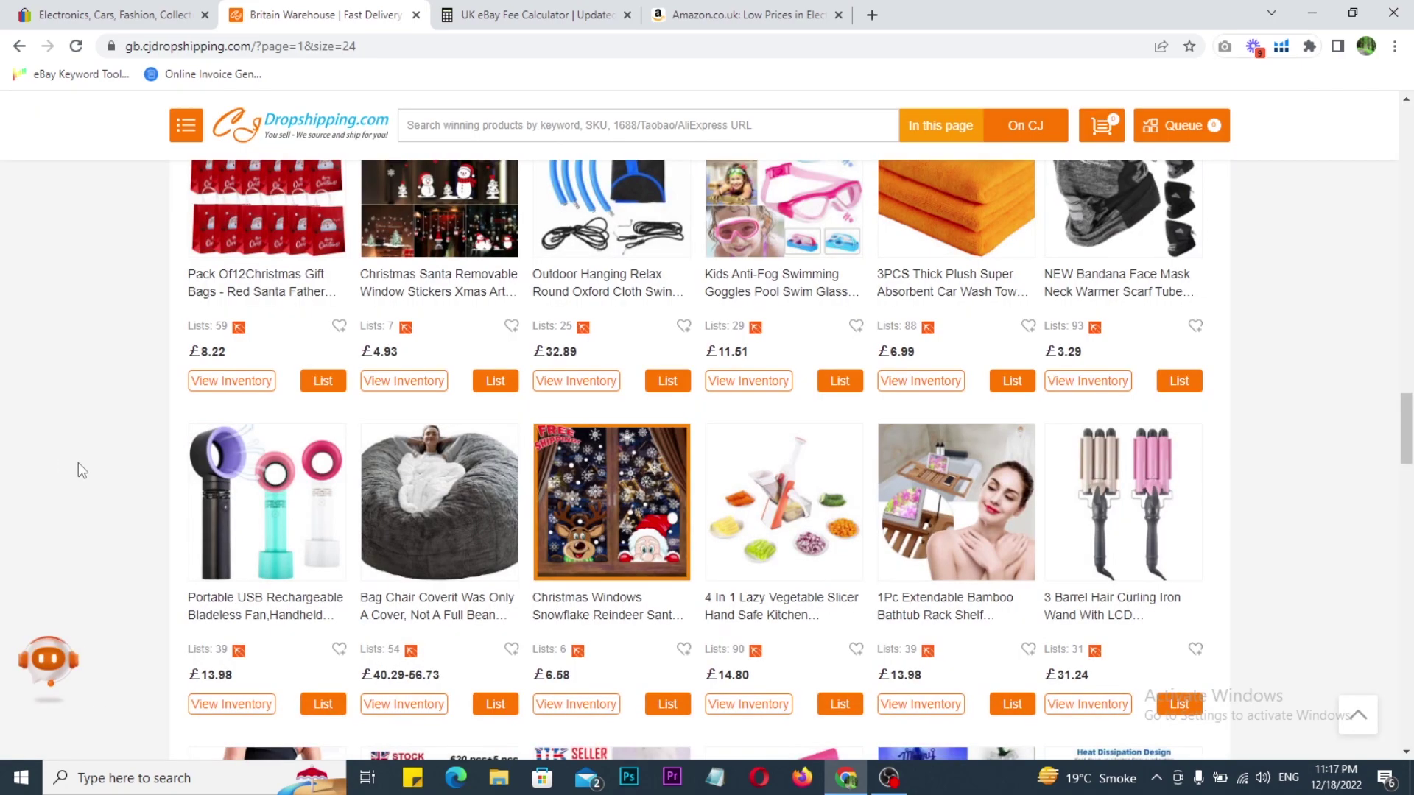
Open the blue frying pan set, the £40.29 bag chair cover and the 12 inch pizza peel in separate new tabs.
scroll(497, 474, "down", 12)
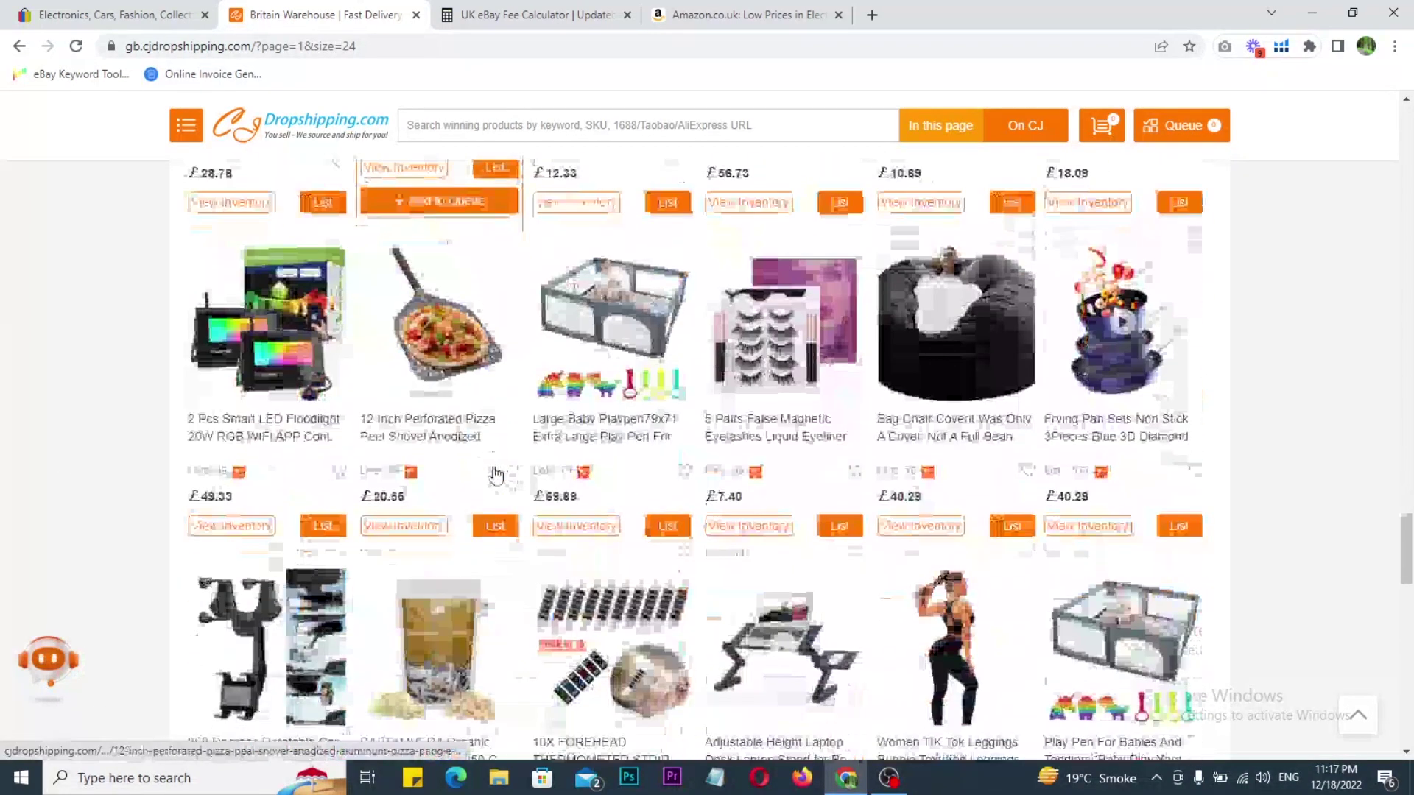
scroll(496, 479, "up", 1)
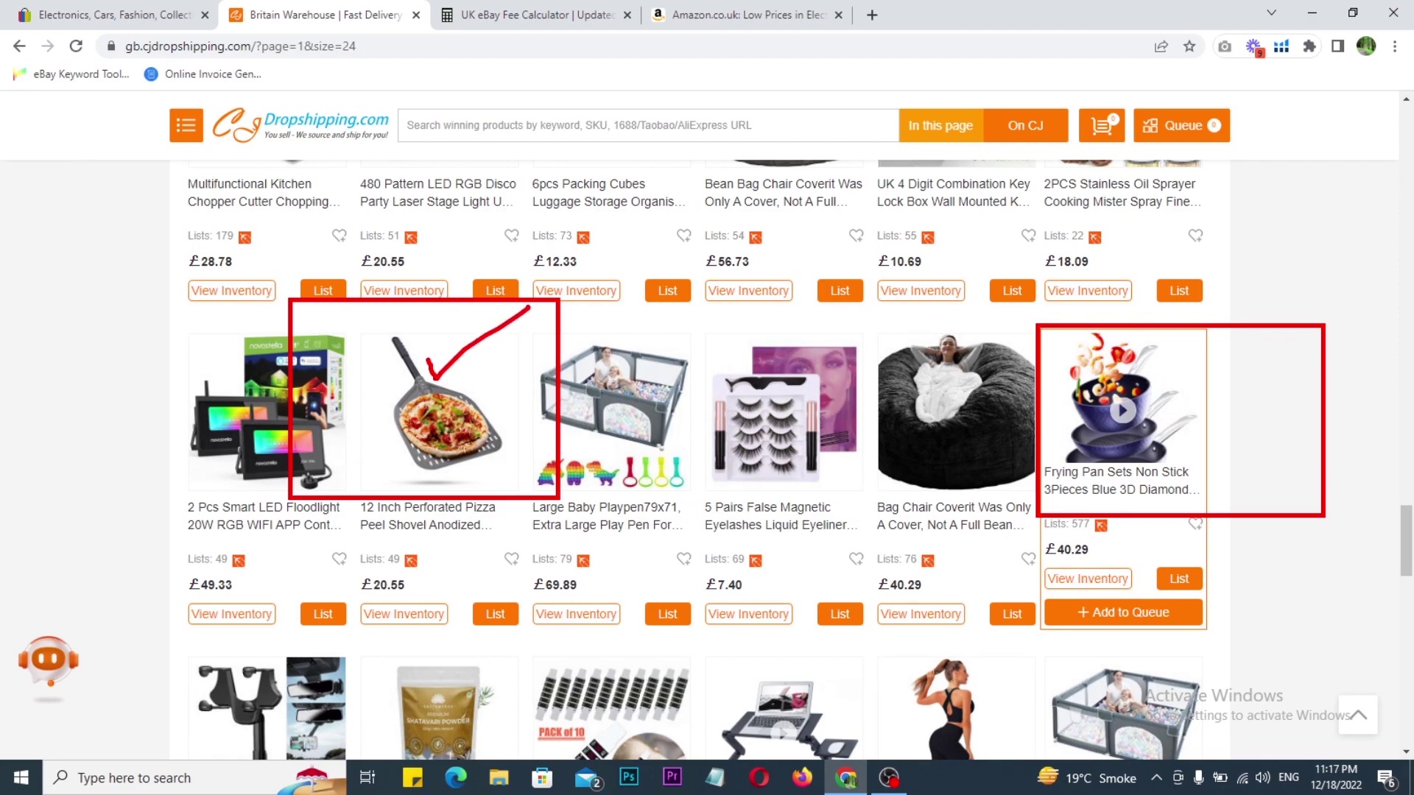
right_click(1172, 372)
left_click(1209, 393)
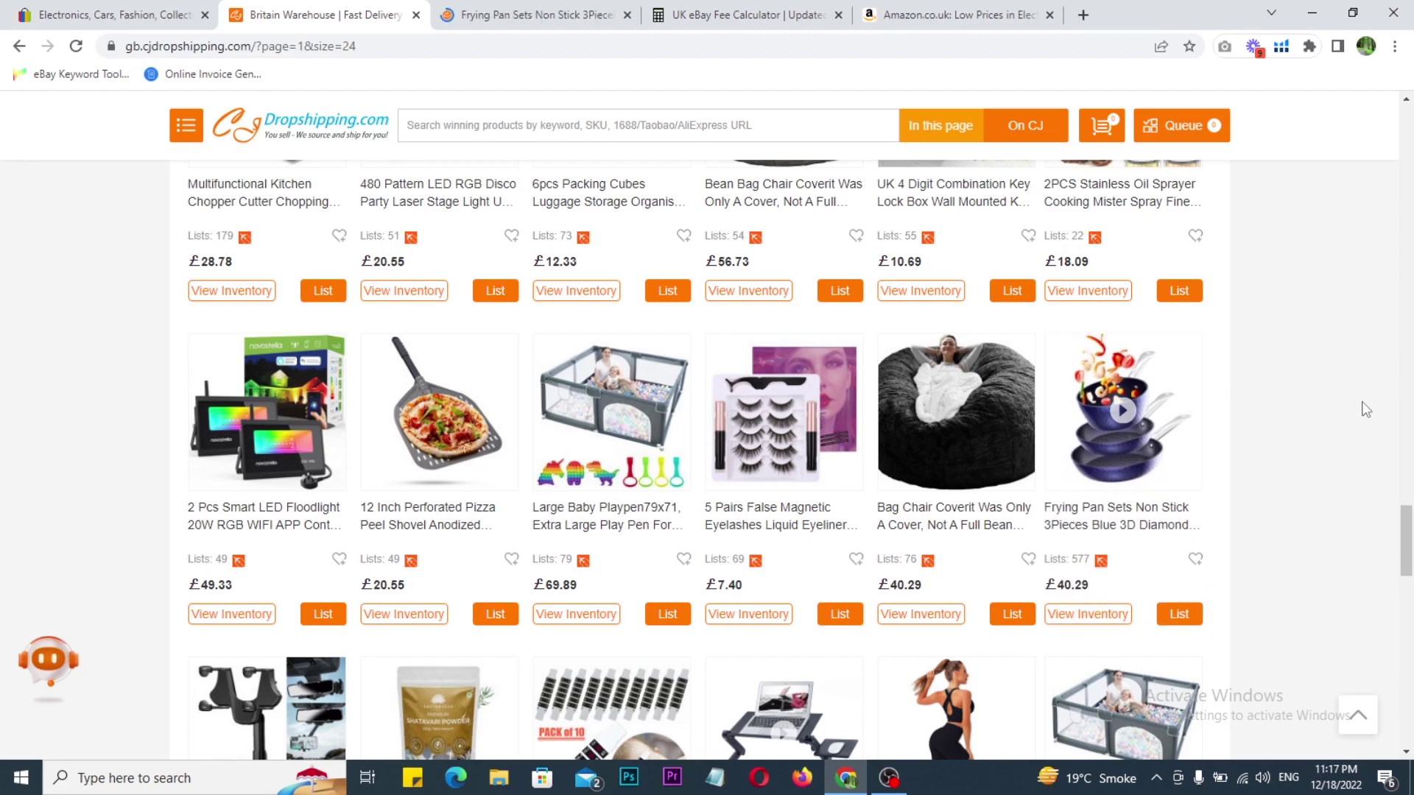
right_click(961, 398)
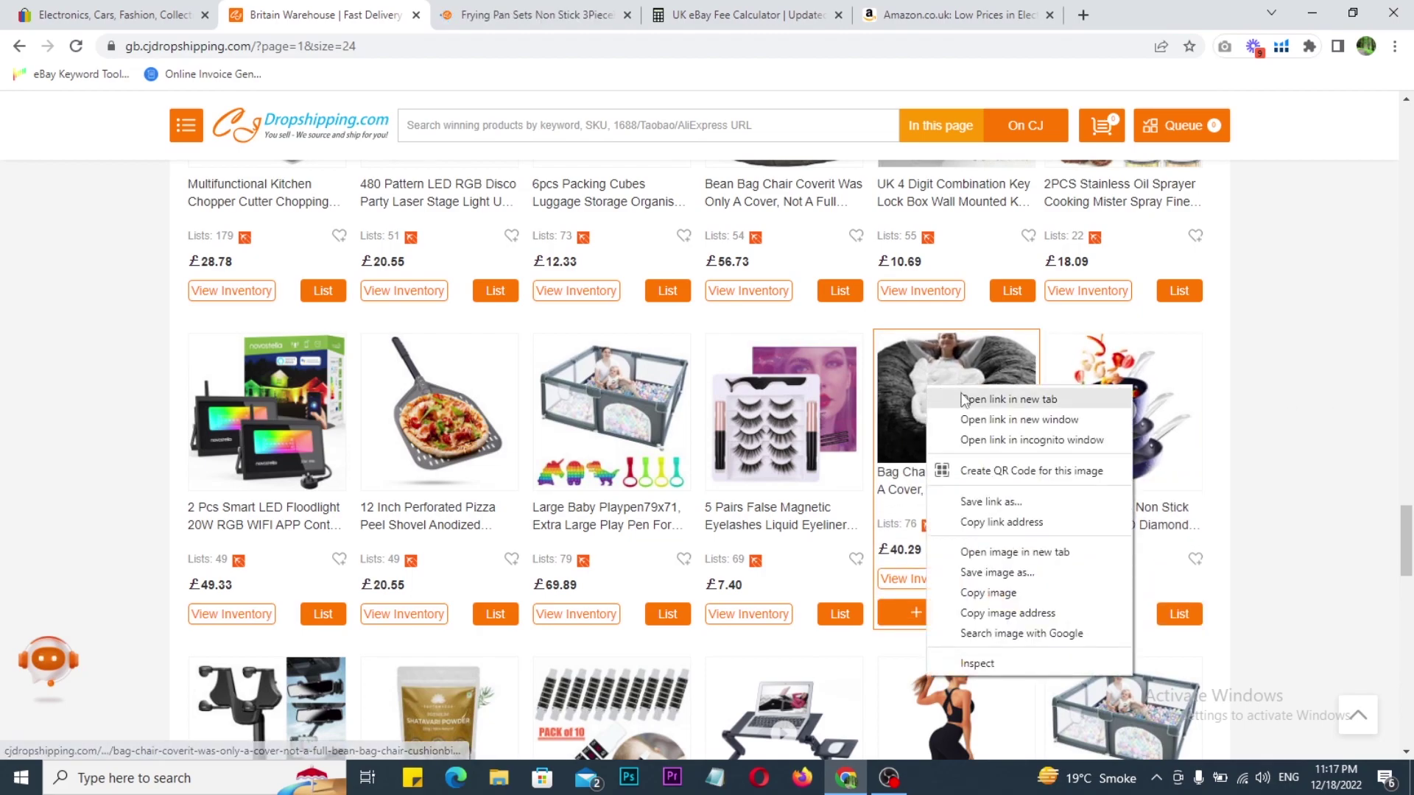
left_click(968, 398)
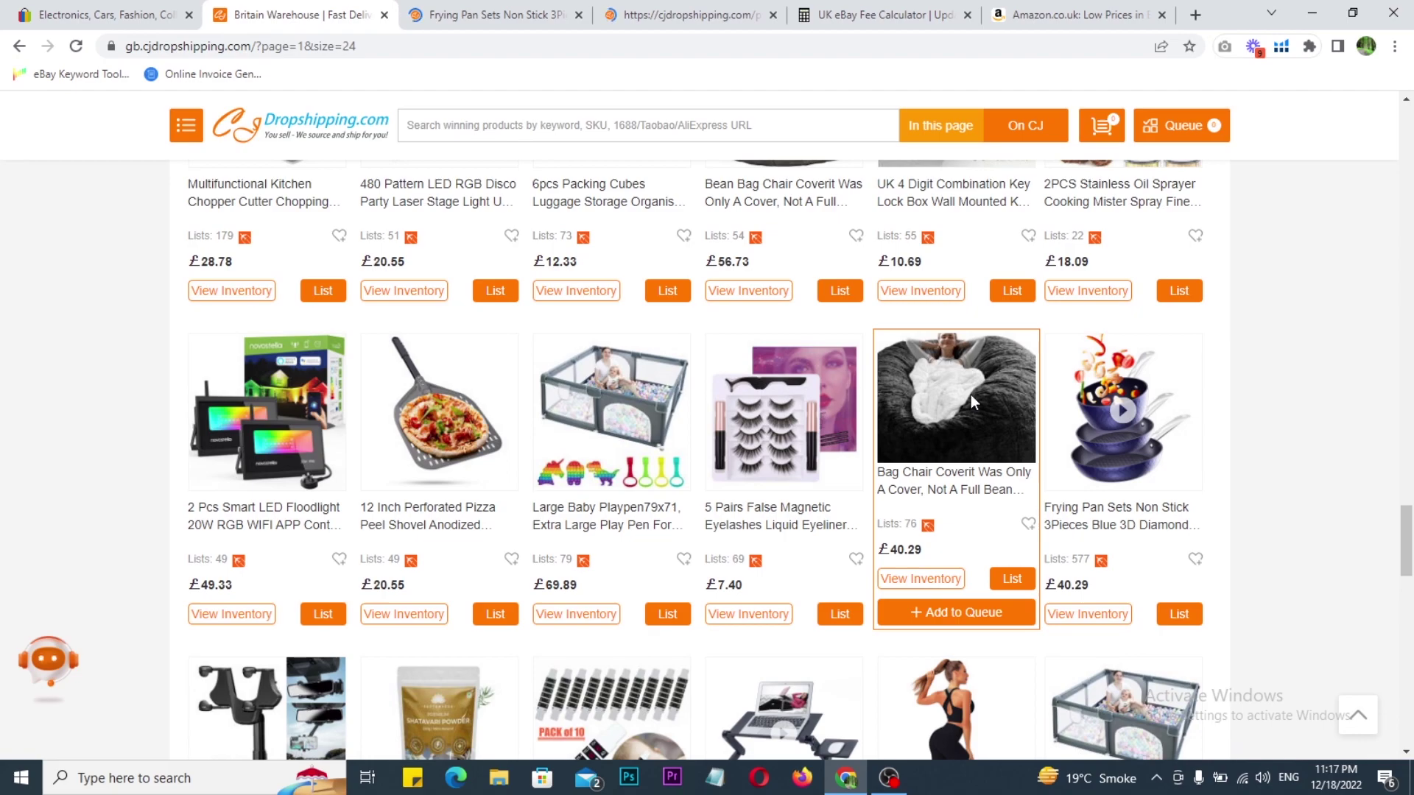
right_click(463, 398)
left_click(486, 405)
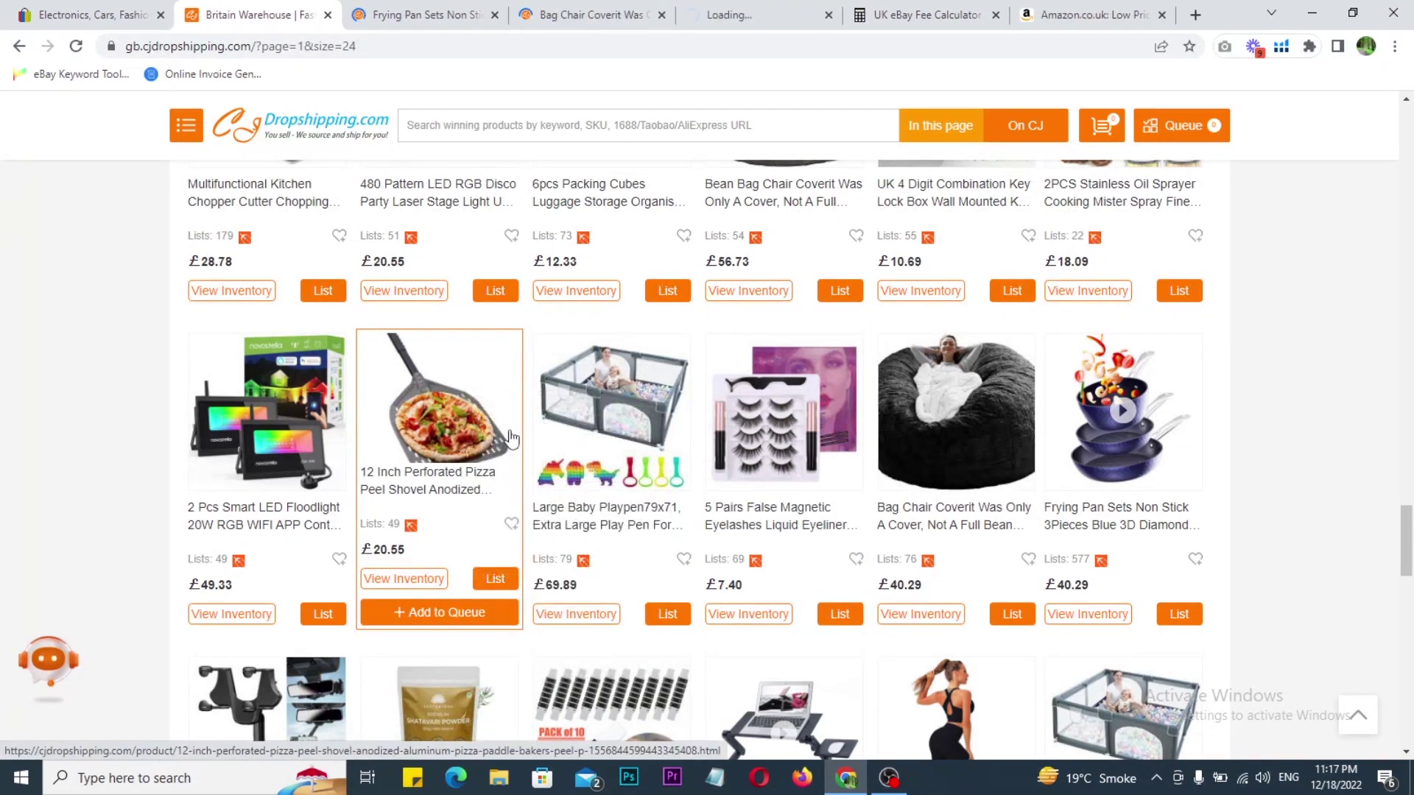
View the frying pan set's product page, mark its free shipping and total dropshipping price, and clear the markings.
left_click(430, 10)
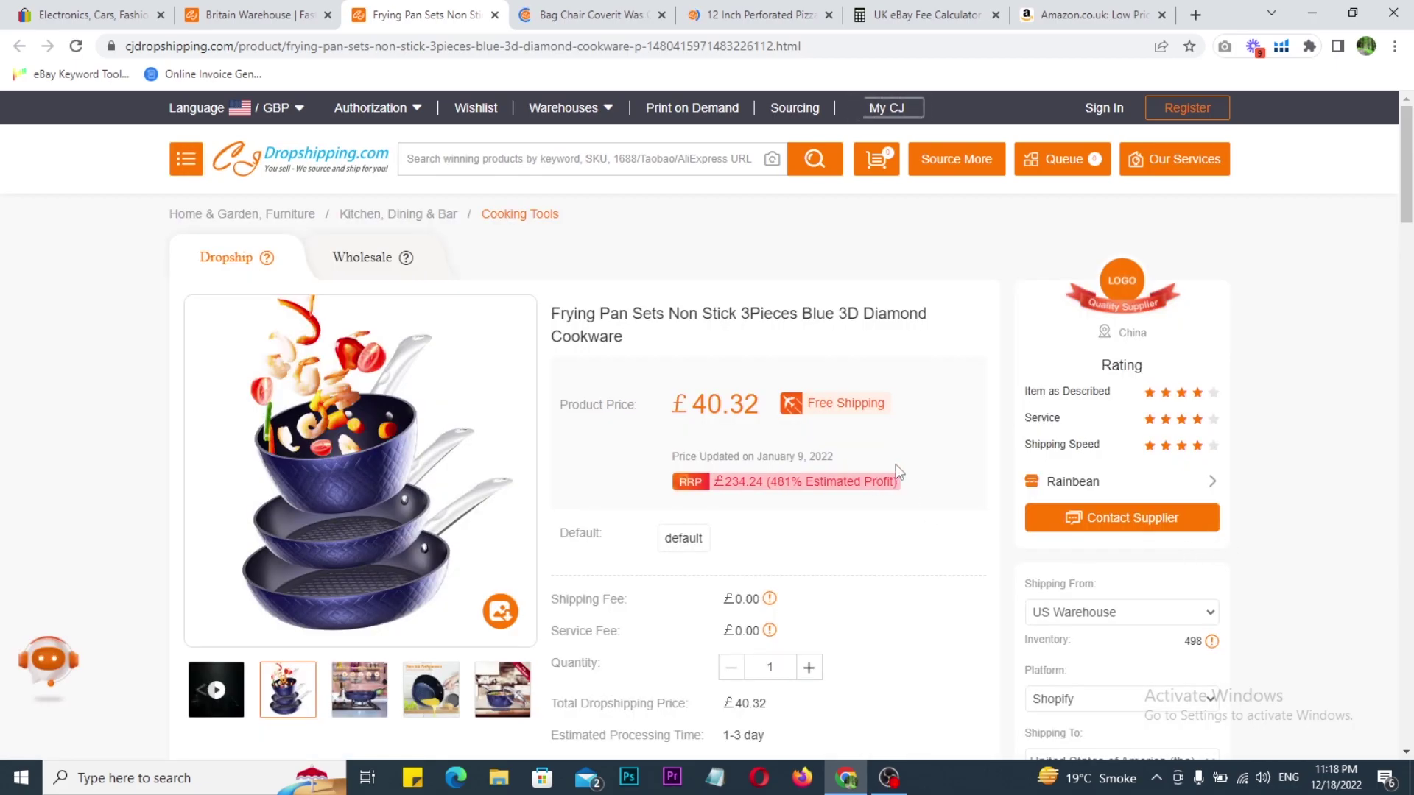
scroll(899, 405, "down", 2)
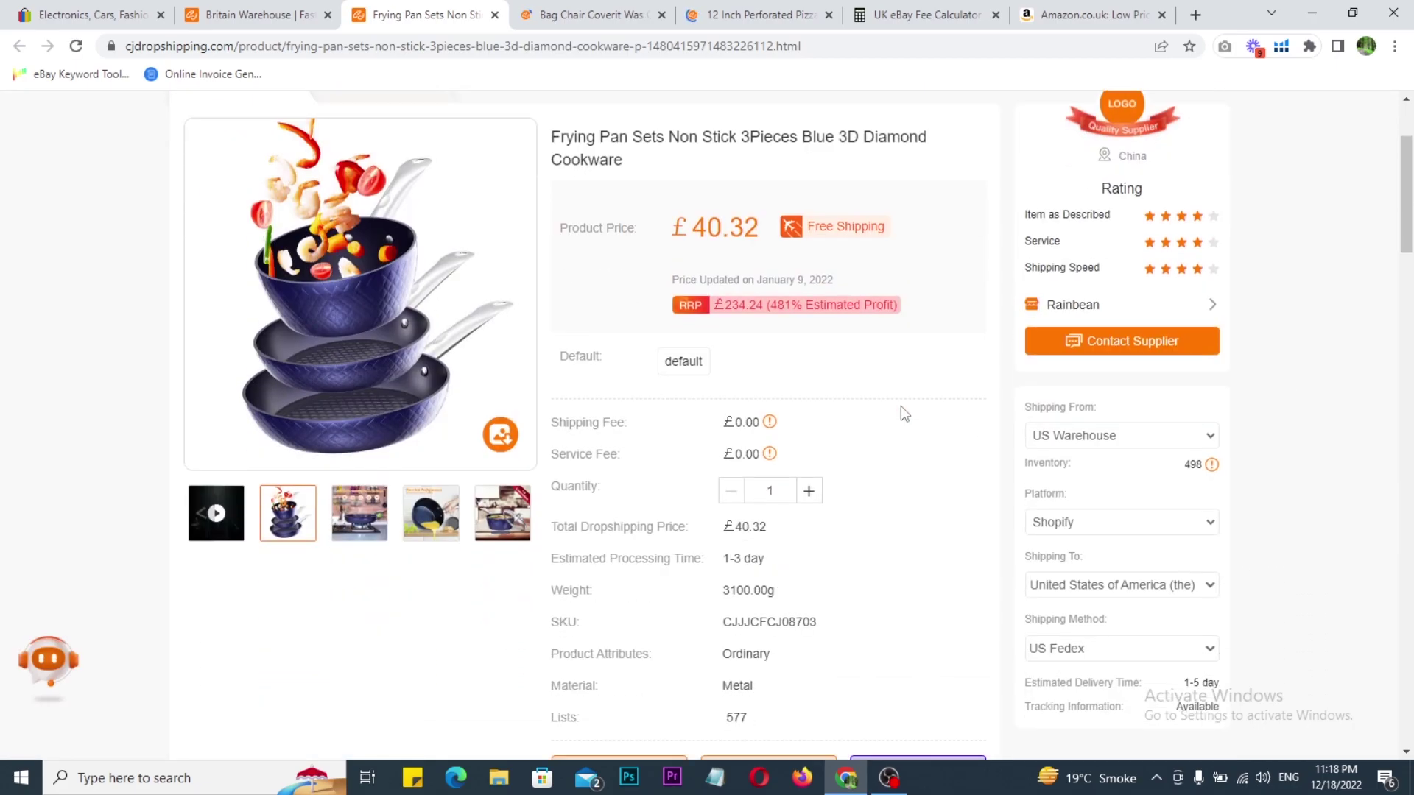
mouse_move(775, 194)
left_mouse_down()
mouse_move(823, 234)
mouse_move(932, 267)
mouse_move(970, 208)
left_mouse_up()
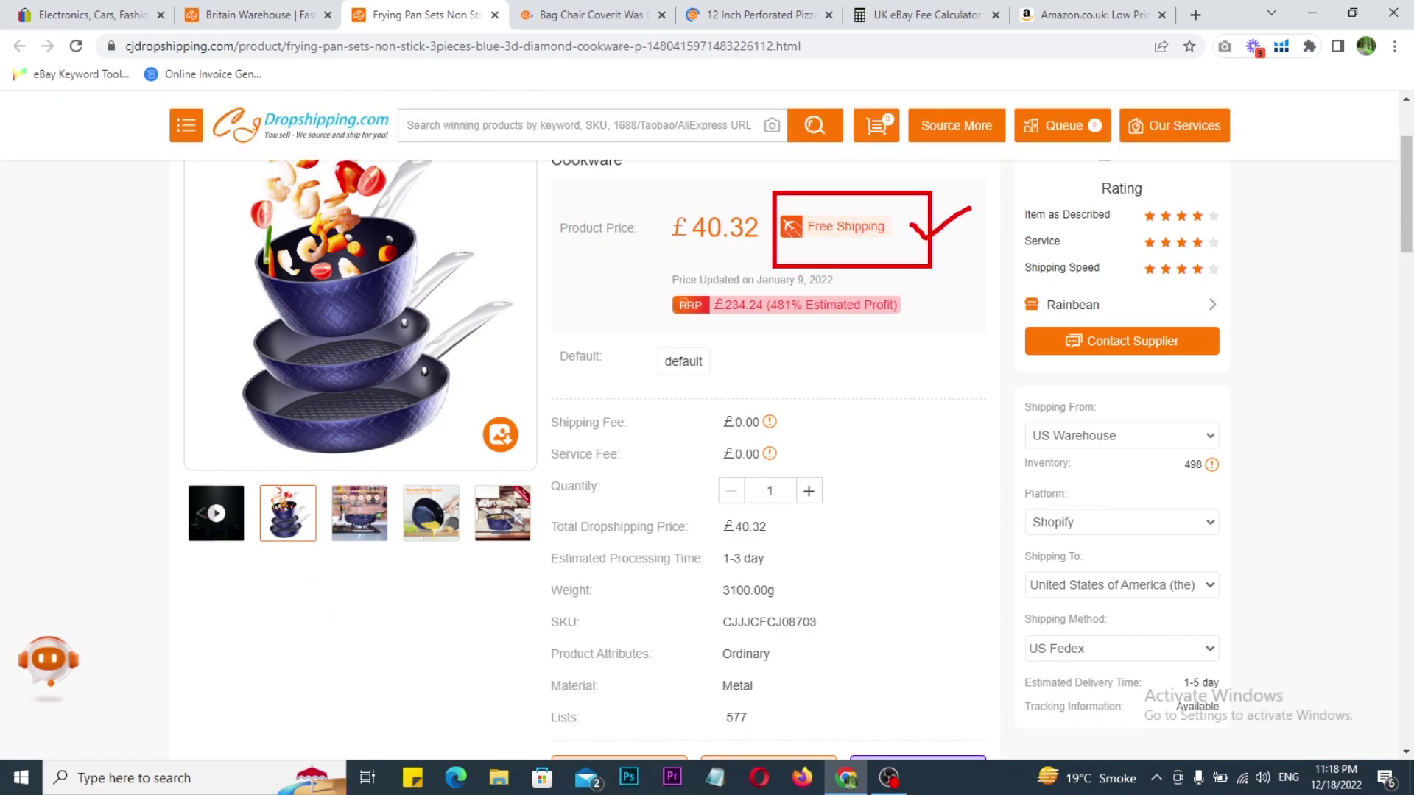
mouse_move(543, 509)
left_mouse_down()
mouse_move(726, 546)
mouse_move(834, 547)
left_mouse_up()
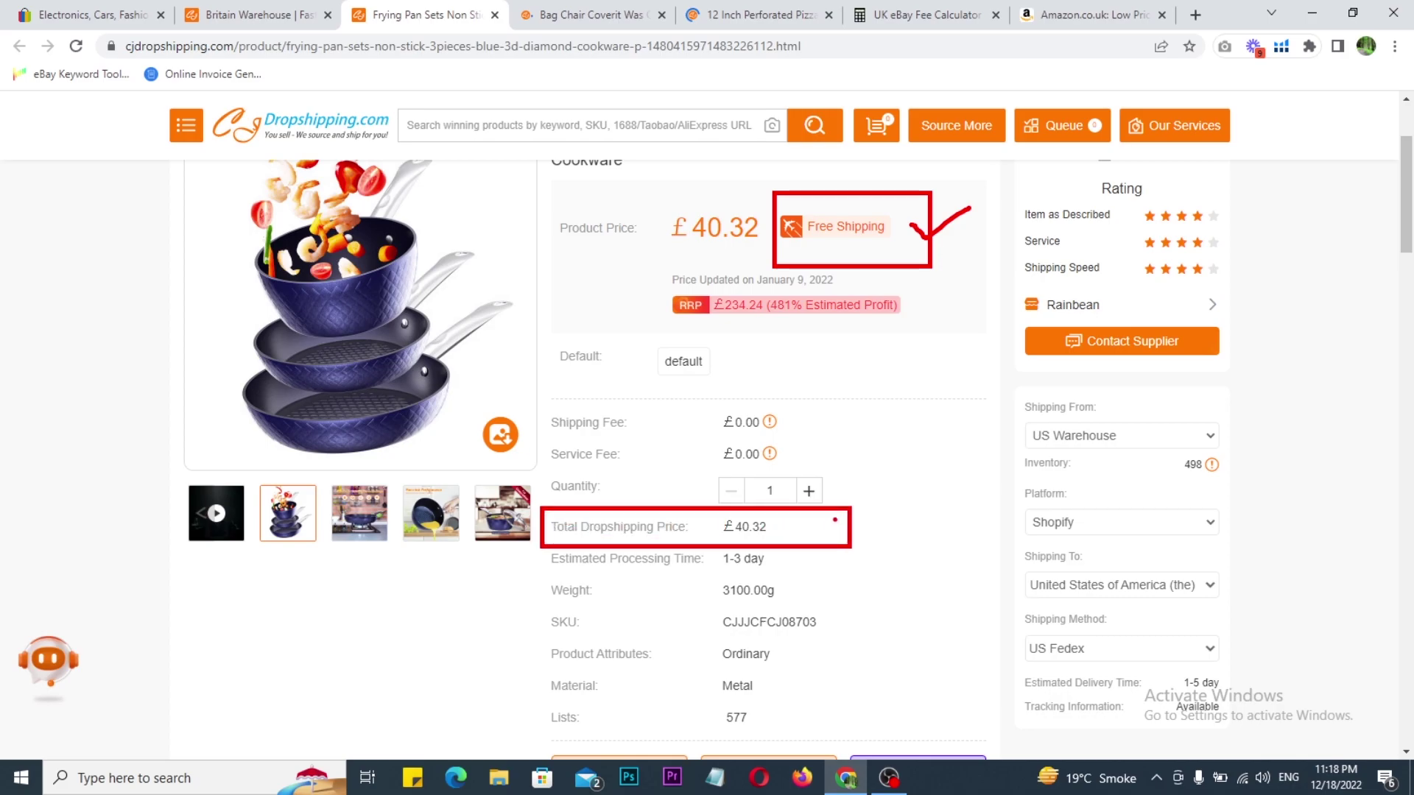
left_click_drag(835, 520, 917, 497)
key("Escape")
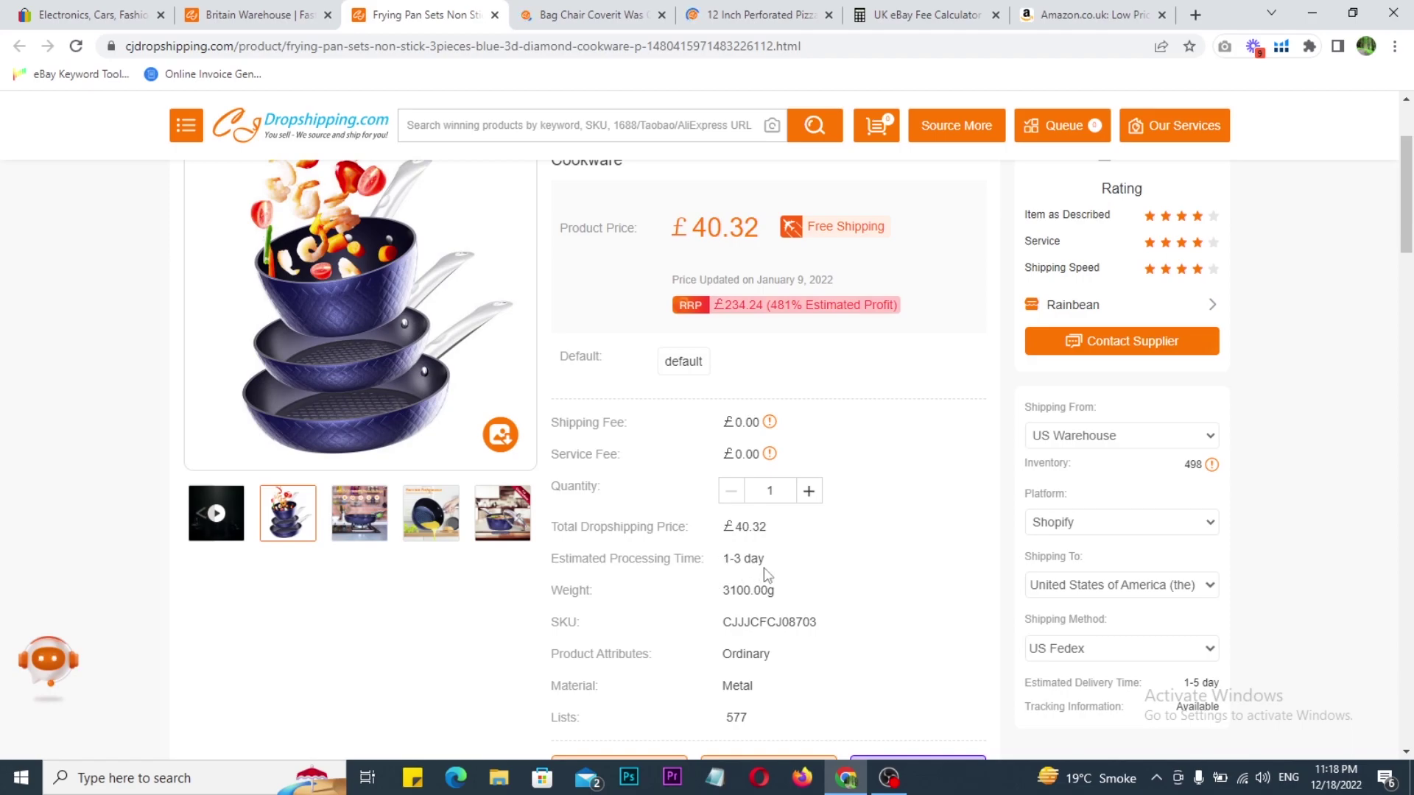
Review the frying pan set's product details and the warehouses available for shipping from, keeping US Warehouse selected.
scroll(858, 578, "down", 1)
scroll(876, 523, "down", 1)
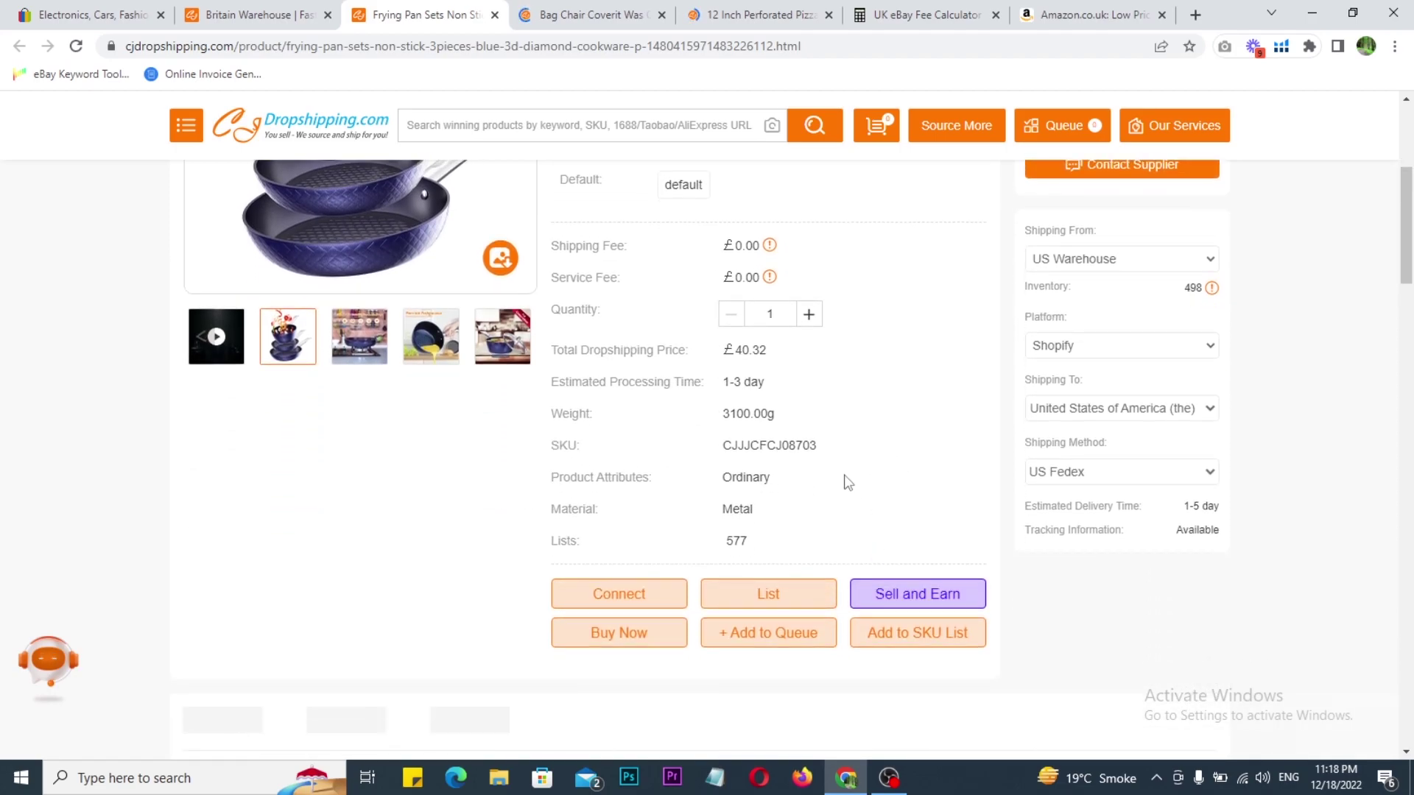
scroll(965, 382, "up", 1)
left_click(1118, 356)
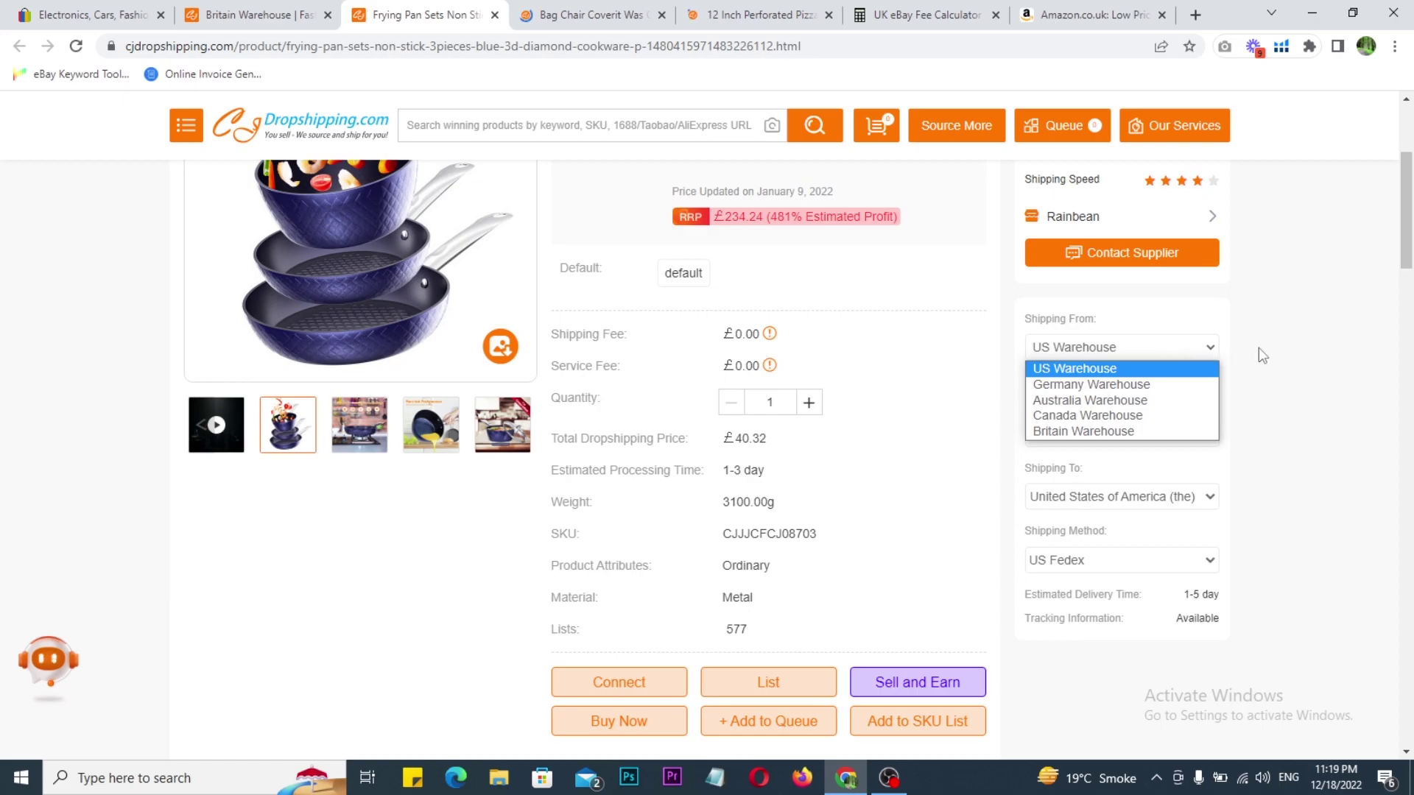
left_click(1285, 356)
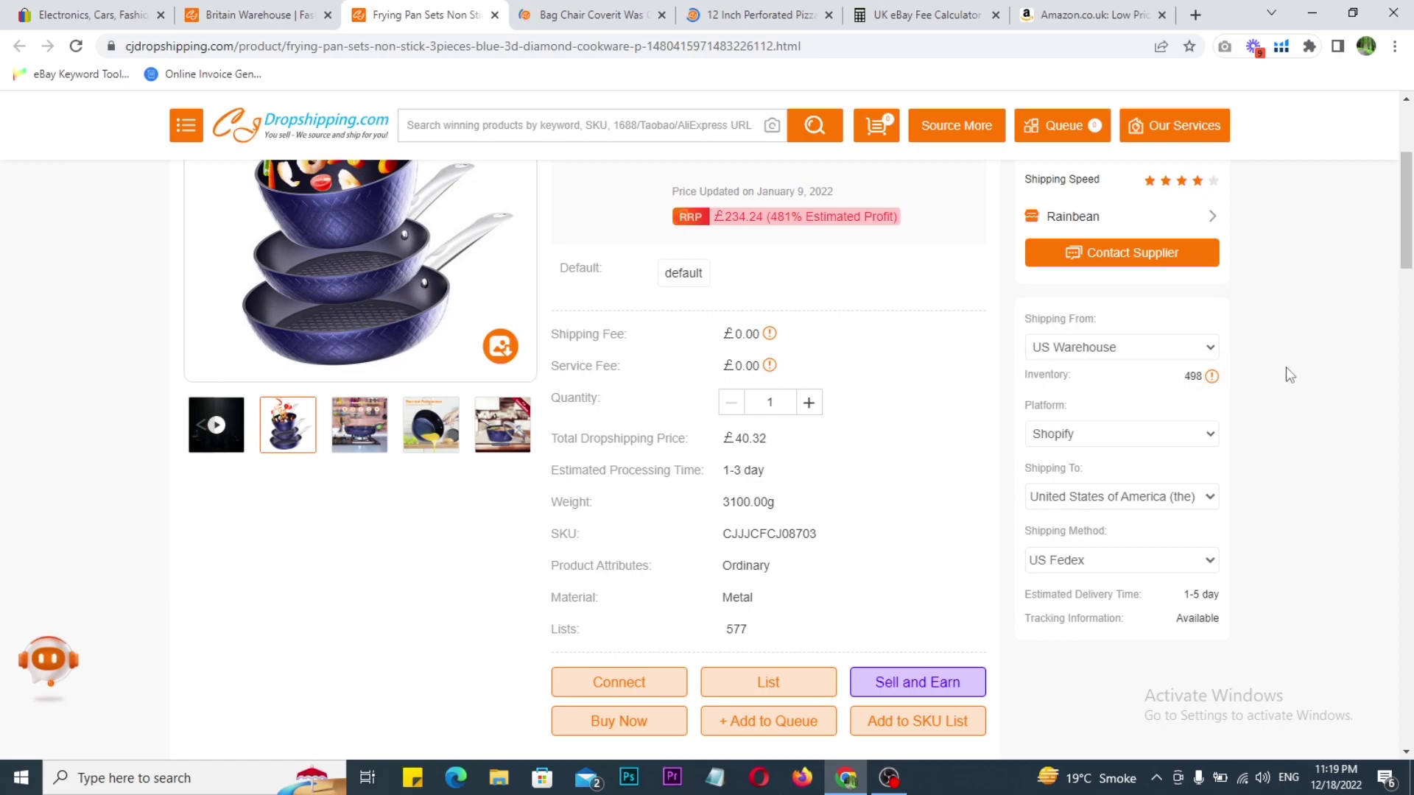
Box and tick the frying pan set's estimated delivery time and tracking information, then clear the markings.
scroll(1286, 375, "down", 2)
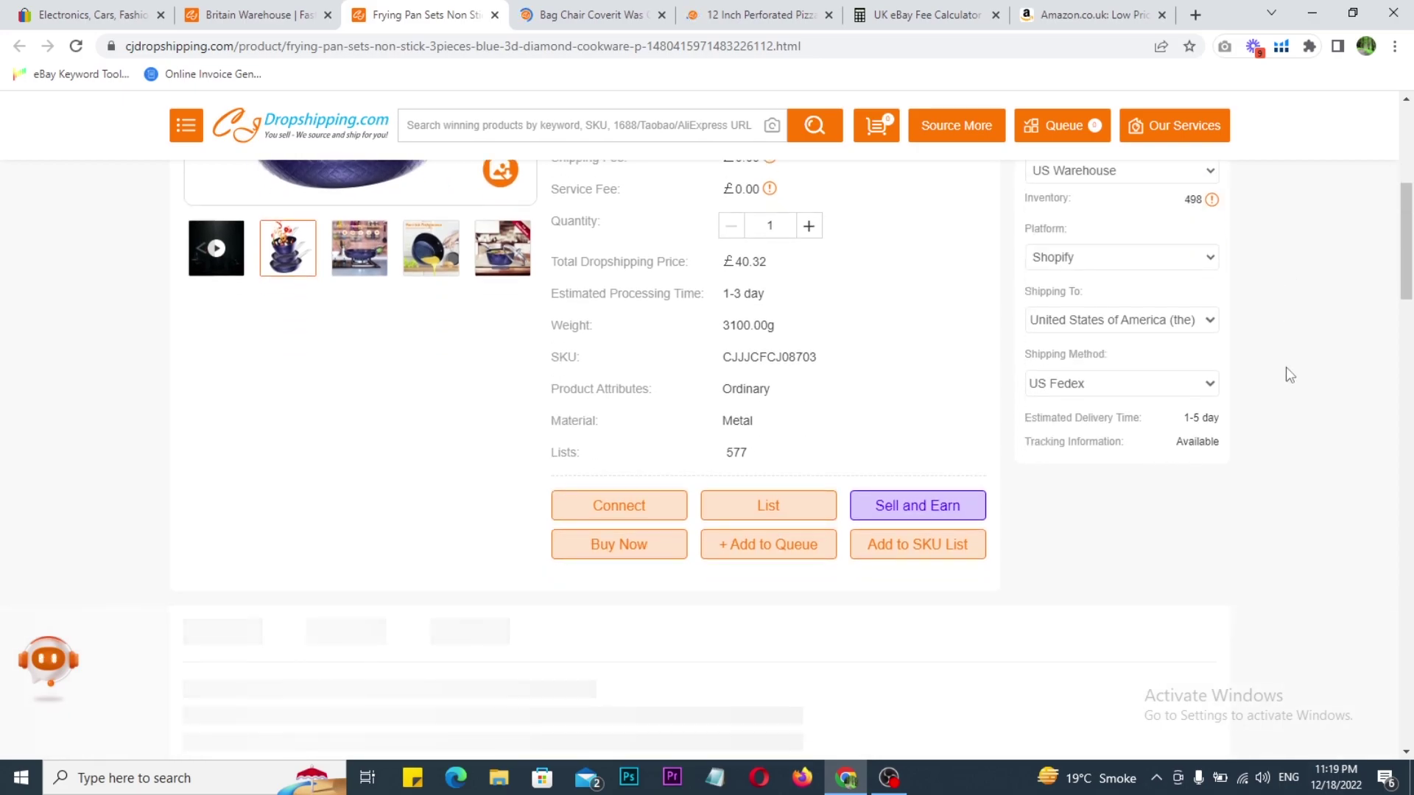
mouse_move(989, 399)
left_mouse_down()
mouse_move(1213, 477)
mouse_move(1266, 477)
left_mouse_up()
left_click_drag(1243, 430, 1307, 399)
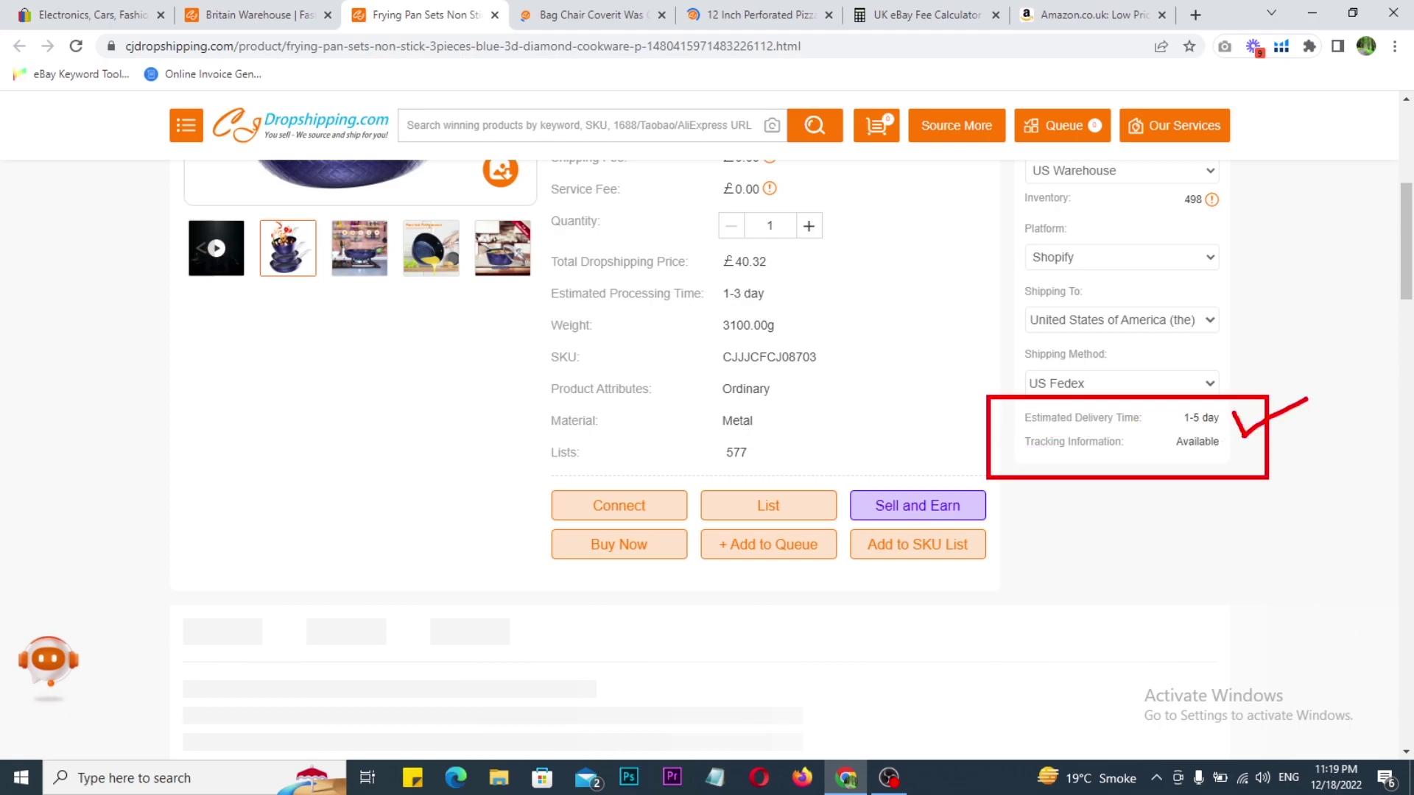
key("Escape")
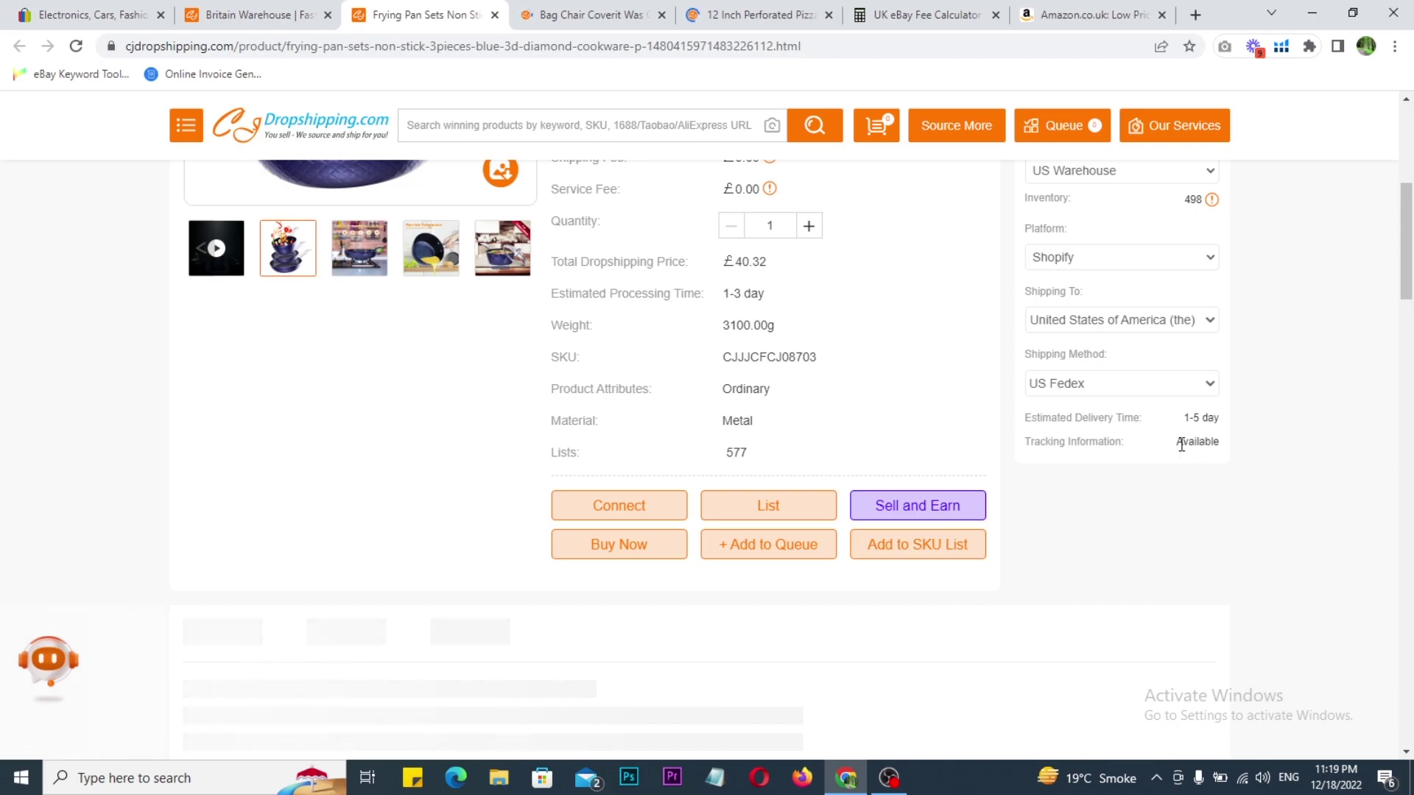
Check the shipping methods offered for the frying pan set and copy its full product title.
left_click(1205, 395)
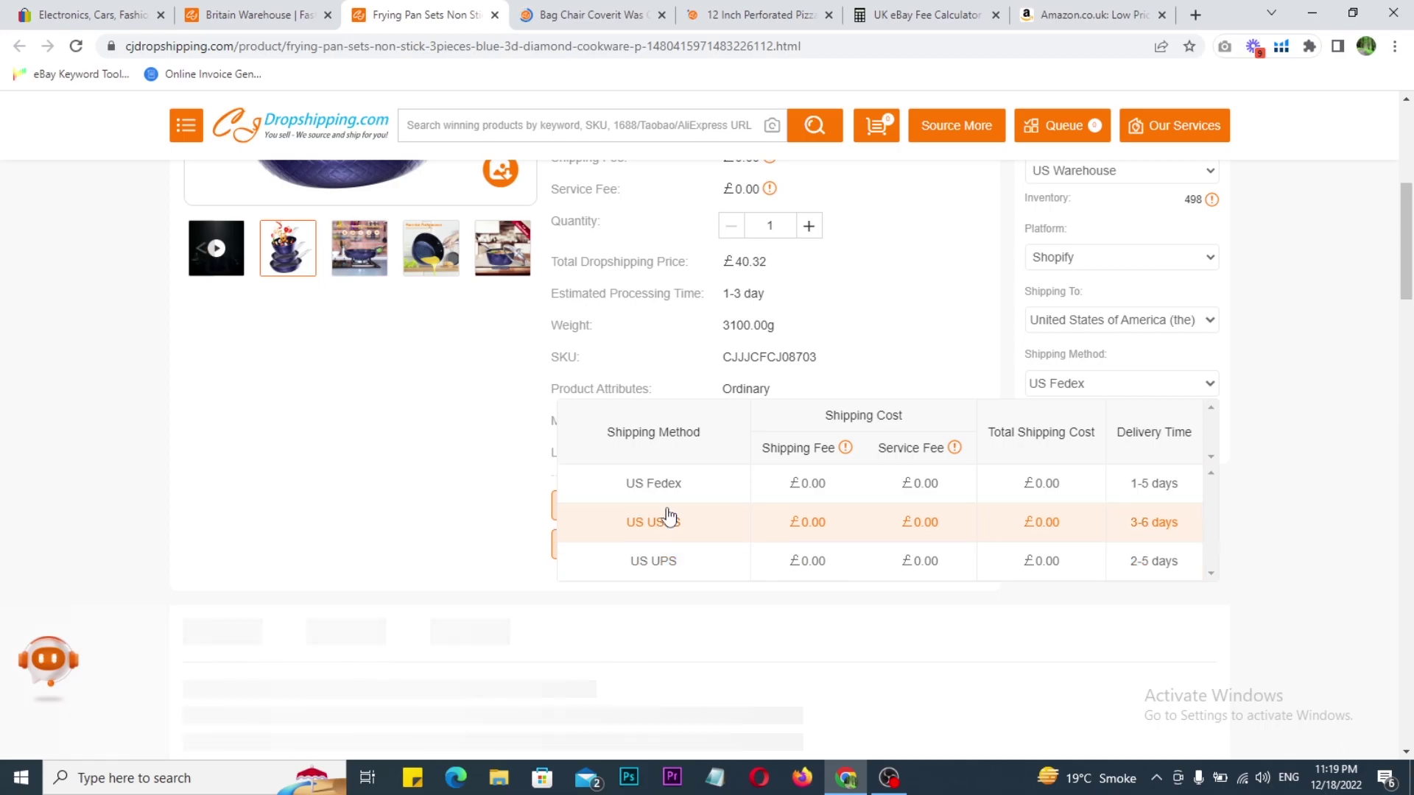
scroll(1358, 508, "up", 5)
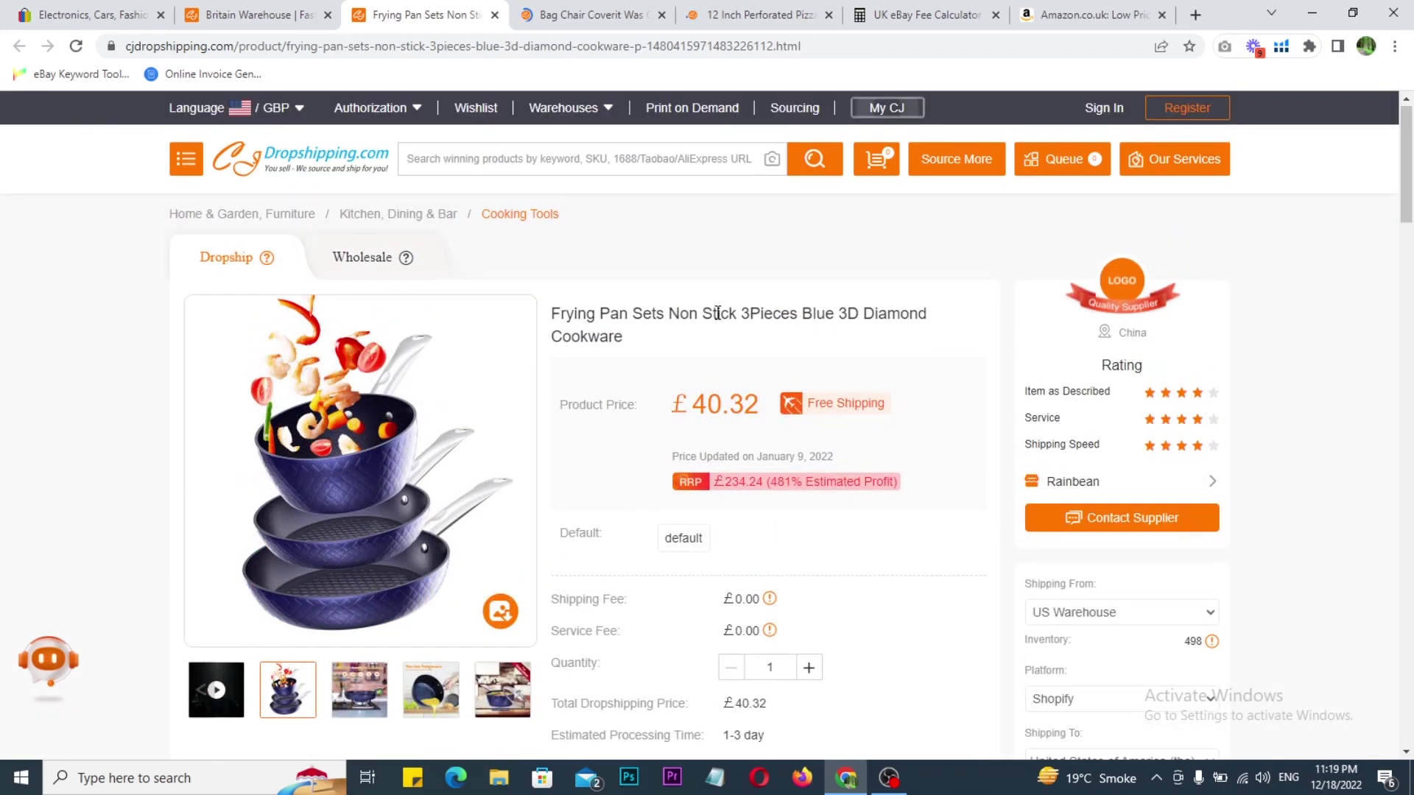
triple_click(718, 313)
double_click(718, 314)
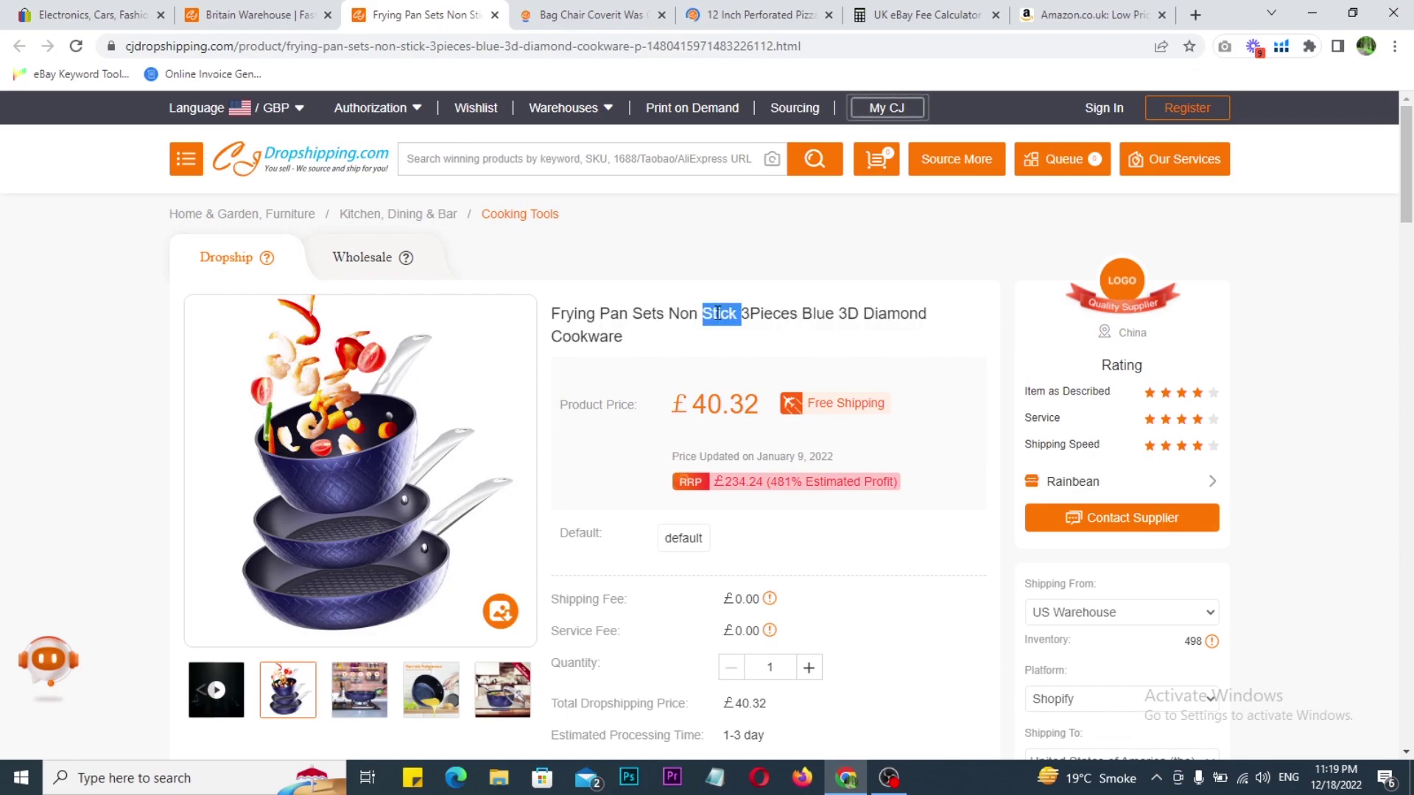
triple_click(718, 314)
key("ctrl+c")
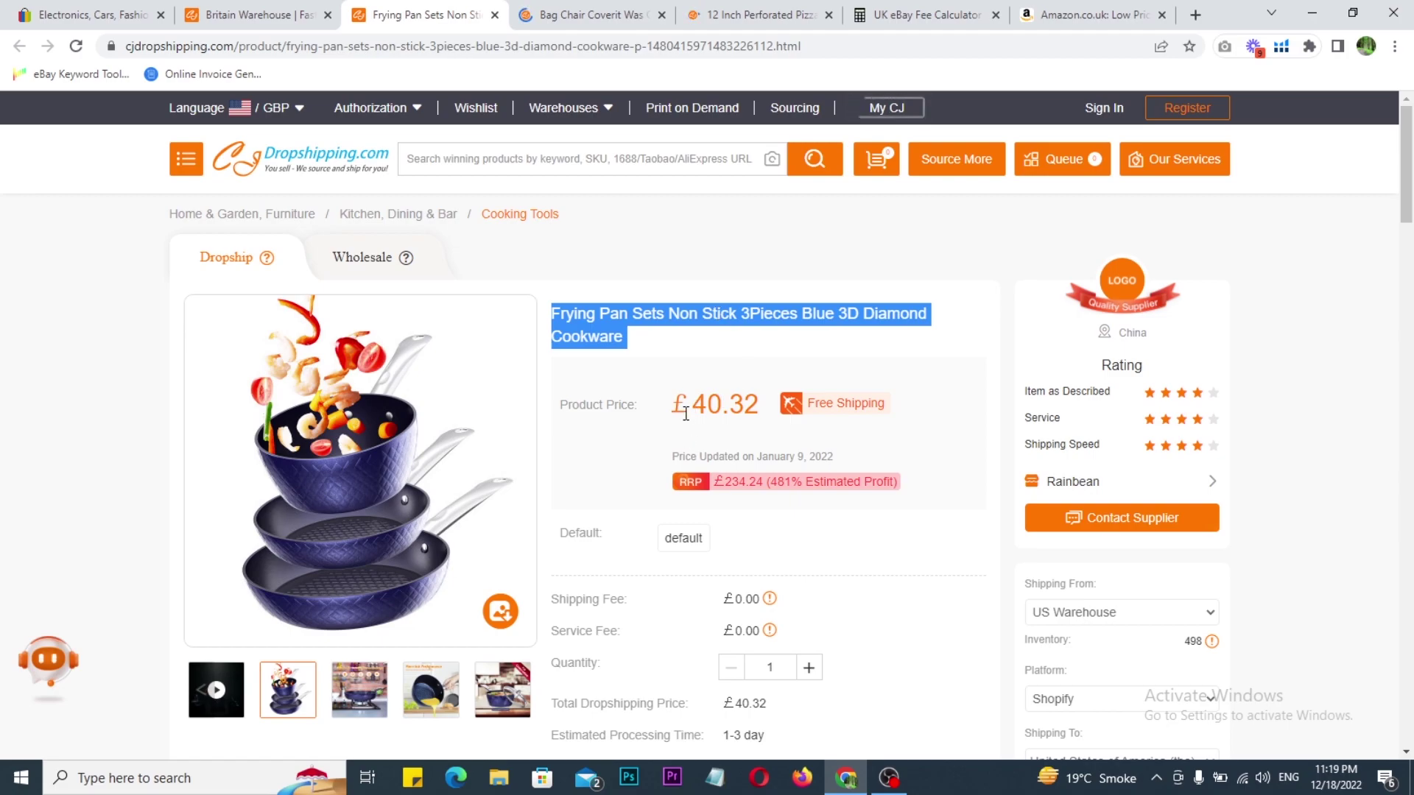
Search eBay UK for "Frying Pan Sets Non Stick 3Pieces Blue 3D Diamond Cookware" using the copied title.
left_click(121, 8)
left_click(577, 159)
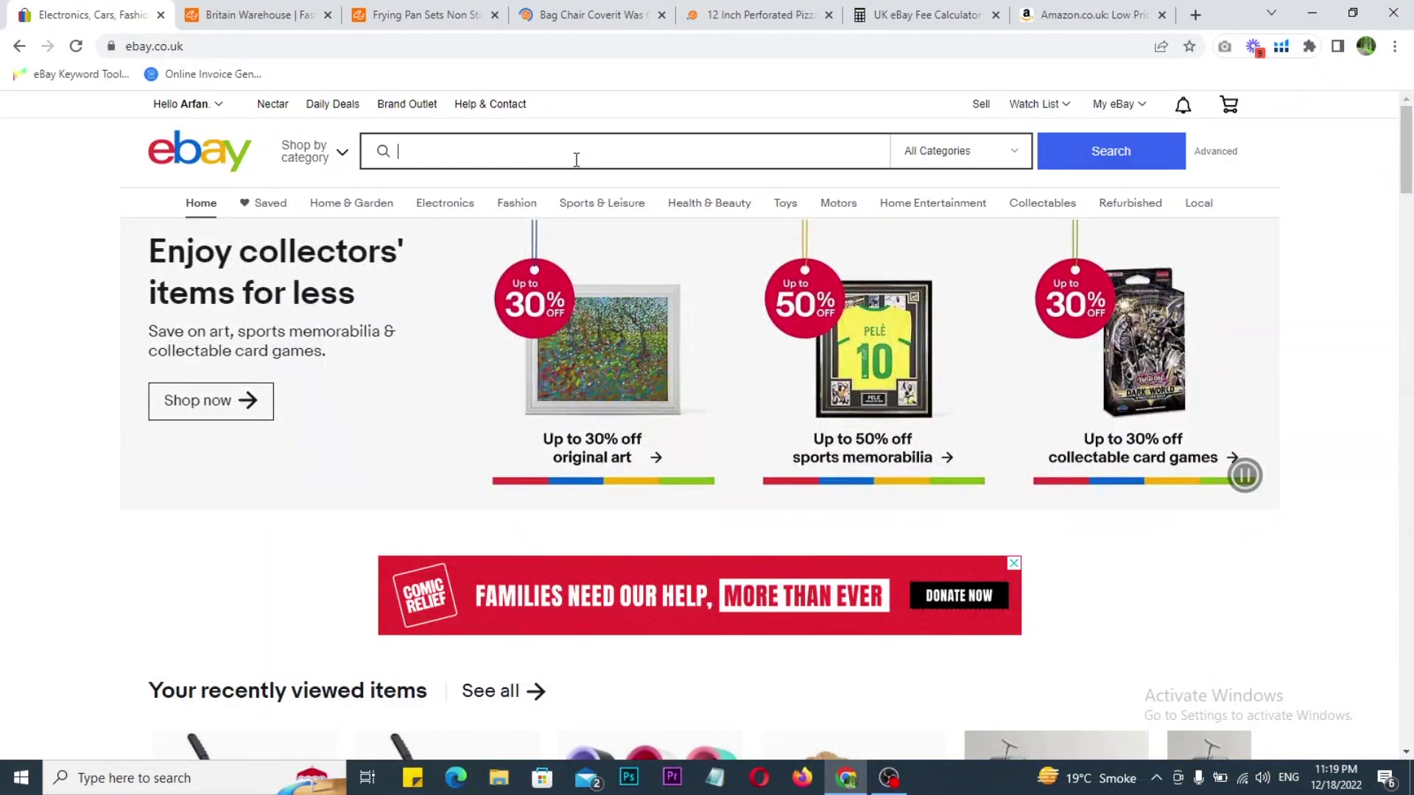
key("ctrl+v")
key("Return")
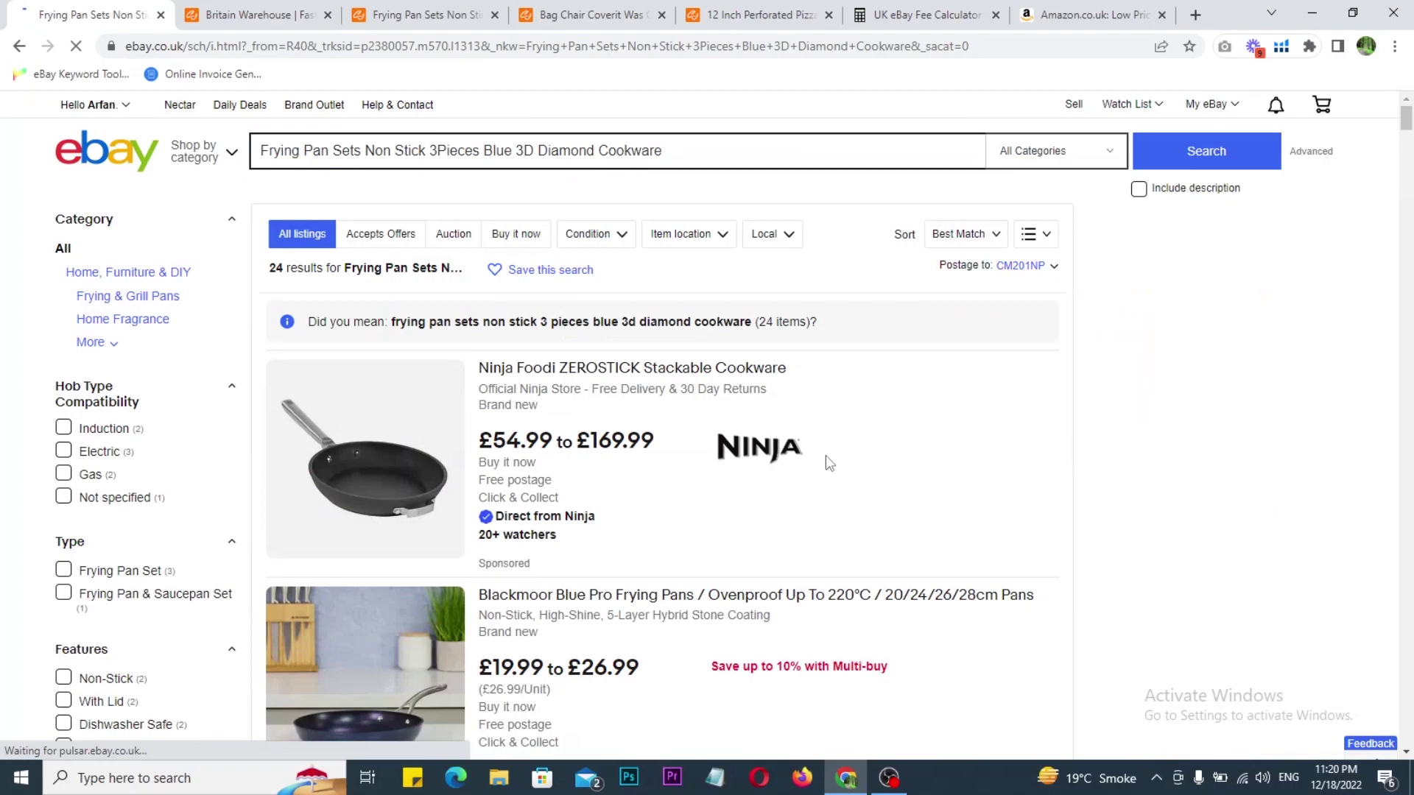
Open the eBay UK homepage in two additional tabs and bring each one up to load.
right_click(102, 166)
left_click(153, 173)
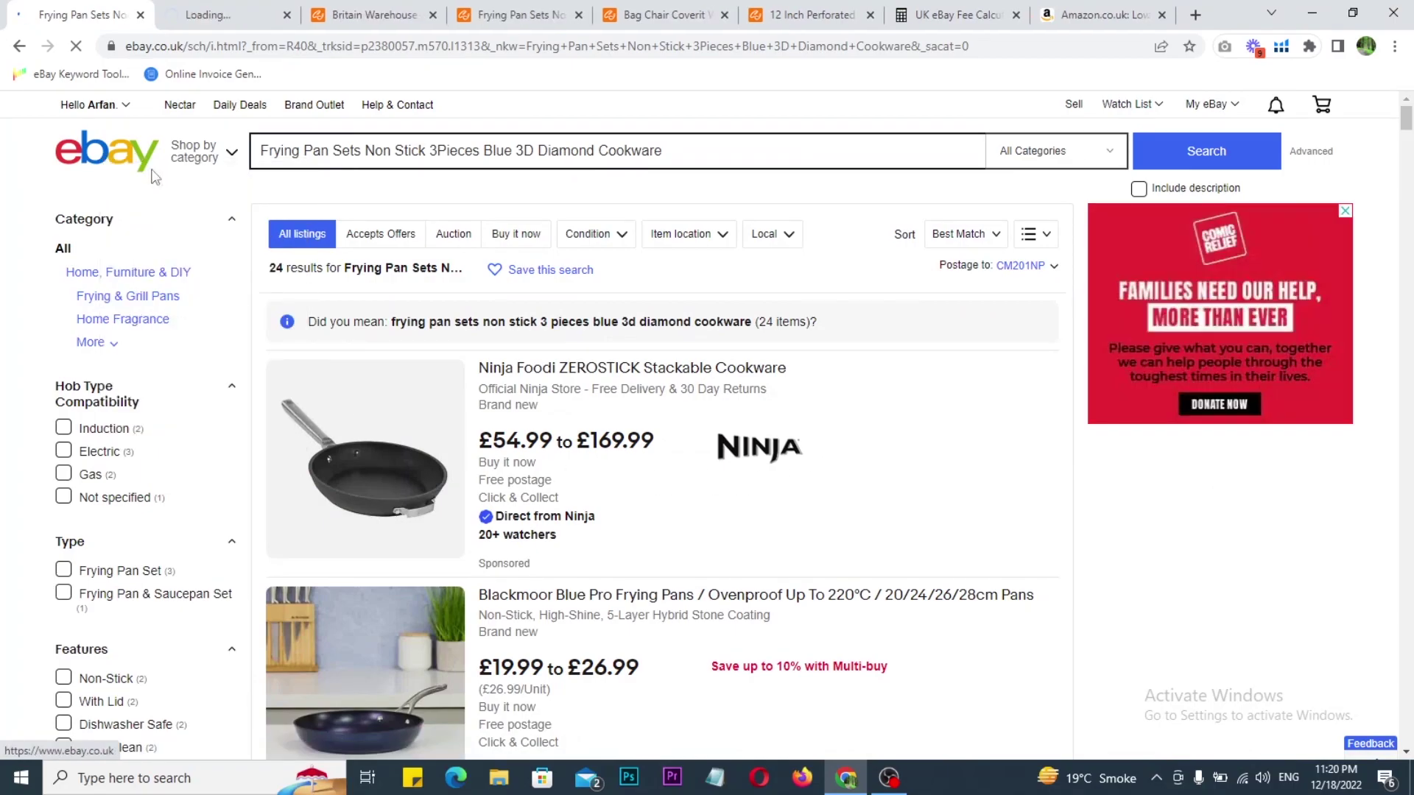
right_click(86, 158)
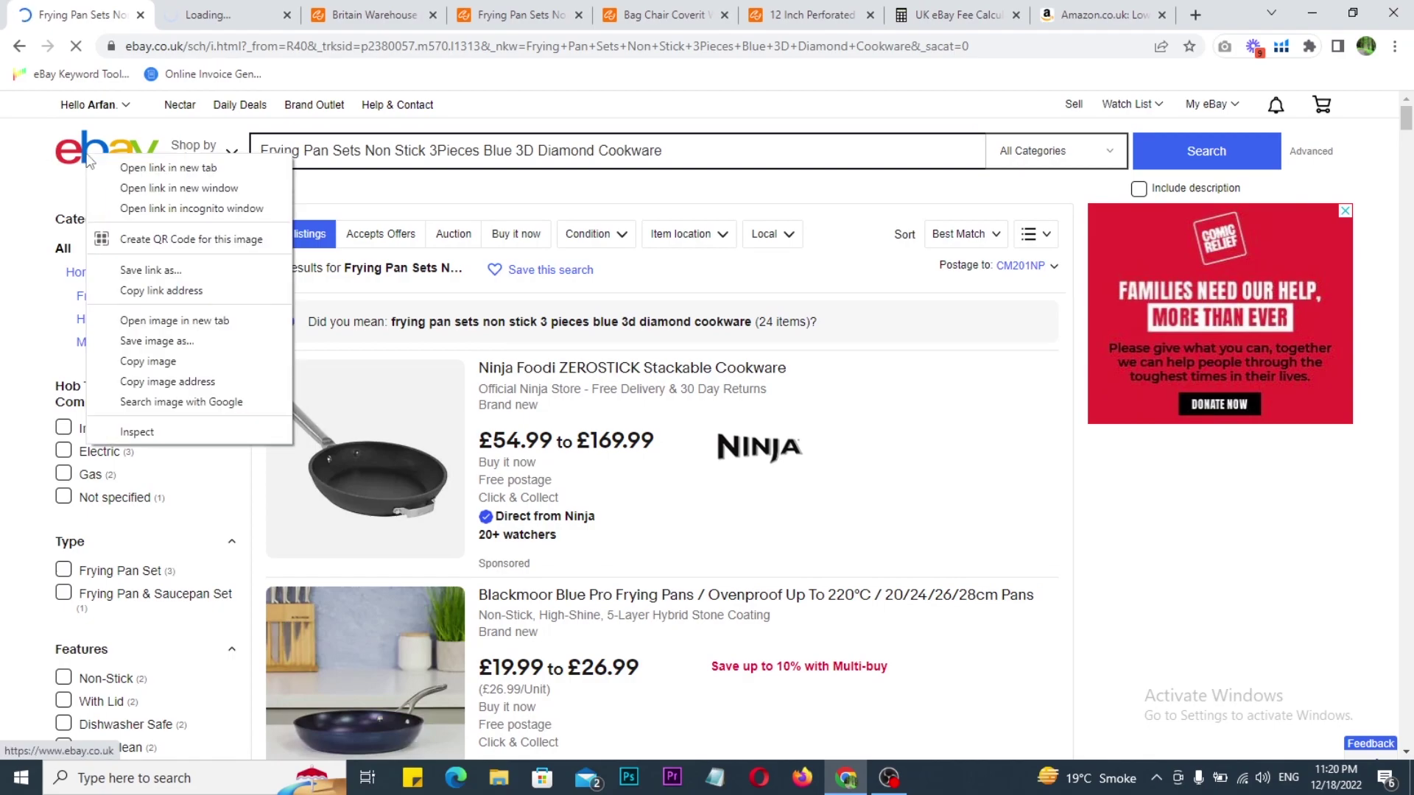
left_click(129, 169)
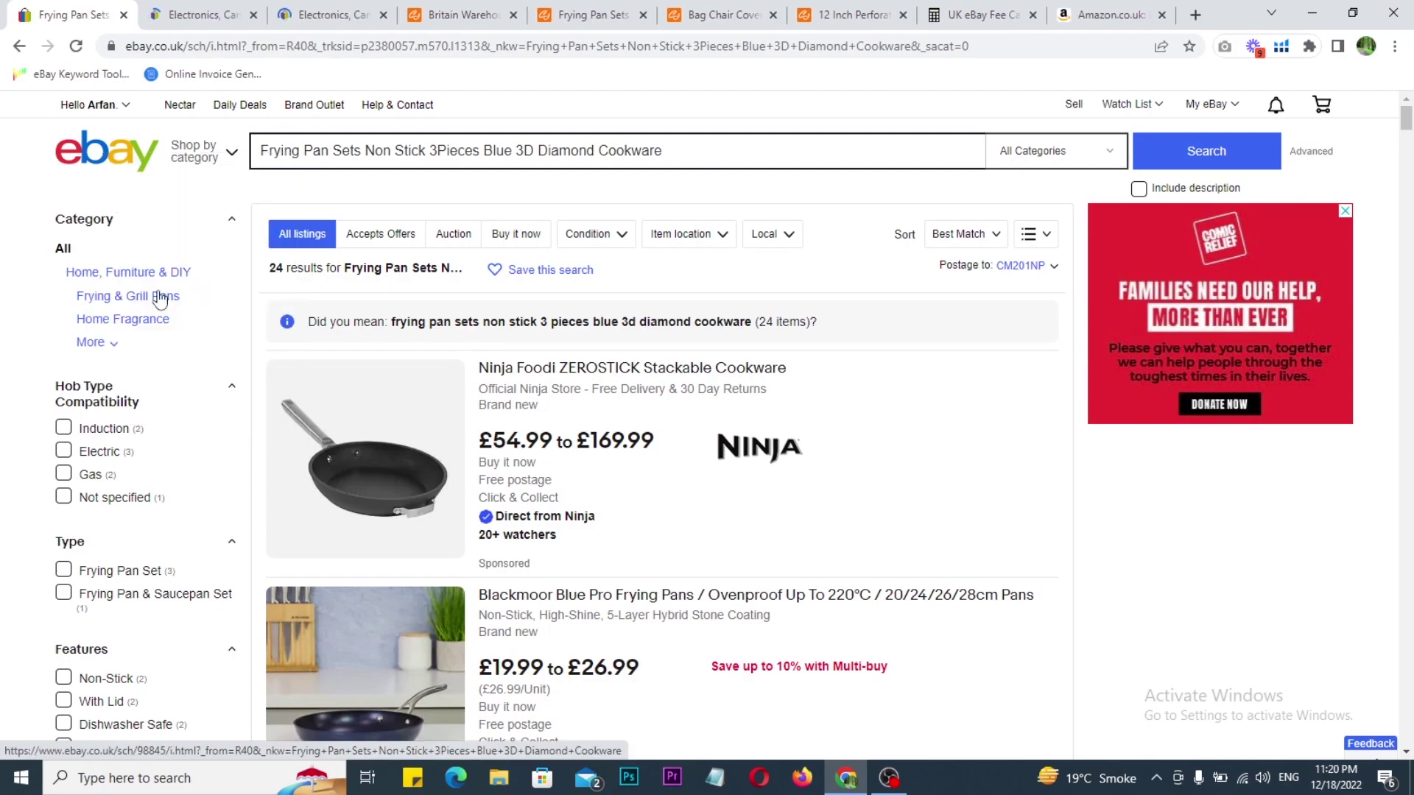
left_click(230, 16)
left_click(305, 8)
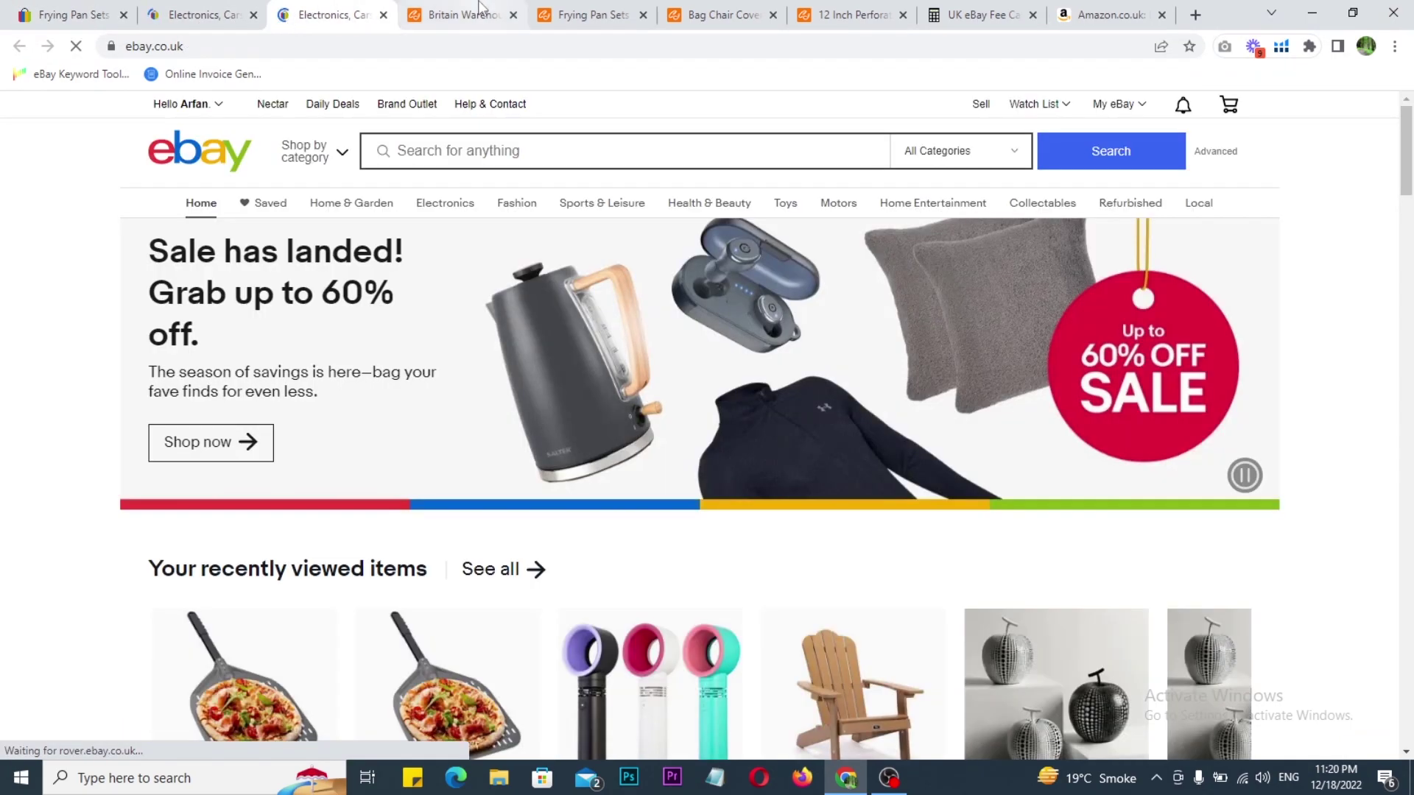
Review the bag chair cover's CJdropshipping page, including its shipping warehouses, product details and shipping method, keeping US Warehouse selected.
left_click(479, 7)
left_click(595, 11)
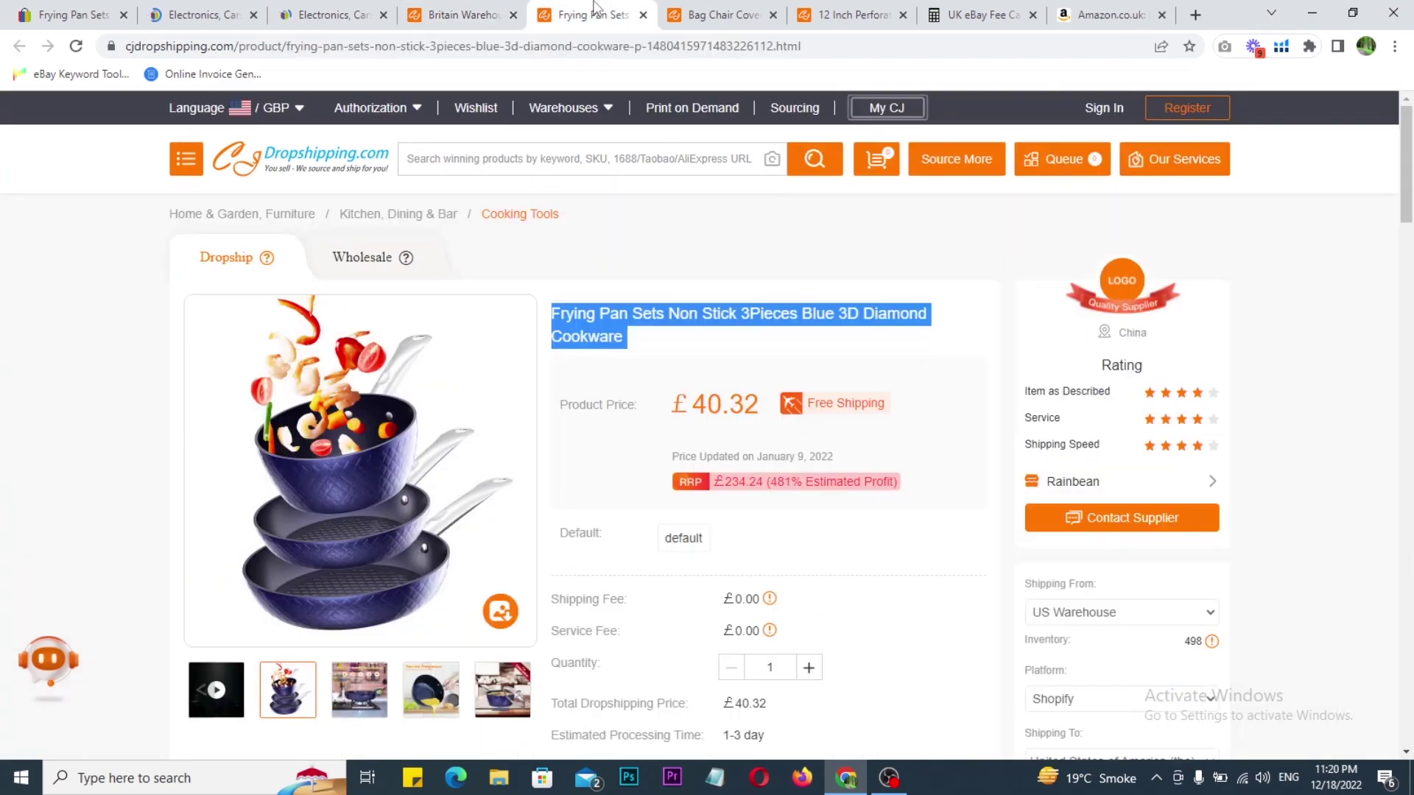
left_click(736, 15)
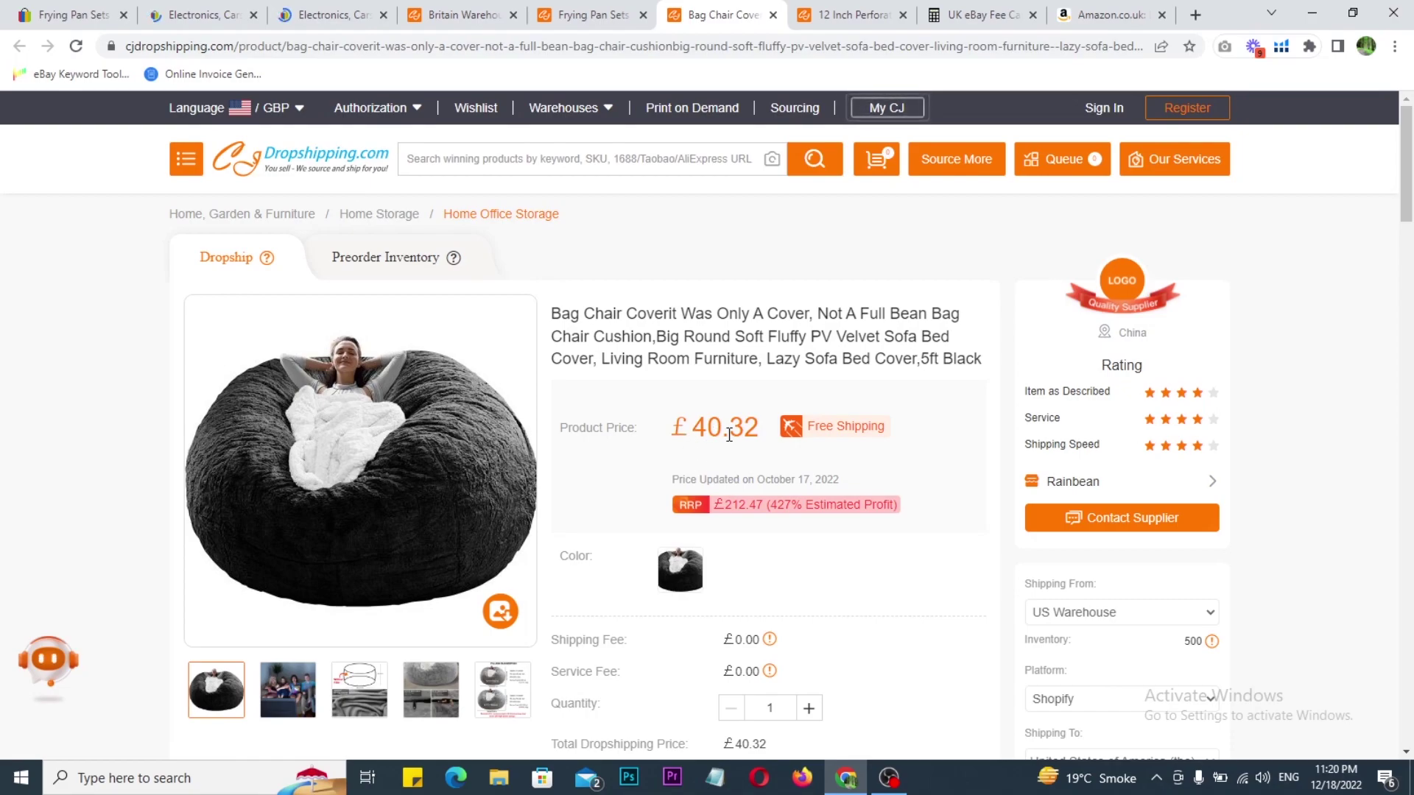
scroll(876, 479, "down", 2)
left_click(1137, 440)
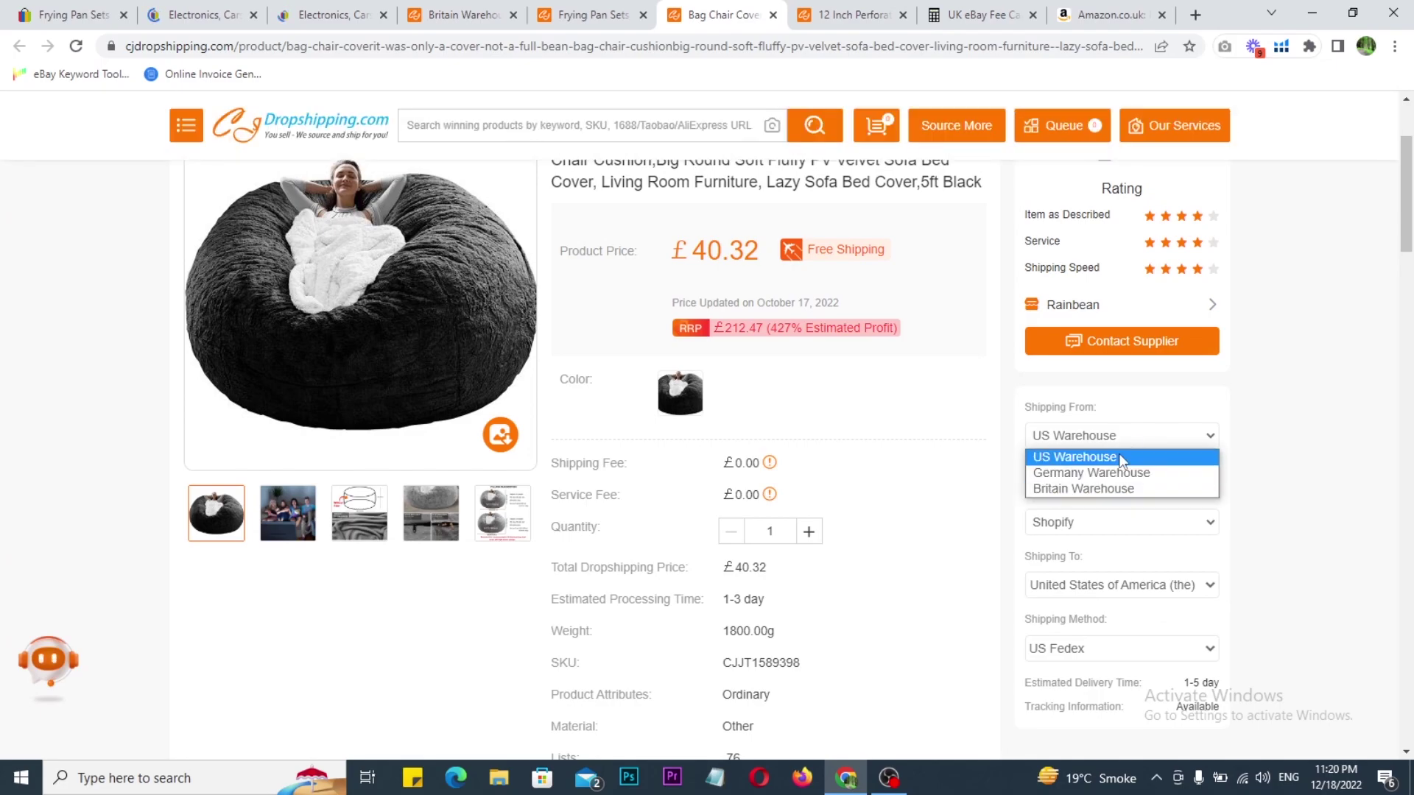
left_click(835, 417)
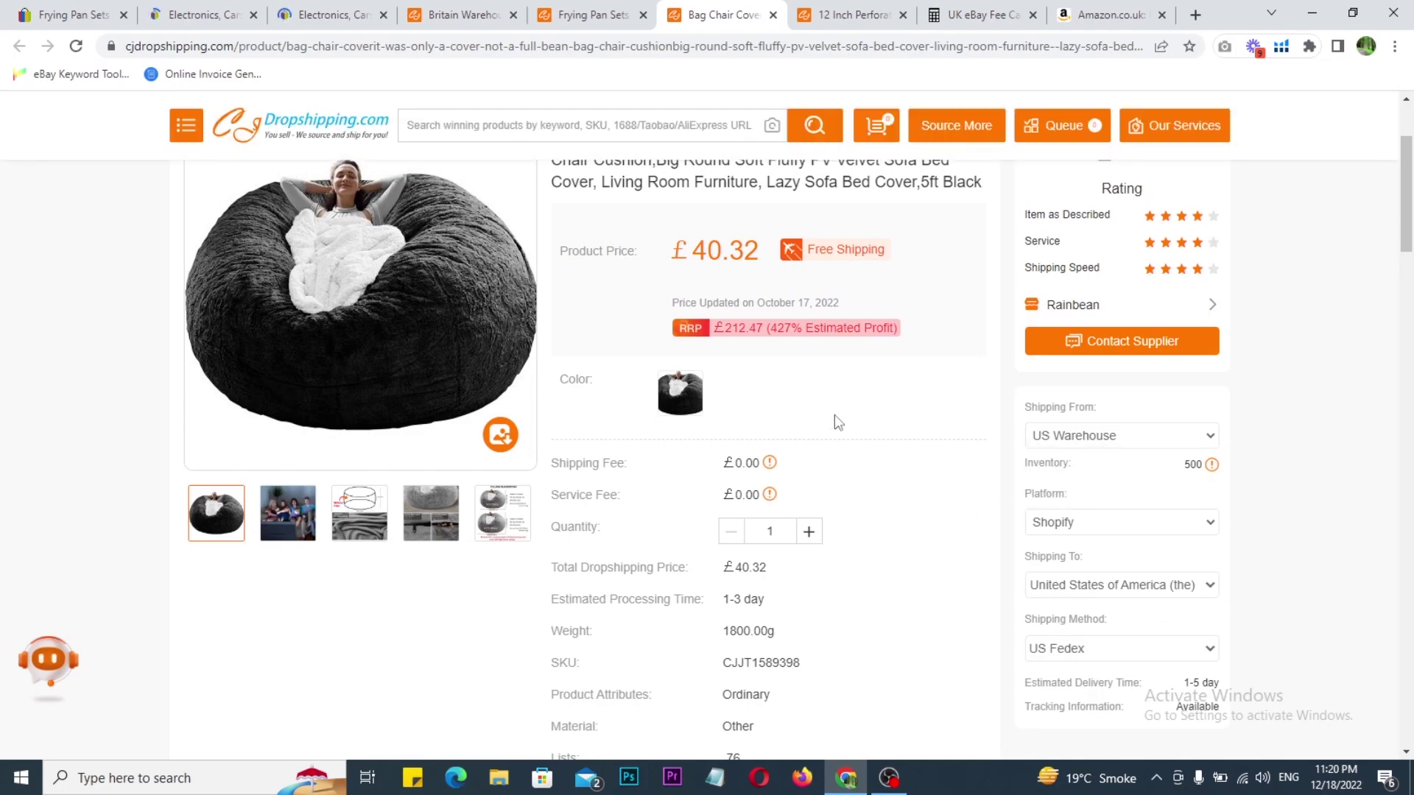
scroll(834, 414, "down", 2)
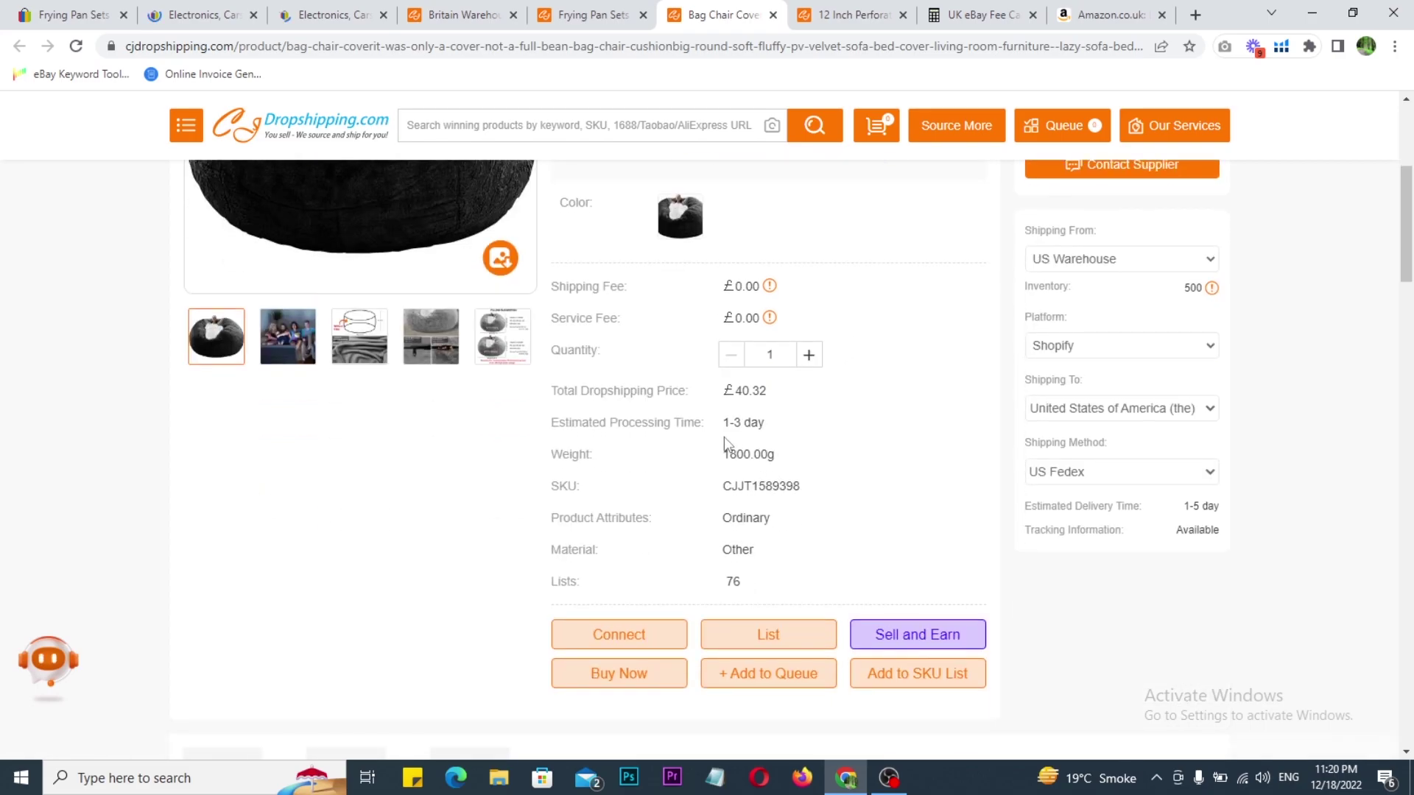
left_click(1140, 479)
scroll(882, 432, "up", 4)
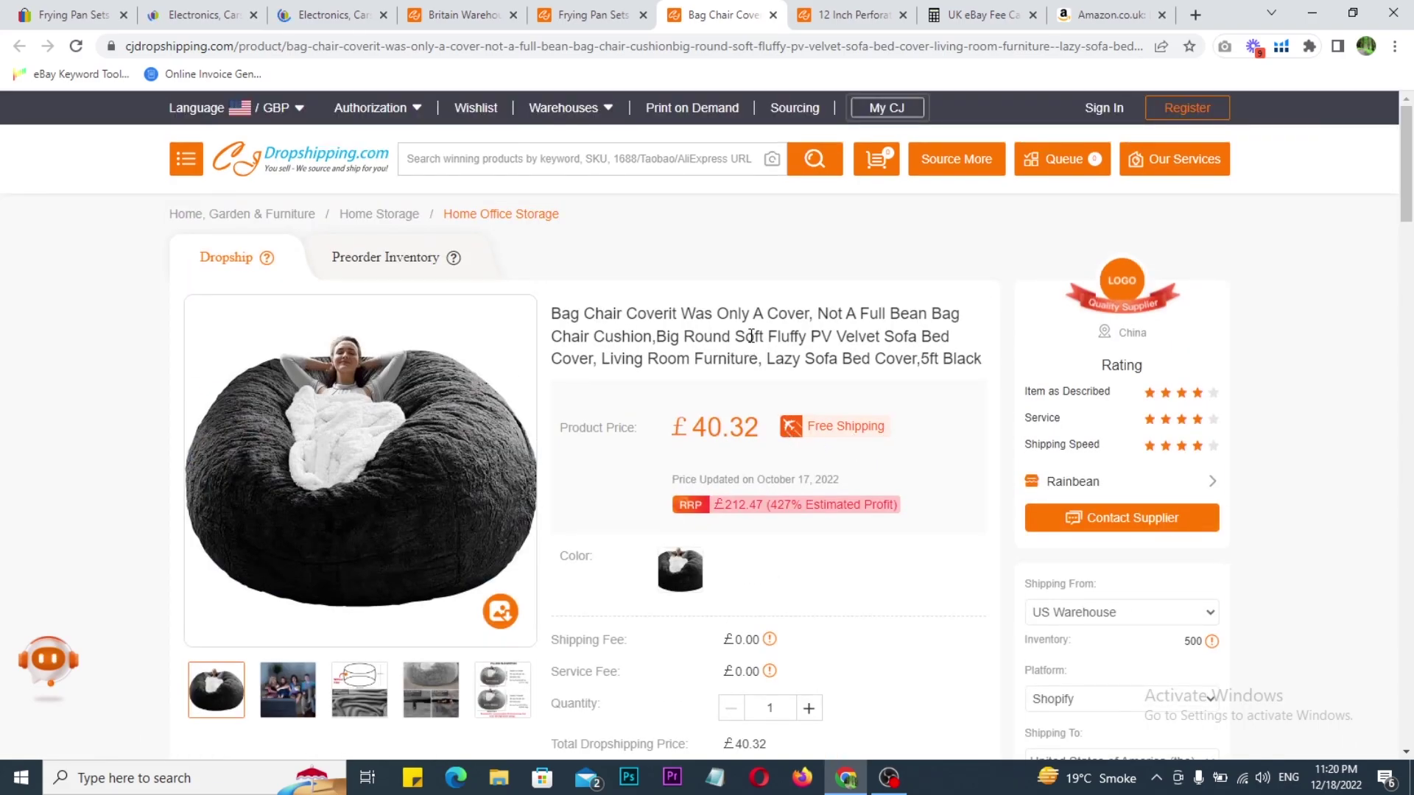
Search eBay UK in the second eBay tab for the bag chair cover's full CJdropshipping title and skim the matching listings.
triple_click(744, 335)
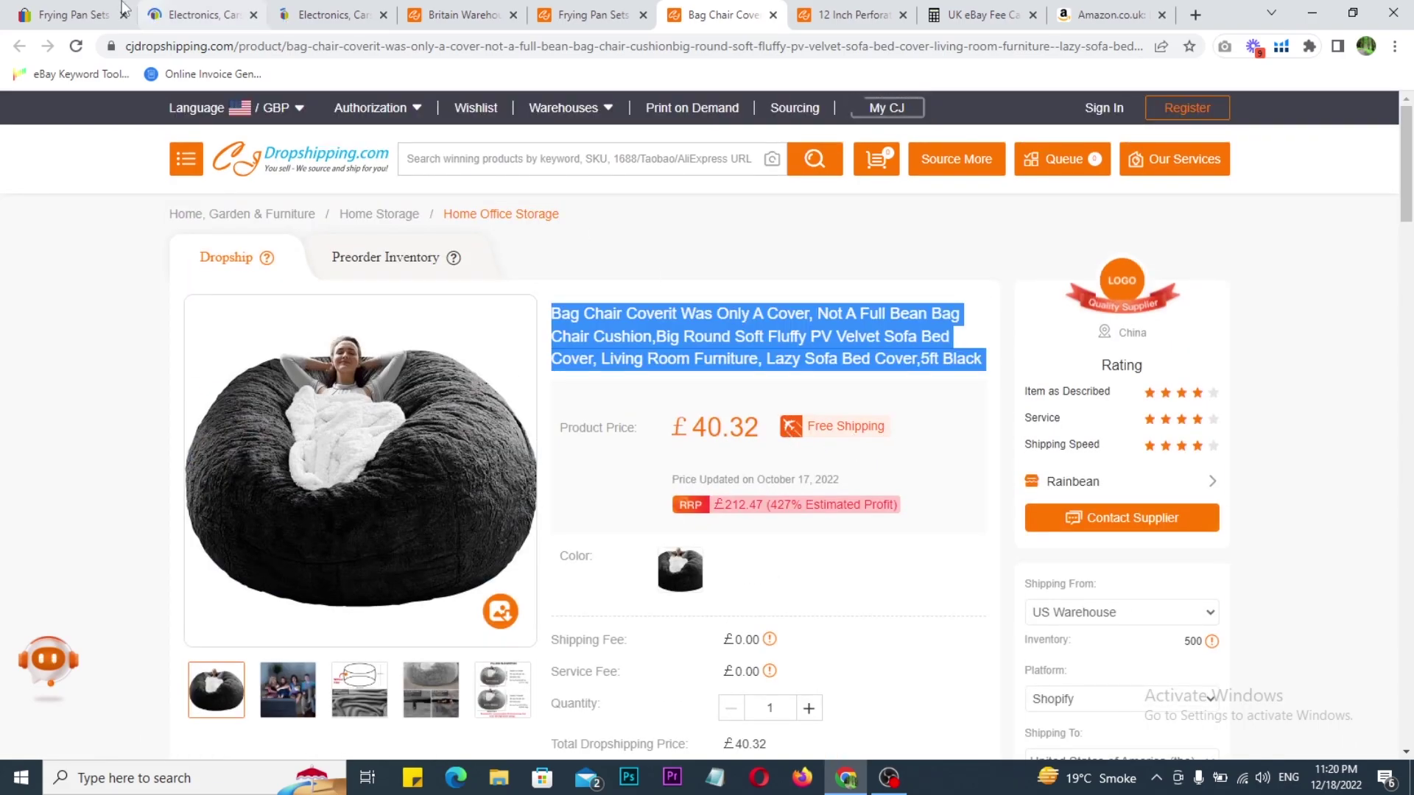
left_click(197, 15)
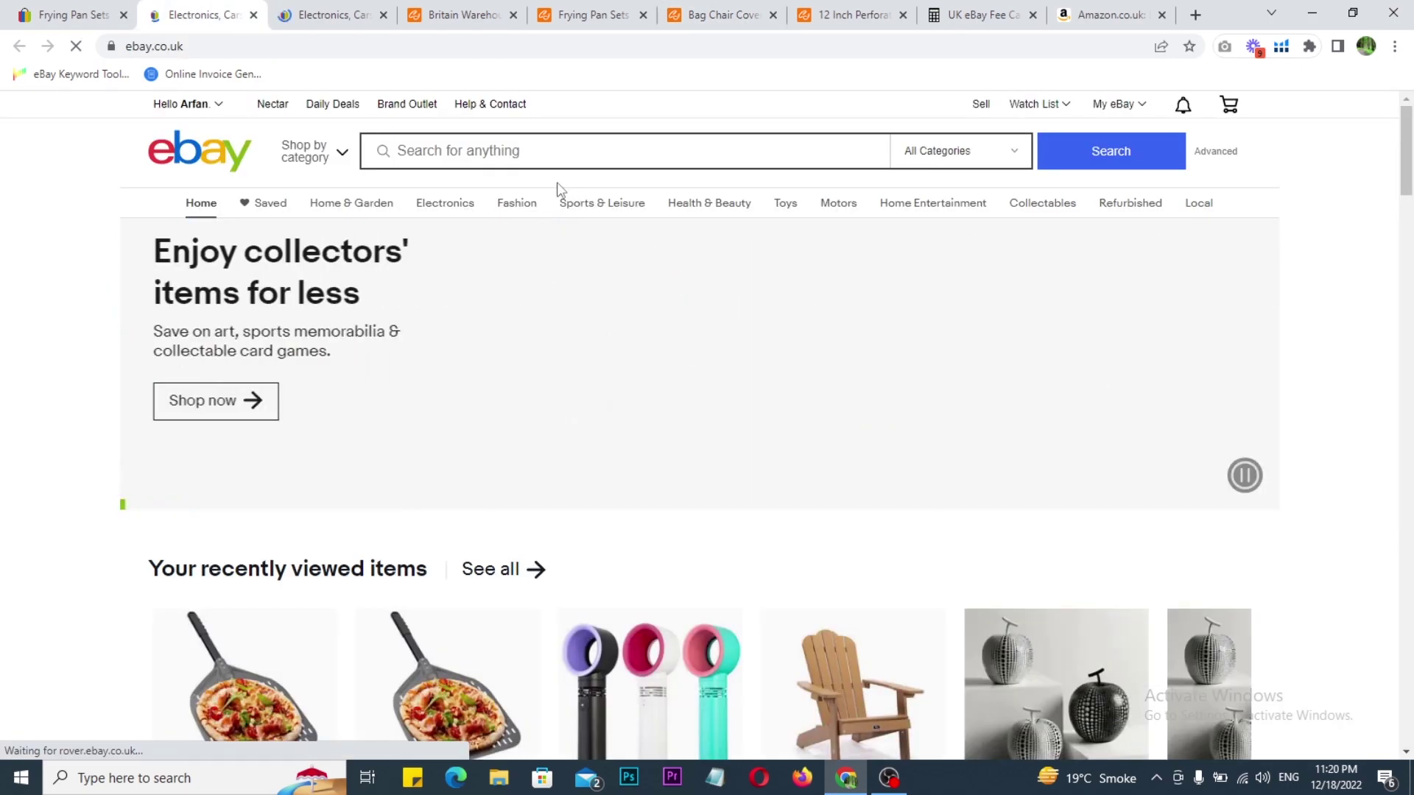
left_click(519, 153)
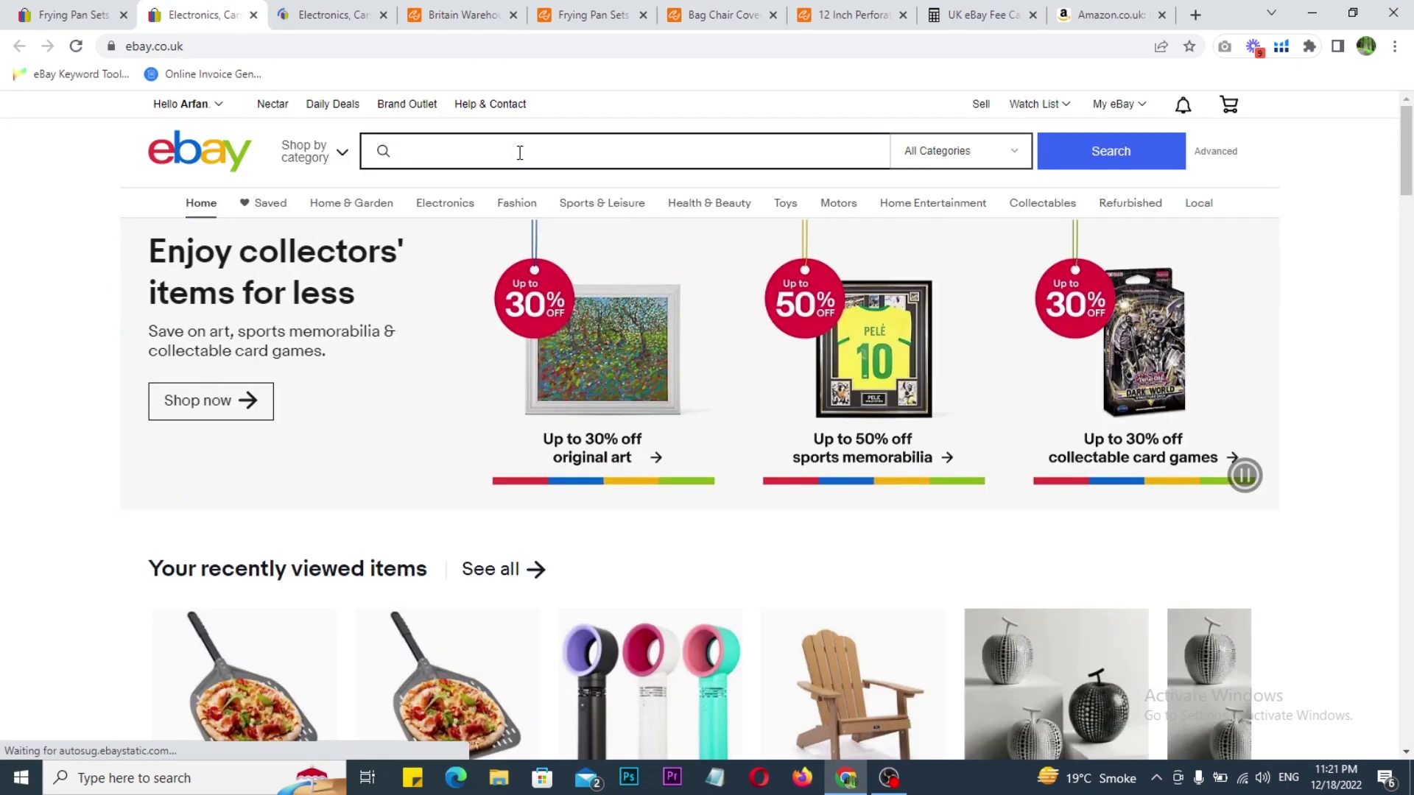
type("Velvet Sofa Bed Cover, Living Room Furniture, Lazy Sofa Bed Cover,5ft Black")
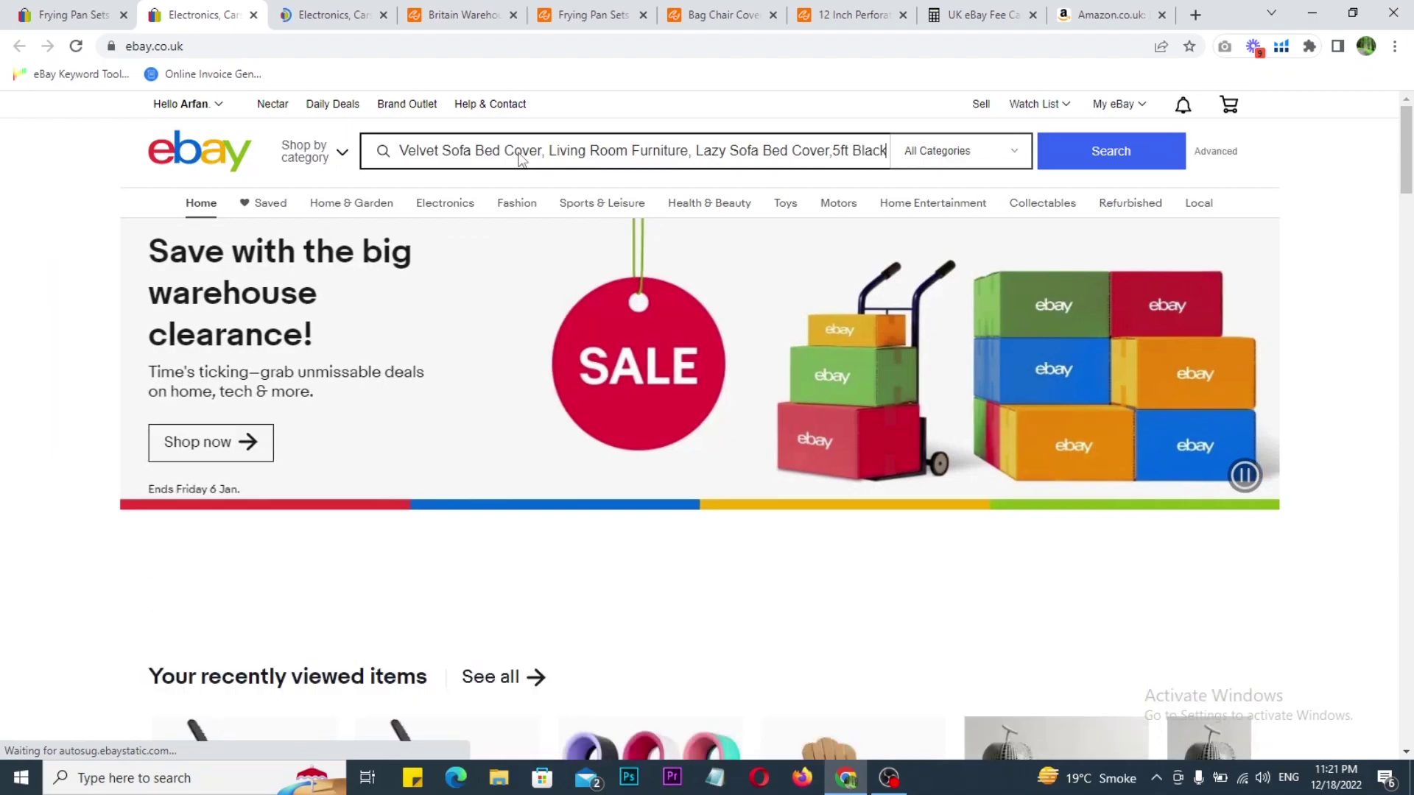
key("Return")
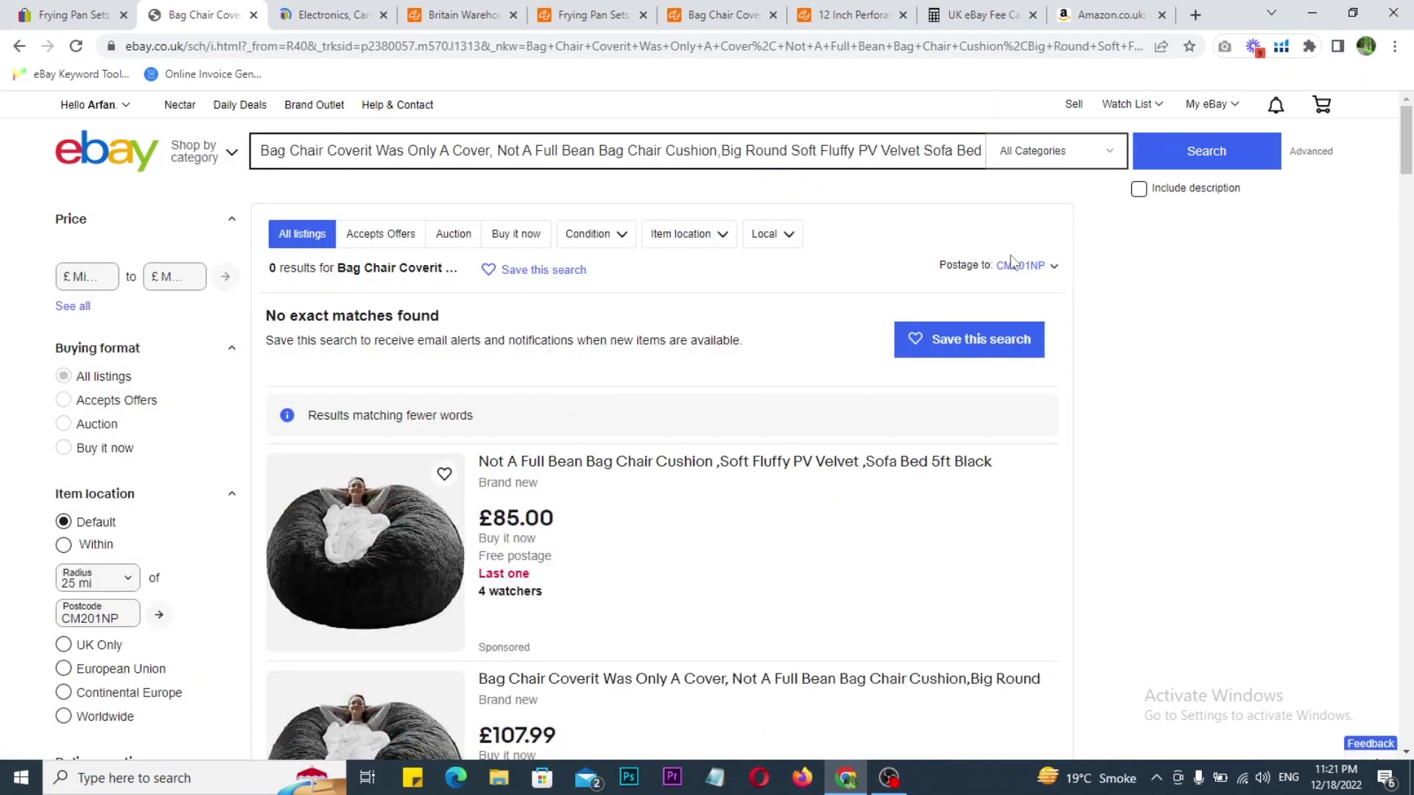
scroll(952, 410, "down", 9)
scroll(953, 410, "up", 9)
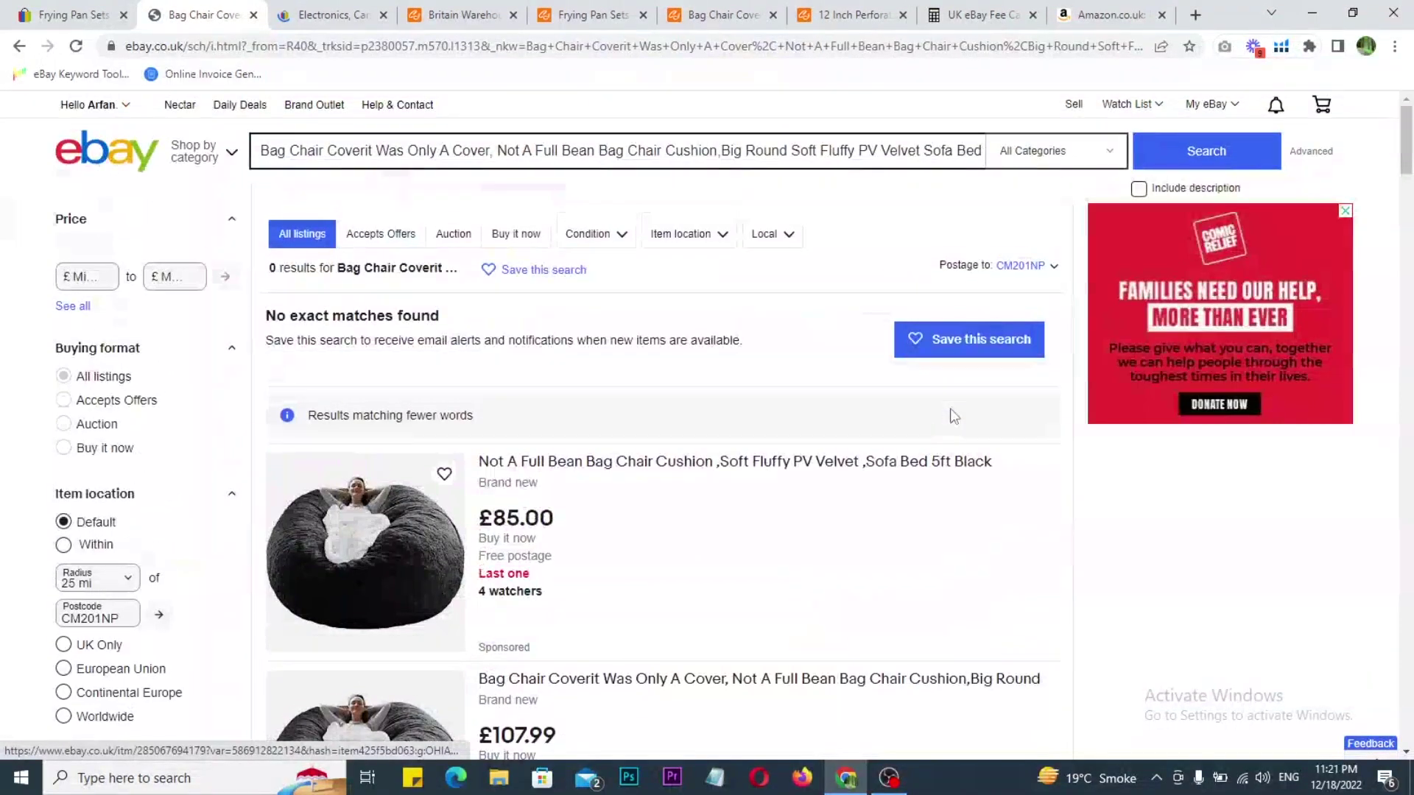
Search eBay UK in the third eBay tab for "12 Inch Perforated Pizza Peel Shovel Anodized Aluminum Pizza Paddle Bakers Peel" and browse the listings.
left_click(847, 15)
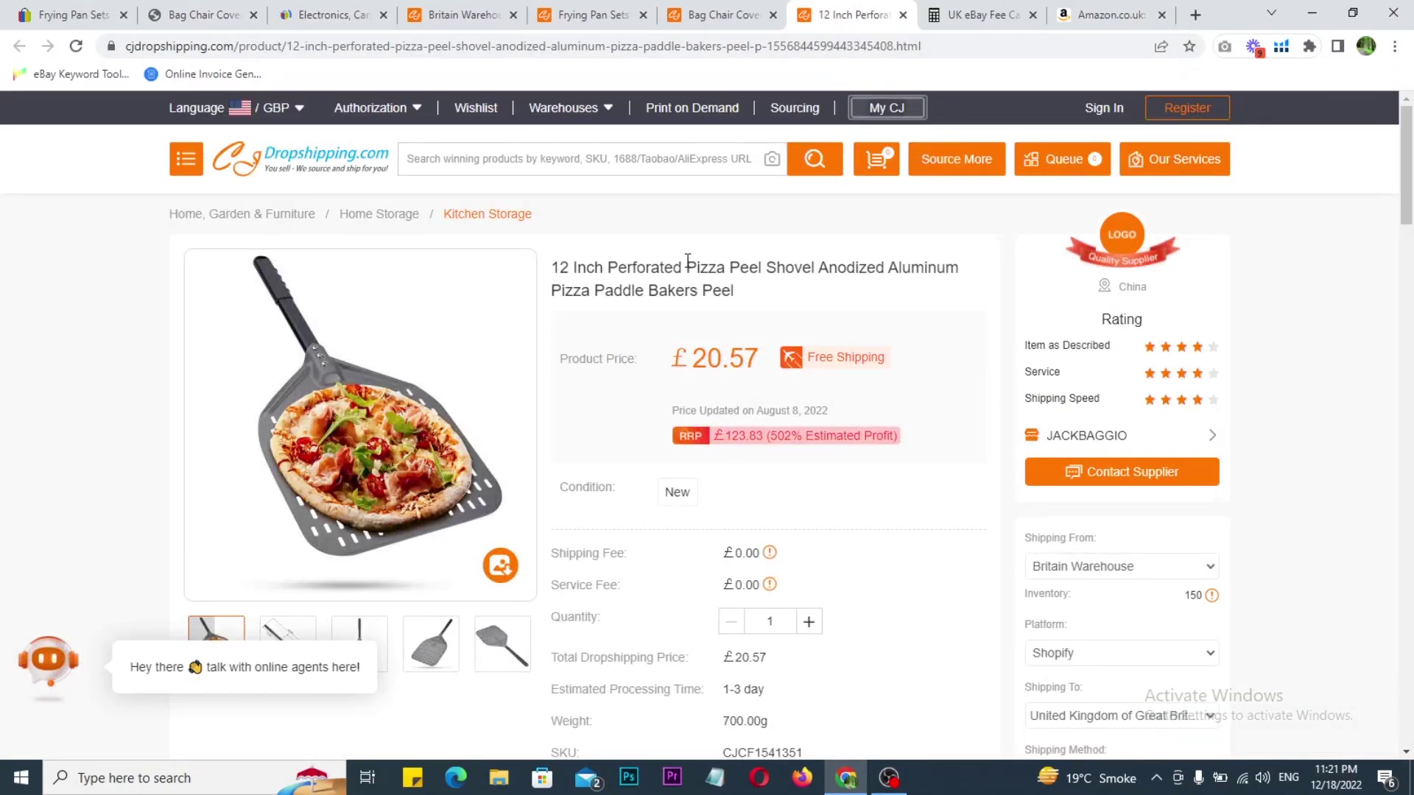
triple_click(687, 262)
key("ctrl+c")
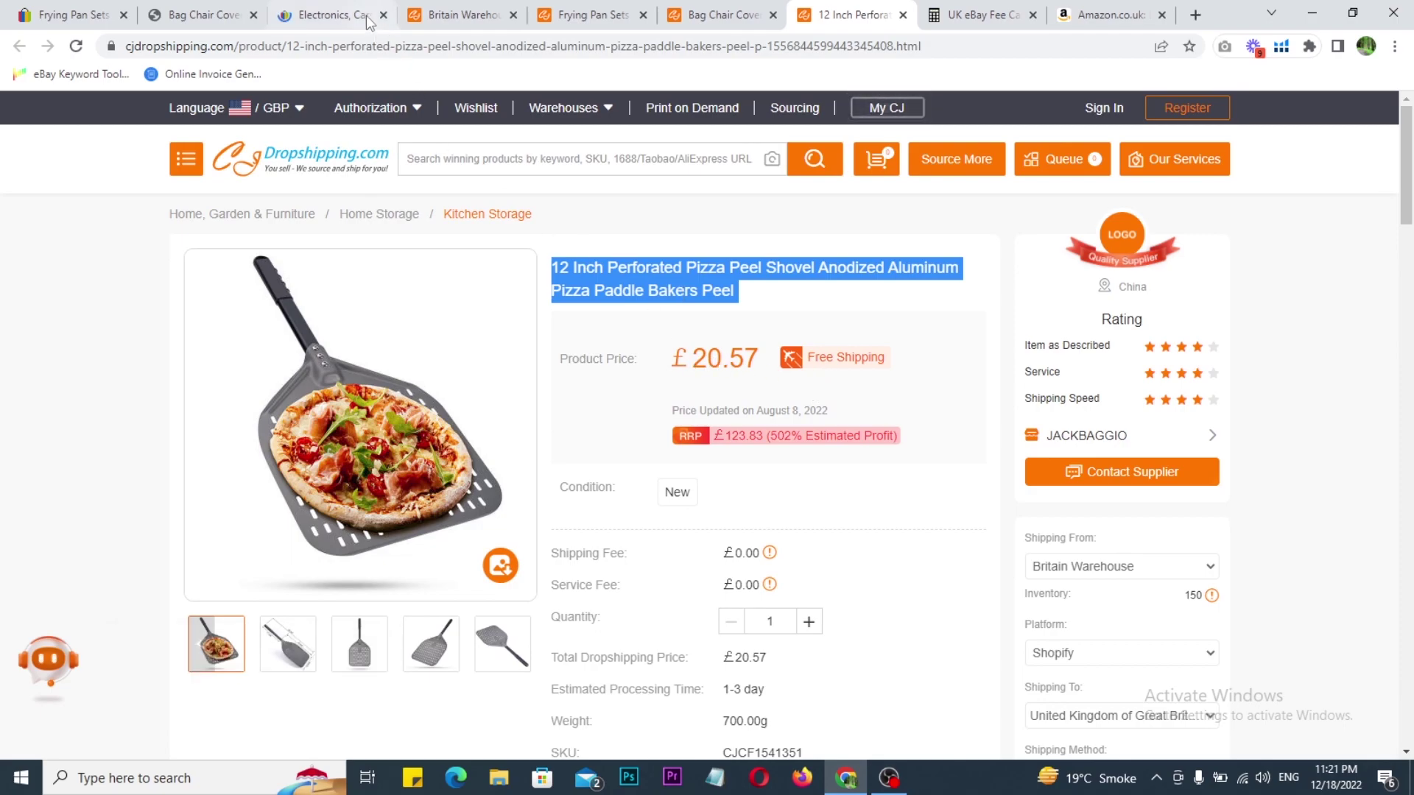
left_click(343, 10)
left_click(583, 150)
key("ctrl+v")
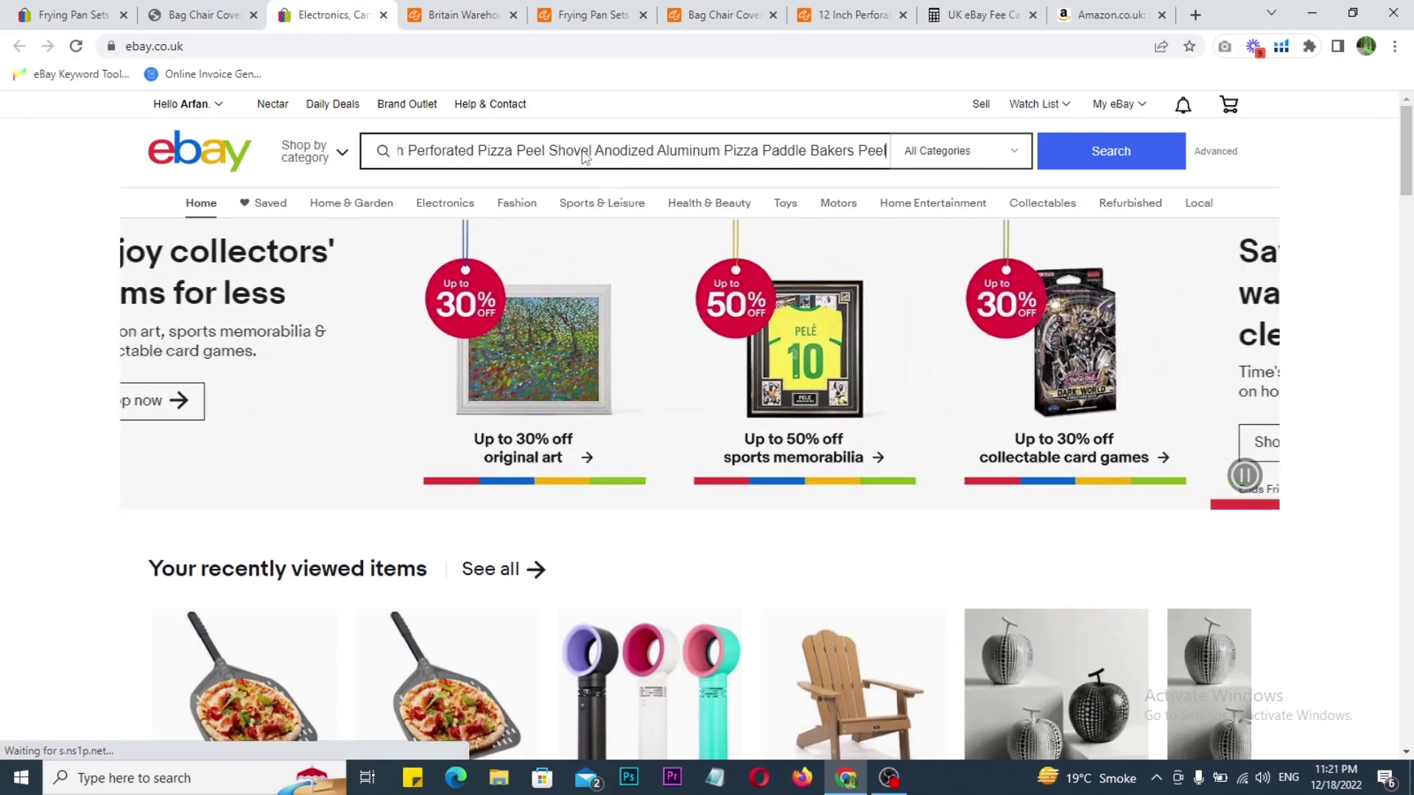
key("Return")
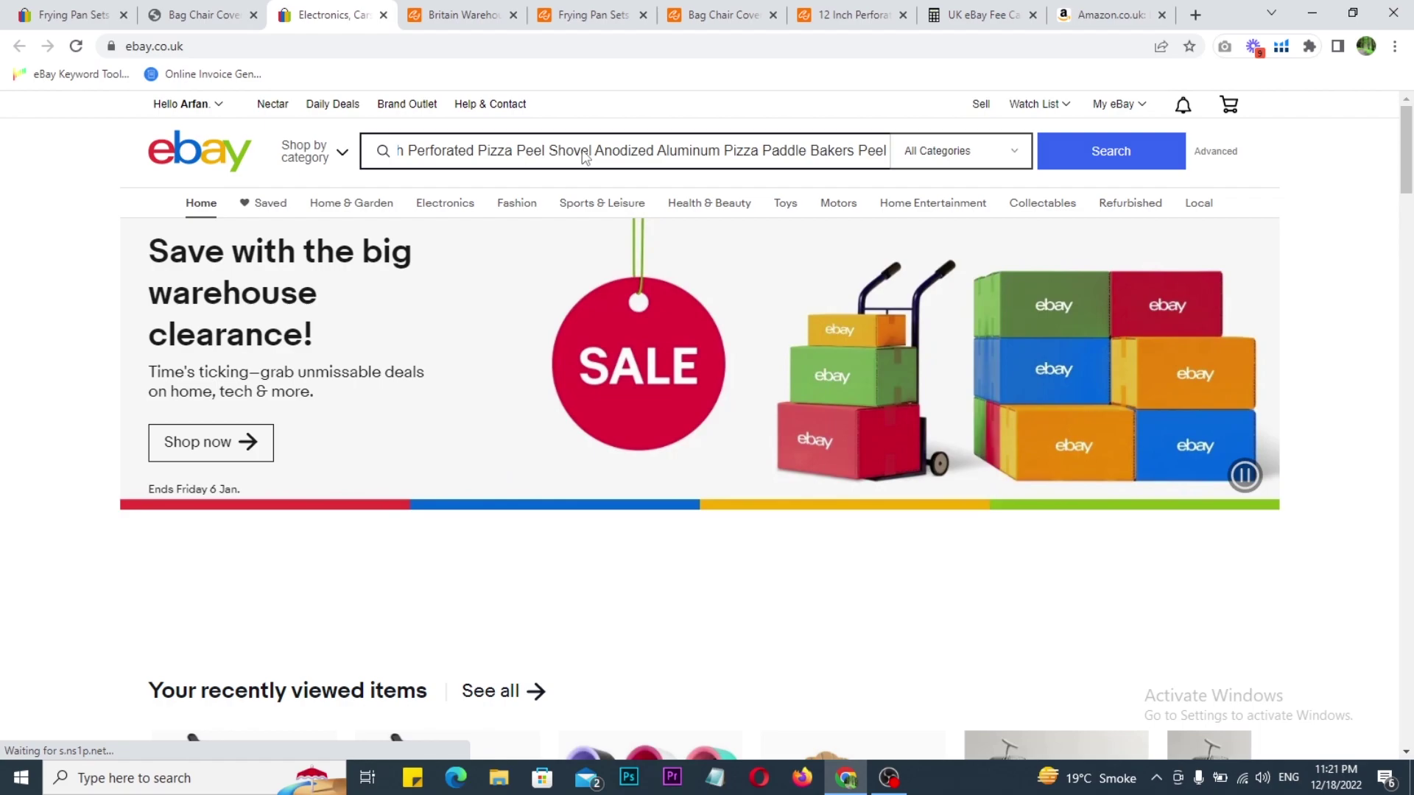
scroll(867, 372, "down", 15)
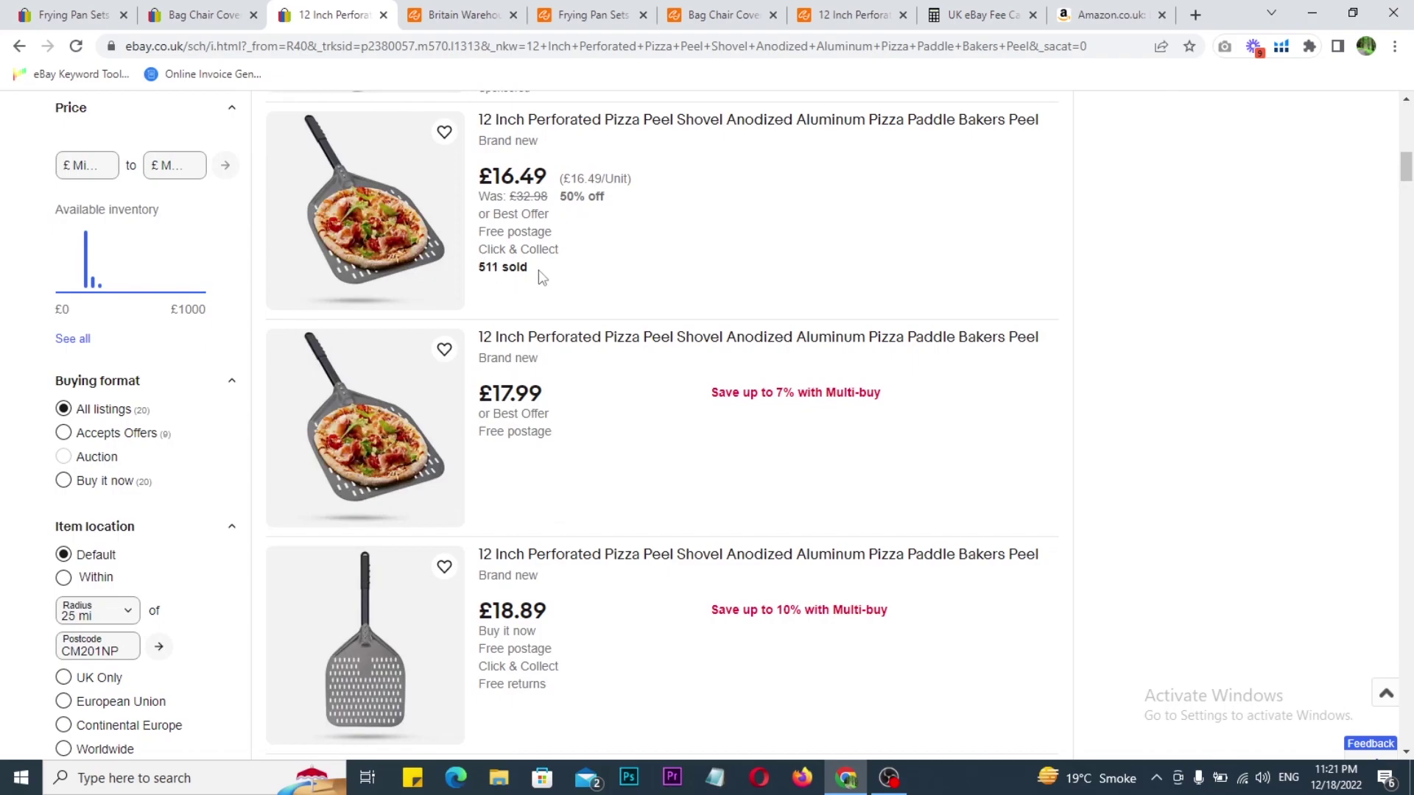
Look over the frying pan results on eBay, return to the CJdropshipping frying pan page and mark its product price.
left_click(59, 13)
scroll(1041, 391, "down", 6)
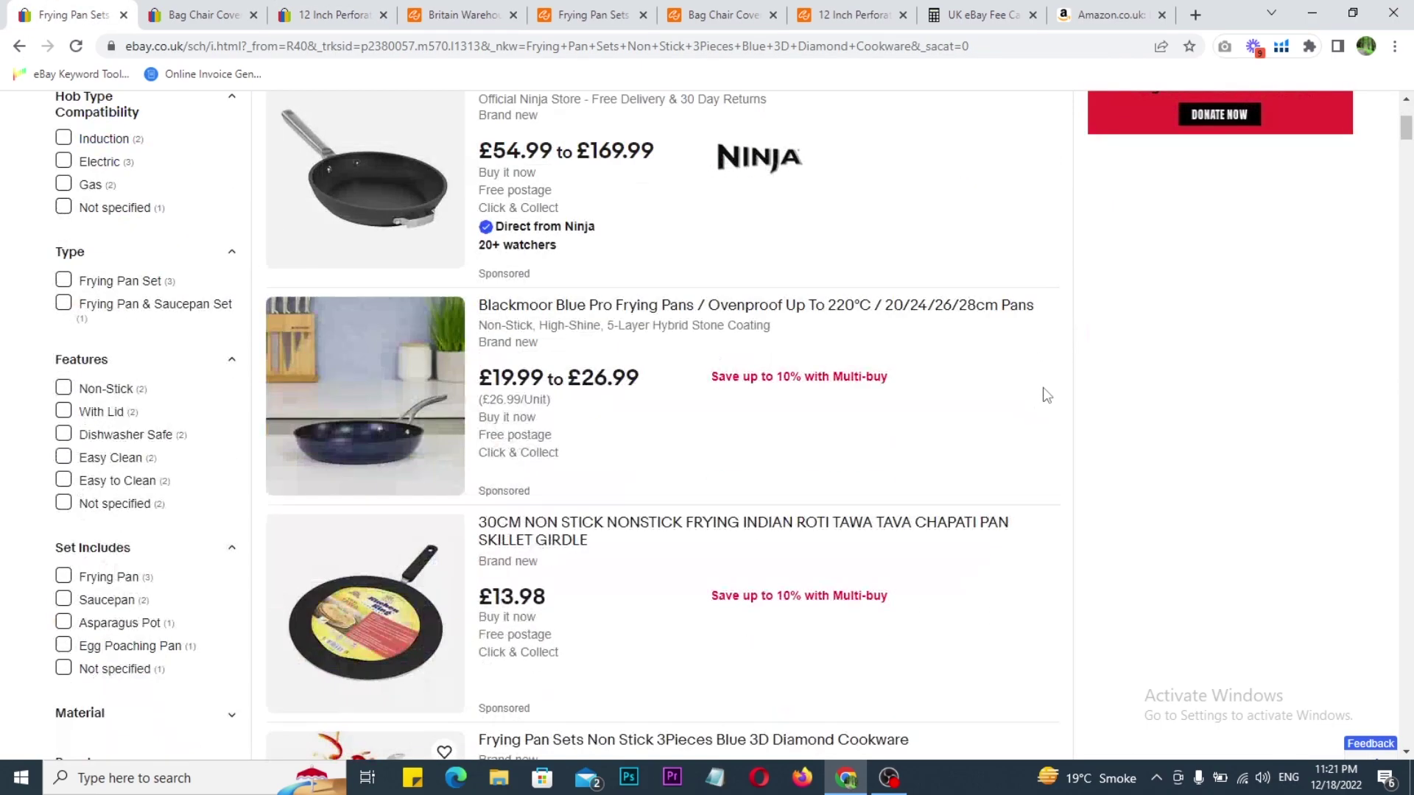
left_click(585, 15)
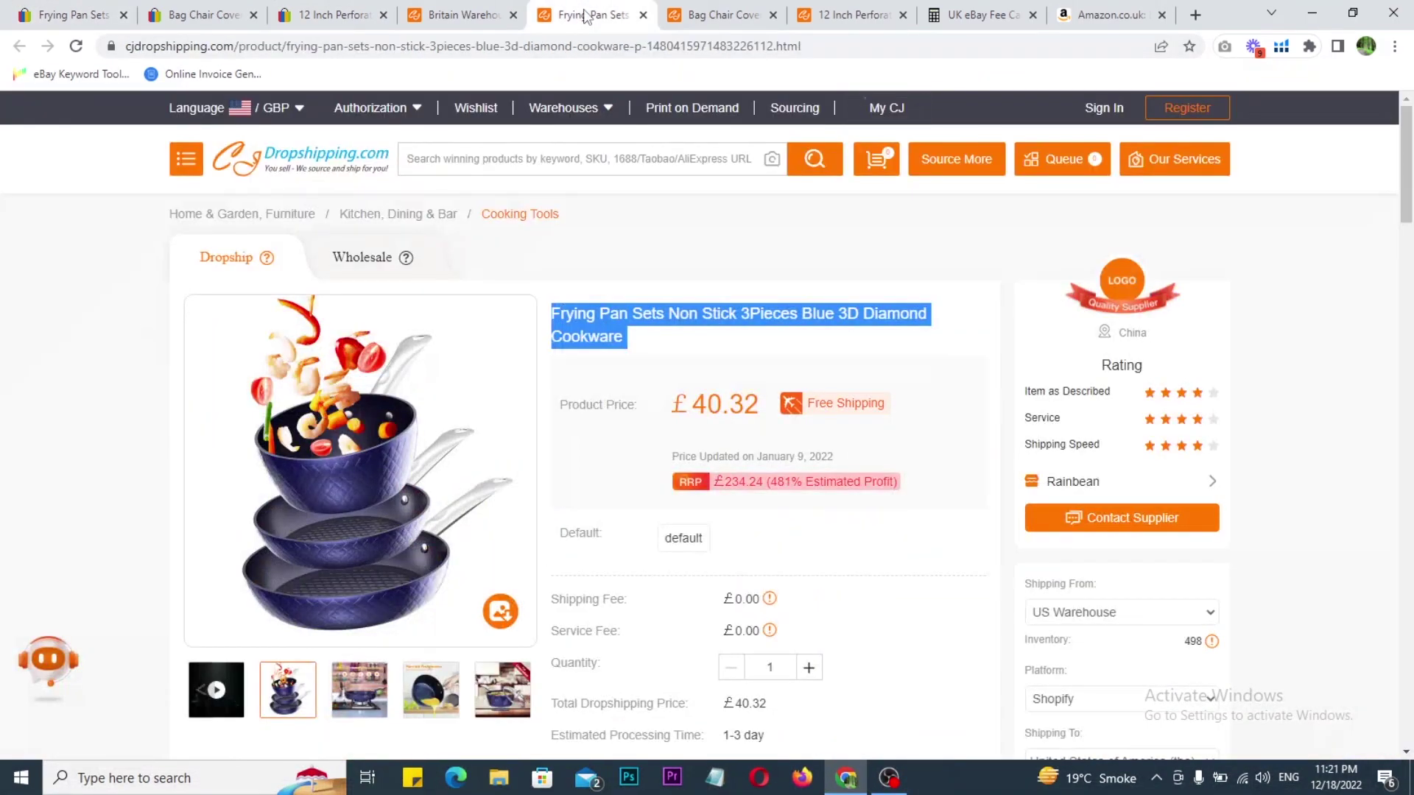
scroll(884, 412, "down", 1)
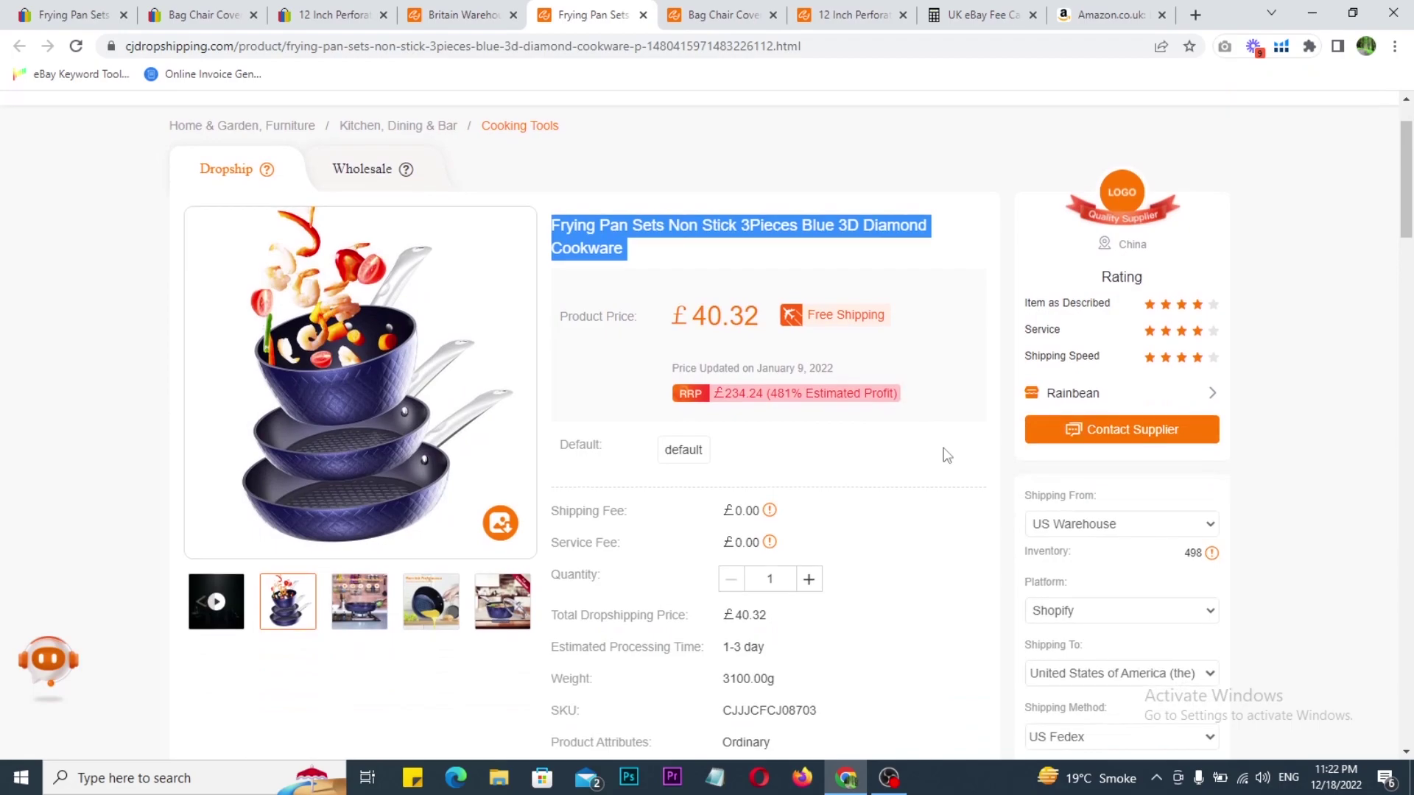
left_click(690, 315)
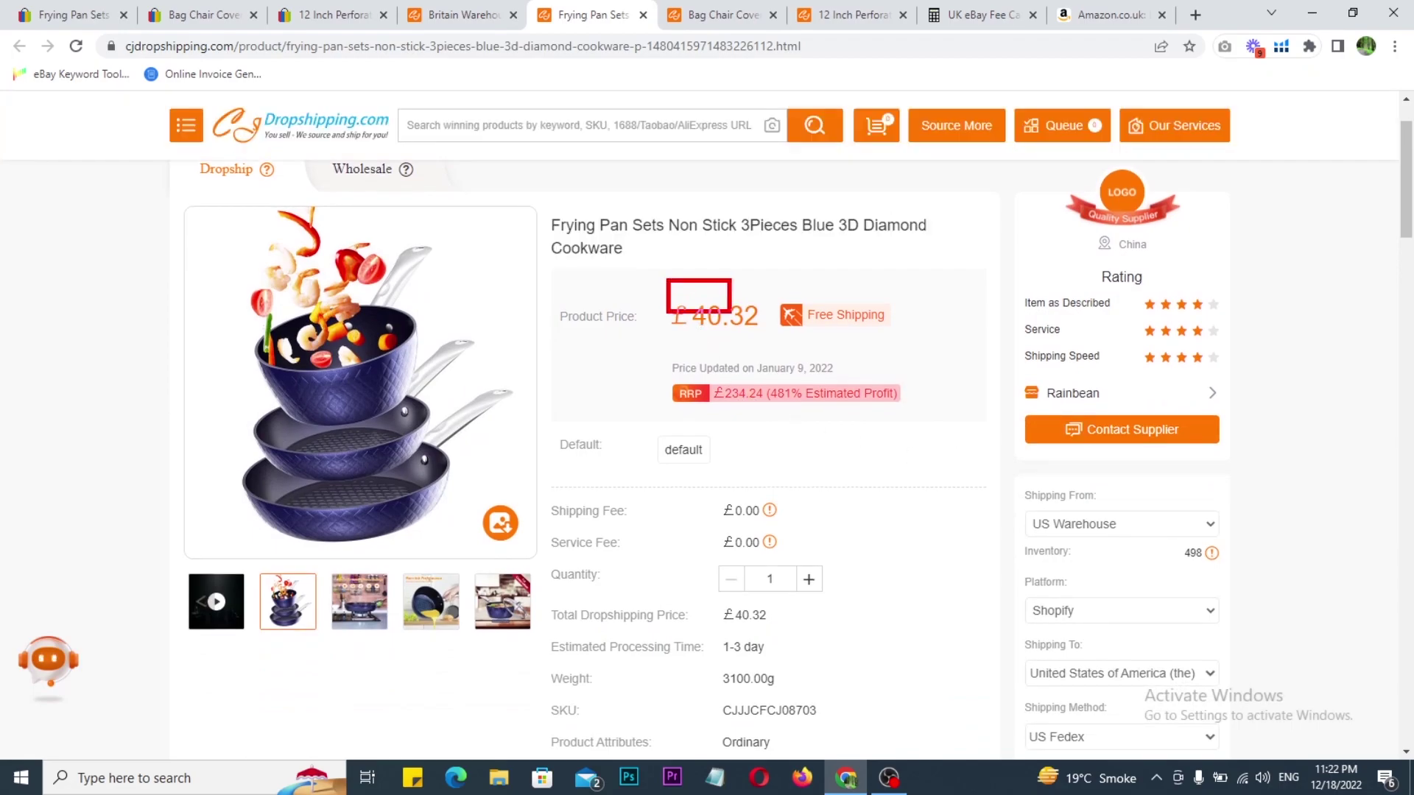
Examine the prices of competing blue 3D diamond frying pan set listings on eBay UK against the supplier price.
left_click(51, 9)
scroll(939, 455, "down", 5)
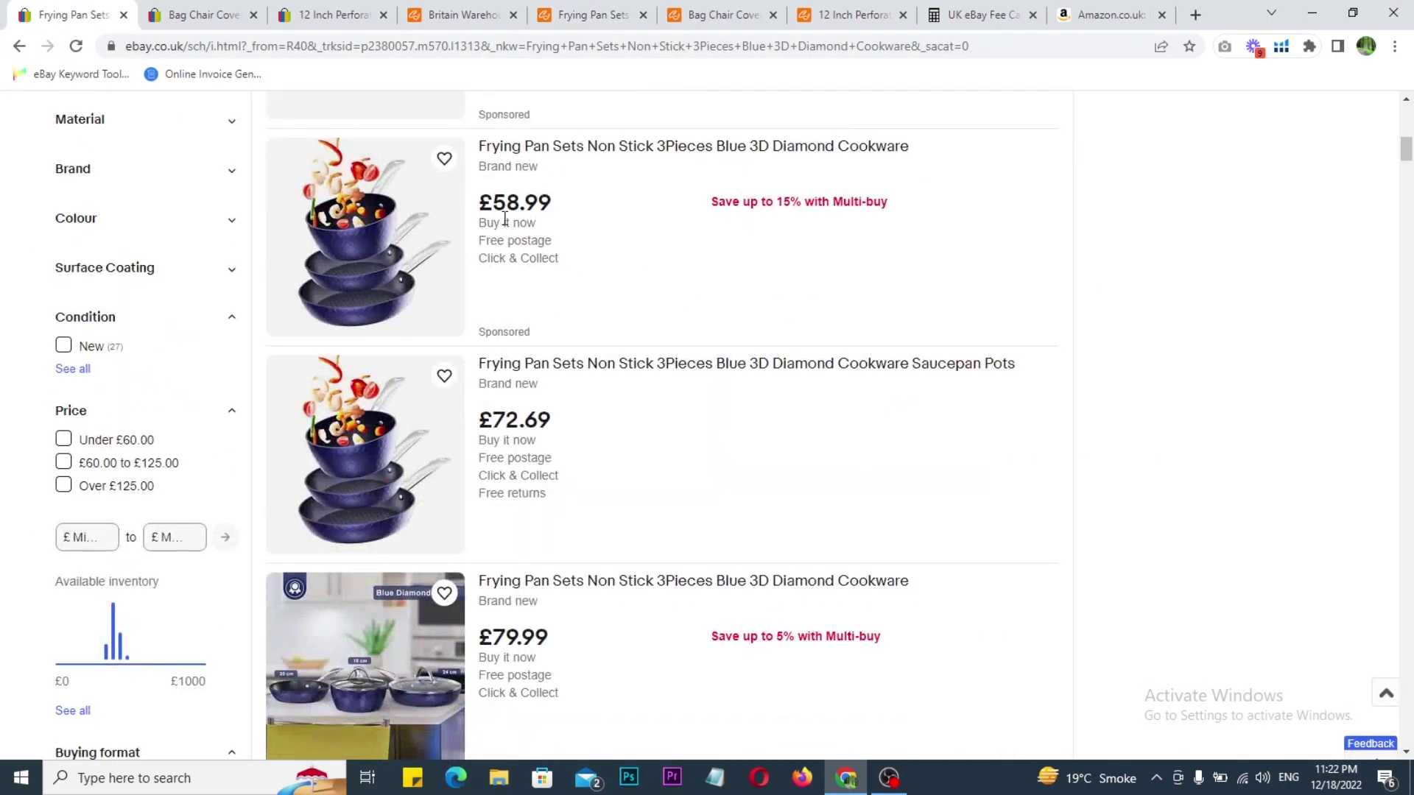
scroll(529, 213, "down", 6)
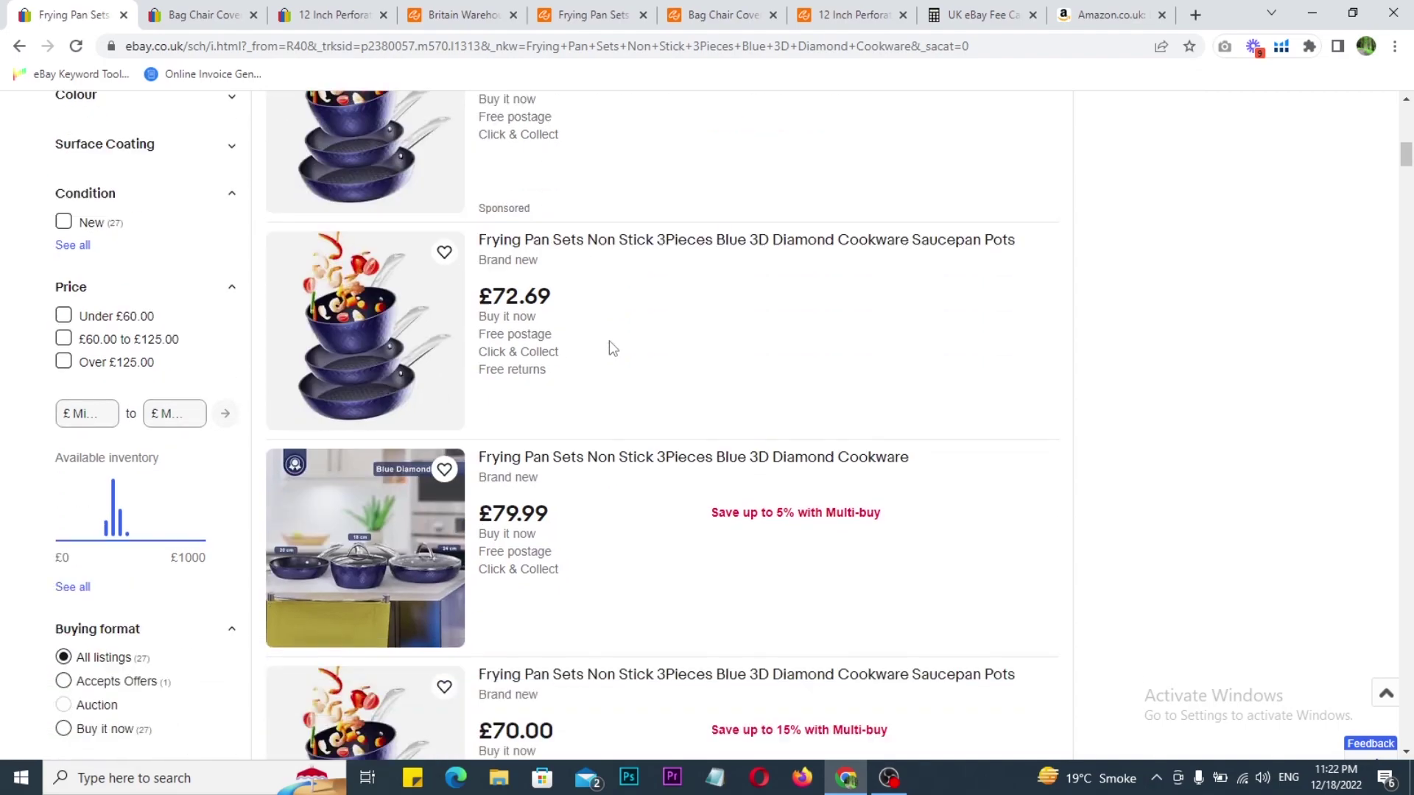
scroll(532, 341, "down", 2)
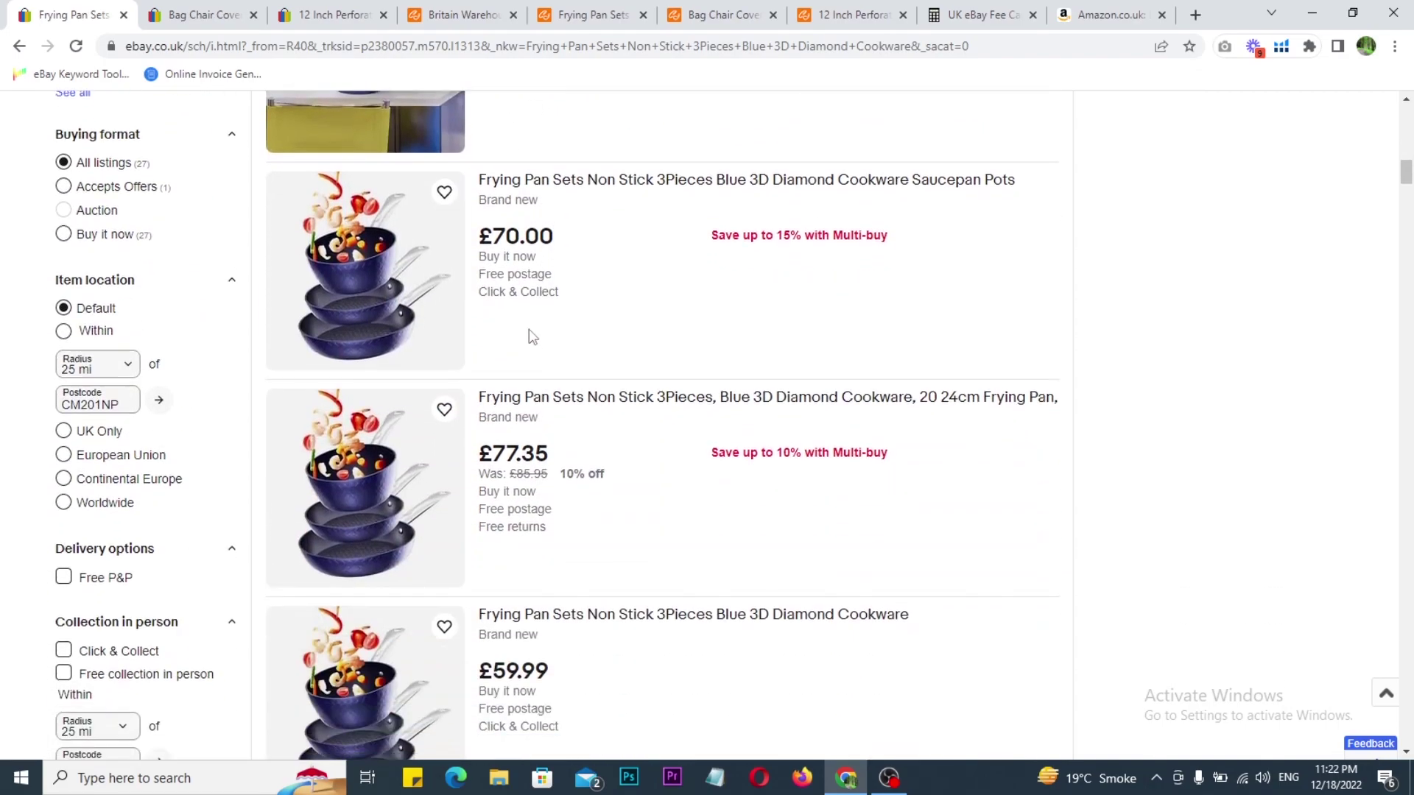
scroll(557, 471, "down", 15)
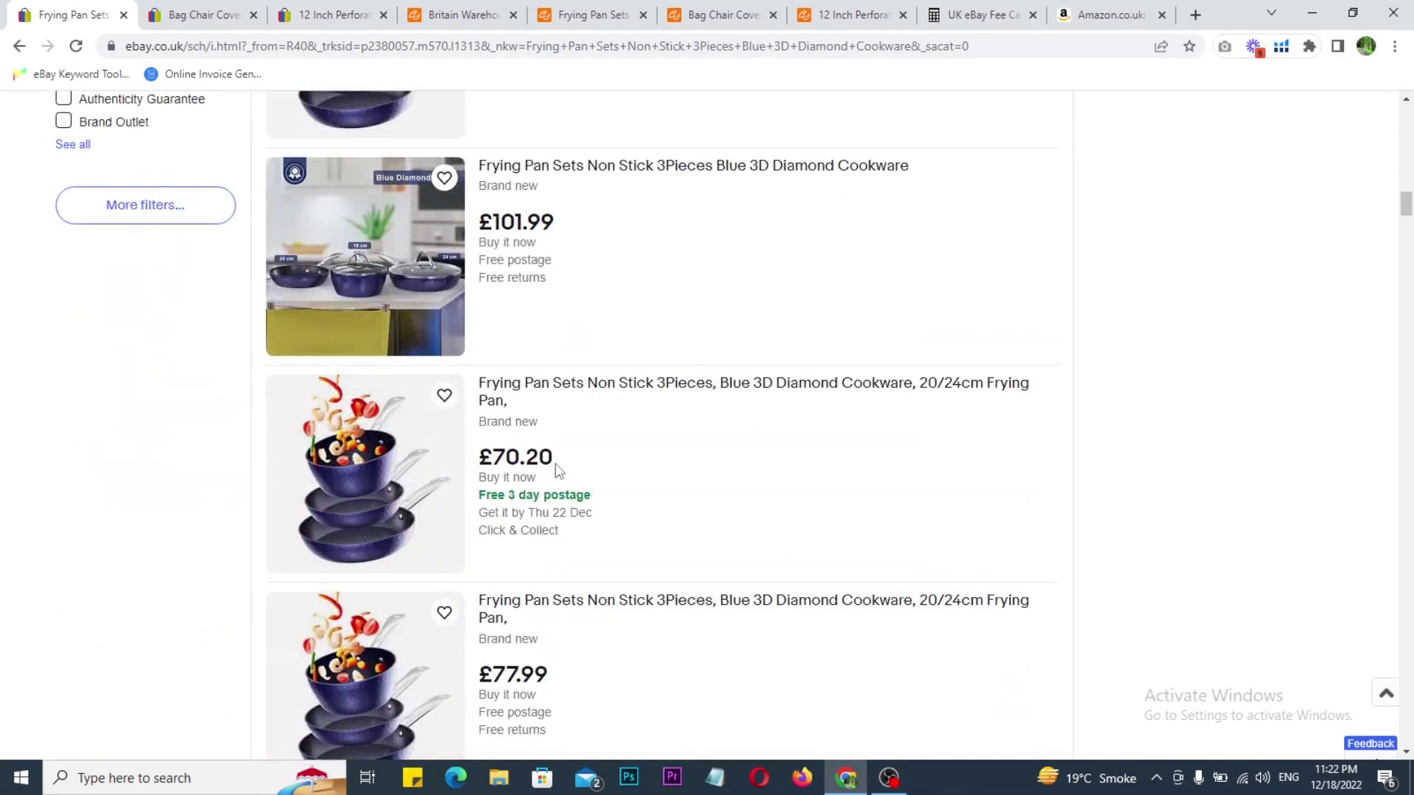
Examine the prices of more matching frying pan listings on eBay UK and mark the product price on the CJdropshipping page for comparison.
scroll(545, 330, "down", 6)
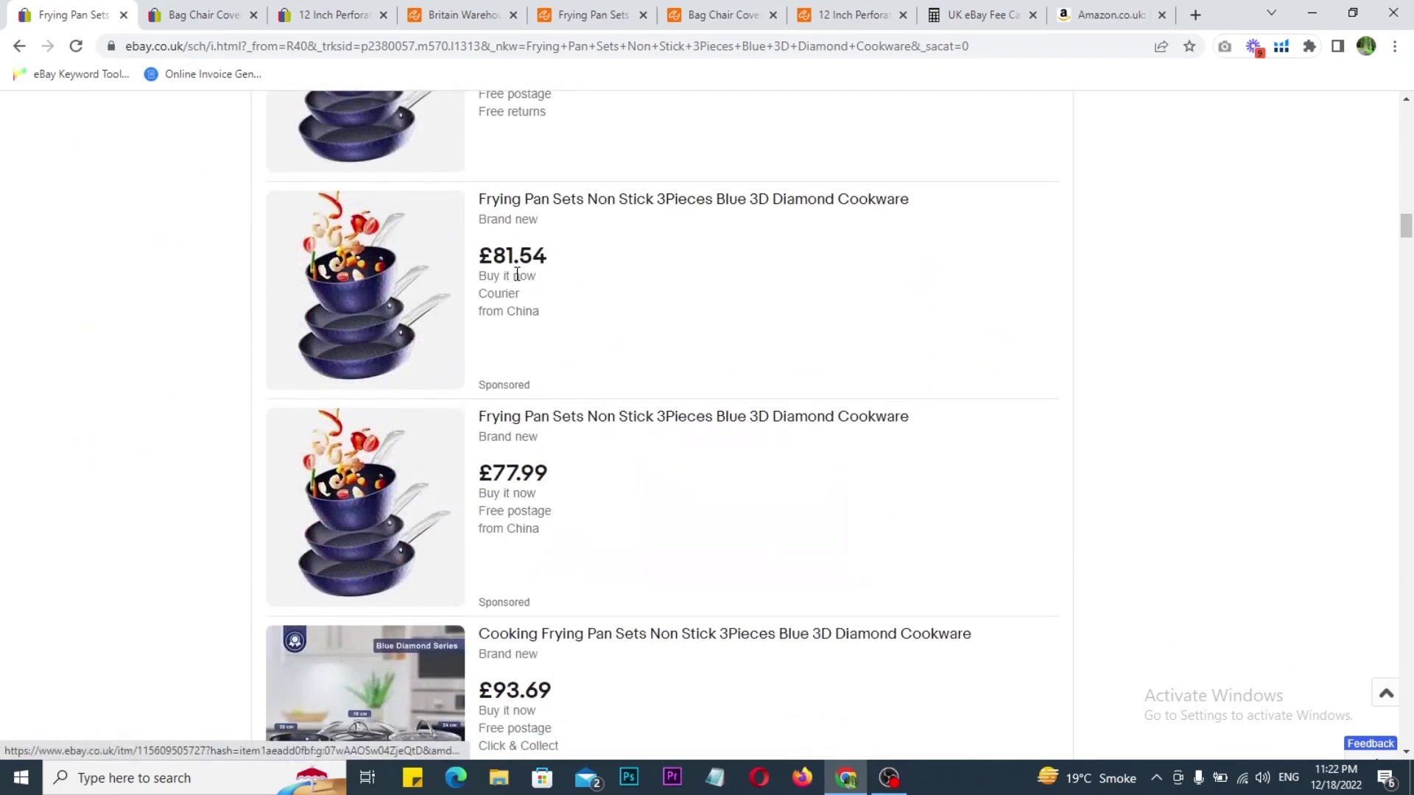
scroll(530, 398, "down", 3)
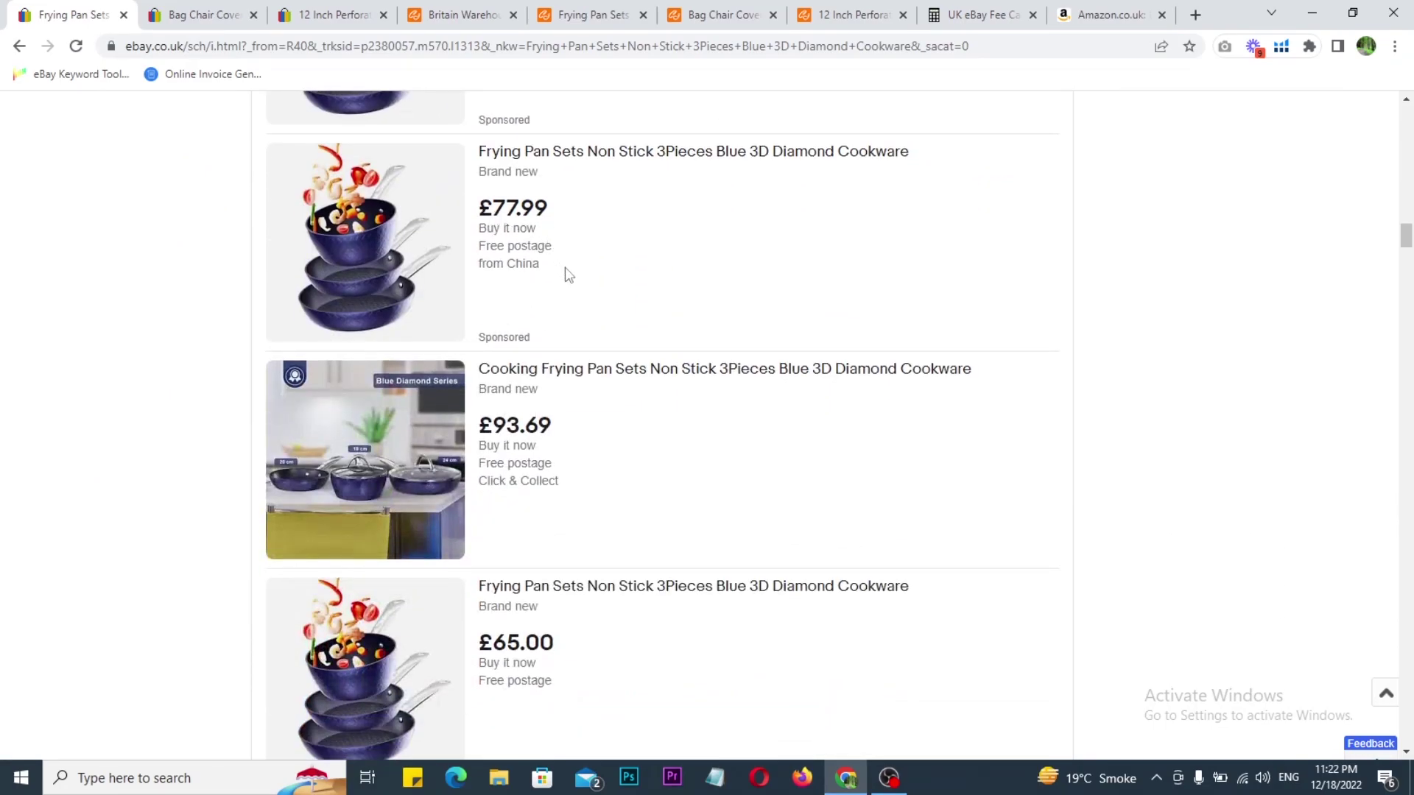
scroll(564, 264, "down", 6)
scroll(521, 483, "down", 8)
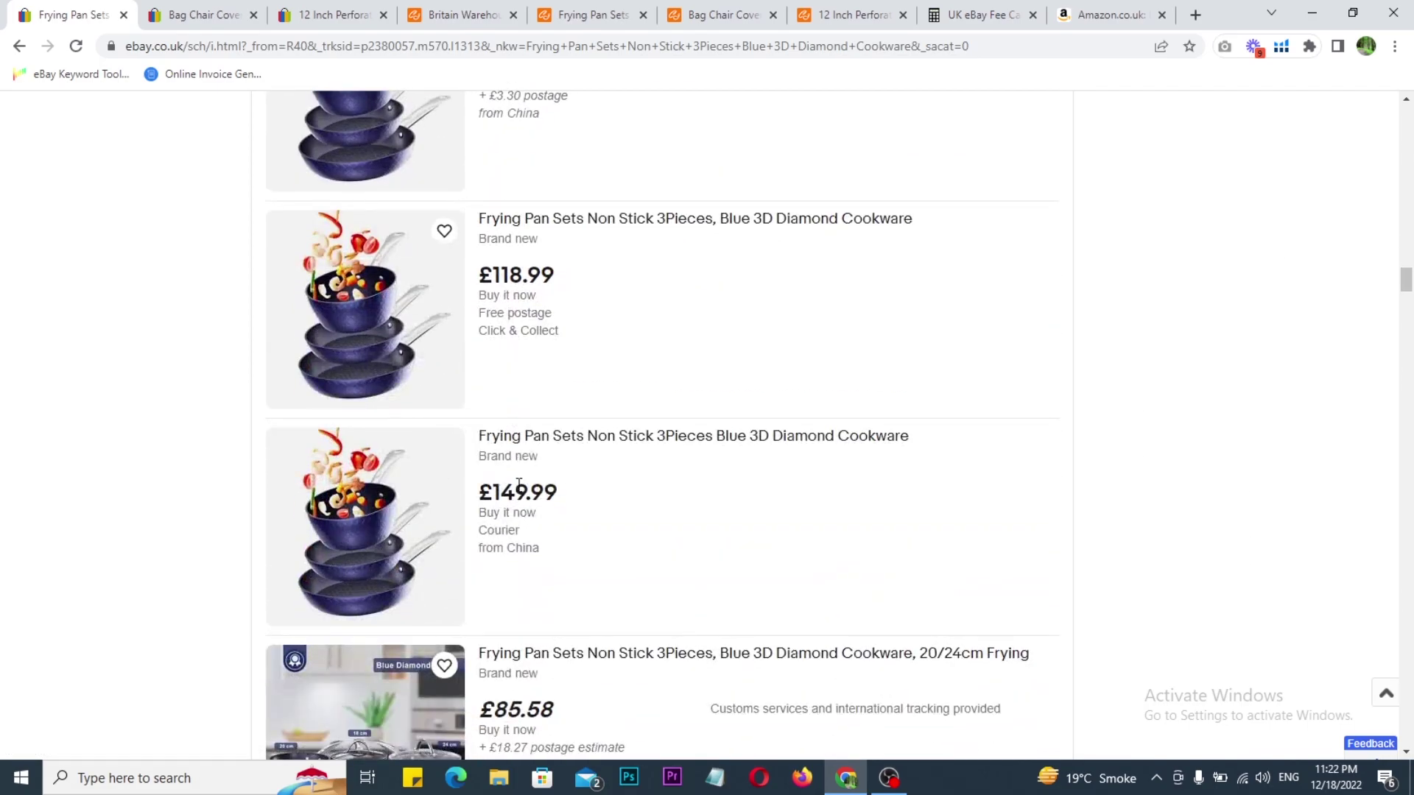
scroll(519, 484, "down", 2)
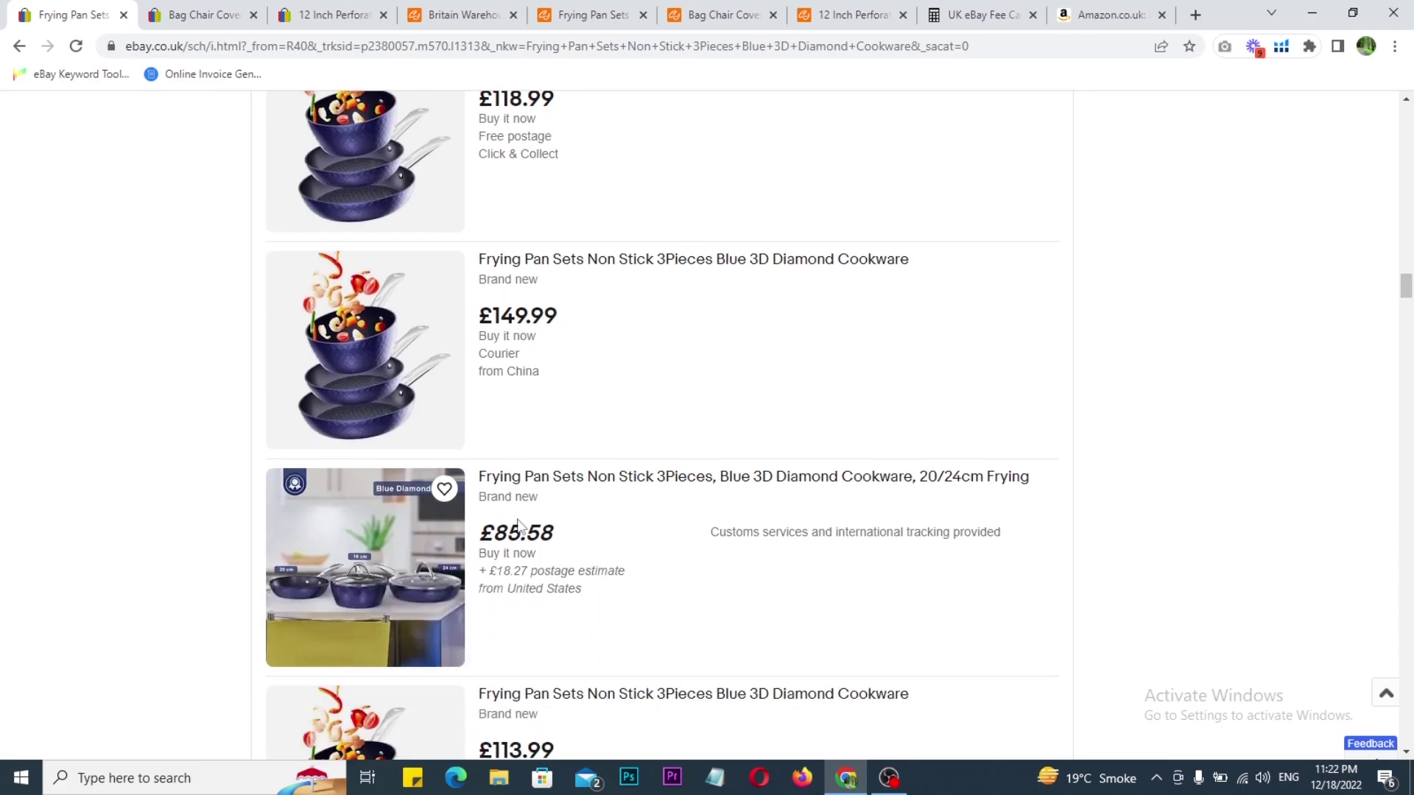
left_click(585, 13)
left_click_drag(684, 314, 742, 318)
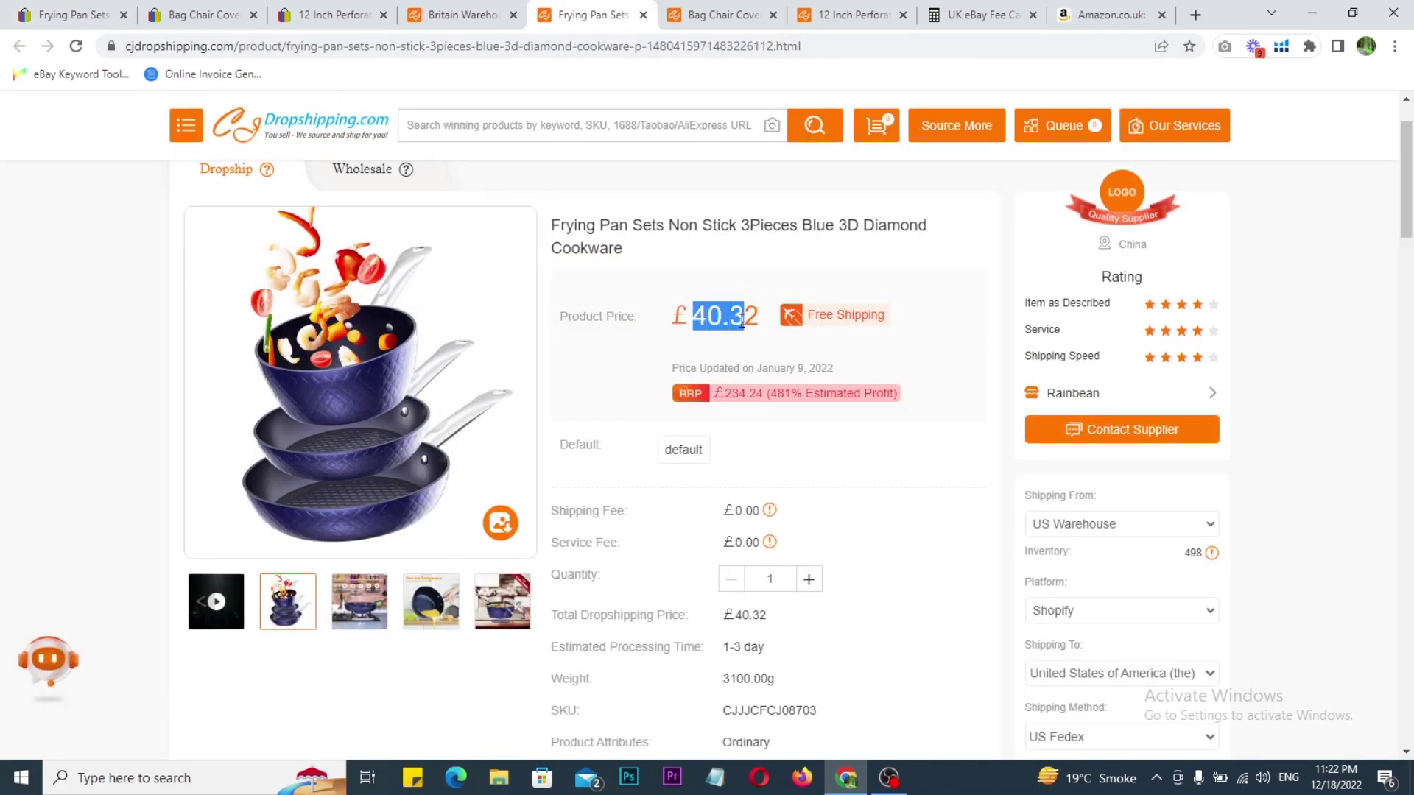
Return to the frying pan results on eBay UK and review the prices of the surrounding competing listings again.
left_click(123, 3)
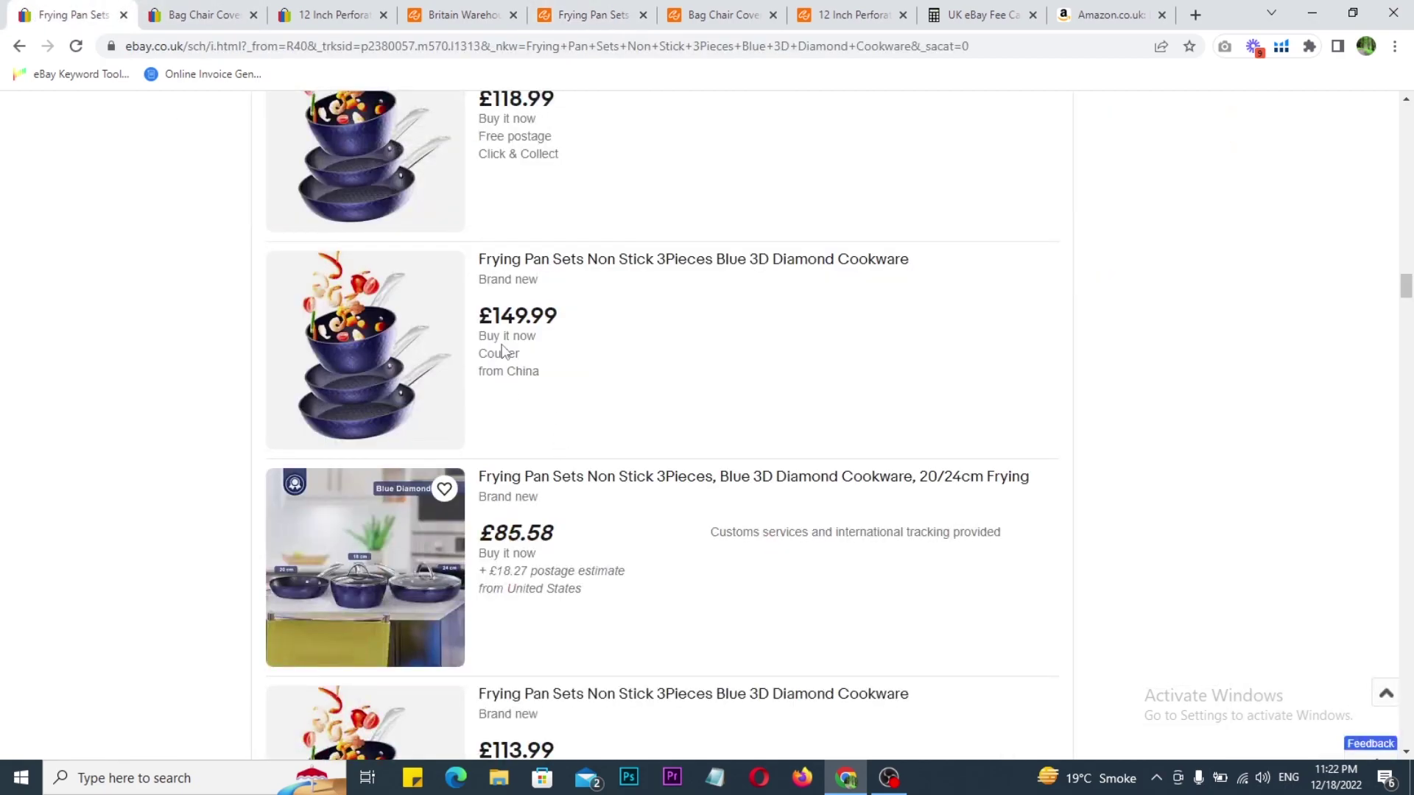
scroll(503, 350, "up", 1)
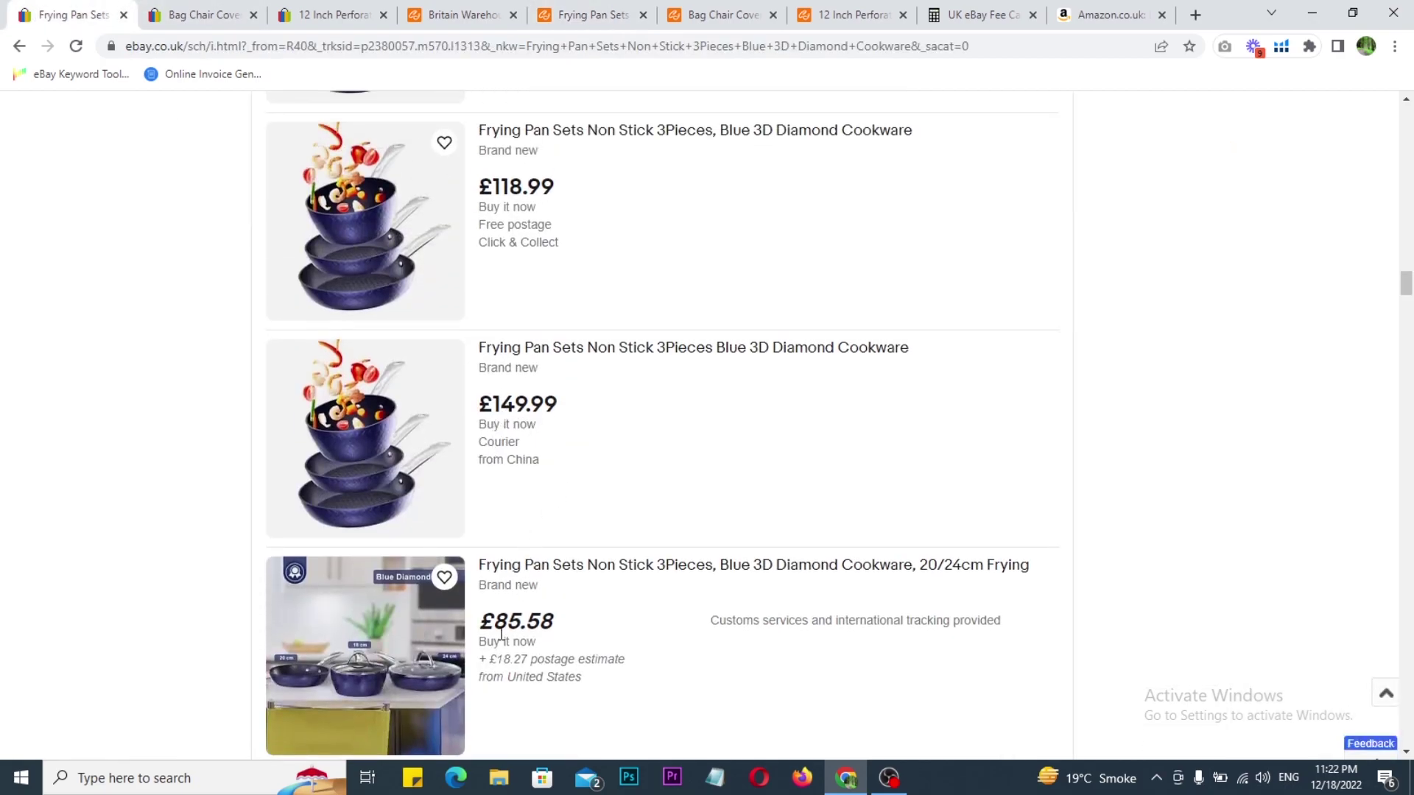
scroll(530, 482, "up", 2)
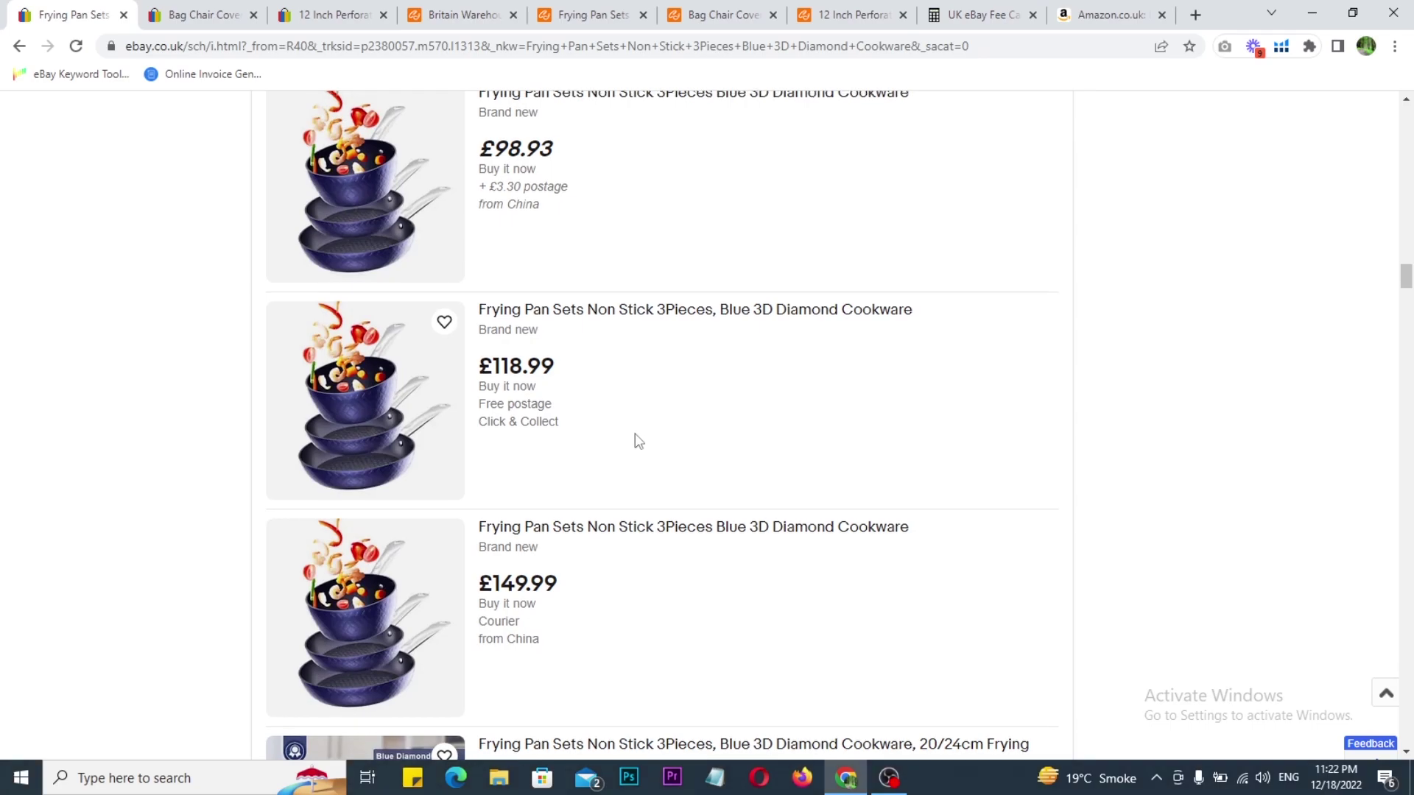
scroll(635, 439, "up", 2)
scroll(635, 435, "up", 5)
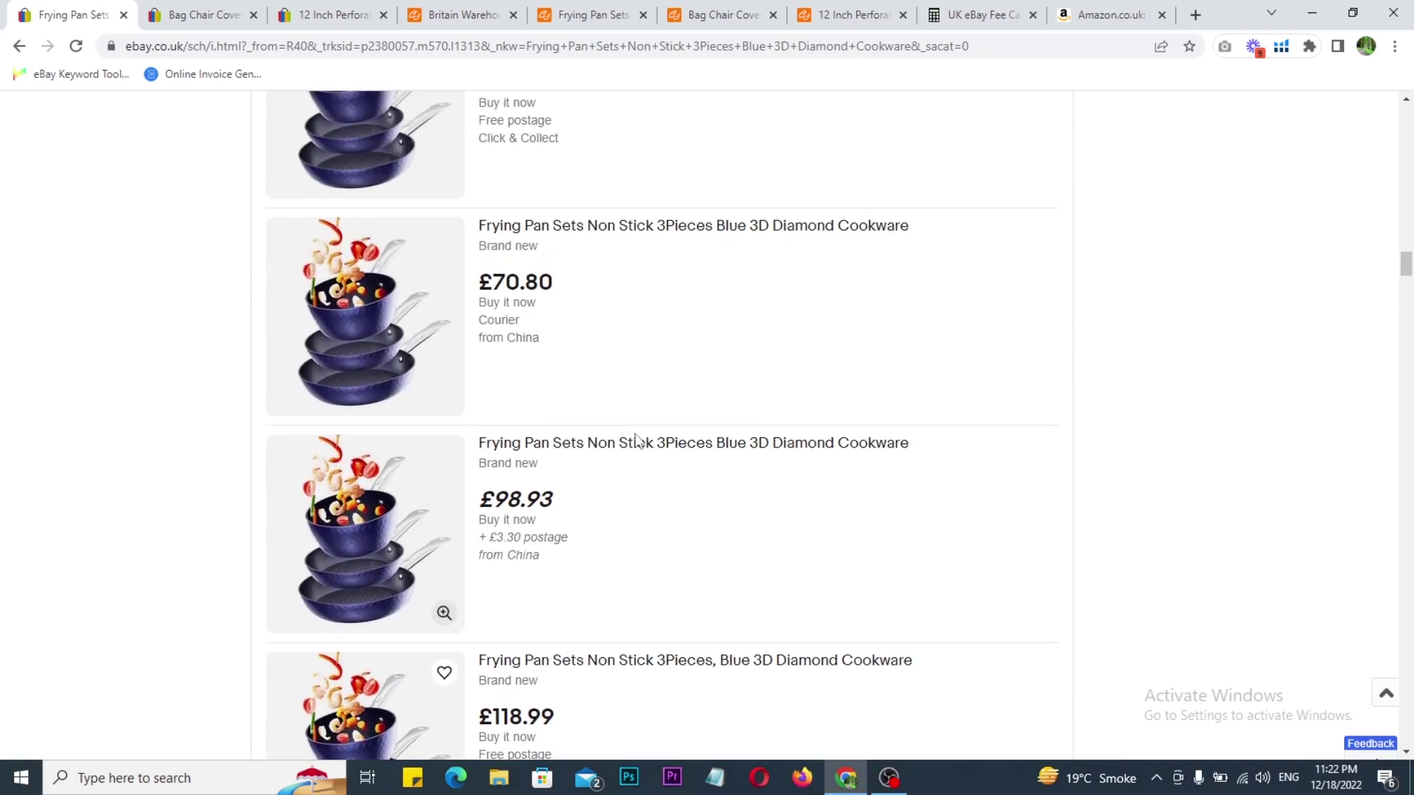
scroll(636, 436, "down", 4)
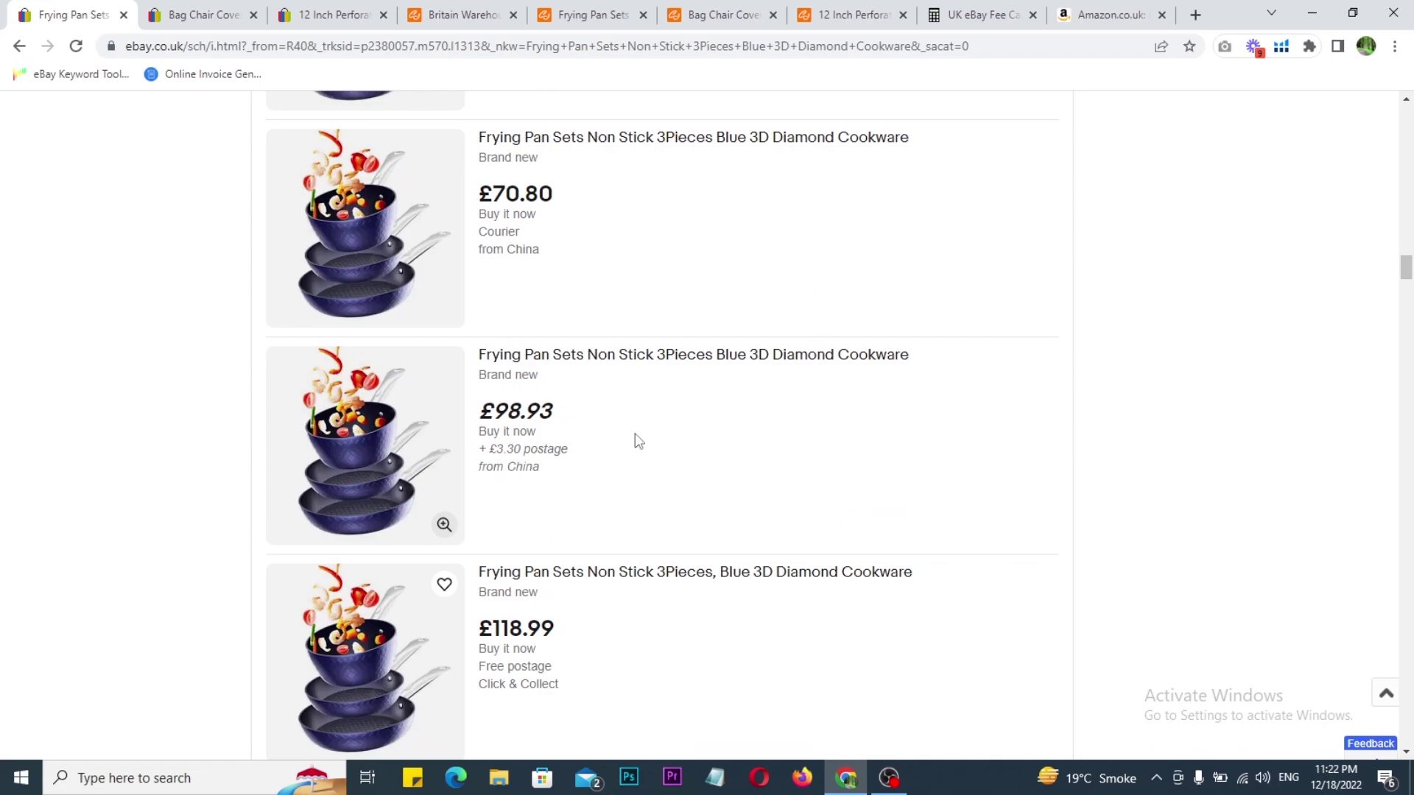
Annotate the eBay results with "AD", box and tick the £98.93 listing, and write a circled "98.9" beside it.
left_click_drag(934, 280, 1035, 278)
left_click_drag(915, 224, 1009, 212)
left_click_drag(1036, 177, 1076, 254)
mouse_move(1037, 179)
left_mouse_down()
mouse_move(1145, 234)
mouse_move(1082, 240)
left_mouse_up()
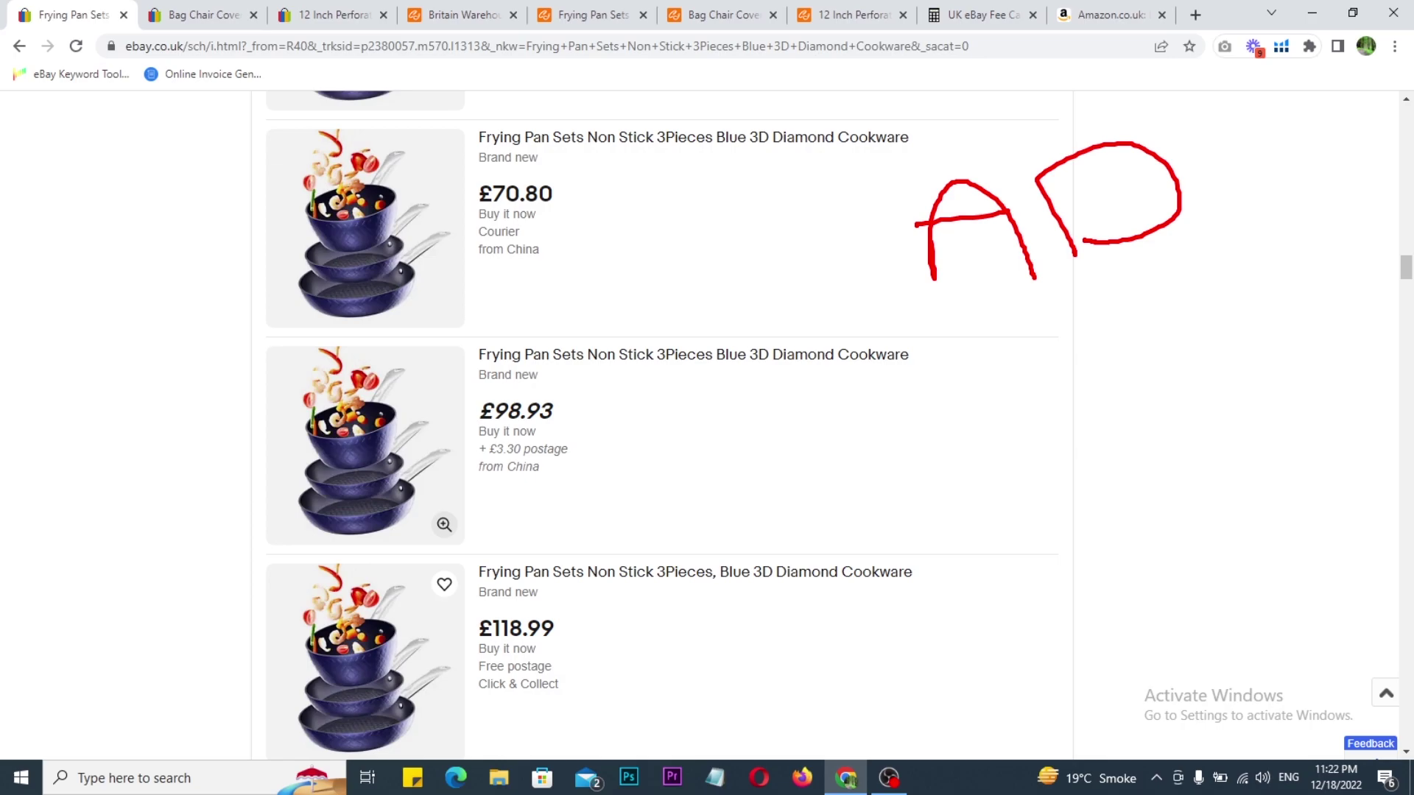
mouse_move(449, 341)
left_mouse_down()
mouse_move(511, 389)
mouse_move(985, 463)
left_mouse_up()
mouse_move(958, 415)
left_mouse_down()
mouse_move(975, 440)
mouse_move(1035, 394)
left_mouse_up()
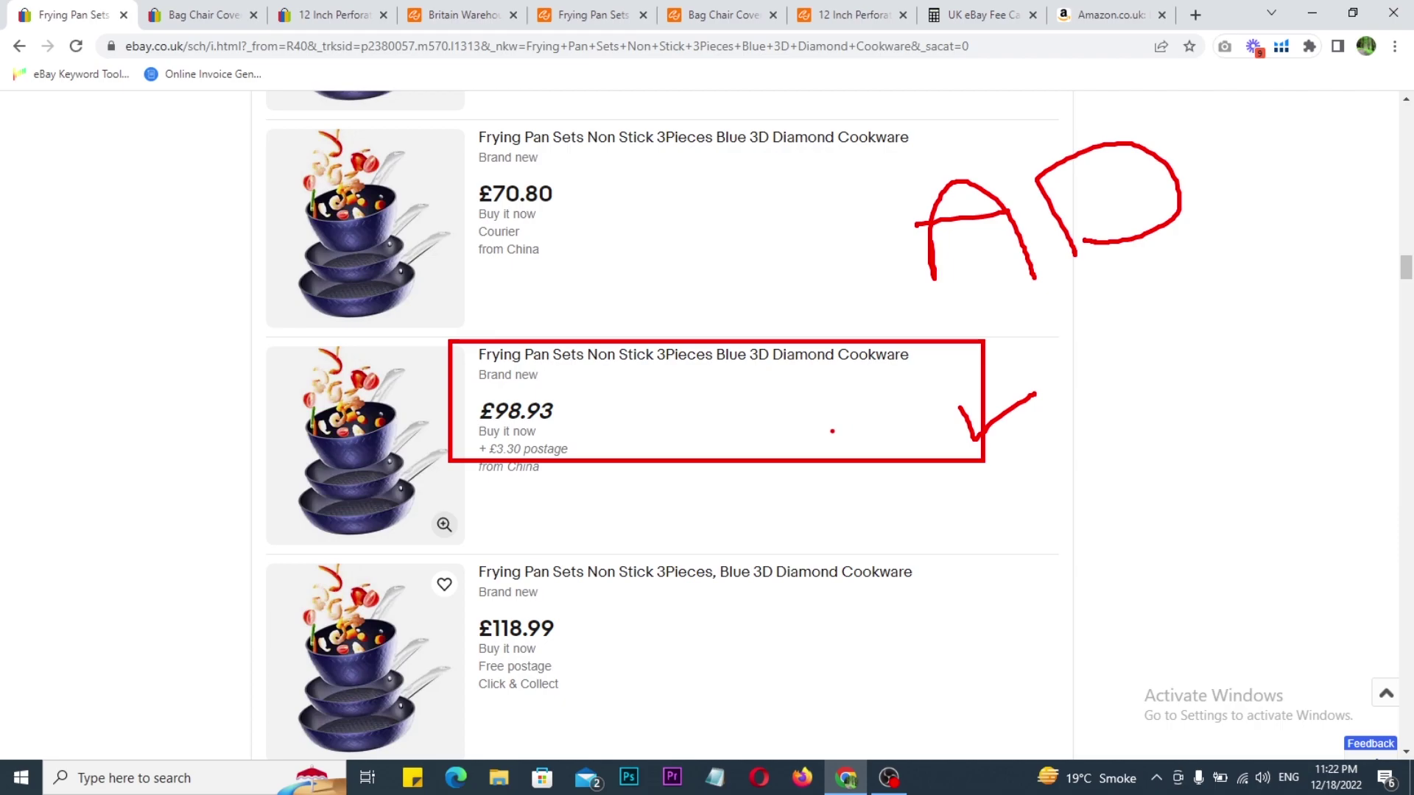
mouse_move(1153, 319)
left_mouse_down()
mouse_move(1167, 405)
mouse_move(1237, 302)
mouse_move(1211, 318)
left_mouse_up()
left_click(1268, 321)
mouse_move(1337, 284)
left_mouse_down()
mouse_move(1325, 306)
mouse_move(1351, 317)
left_mouse_up()
mouse_move(1092, 467)
left_mouse_down()
mouse_move(1287, 451)
mouse_move(1204, 216)
mouse_move(1398, 357)
mouse_move(1228, 477)
left_mouse_up()
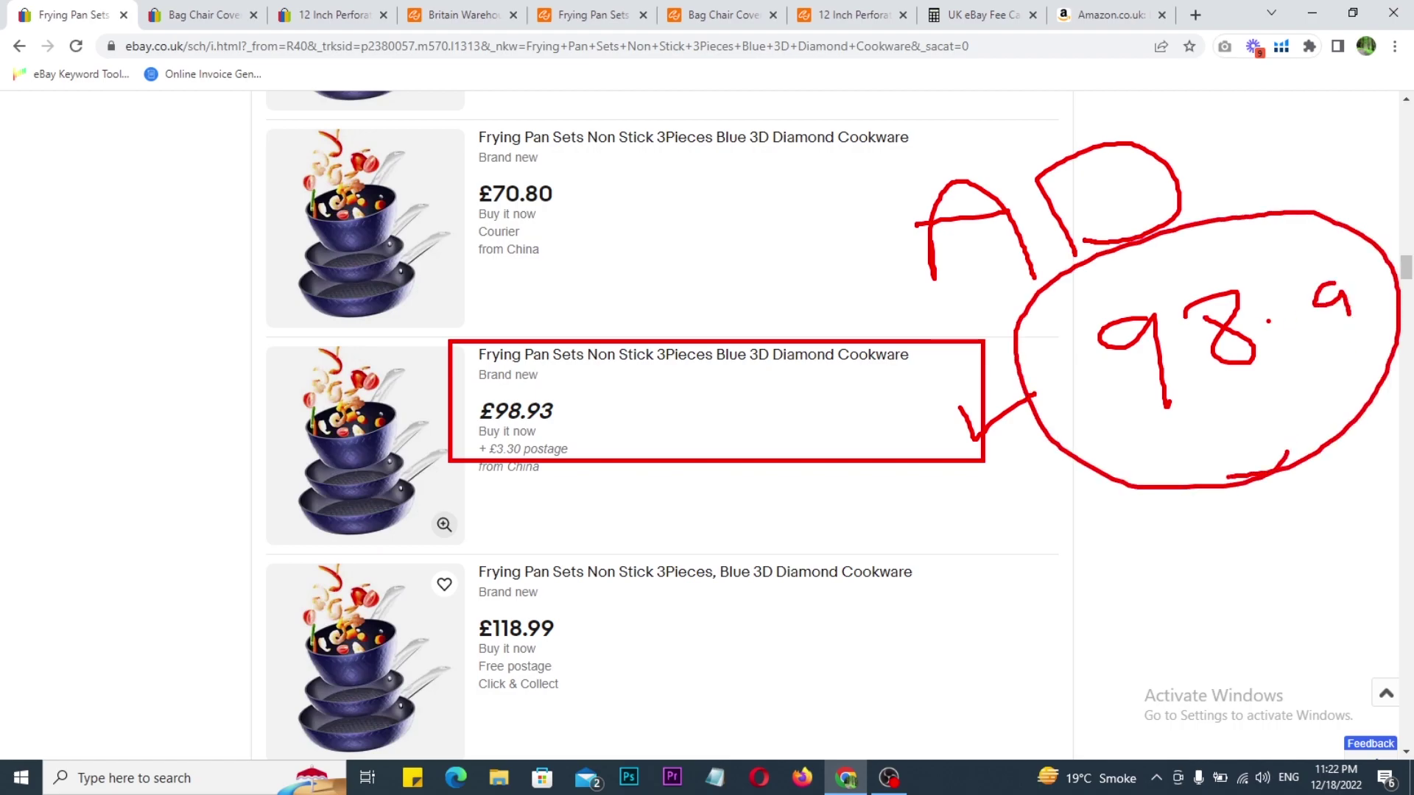
Recheck the frying pan set's supplier price on CJdropshipping and go back to the eBay UK results.
left_click(592, 15)
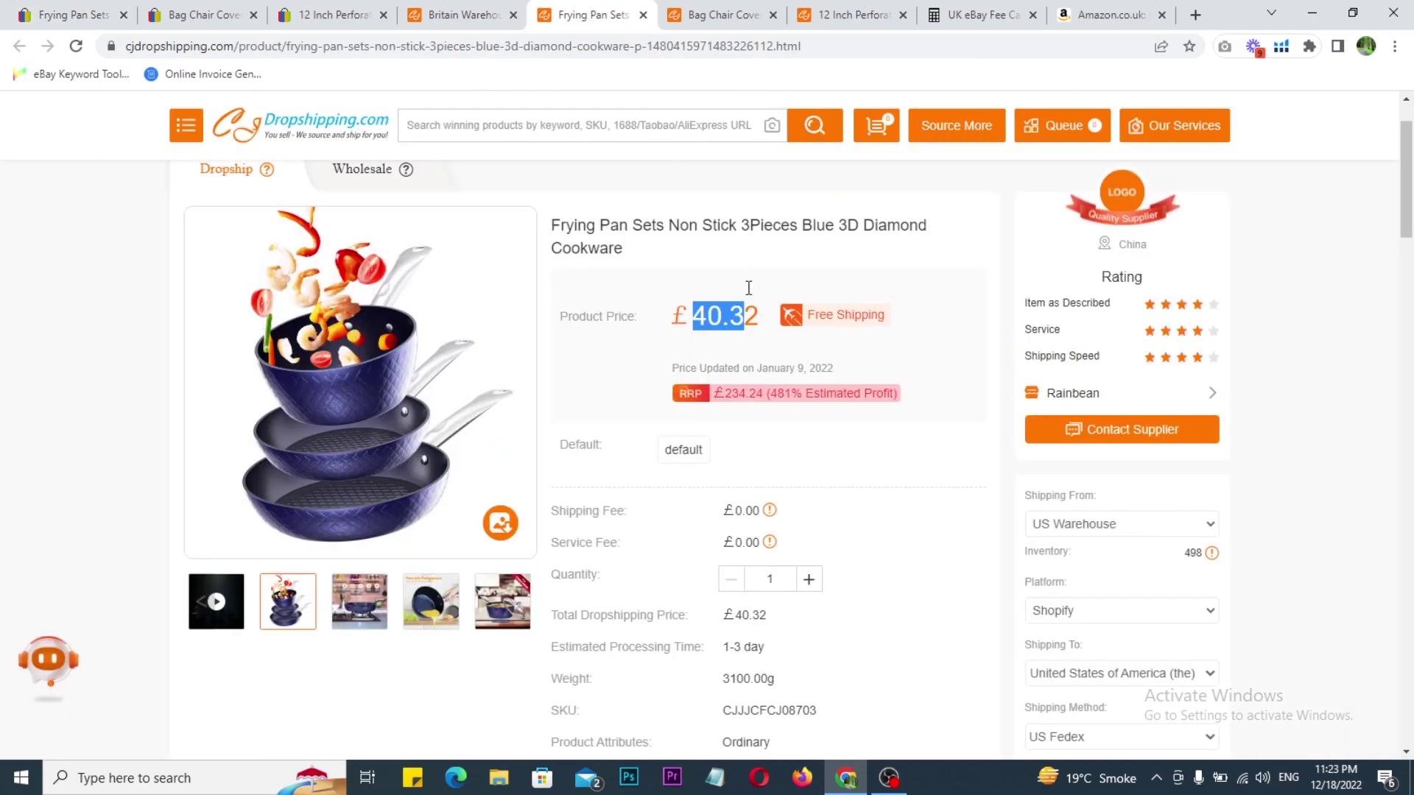
left_click(702, 317)
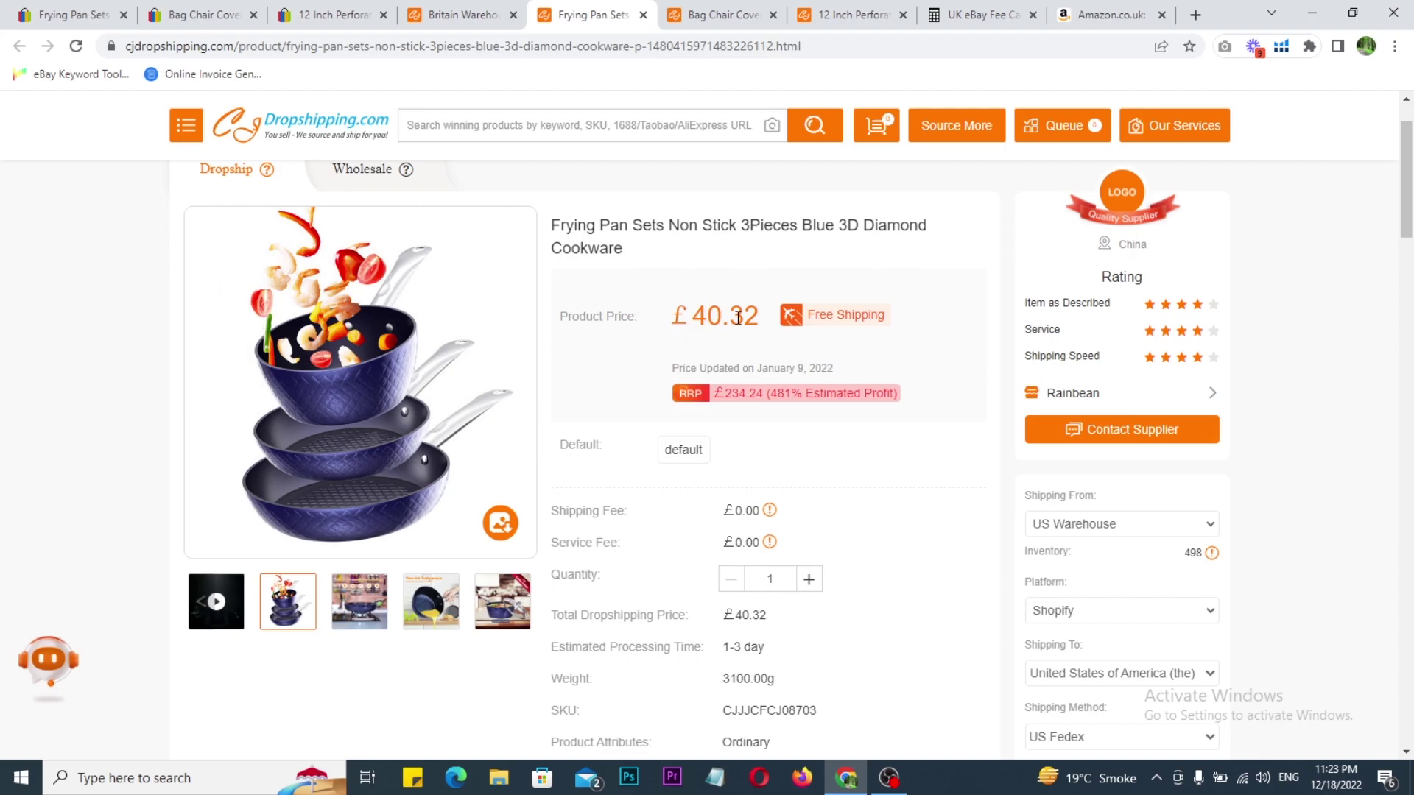
left_click(86, 8)
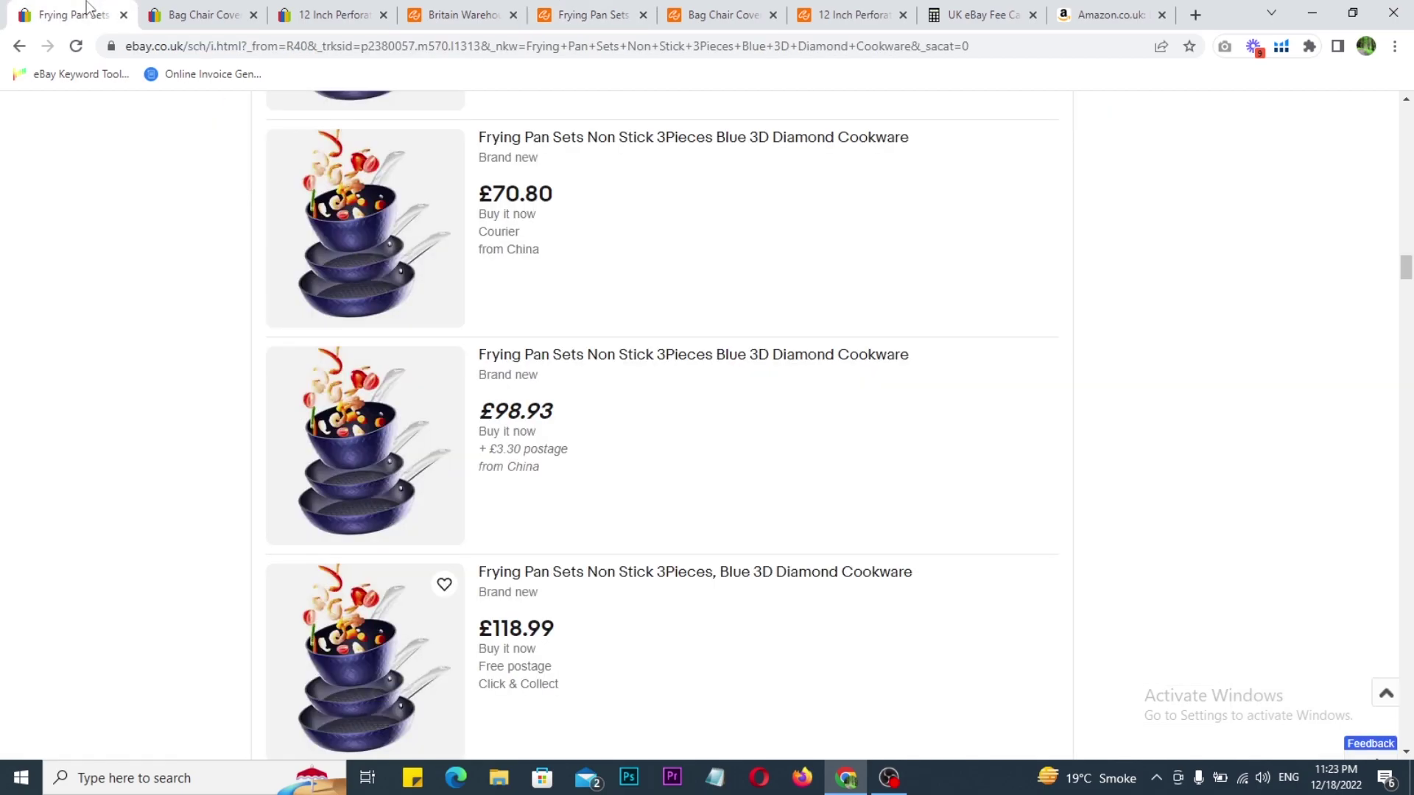
Annotate the eBay results around the £118.99 listing with a circled "5" and "30%" below it.
scroll(1156, 483, "down", 3)
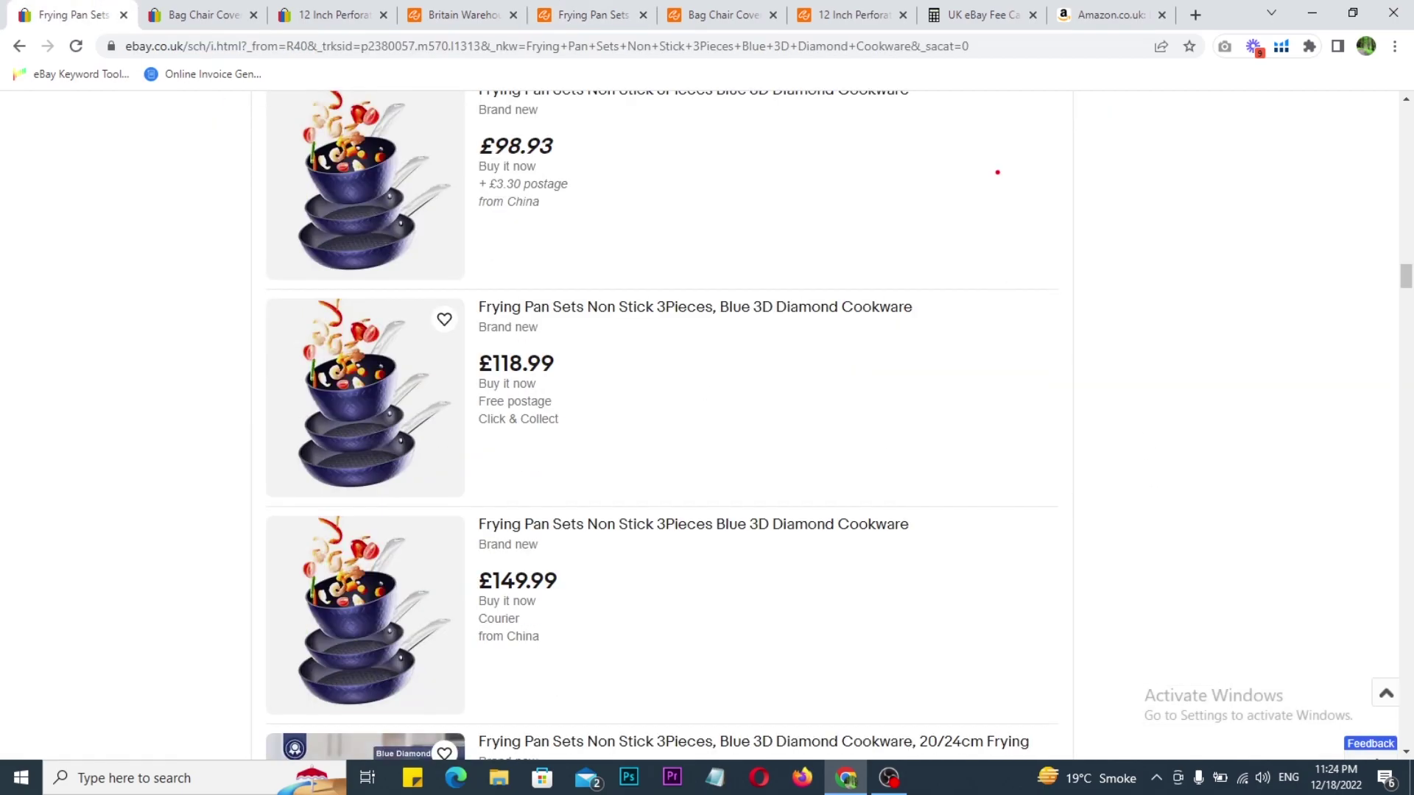
left_click_drag(997, 172, 1058, 235)
left_click_drag(981, 171, 1082, 155)
mouse_move(1109, 142)
left_mouse_down()
mouse_move(1171, 302)
mouse_move(1045, 151)
left_mouse_up()
mouse_move(810, 426)
left_mouse_down()
mouse_move(869, 471)
mouse_move(828, 483)
left_mouse_up()
left_click_drag(929, 435, 932, 432)
left_click(1043, 417)
left_click_drag(1114, 383, 1054, 460)
left_click(1127, 426)
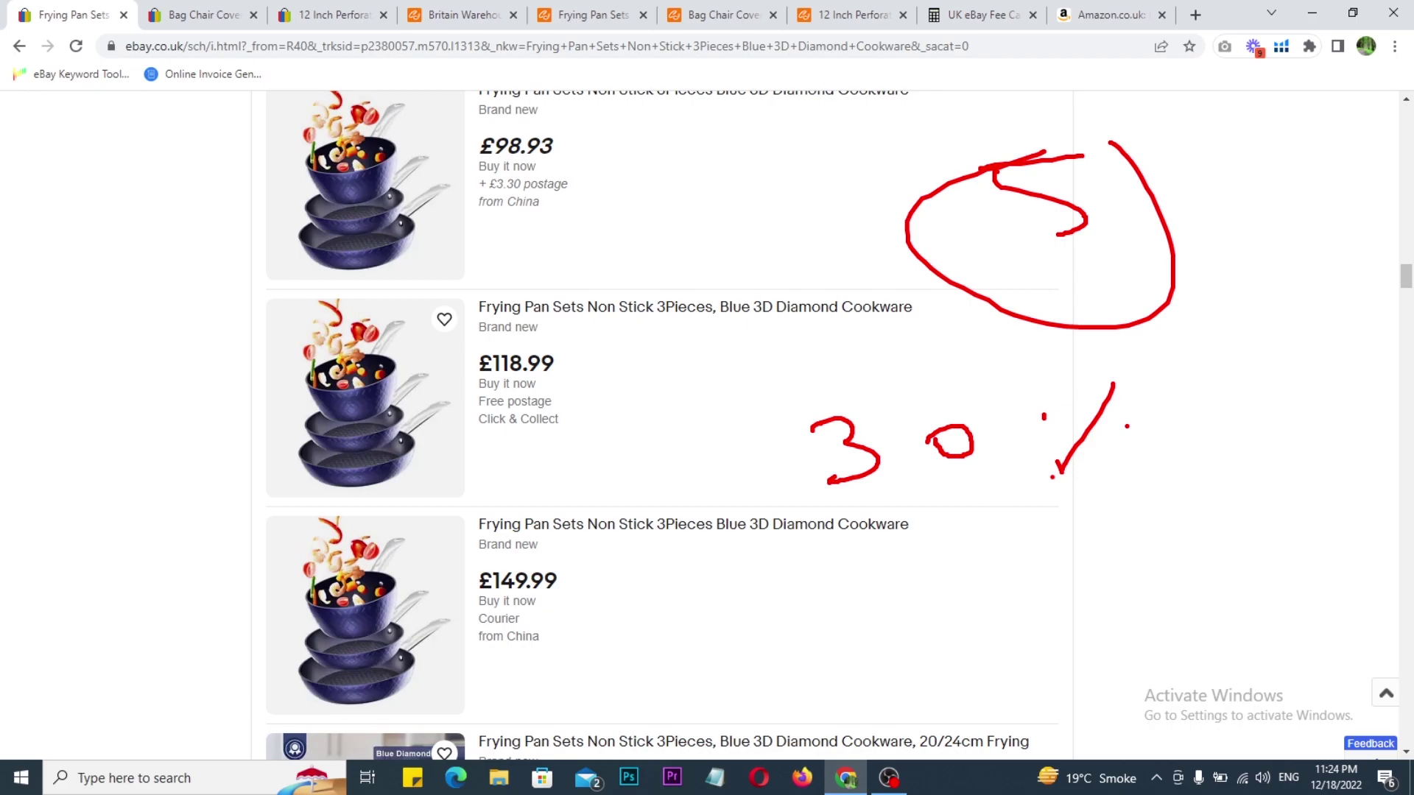
Write "70%" under the 30% note, circle the 30%, and draw a curved arrow from it towards the £118.99 listing.
mouse_move(941, 551)
left_mouse_down()
mouse_move(997, 657)
mouse_move(1069, 609)
left_mouse_up()
mouse_move(1149, 545)
left_mouse_down()
mouse_move(1161, 593)
mouse_move(1153, 546)
left_mouse_up()
left_click_drag(1307, 495, 1250, 617)
left_click(1229, 525)
left_click(1349, 598)
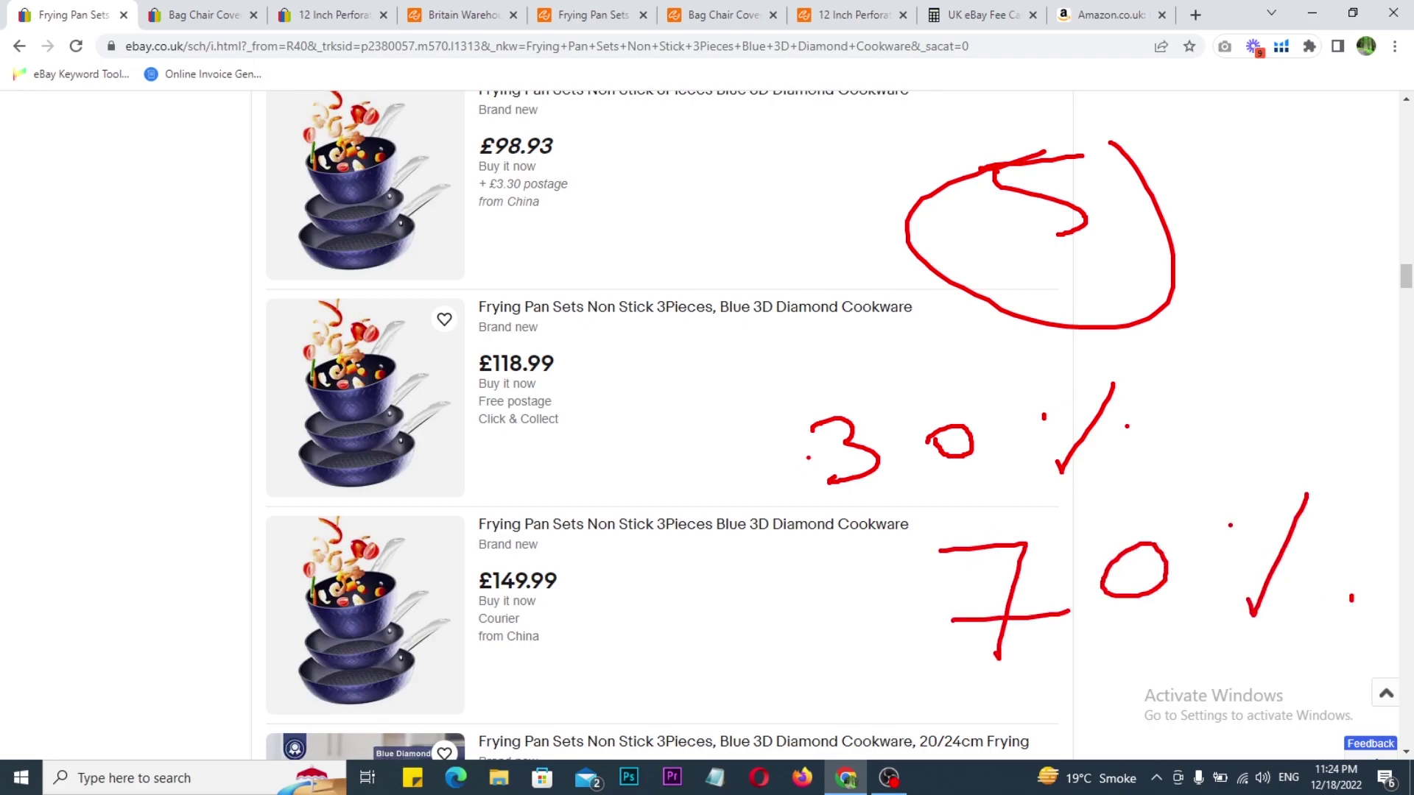
mouse_move(744, 366)
left_mouse_down()
mouse_move(1075, 346)
mouse_move(783, 339)
left_mouse_up()
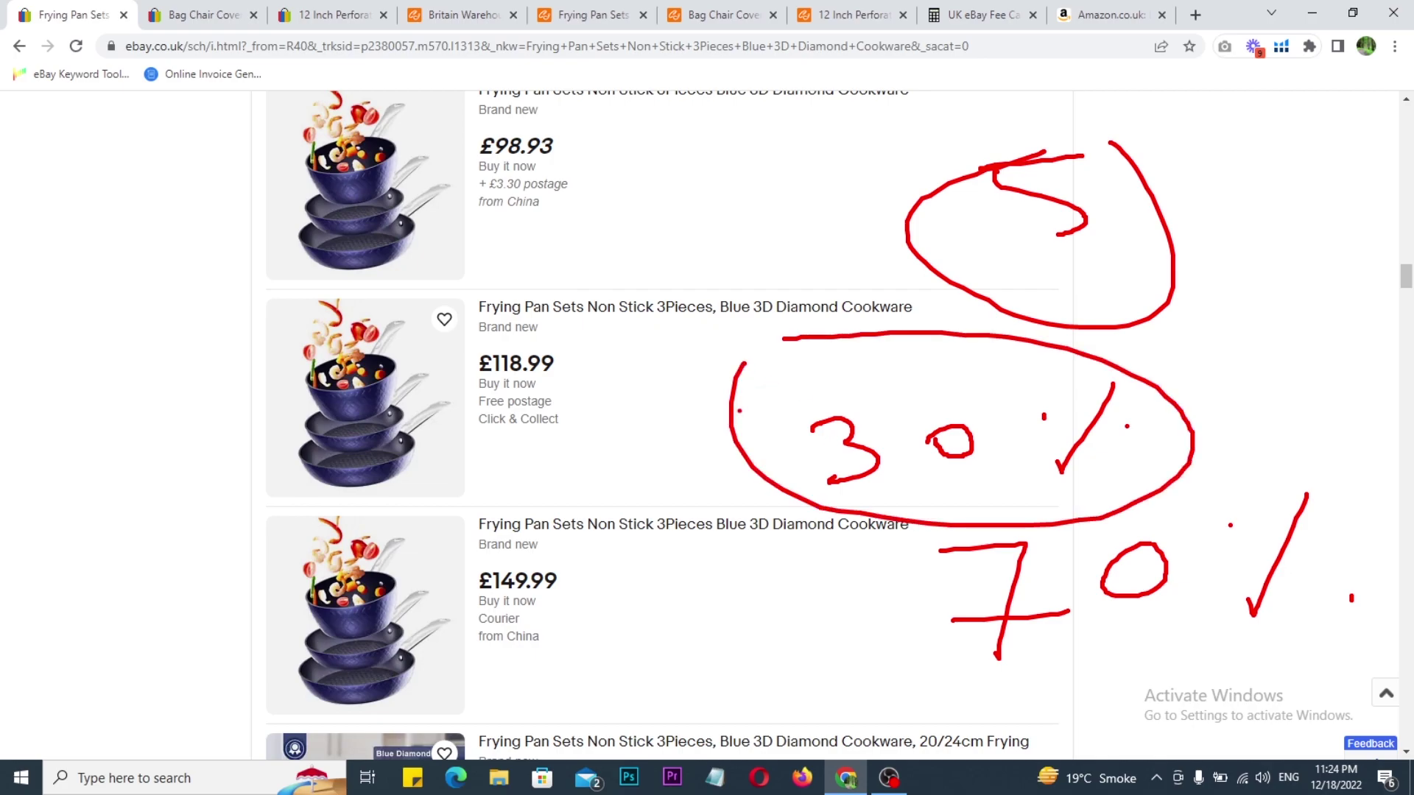
mouse_move(756, 435)
left_mouse_down()
mouse_move(53, 488)
mouse_move(142, 311)
mouse_move(184, 308)
mouse_move(149, 354)
left_mouse_up()
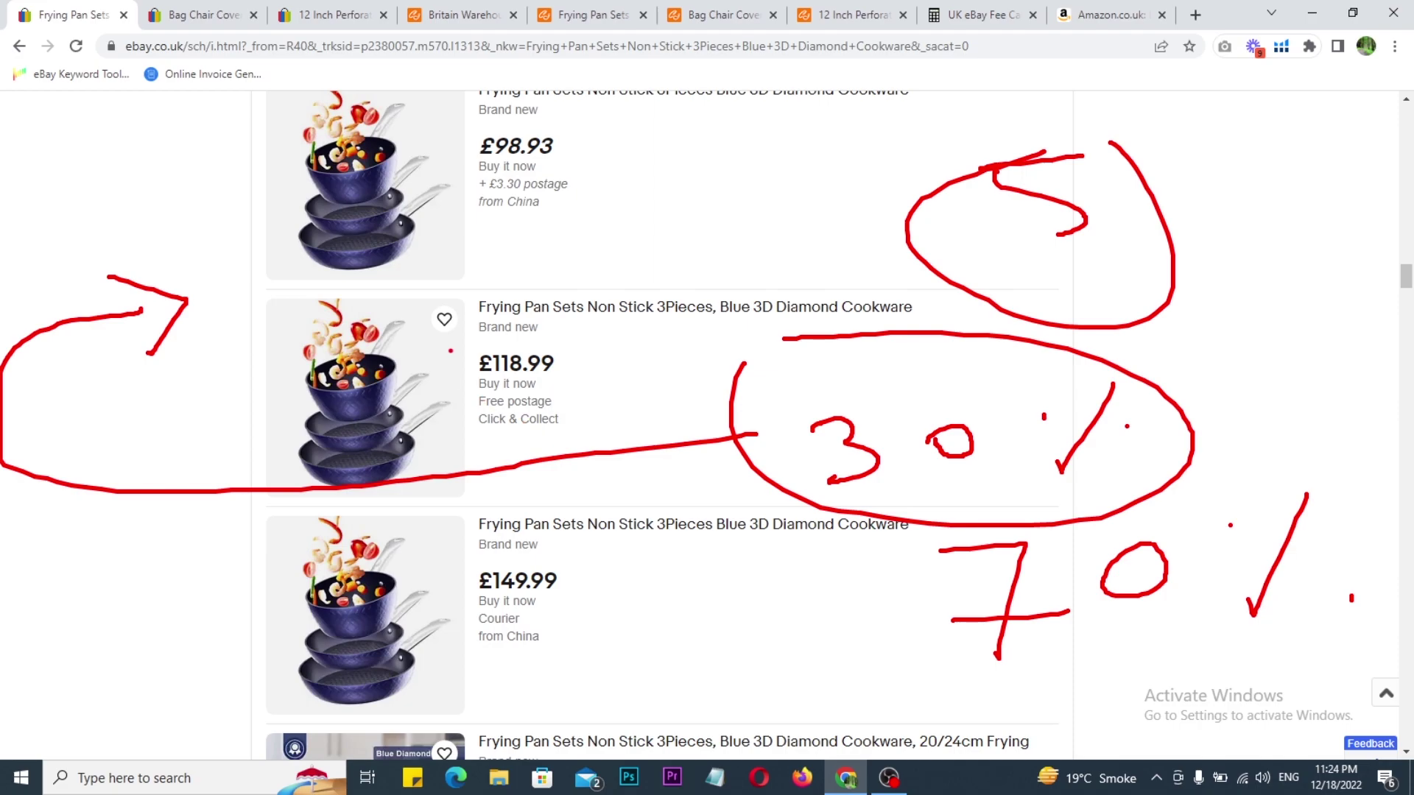
Box, tick and circle the £118.99 listing's price, write "50%" above with an arrow to it, and clear all annotations.
left_click_drag(463, 331, 605, 445)
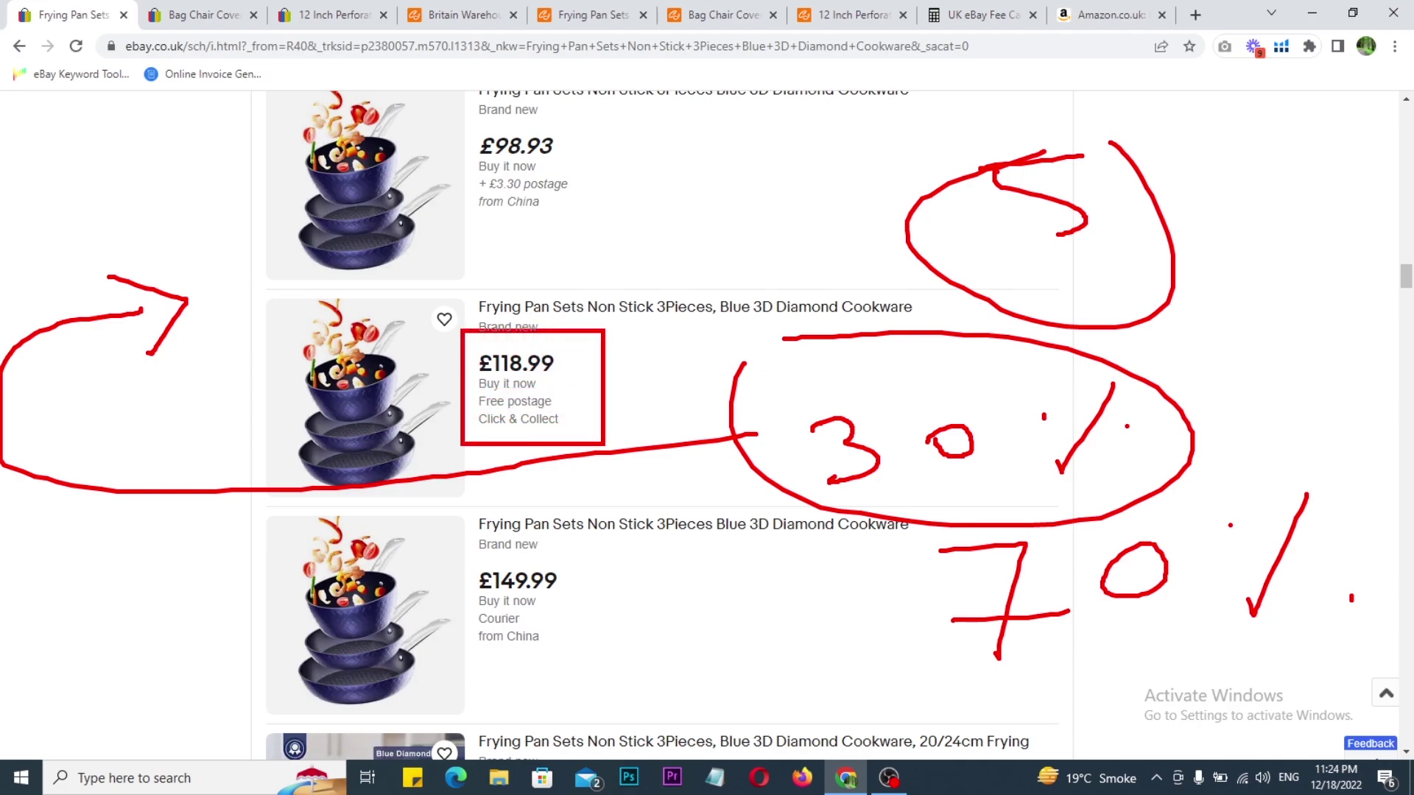
mouse_move(577, 360)
left_mouse_down()
mouse_move(594, 386)
mouse_move(659, 344)
left_mouse_up()
mouse_move(685, 154)
left_mouse_down()
mouse_move(709, 180)
mouse_move(758, 118)
left_mouse_up()
left_click_drag(855, 140, 810, 163)
left_click_drag(900, 177, 972, 122)
mouse_move(900, 157)
left_mouse_down()
mouse_move(900, 177)
mouse_move(958, 166)
left_mouse_up()
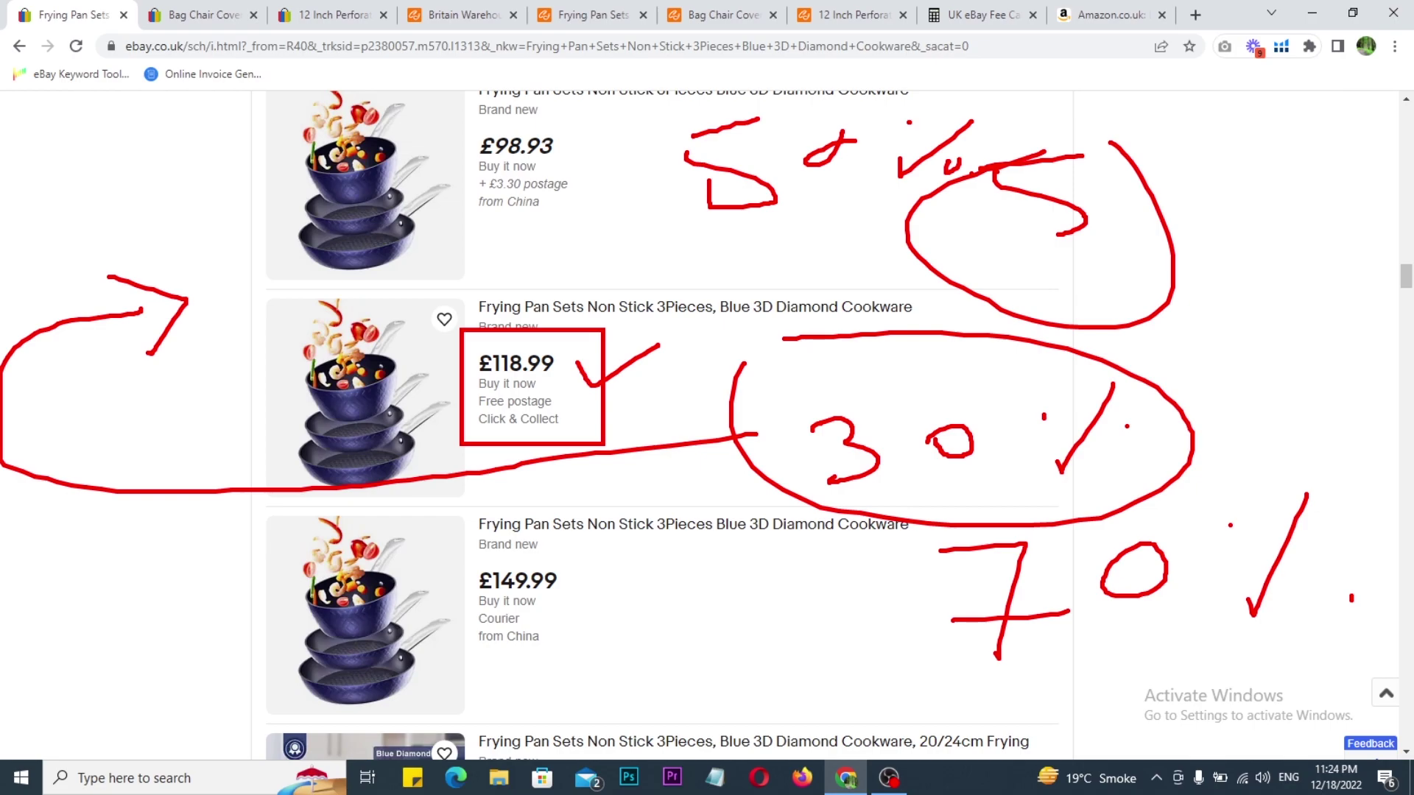
left_click_drag(521, 284, 628, 224)
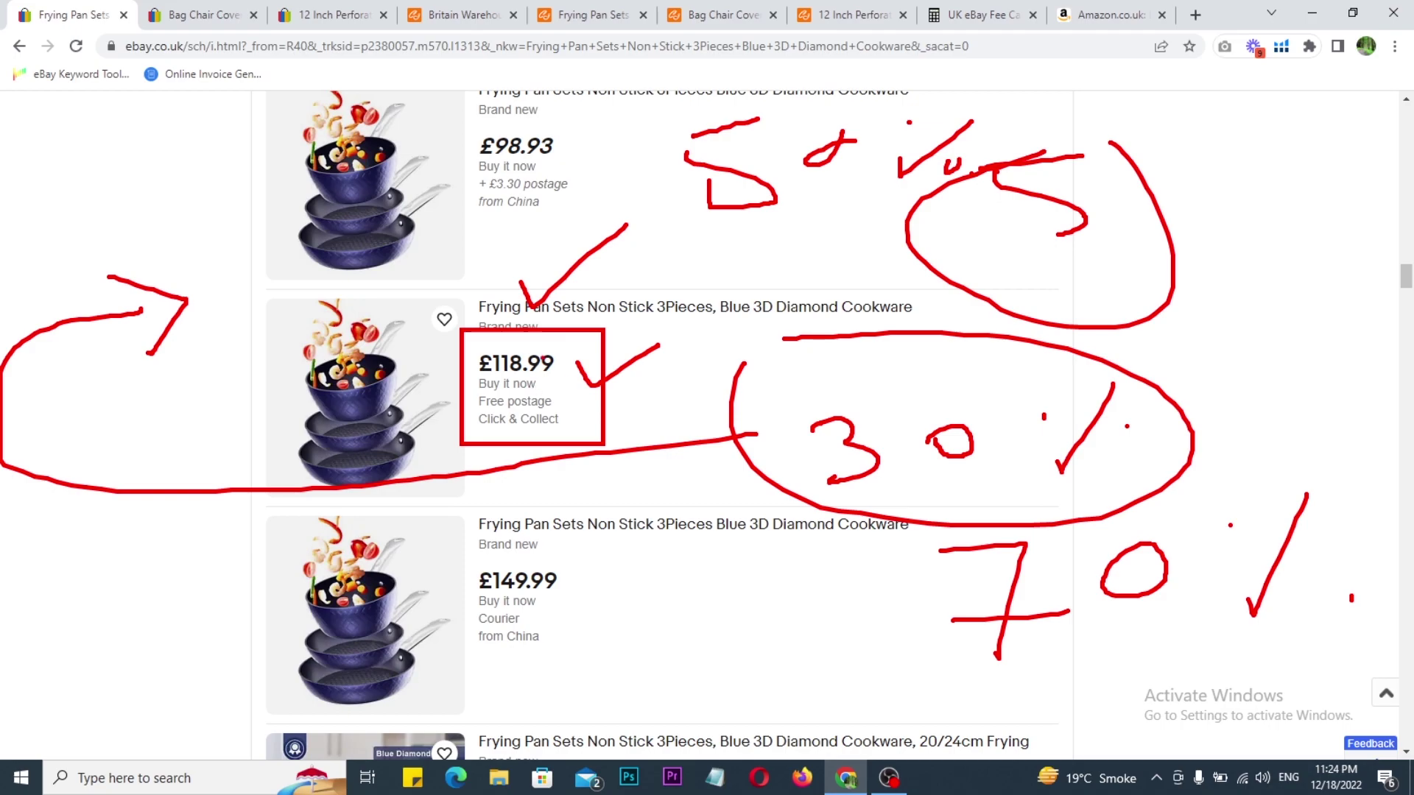
left_click_drag(592, 326, 710, 250)
mouse_move(685, 240)
left_mouse_down()
mouse_move(704, 233)
mouse_move(735, 290)
left_mouse_up()
mouse_move(561, 347)
left_mouse_down()
mouse_move(559, 364)
mouse_move(412, 457)
mouse_move(615, 324)
mouse_move(611, 280)
mouse_move(442, 464)
left_mouse_up()
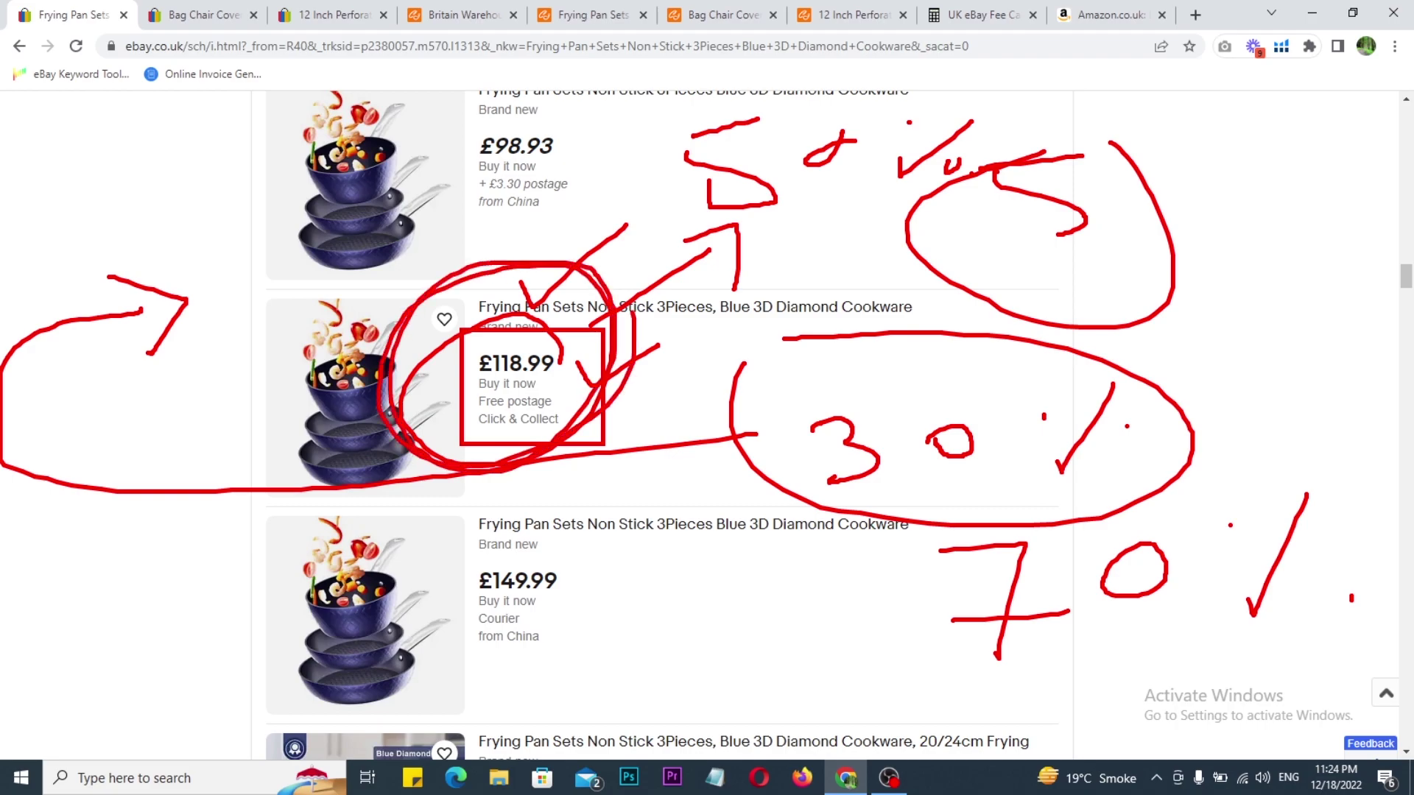
key("Escape")
Check the frying pan price on CJdropshipping, switch to the UK eBay Fee Calculator and set the item cost to 40.99.
left_click(581, 10)
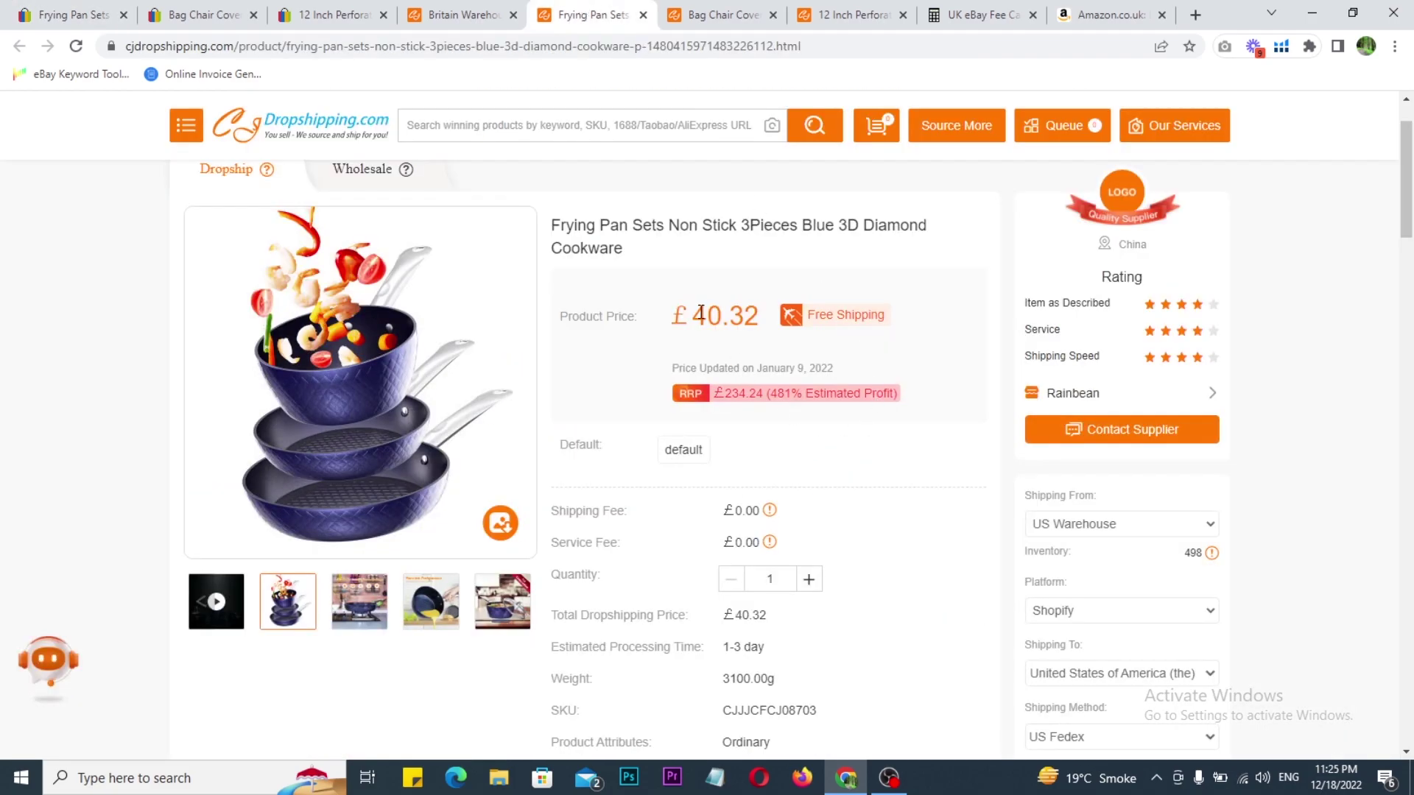
left_click(979, 15)
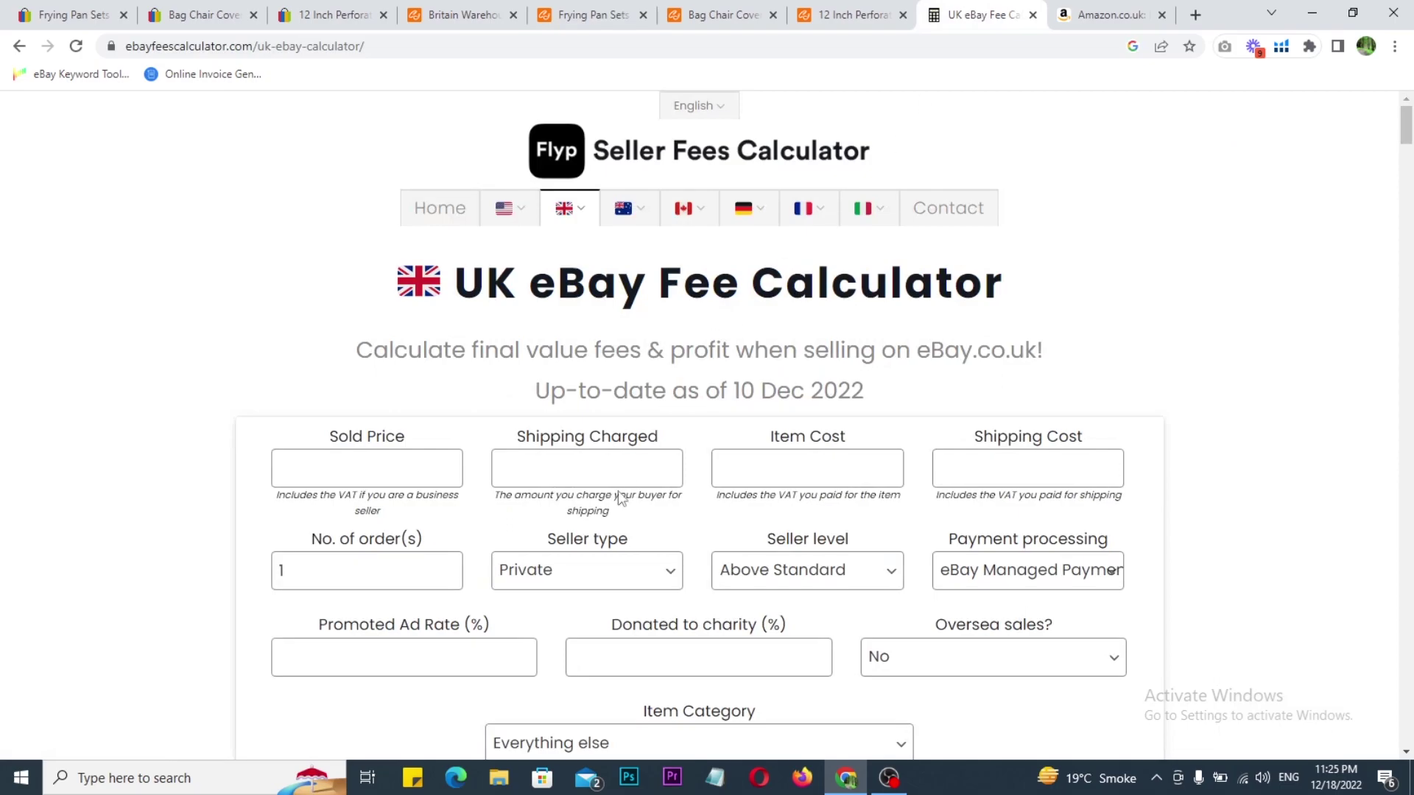
left_click(771, 471)
type("40.99")
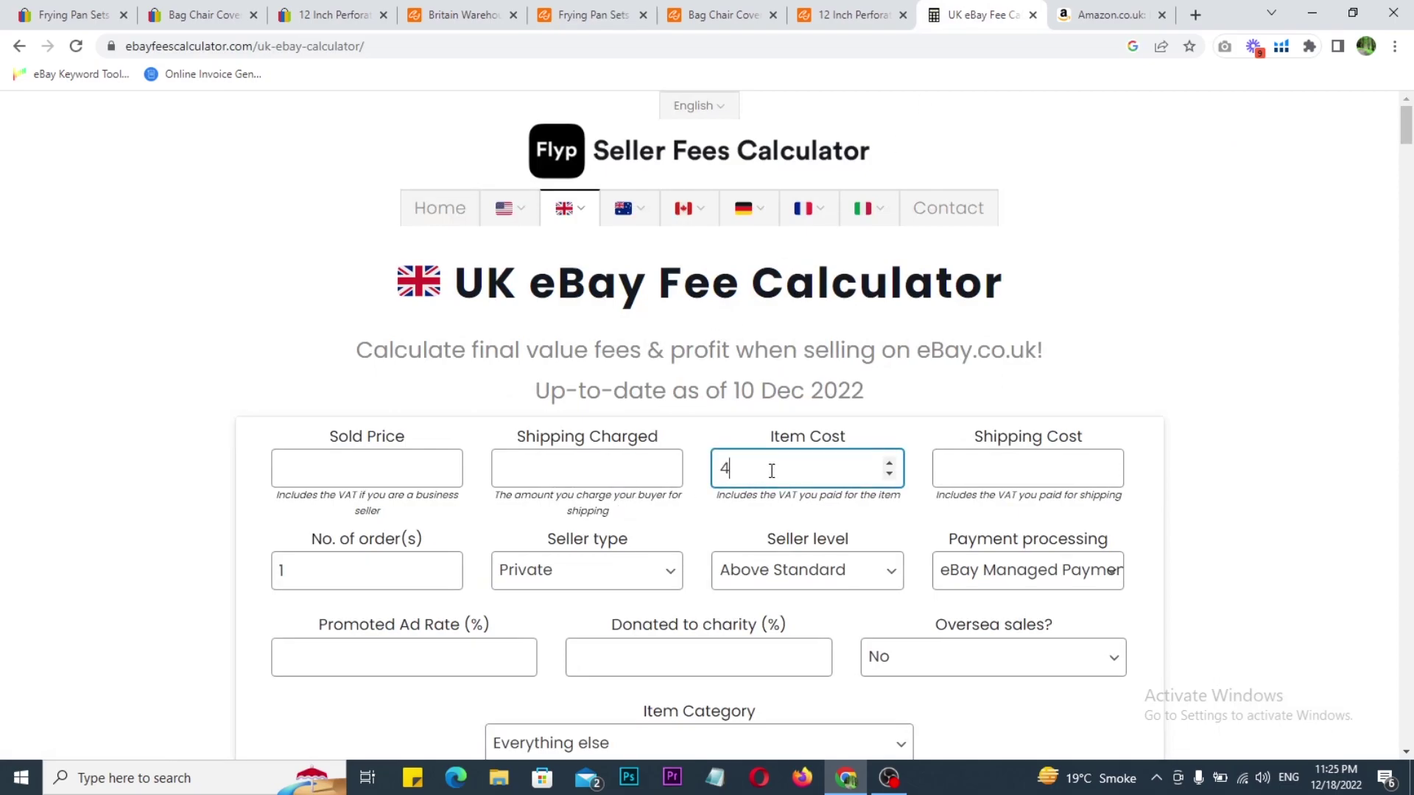
left_click(91, 450)
scroll(237, 537, "down", 5)
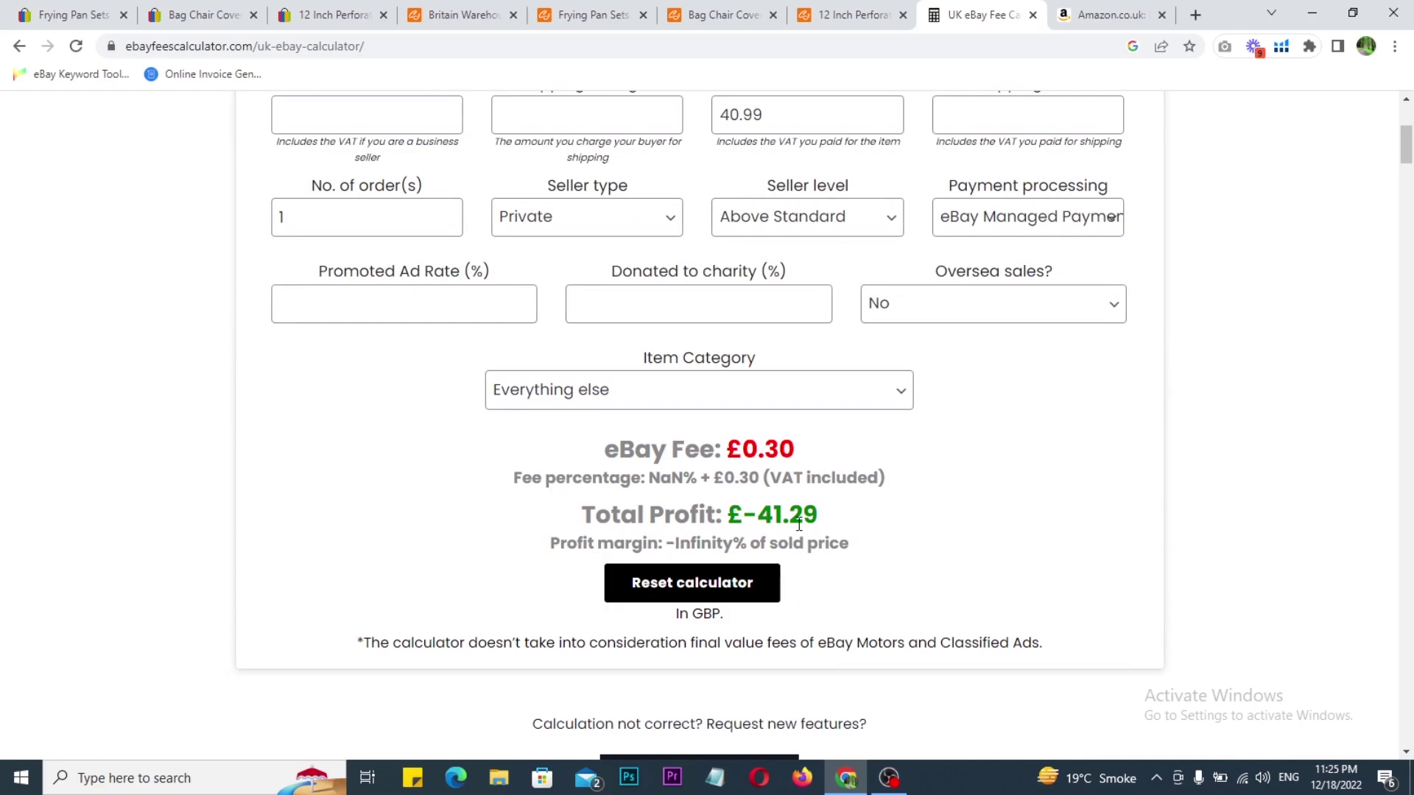
Set the sold price to 49.99 in the fee calculator and highlight the resulting total profit.
scroll(331, 521, "up", 3)
left_click(333, 376)
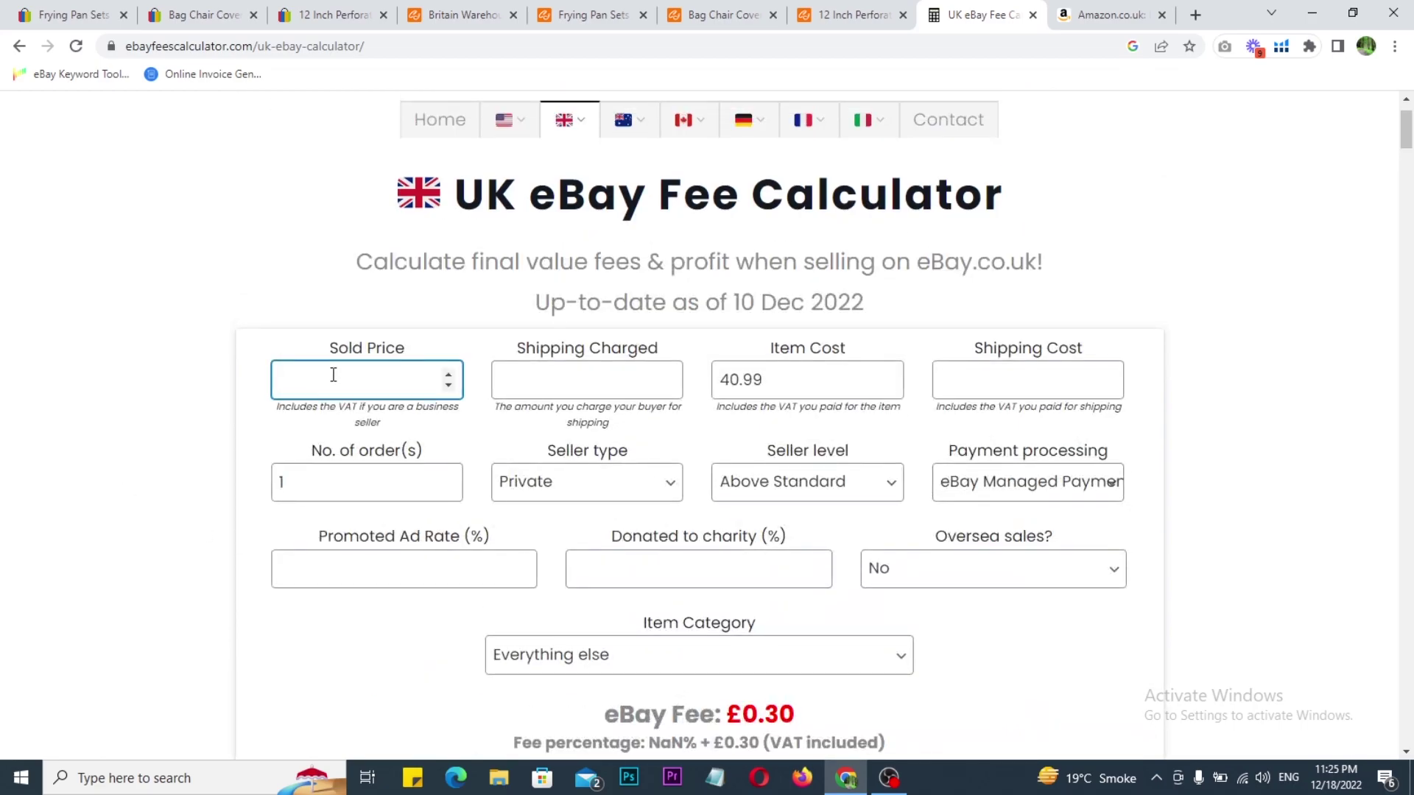
type("49.99")
left_click(83, 394)
scroll(83, 395, "down", 3)
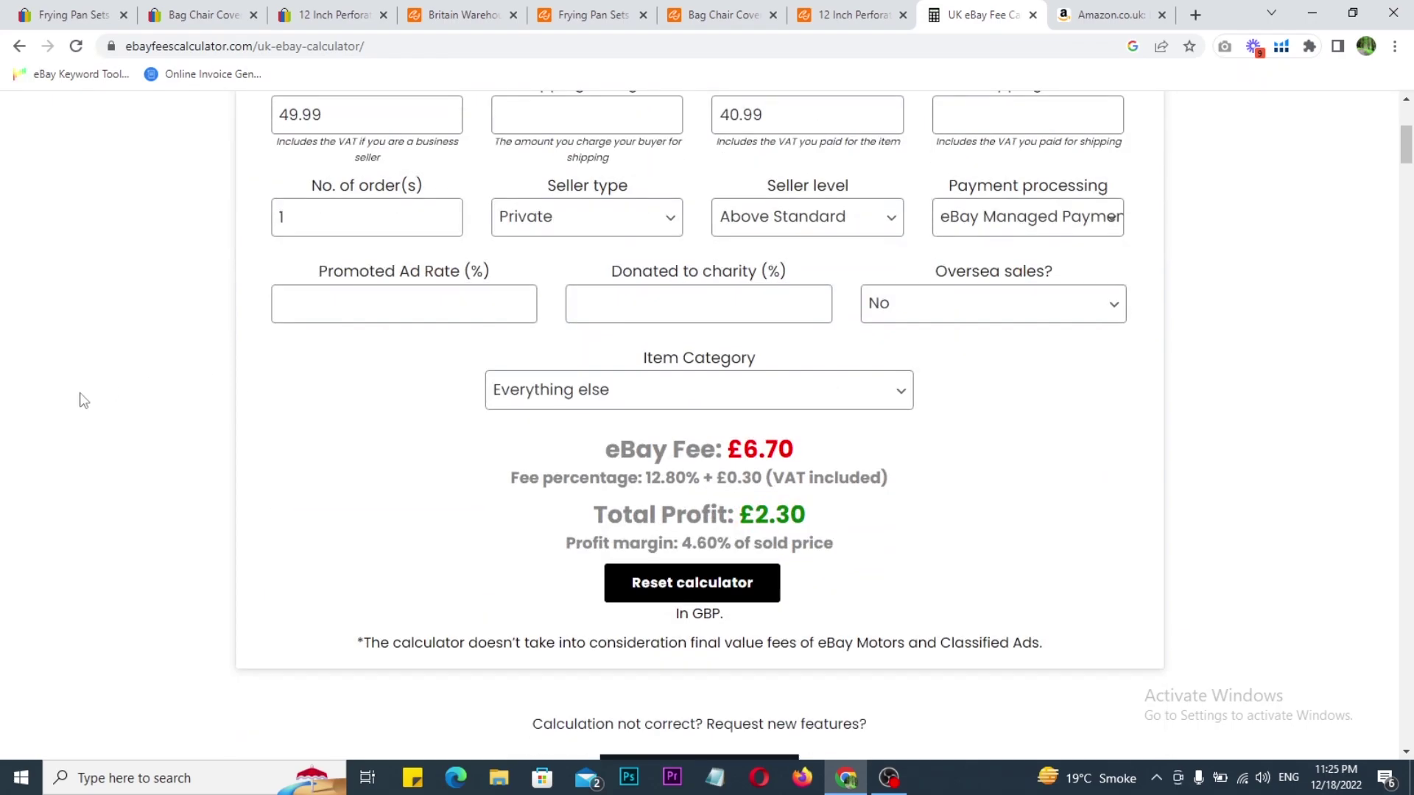
left_click_drag(756, 514, 796, 515)
Set the sold price to 52.99 in the fee calculator and check the eBay fee and total profit.
scroll(258, 495, "up", 3)
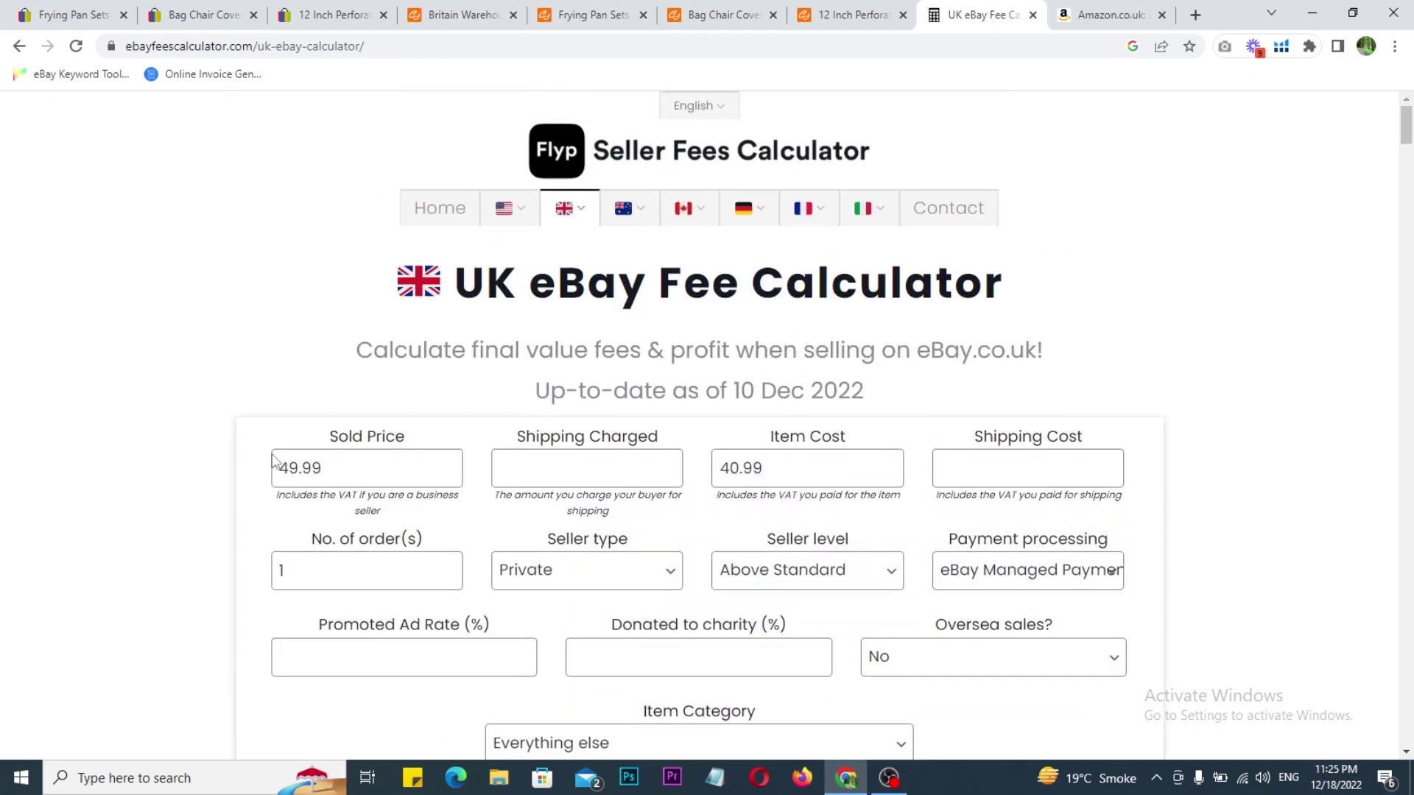
left_click_drag(347, 469, 186, 479)
type("52.99")
left_click(105, 429)
scroll(105, 429, "down", 5)
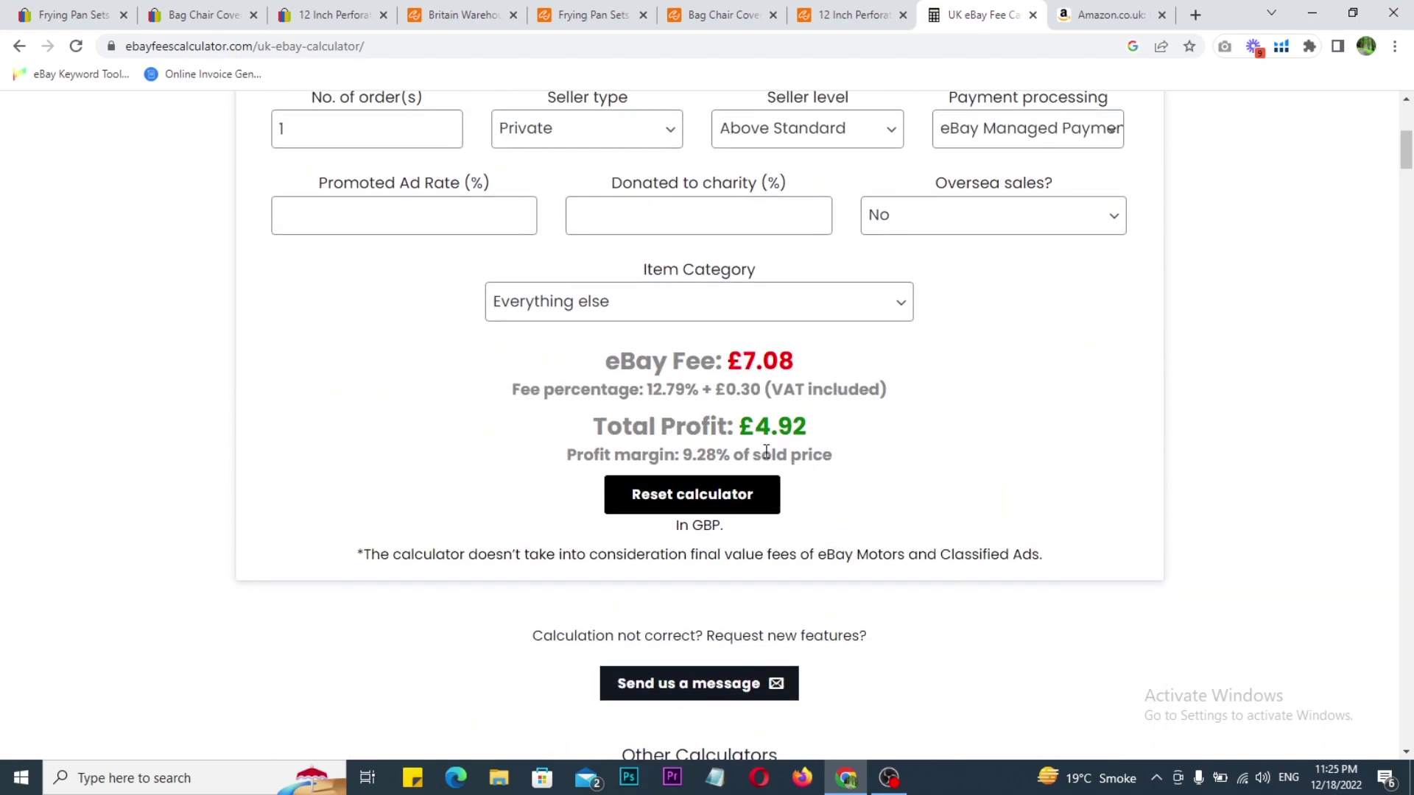
Box and tick the total profit figure on the calculator page and write a circled "2.3" next to it.
mouse_move(722, 399)
left_mouse_down()
mouse_move(844, 447)
mouse_move(869, 402)
left_mouse_up()
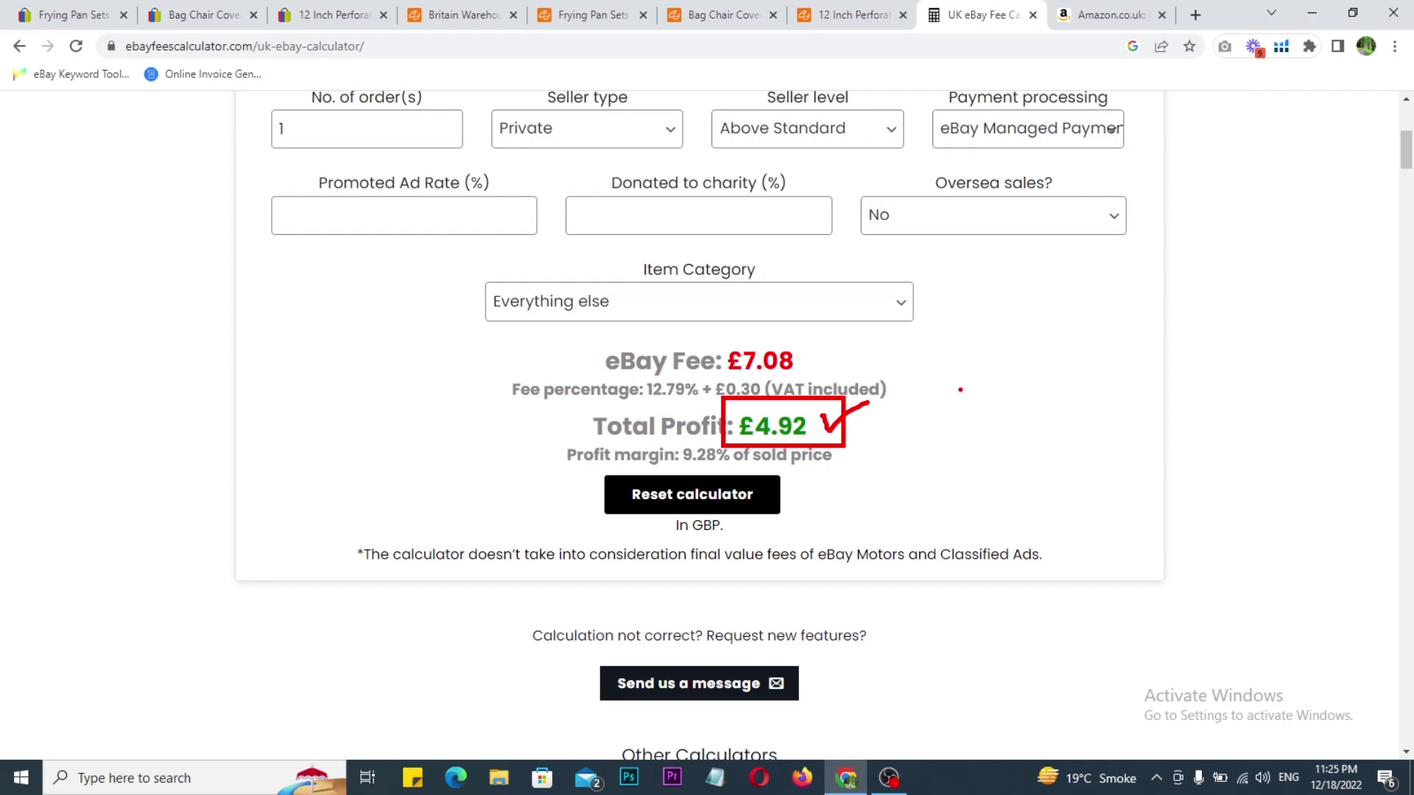
mouse_move(964, 254)
left_mouse_down()
mouse_move(984, 300)
mouse_move(1047, 318)
left_mouse_up()
left_click(1066, 283)
mouse_move(1108, 237)
left_mouse_down()
mouse_move(1131, 240)
mouse_move(1134, 291)
left_mouse_up()
mouse_move(1207, 206)
left_mouse_down()
mouse_move(950, 442)
mouse_move(1201, 195)
mouse_move(1228, 209)
left_mouse_up()
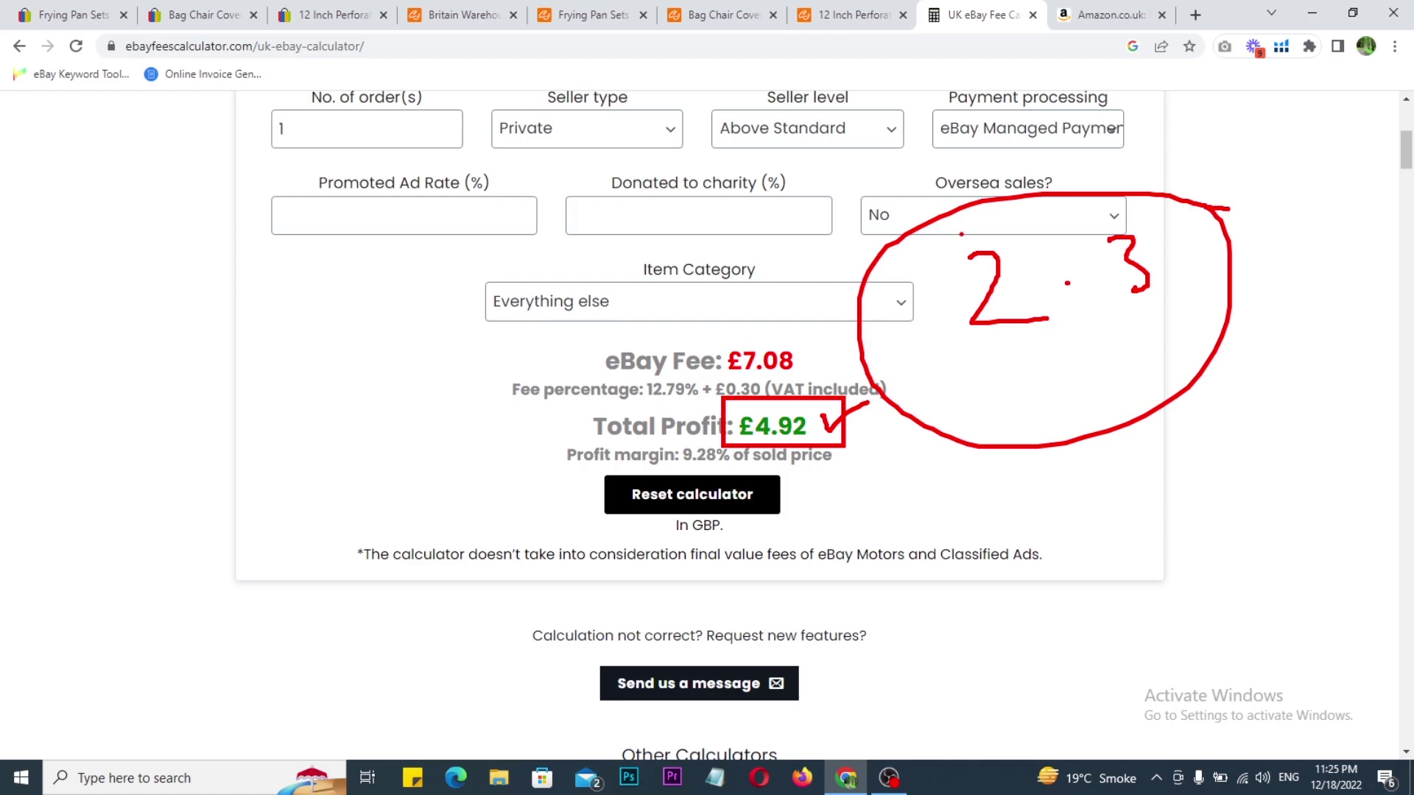
Handwrite "20%" beside the calculator form and draw an arrow pointing up at the 2 in the circled "2.3".
mouse_move(59, 300)
left_mouse_down()
mouse_move(67, 403)
mouse_move(205, 353)
left_mouse_up()
mouse_move(291, 271)
left_mouse_down()
mouse_move(240, 302)
mouse_move(289, 271)
left_mouse_up()
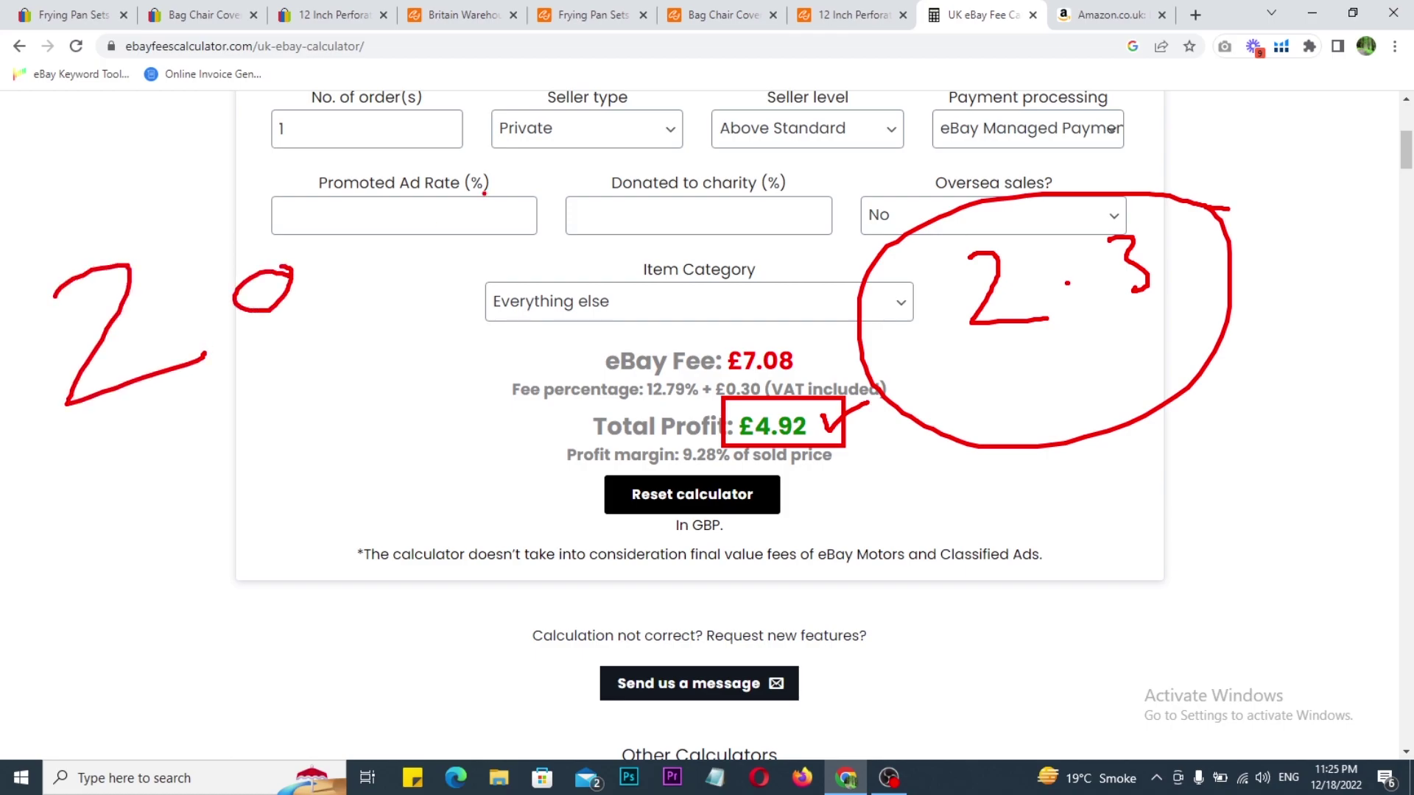
left_click_drag(394, 296, 484, 193)
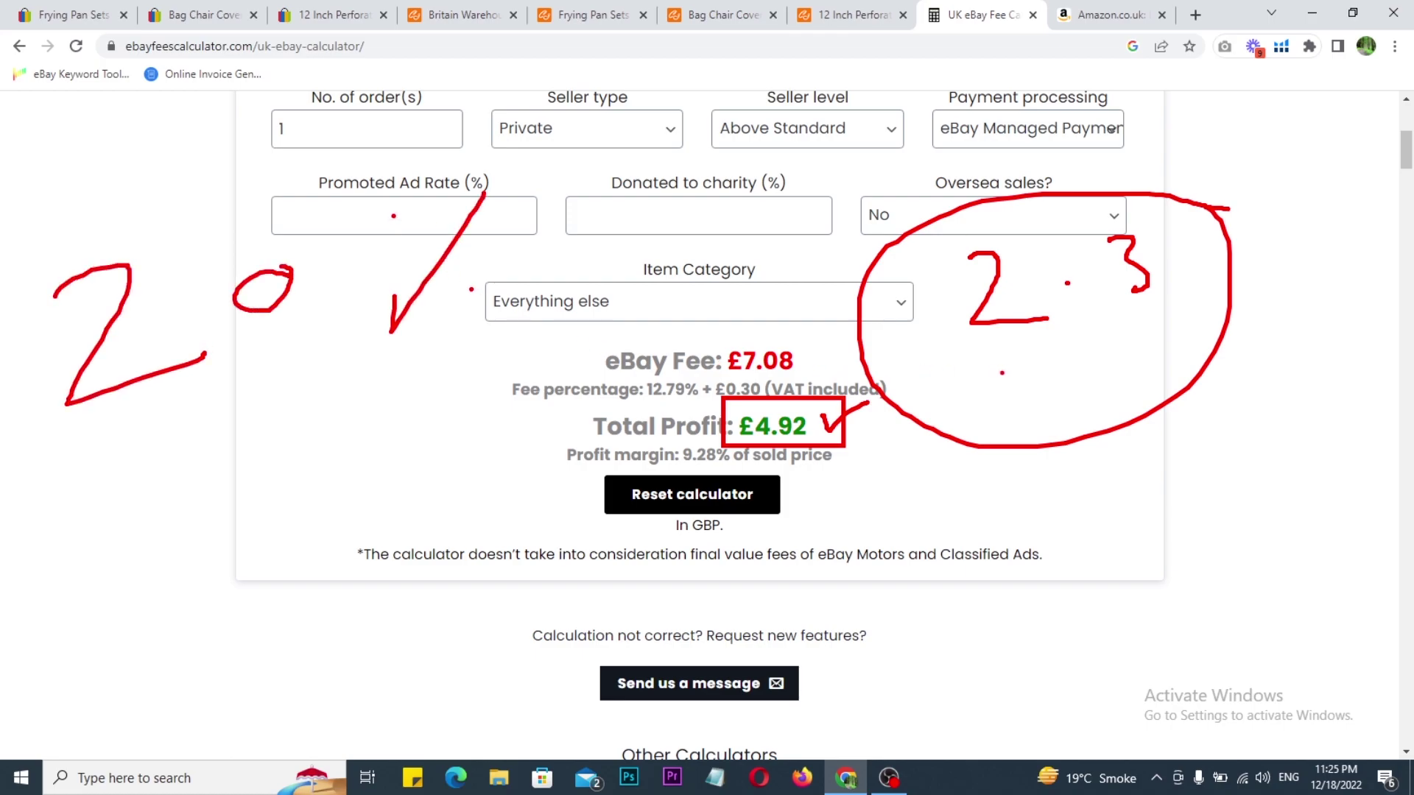
mouse_move(975, 428)
left_mouse_down()
mouse_move(990, 372)
mouse_move(1031, 397)
left_mouse_up()
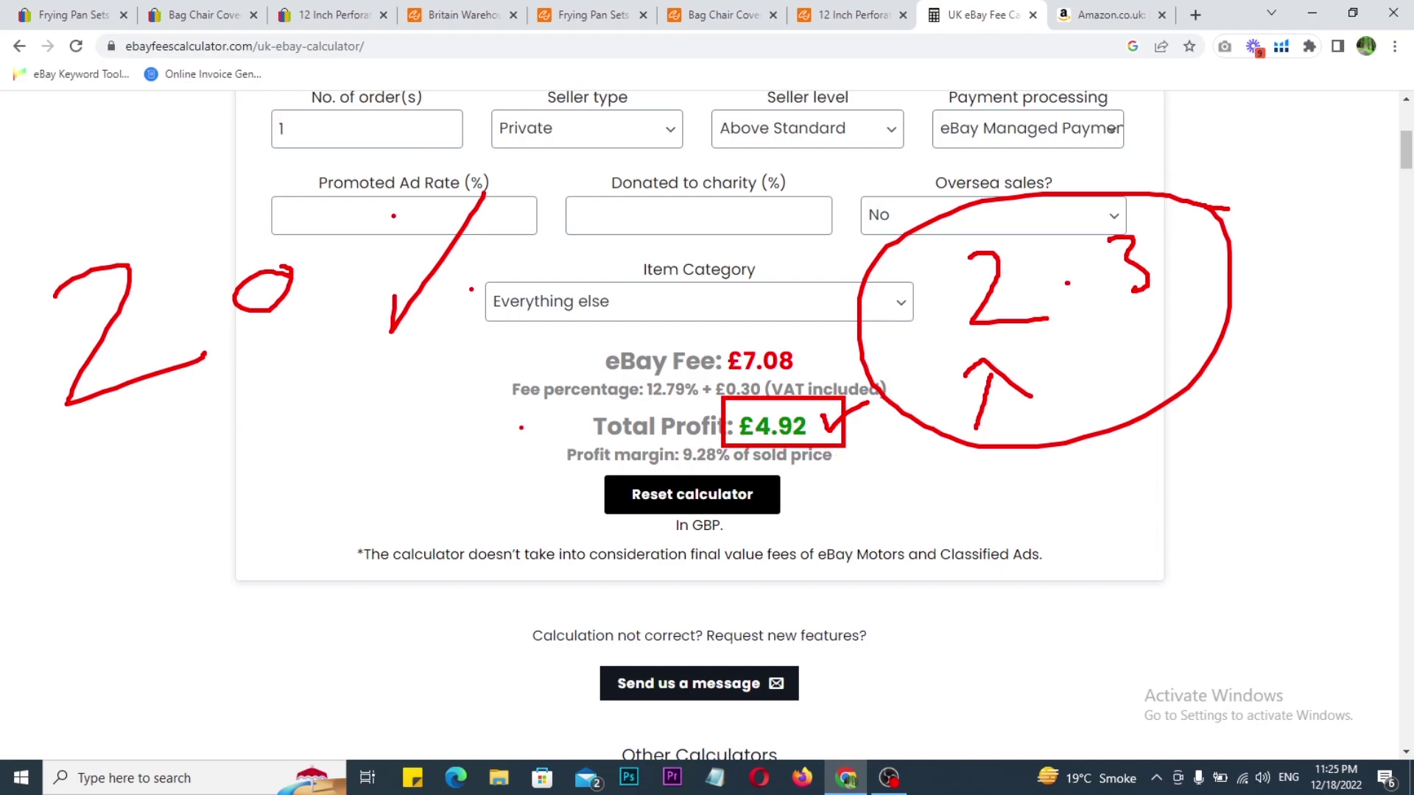
Handwrite "40%" beneath the "20%" note and draw an arrow leading down and away from the 4.
mouse_move(272, 458)
left_mouse_down()
mouse_move(383, 561)
mouse_move(420, 534)
left_mouse_up()
mouse_move(471, 439)
left_mouse_down()
mouse_move(453, 485)
mouse_move(475, 441)
left_mouse_up()
left_click_drag(563, 390, 524, 492)
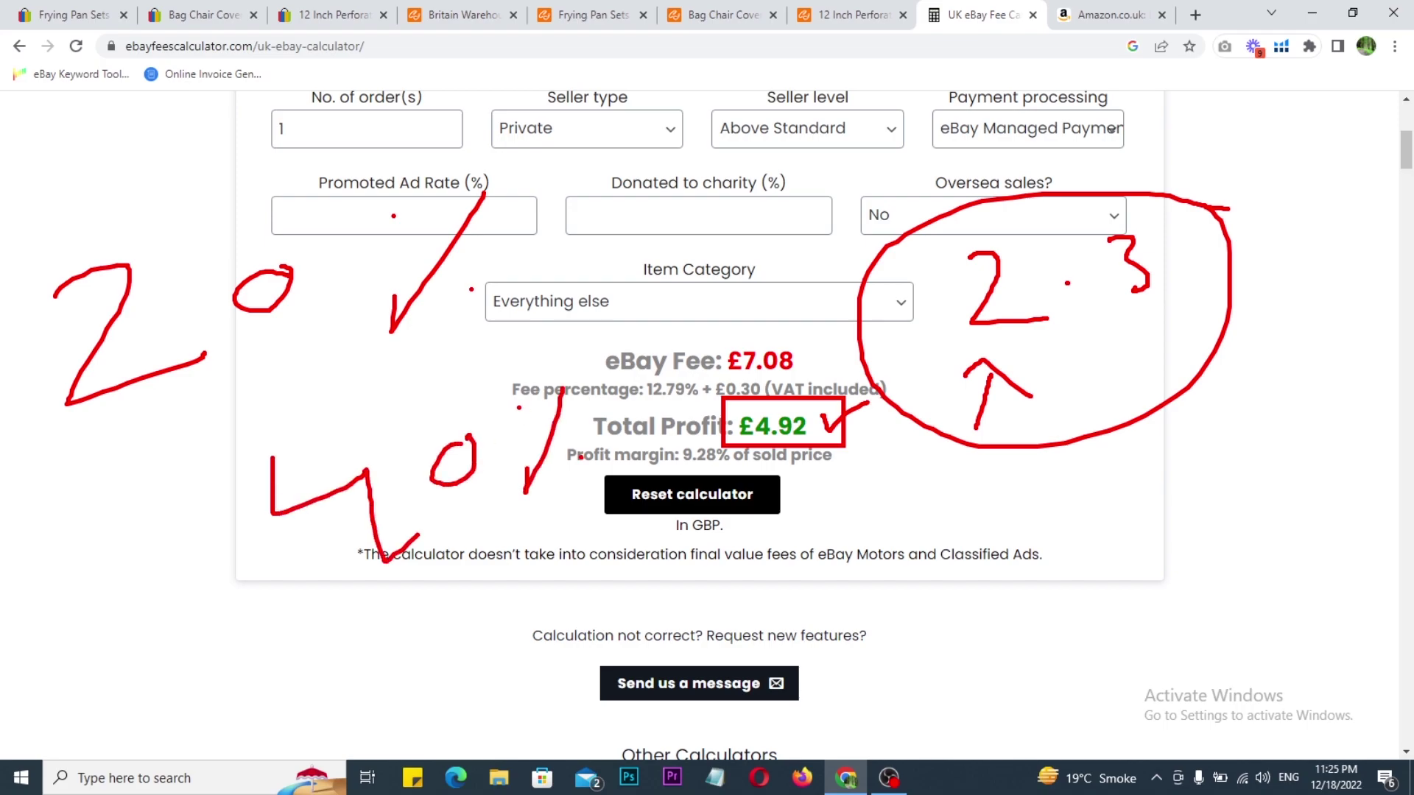
left_click_drag(375, 518, 281, 579)
left_click_drag(279, 549, 290, 612)
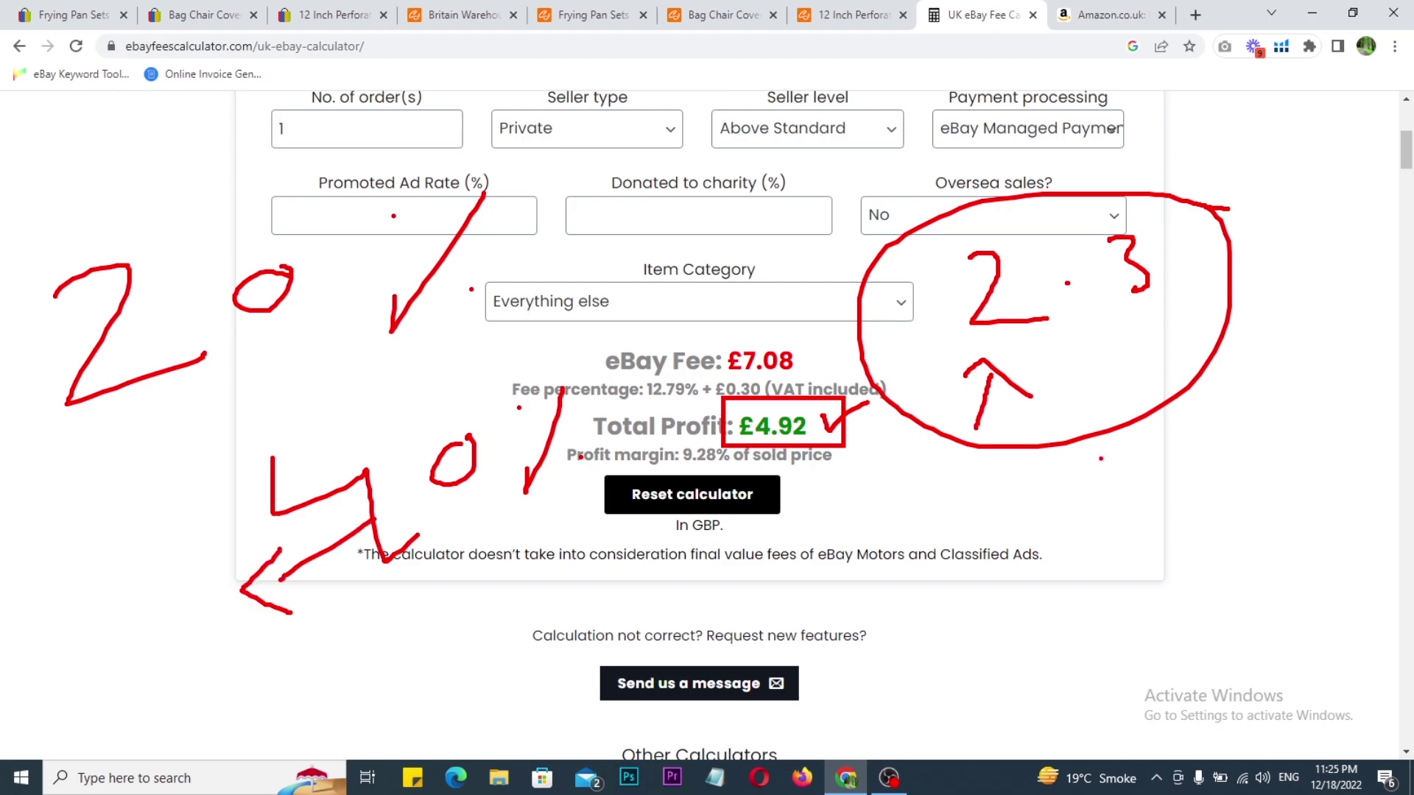
Handwrite "40" beside the circled "2.3" and draw an arrow from it up to a handwritten "40%".
left_click_drag(1228, 435, 1285, 462)
mouse_move(1304, 451)
left_mouse_down()
mouse_move(1301, 515)
mouse_move(1318, 515)
left_mouse_up()
mouse_move(1376, 421)
left_mouse_down()
mouse_move(1341, 466)
mouse_move(1382, 416)
left_mouse_up()
left_click_drag(1268, 457, 1304, 470)
left_click_drag(1261, 263, 1280, 464)
mouse_move(1206, 290)
left_mouse_down()
mouse_move(1217, 257)
mouse_move(1321, 261)
left_mouse_up()
mouse_move(1273, 127)
left_mouse_down()
mouse_move(1299, 148)
mouse_move(1307, 181)
left_mouse_up()
mouse_move(1328, 167)
left_mouse_down()
mouse_move(1353, 137)
mouse_move(1334, 171)
left_mouse_up()
left_click(1384, 154)
left_click_drag(1412, 109, 1369, 210)
left_click(1383, 136)
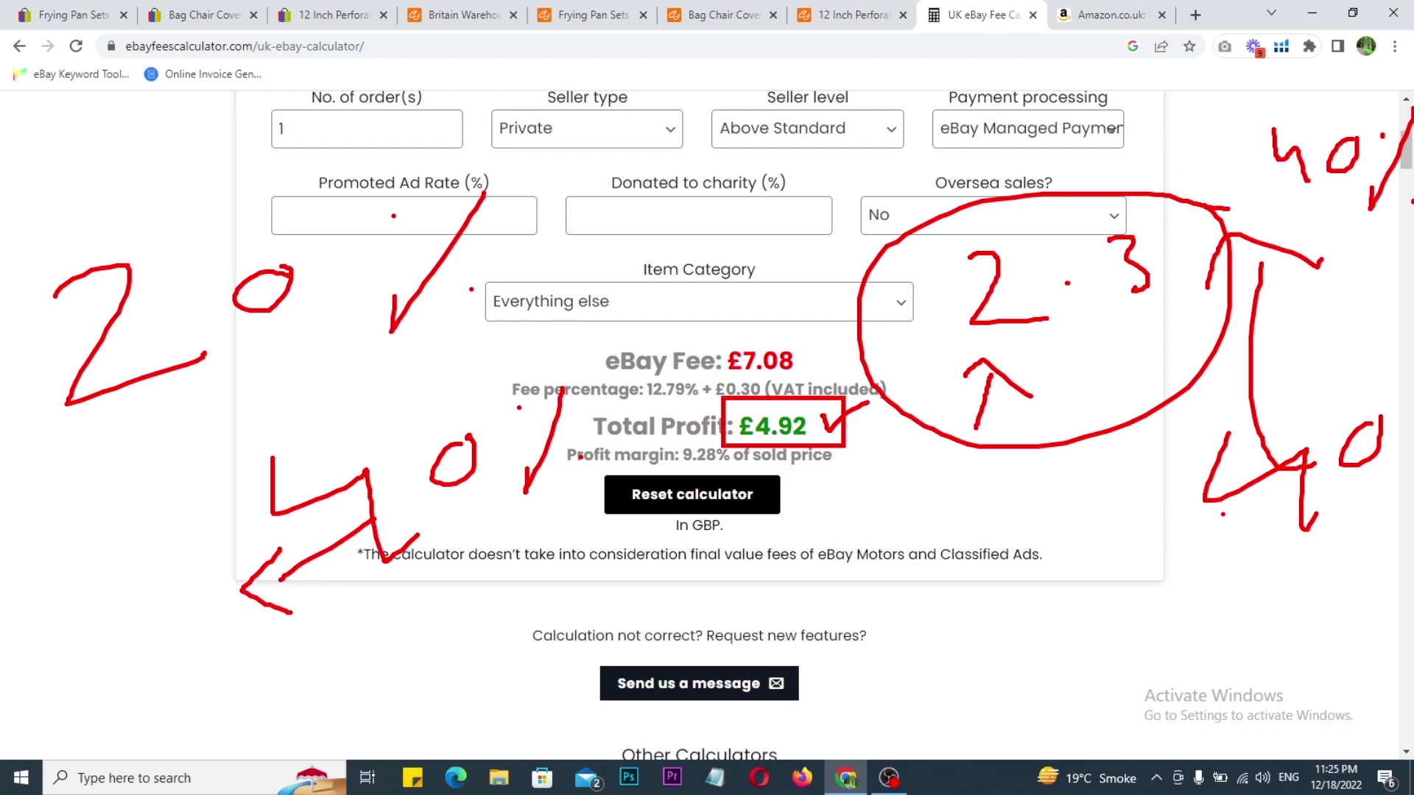
Erase all annotations and handwrite a fresh "20%" with a "2." below it beside the calculator results.
key("e")
mouse_move(1065, 352)
left_mouse_down()
mouse_move(1104, 385)
mouse_move(1145, 392)
left_mouse_up()
left_click_drag(1240, 303, 1244, 299)
left_click(1309, 280)
mouse_move(1346, 272)
left_mouse_down()
mouse_move(1316, 347)
mouse_move(1367, 339)
left_mouse_up()
mouse_move(1131, 494)
left_mouse_down()
mouse_move(1191, 491)
mouse_move(1222, 531)
left_mouse_up()
left_click(1249, 509)
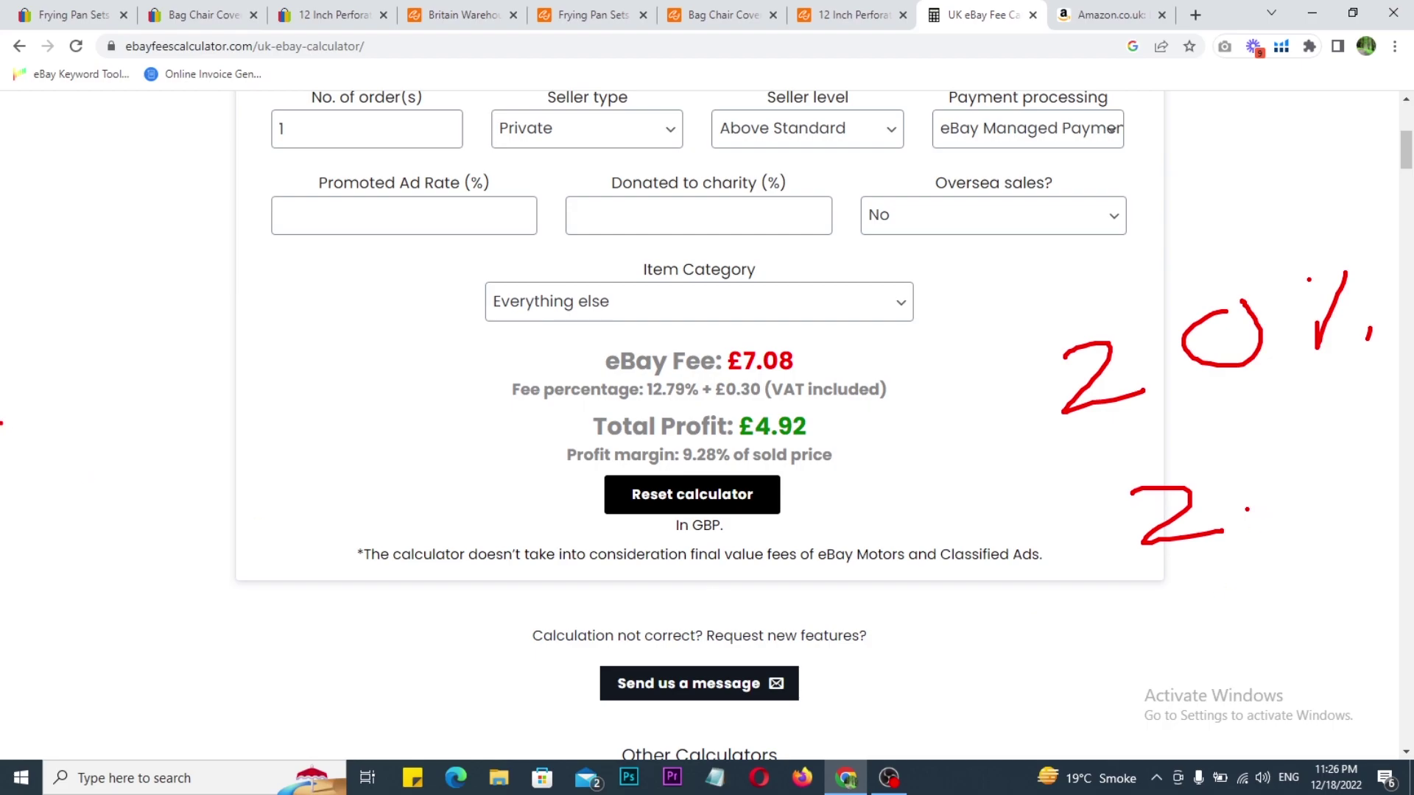
Handwrite "10" on the opposite side of the calculator, circle the "2." and add more handwriting beside and below the "10".
left_click_drag(76, 300, 67, 361)
left_click_drag(174, 291, 188, 293)
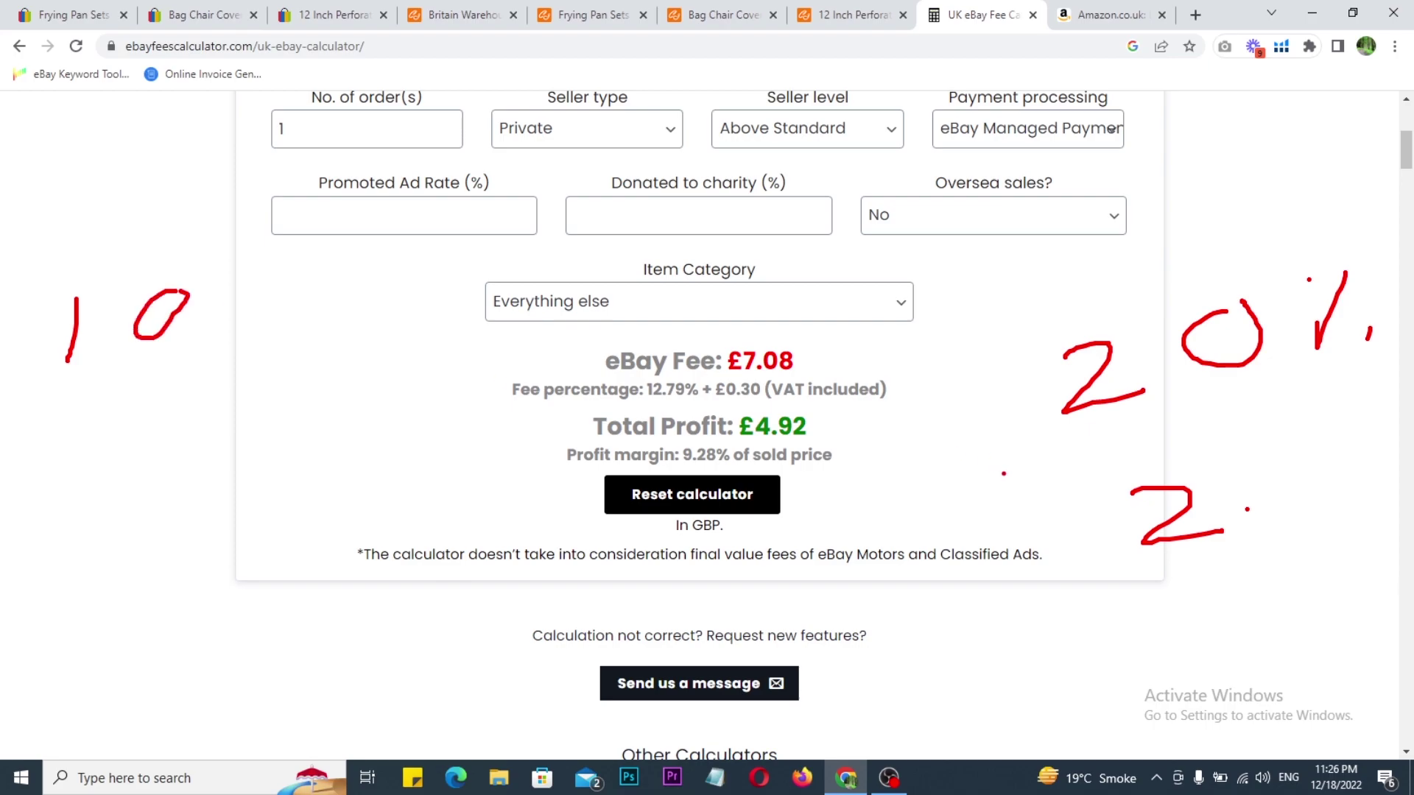
mouse_move(1080, 497)
left_mouse_down()
mouse_move(1325, 537)
mouse_move(1057, 508)
mouse_move(1058, 490)
left_mouse_up()
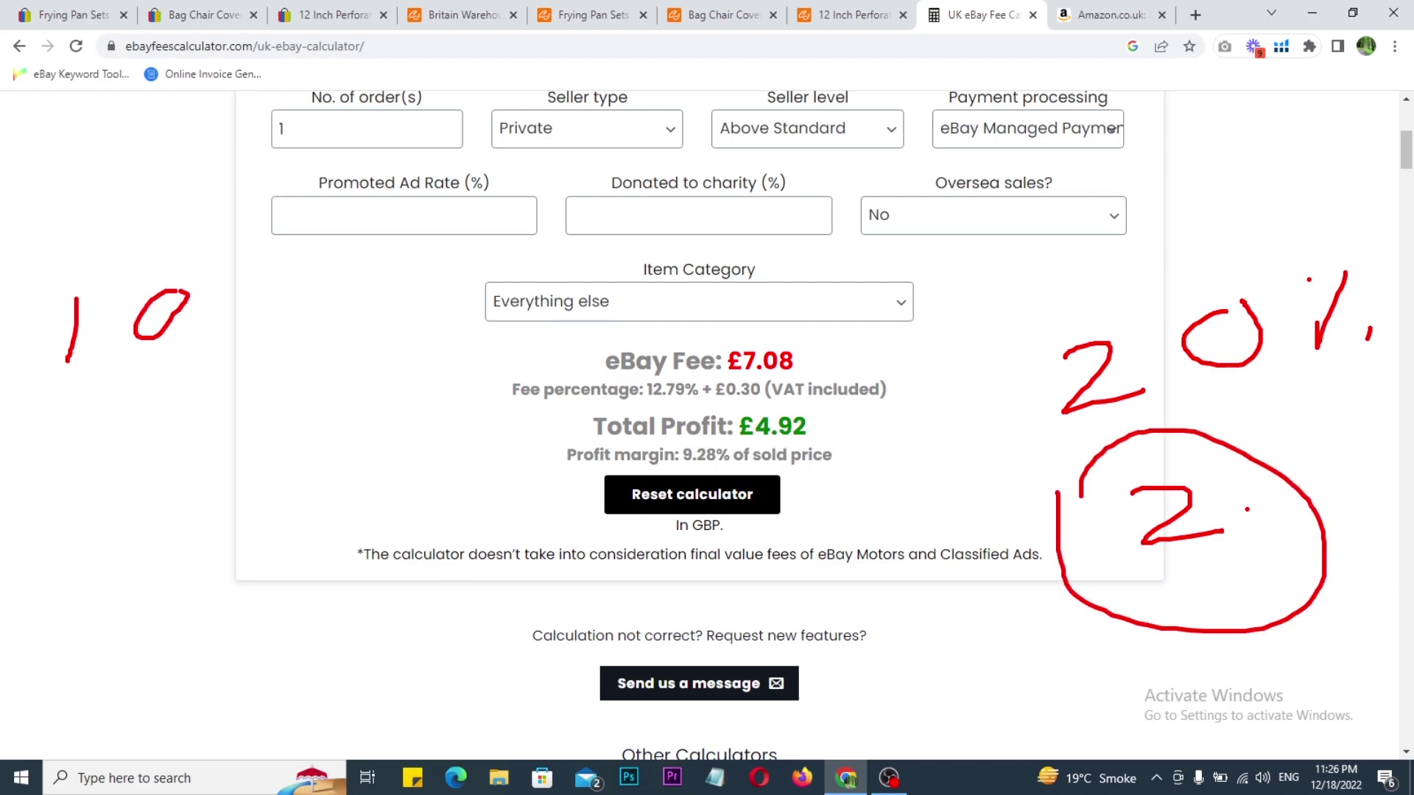
mouse_move(250, 276)
left_mouse_down()
mouse_move(234, 312)
mouse_move(266, 299)
left_mouse_up()
left_click_drag(324, 270, 346, 313)
left_click_drag(53, 471, 228, 483)
left_click_drag(327, 415, 313, 420)
left_click_drag(513, 371, 446, 479)
left_click_drag(426, 379, 442, 382)
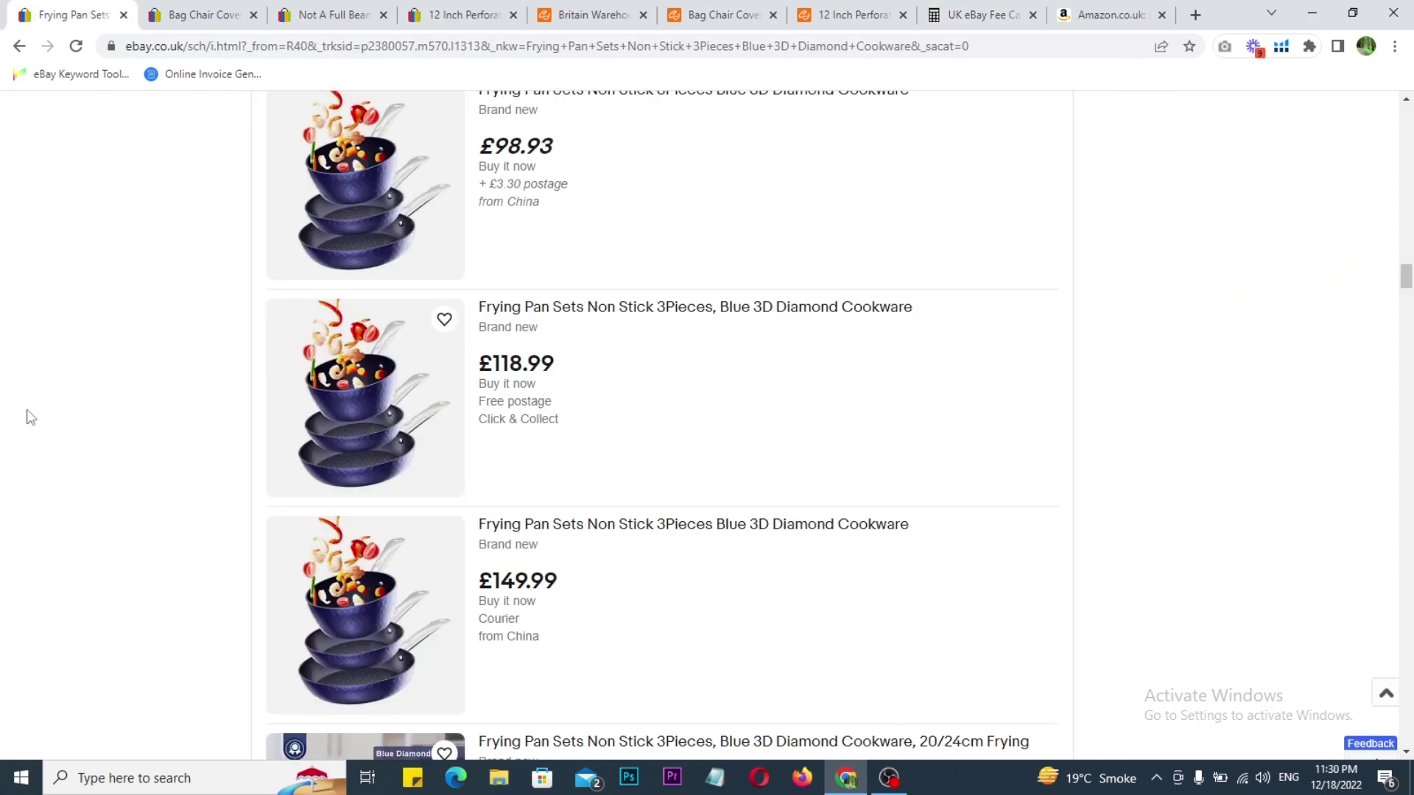
Filter the eBay frying pan search results to sold items.
scroll(45, 441, "up", 10)
scroll(43, 432, "up", 10)
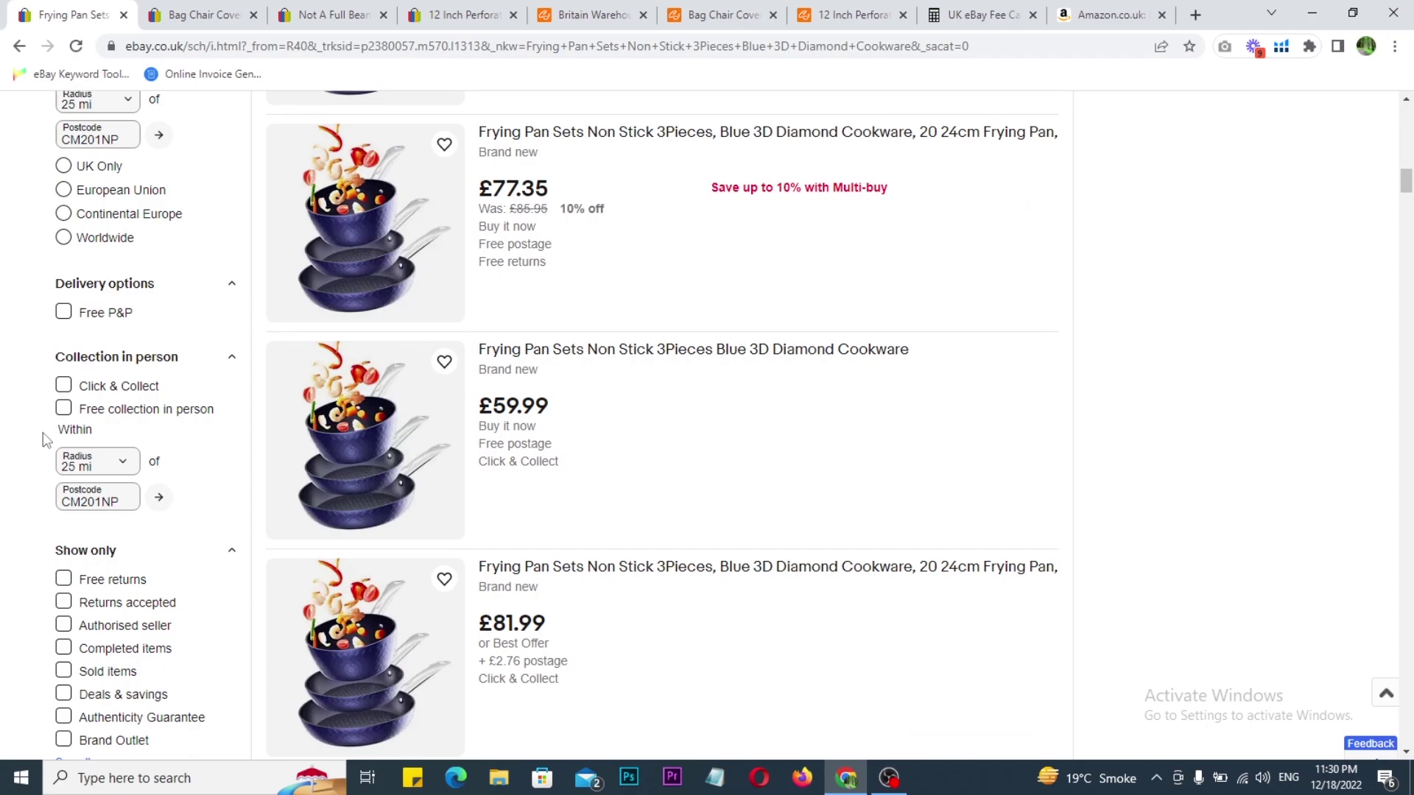
scroll(42, 434, "down", 5)
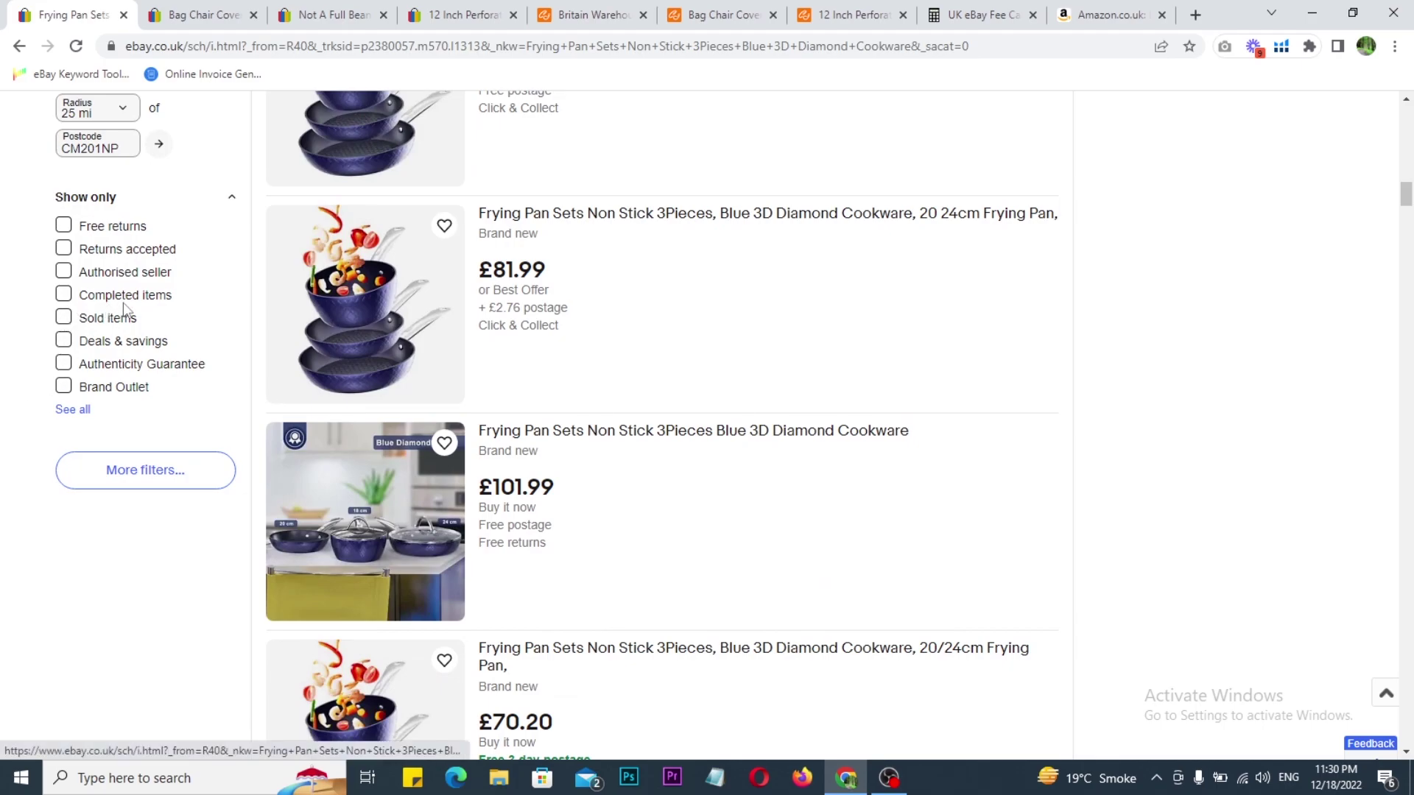
left_click(66, 321)
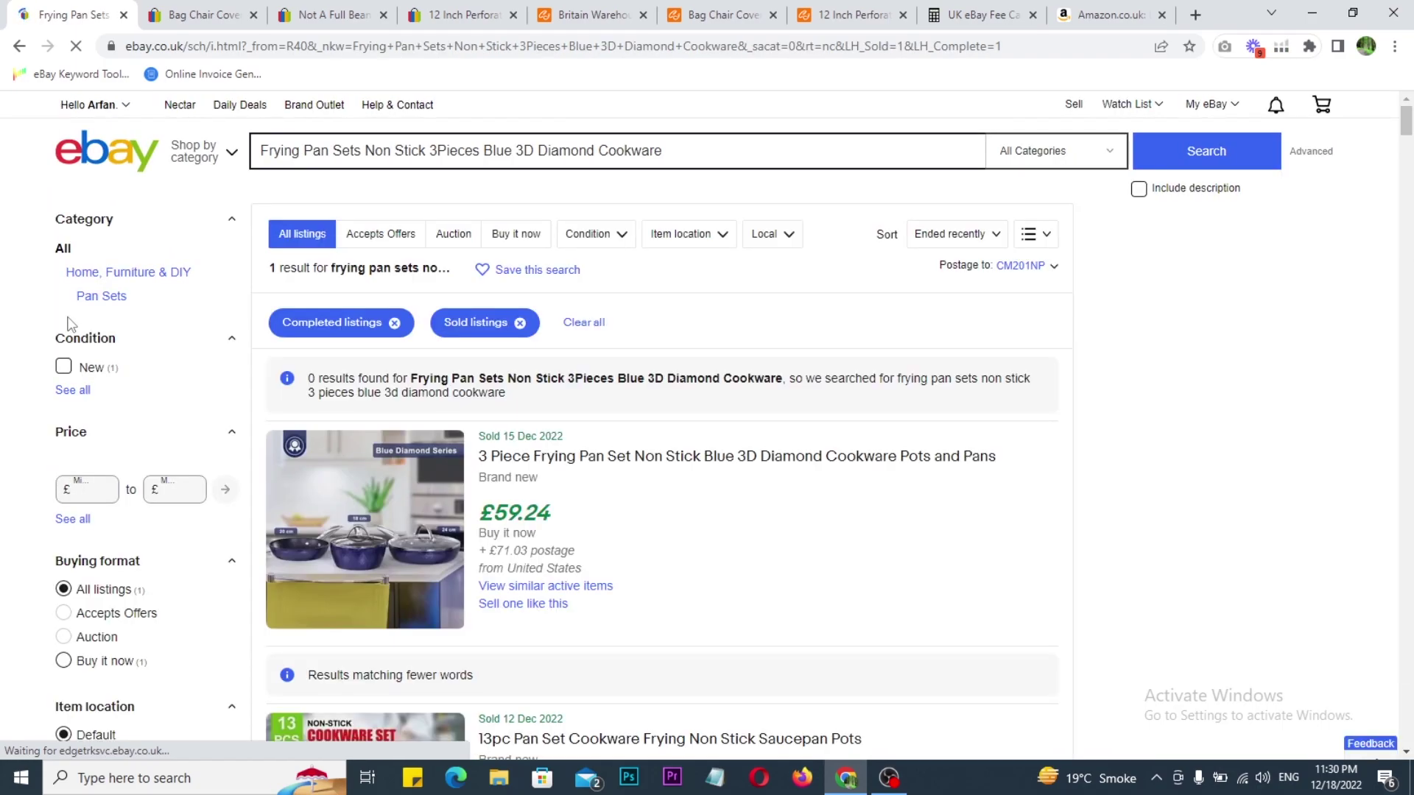
Mark the price and sold date of the first sold 3 Piece Frying Pan Set, clear the marks and open its listing in a new tab.
scroll(719, 473, "down", 2)
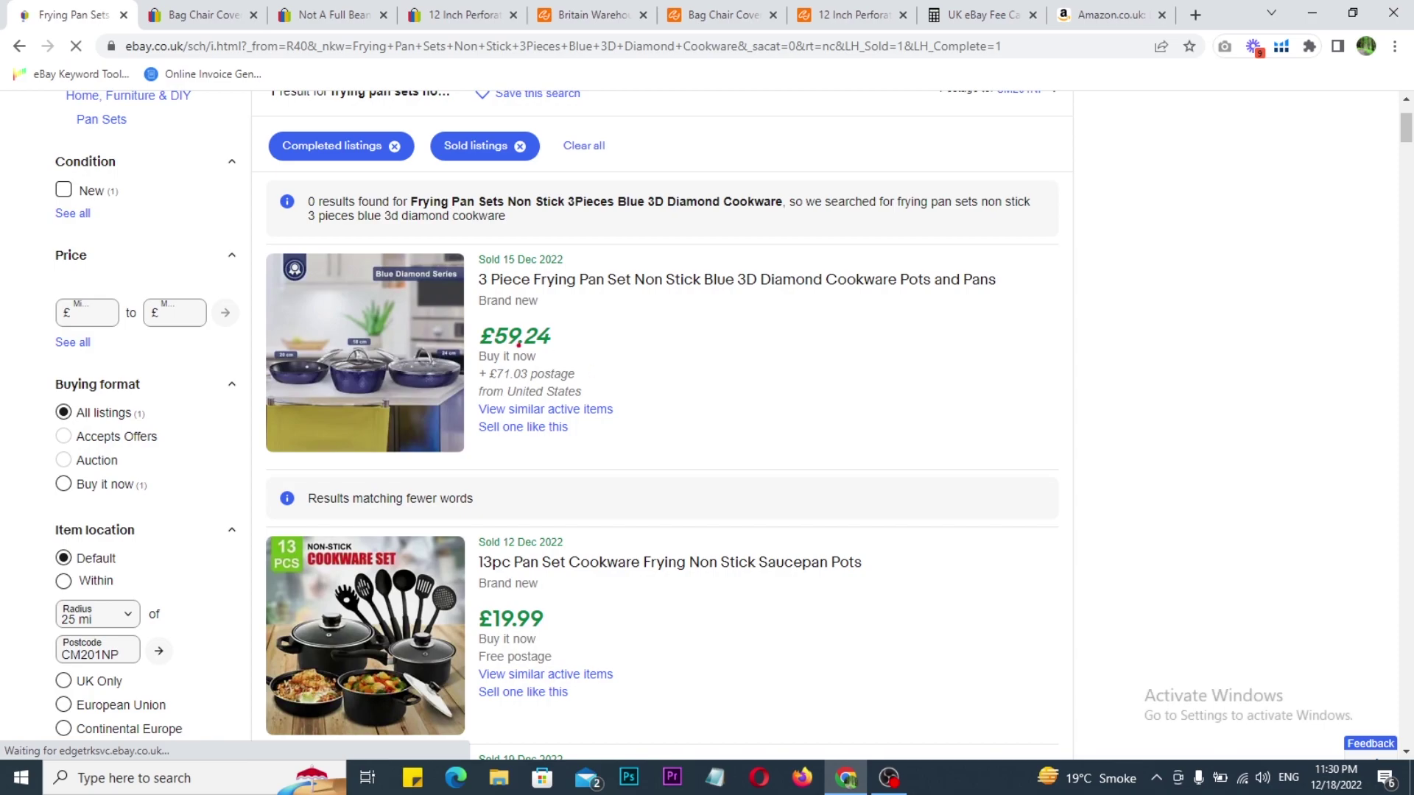
mouse_move(468, 312)
left_mouse_down()
mouse_move(625, 366)
mouse_move(611, 351)
mouse_move(660, 315)
left_mouse_up()
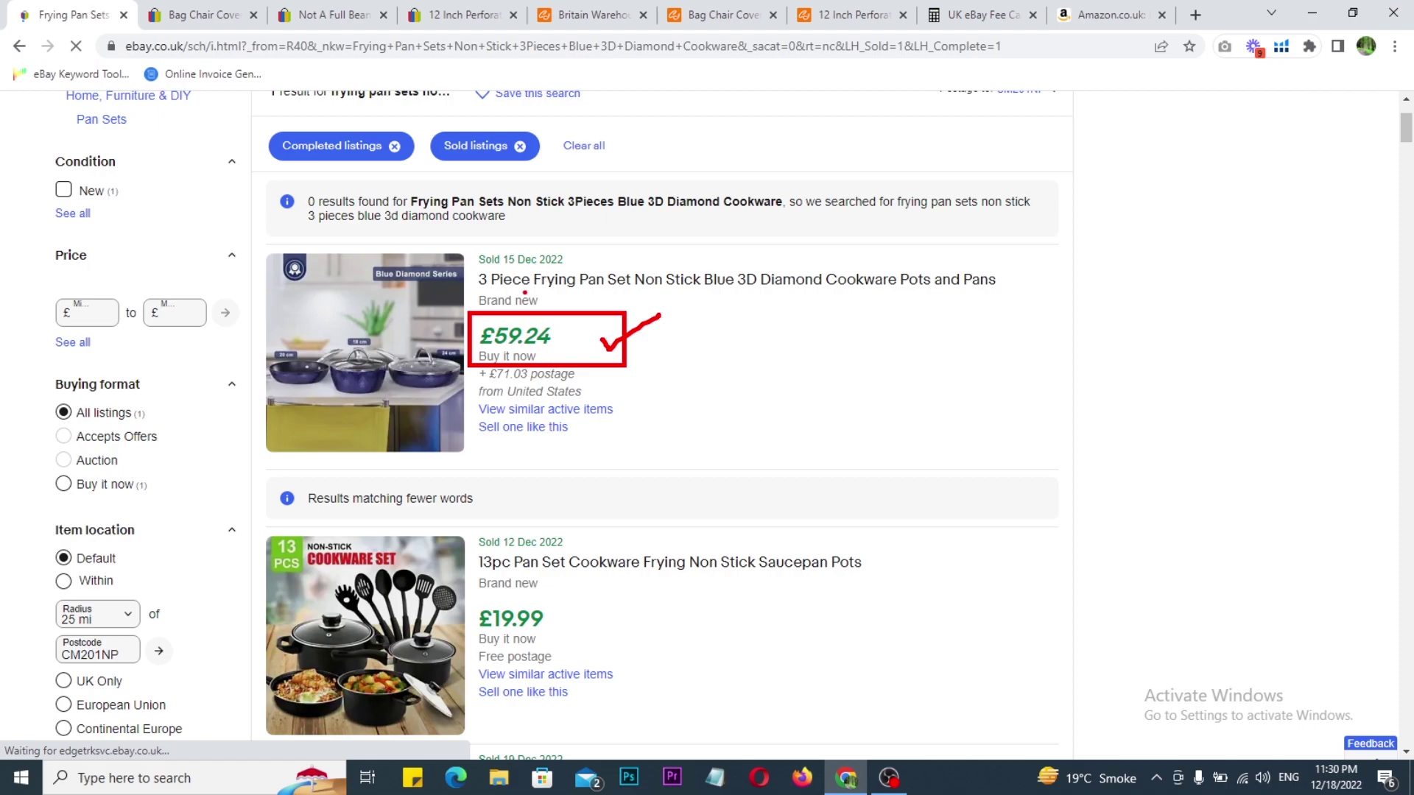
mouse_move(473, 239)
left_mouse_down()
mouse_move(563, 274)
mouse_move(665, 223)
left_mouse_up()
key("Escape")
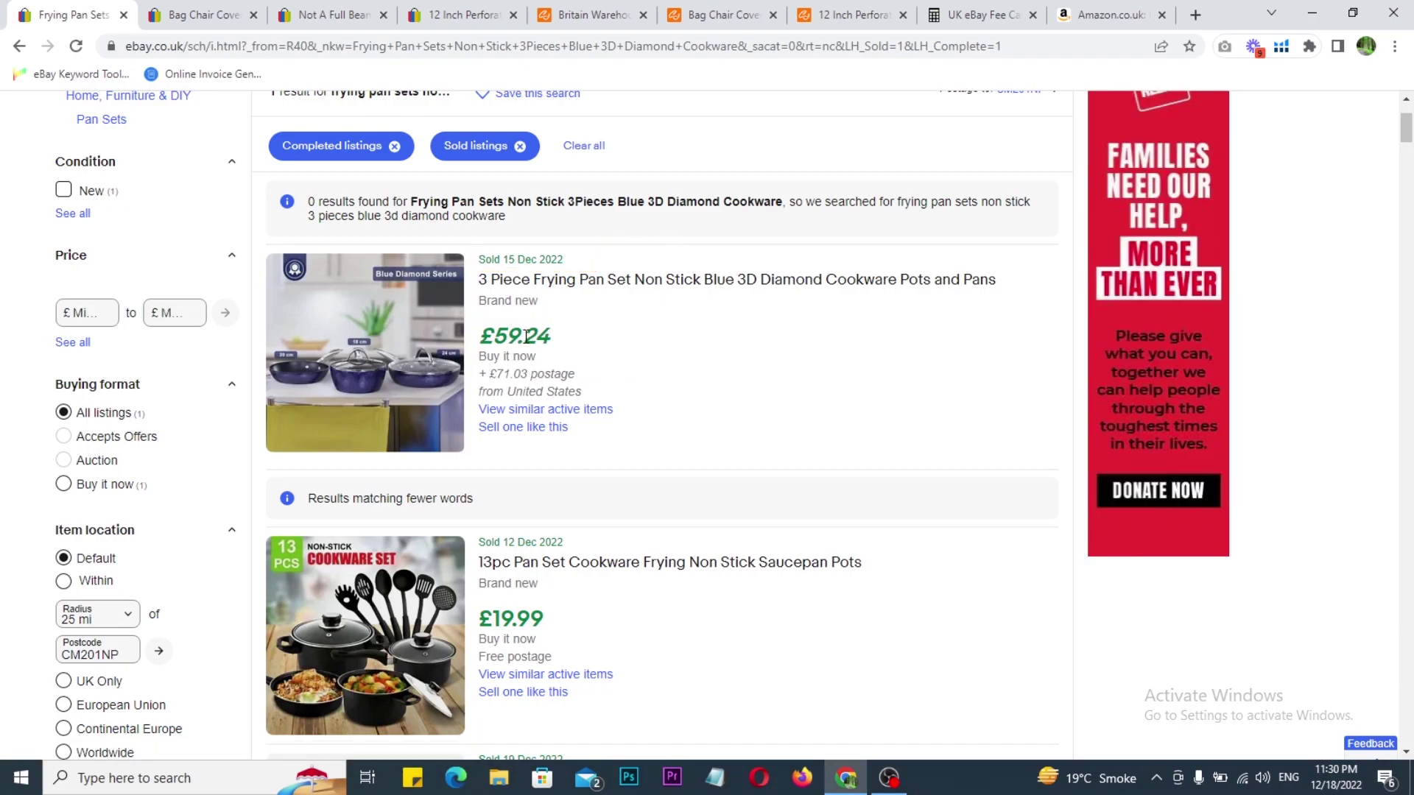
right_click(527, 285)
left_click(593, 301)
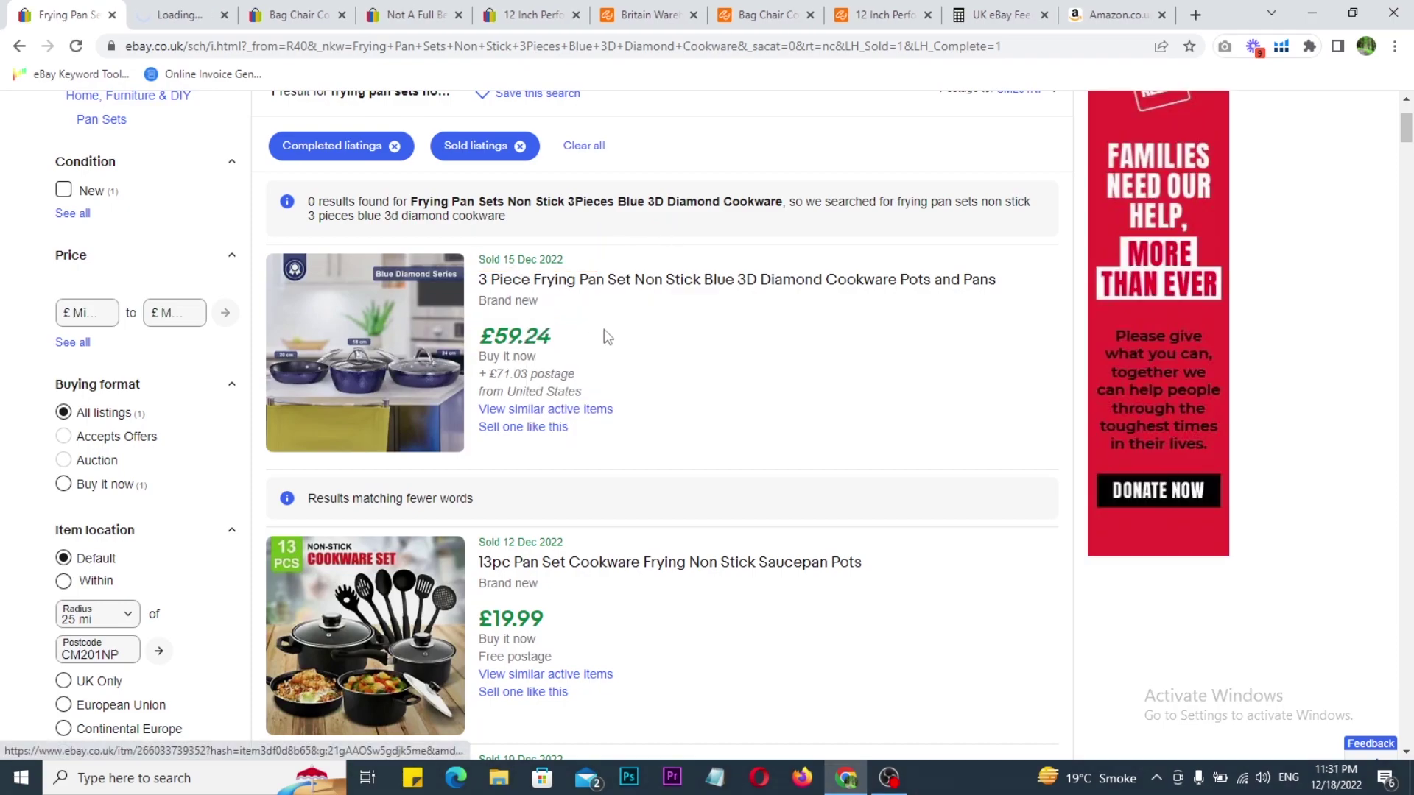
Browse the remaining sold pan and cookware listings for matching frying pan sets and their selling prices.
scroll(648, 442, "down", 15)
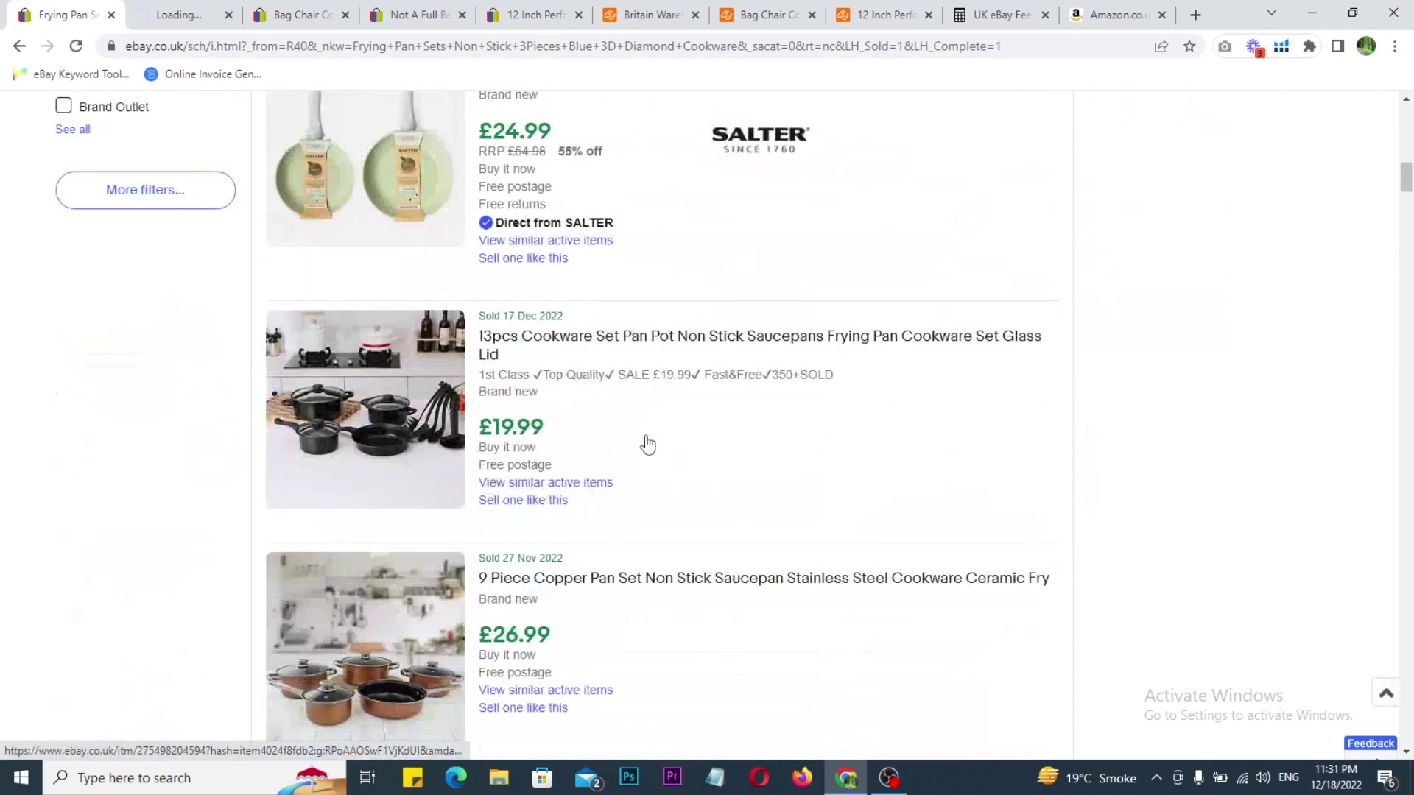
scroll(648, 445, "down", 3)
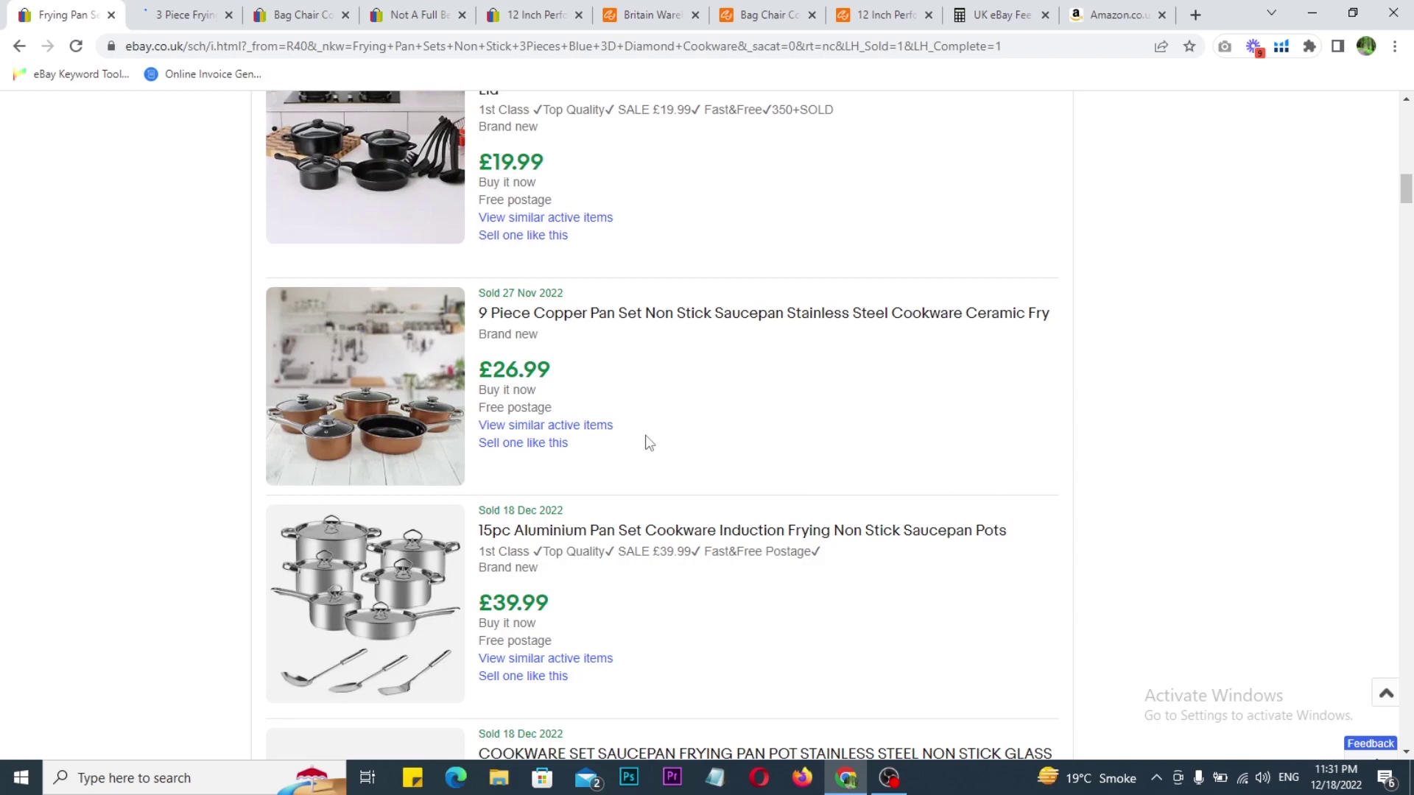
scroll(648, 442, "down", 9)
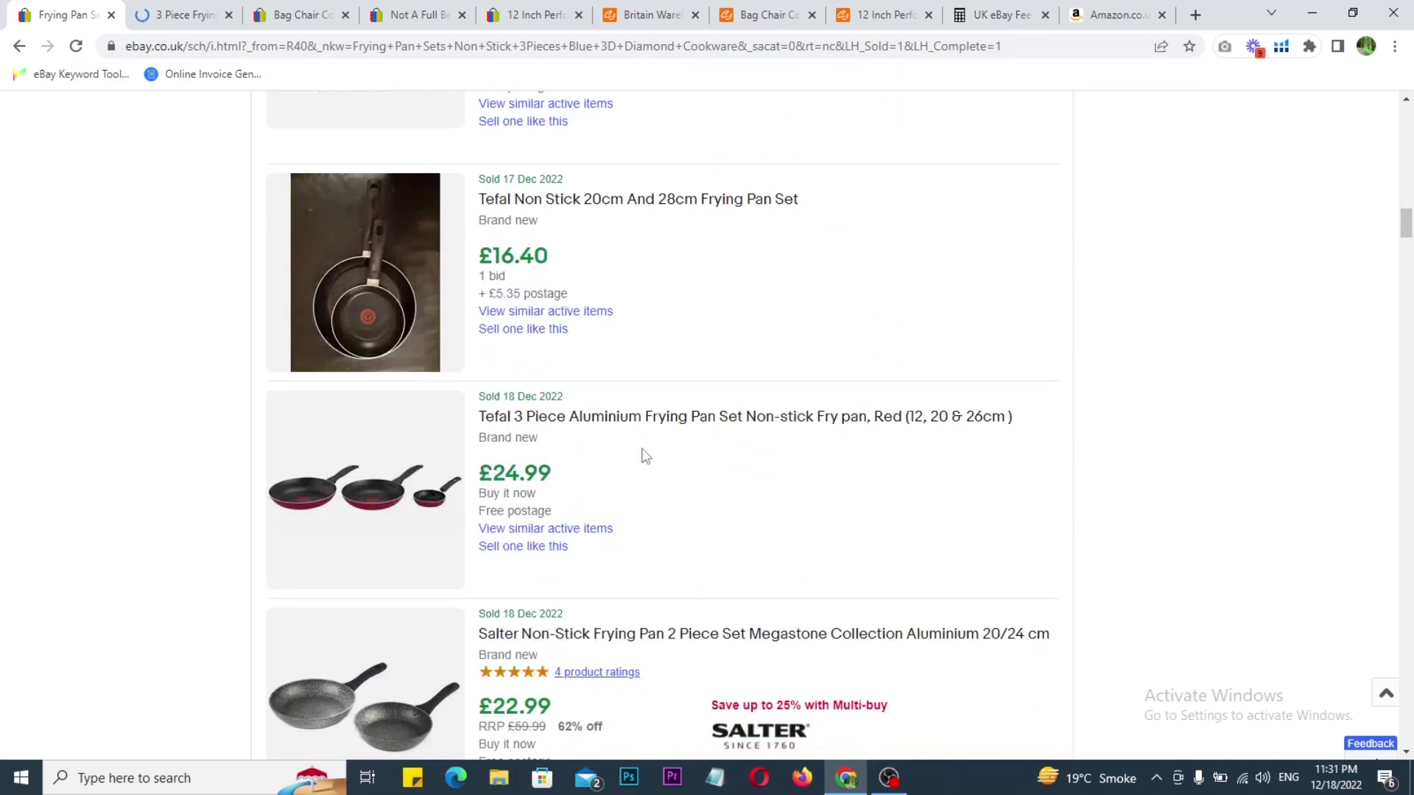
scroll(645, 457, "down", 4)
scroll(646, 457, "down", 4)
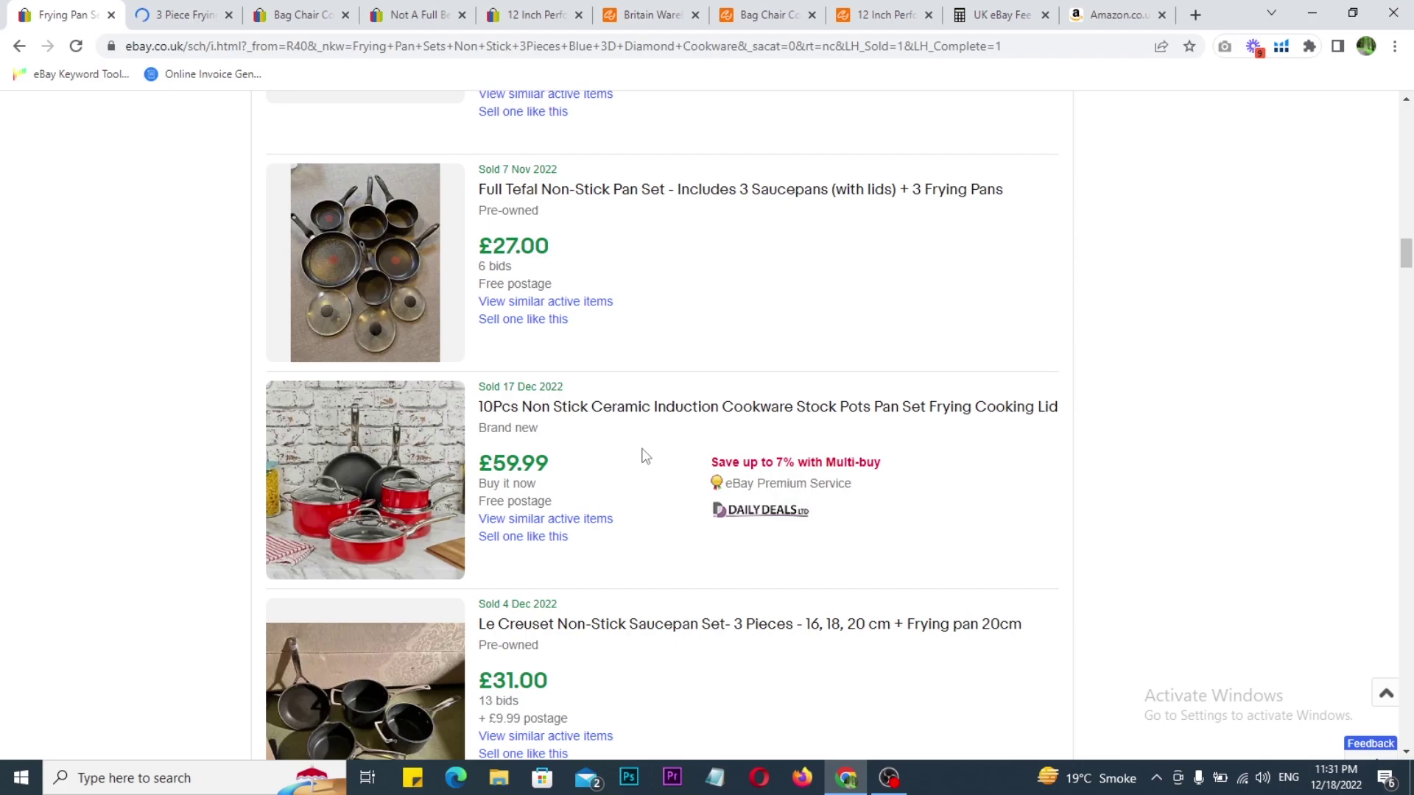
scroll(646, 456, "down", 11)
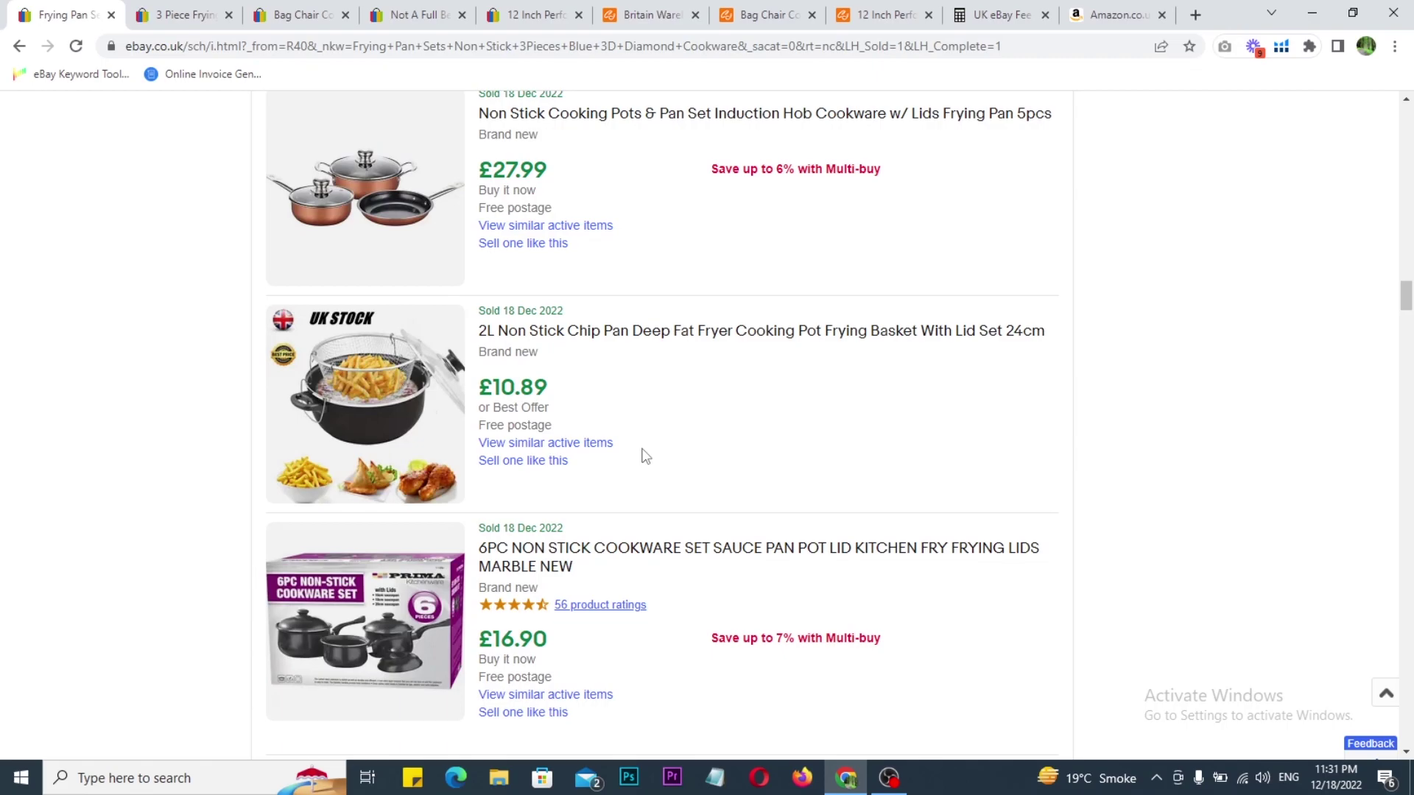
scroll(645, 456, "down", 10)
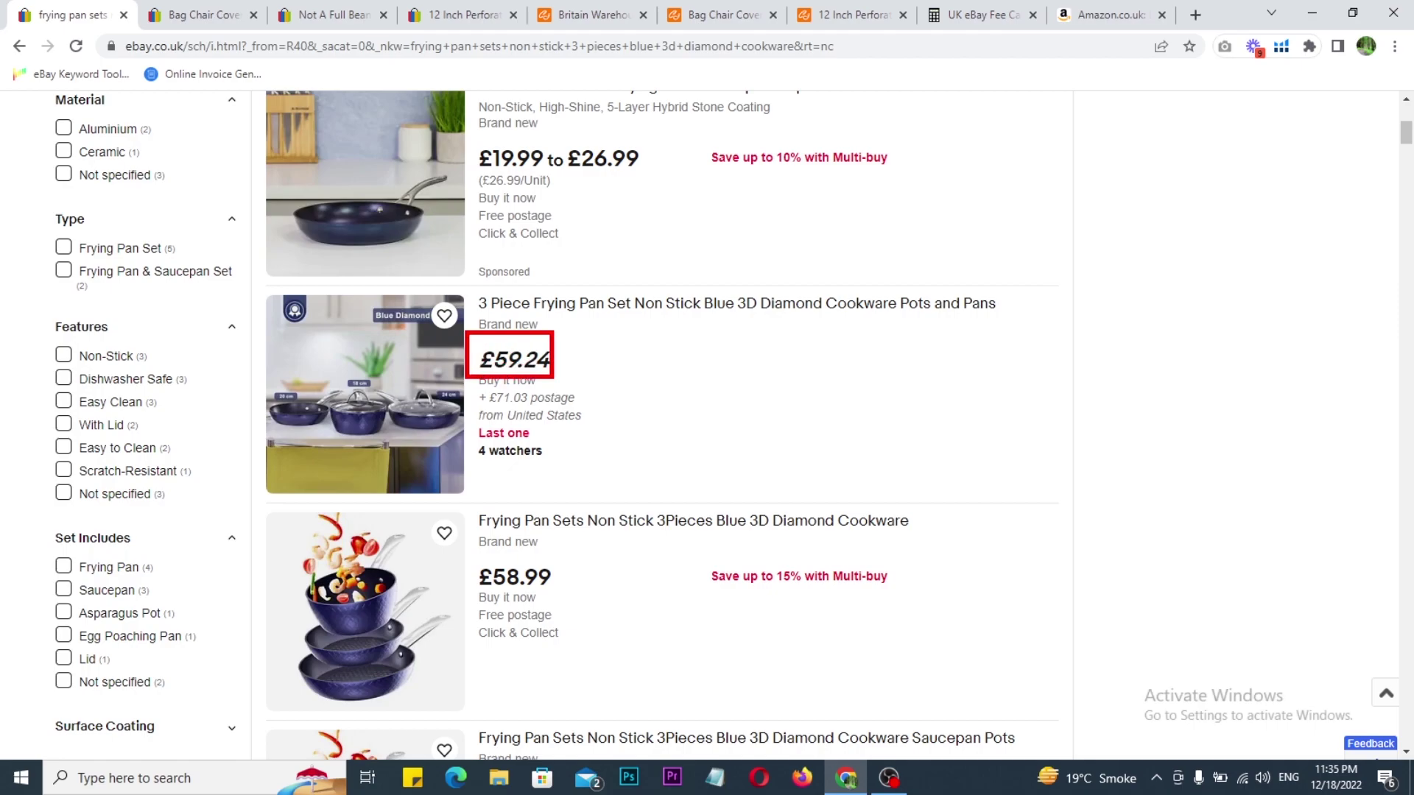
Box and tick the £58.99 frying pan set price in the active listings, box the neighbouring product photos, and clear the marks.
scroll(554, 383, "down", 5)
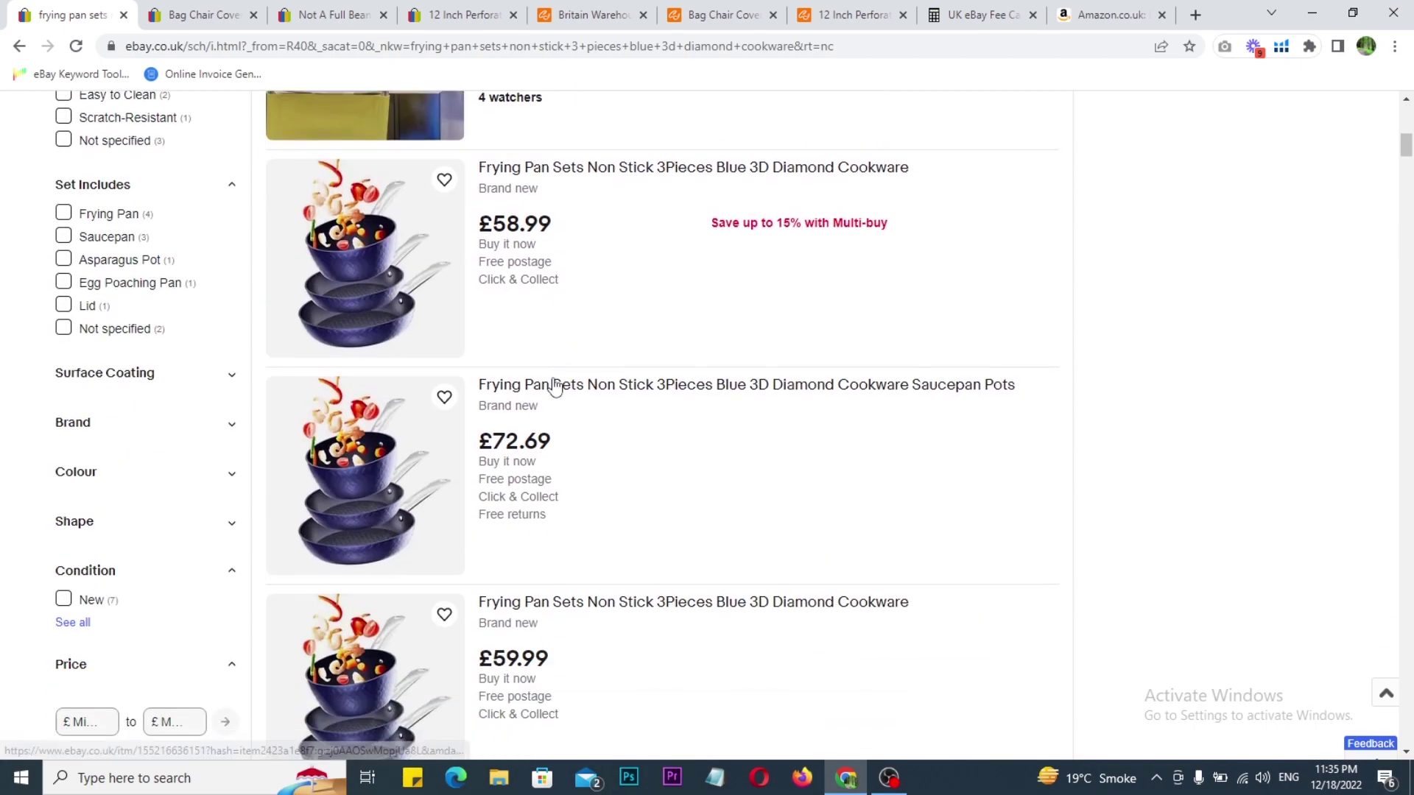
scroll(544, 398, "up", 2)
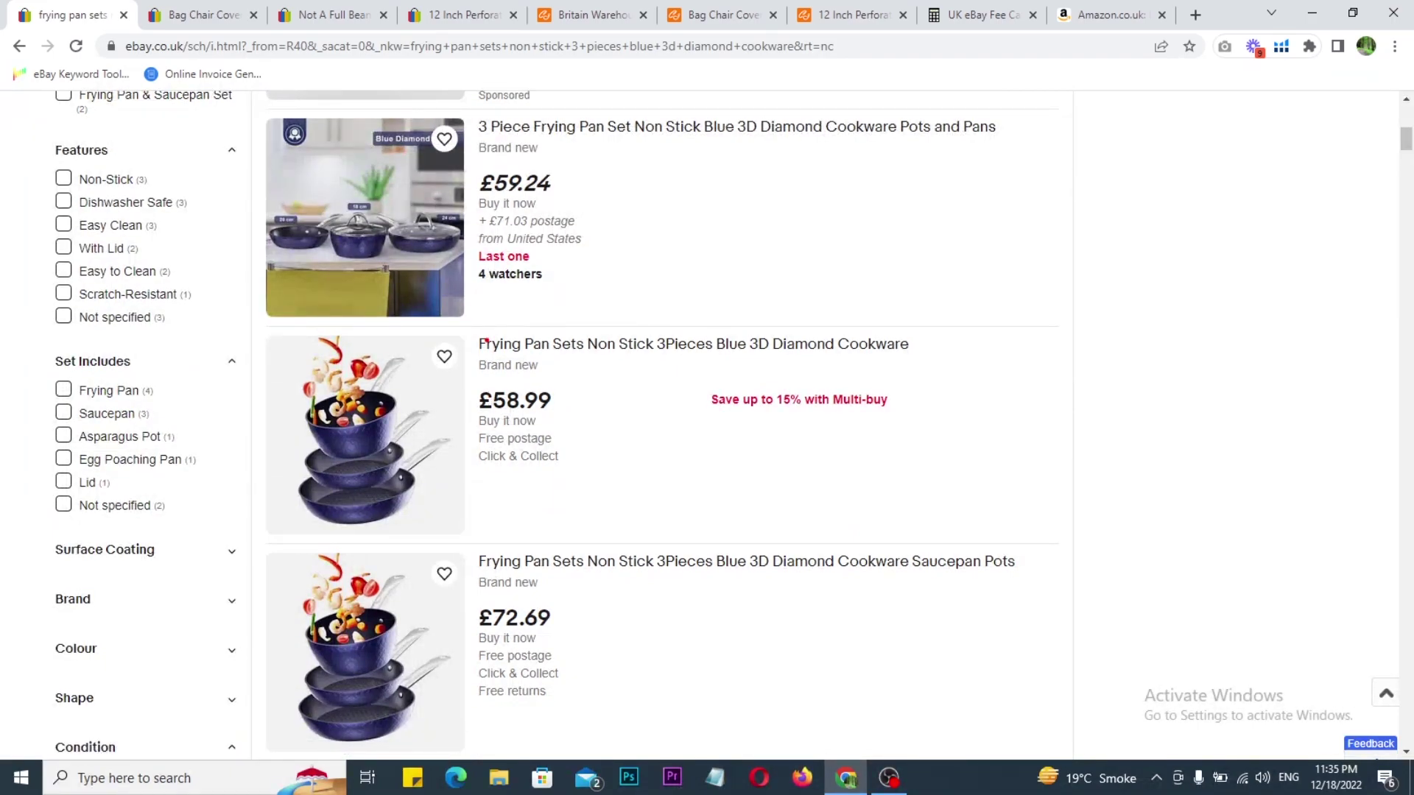
mouse_move(467, 376)
left_mouse_down()
mouse_move(586, 437)
mouse_move(587, 413)
mouse_move(649, 390)
left_mouse_up()
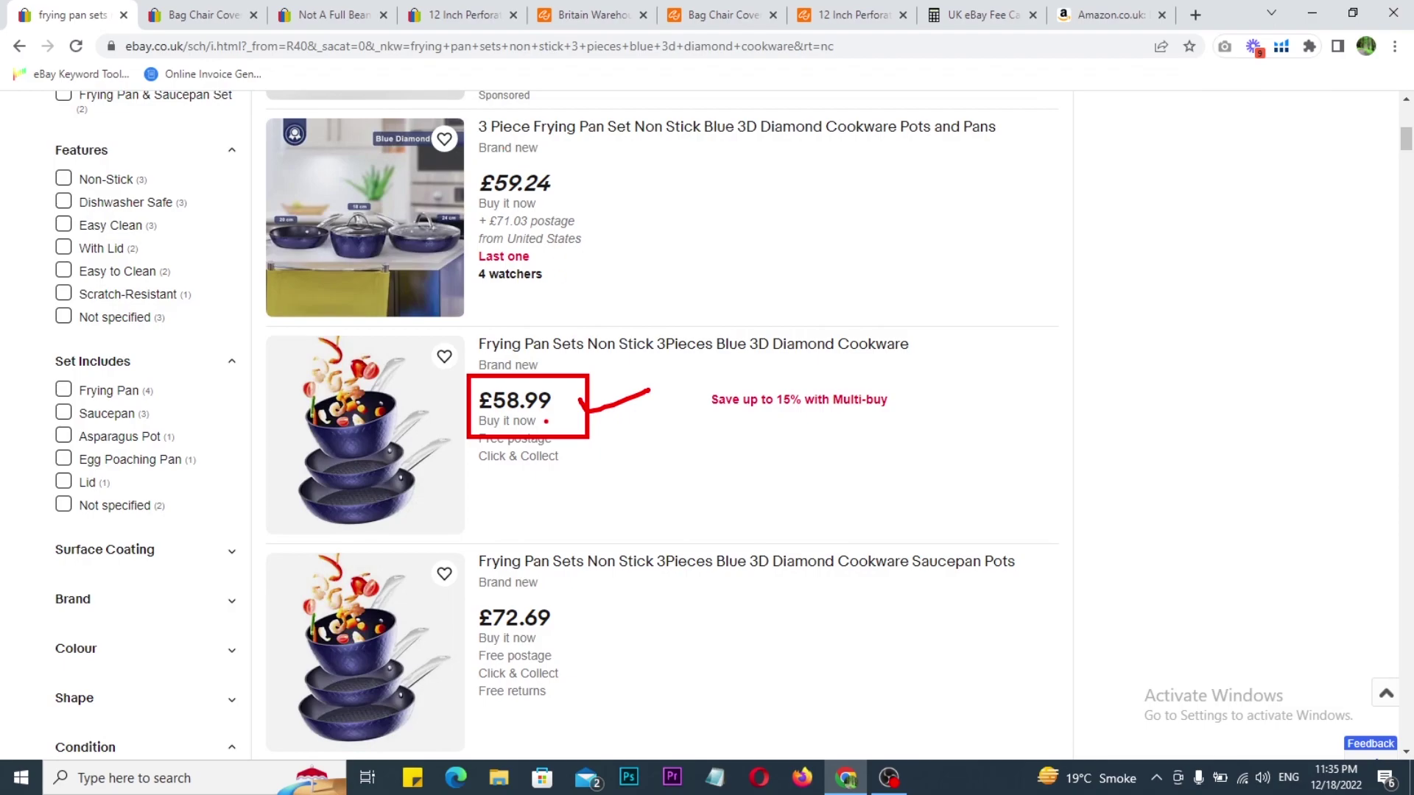
left_click_drag(268, 339, 464, 503)
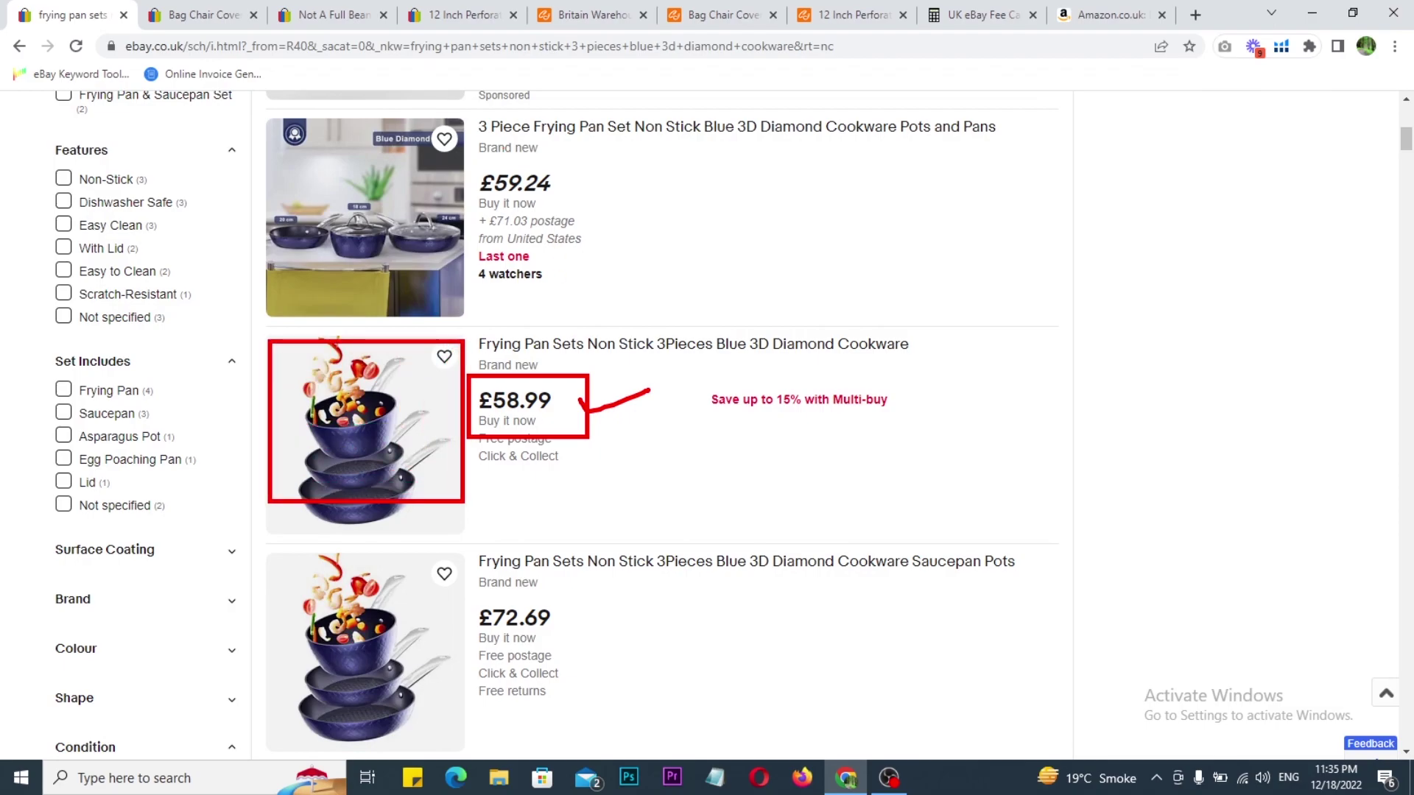
left_click_drag(283, 560, 474, 740)
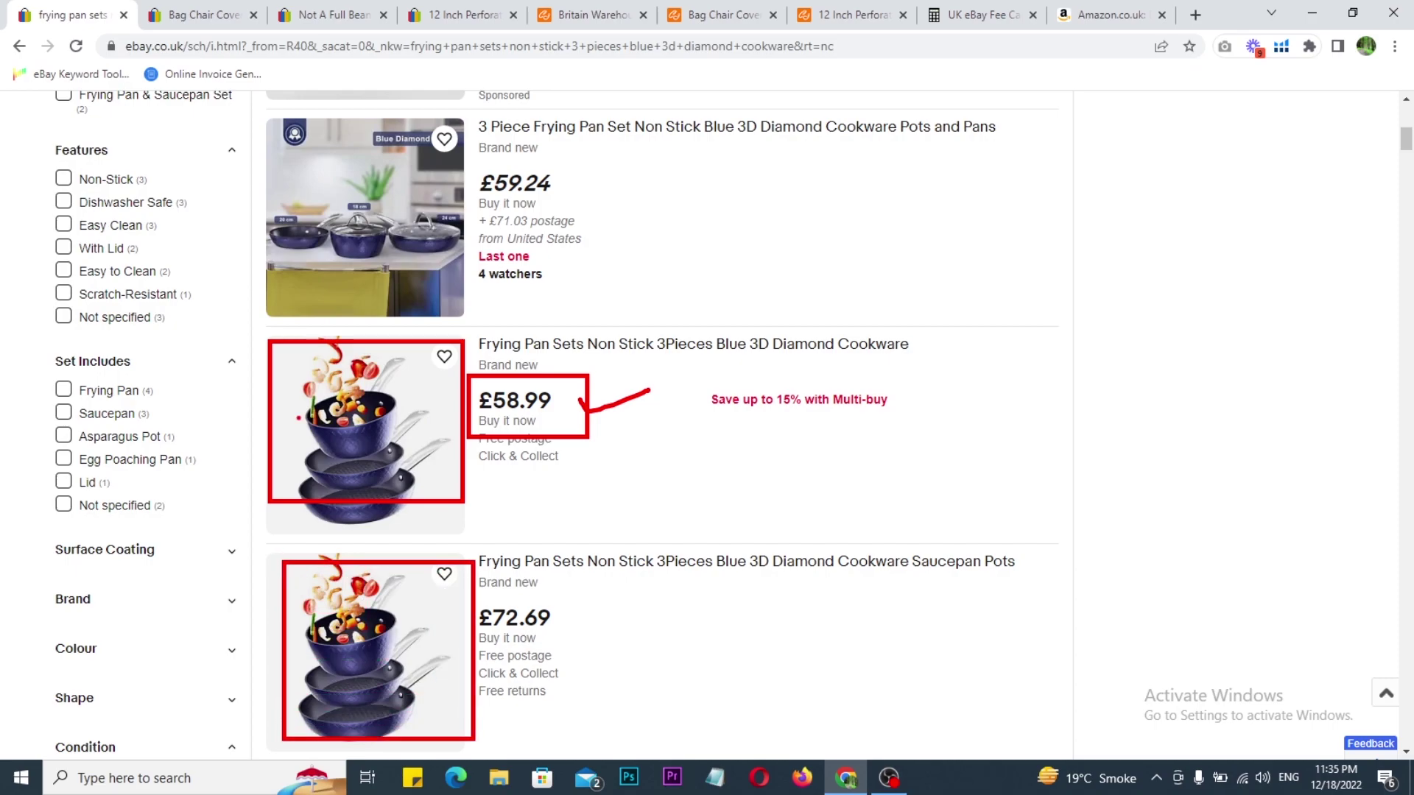
mouse_move(255, 115)
left_mouse_down()
mouse_move(495, 289)
mouse_move(497, 312)
left_mouse_up()
key("Escape")
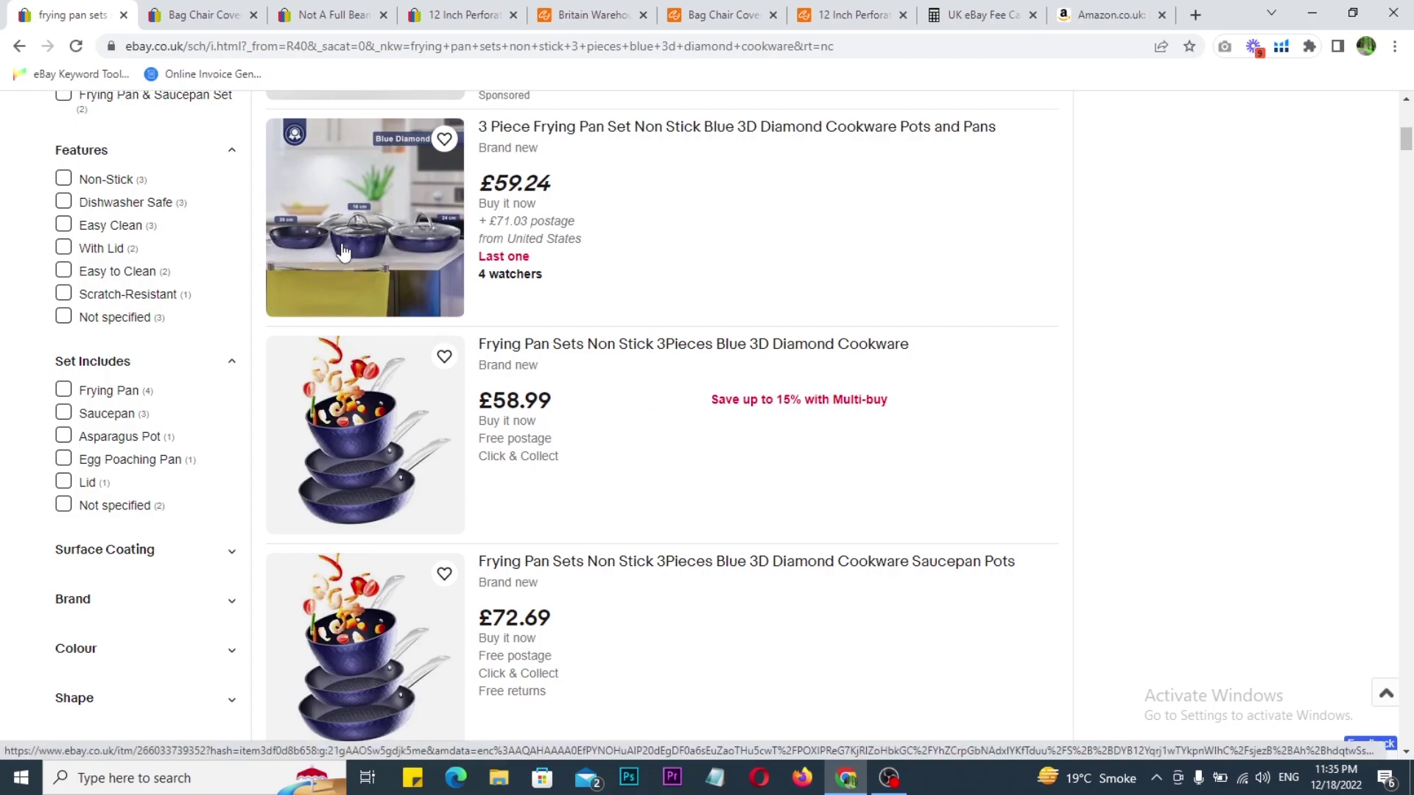
Compare the active frying pan set prices and open the 3 Piece Frying Pan Set Non Stick Blue 3D Diamond Cookware listing in a new tab.
scroll(681, 440, "down", 4)
scroll(681, 440, "down", 2)
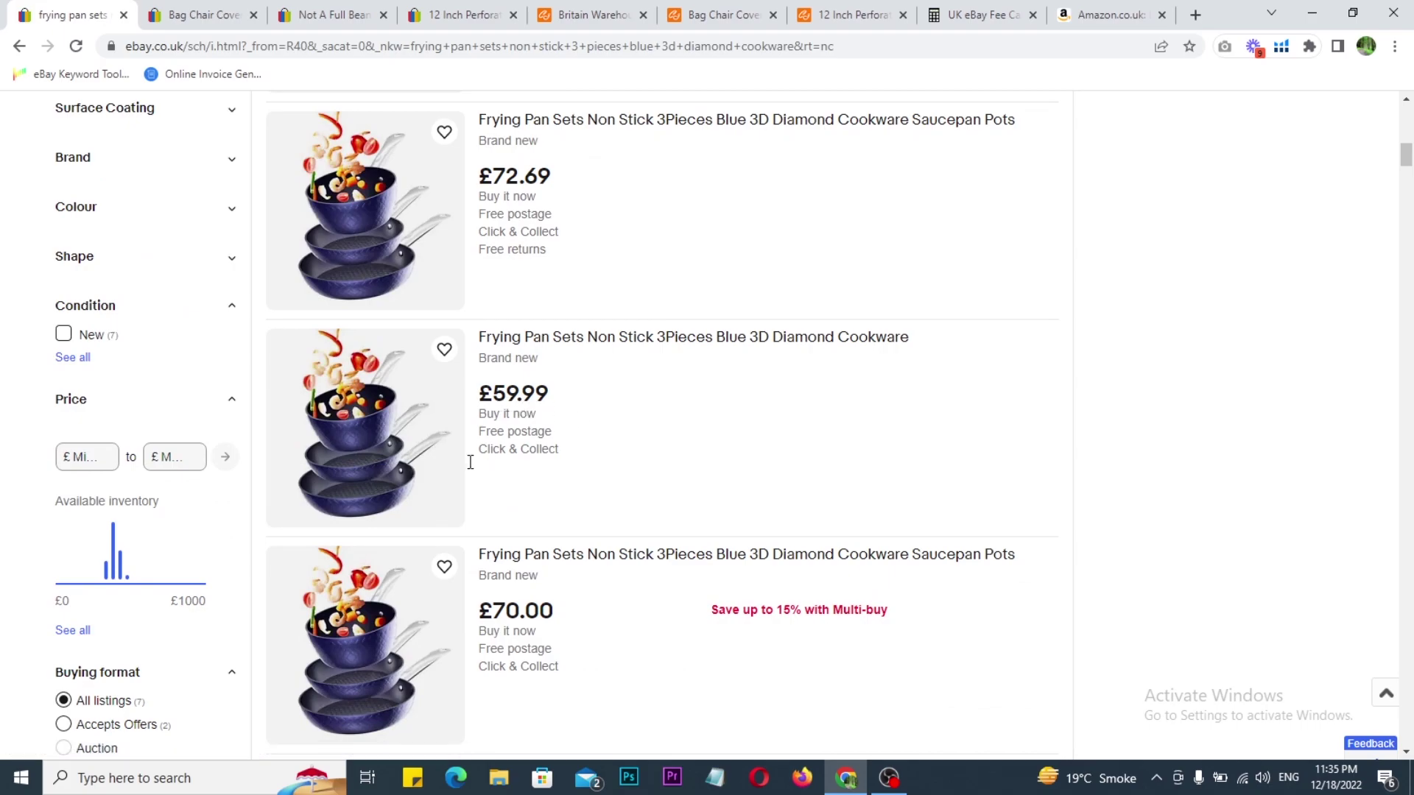
scroll(328, 442, "down", 5)
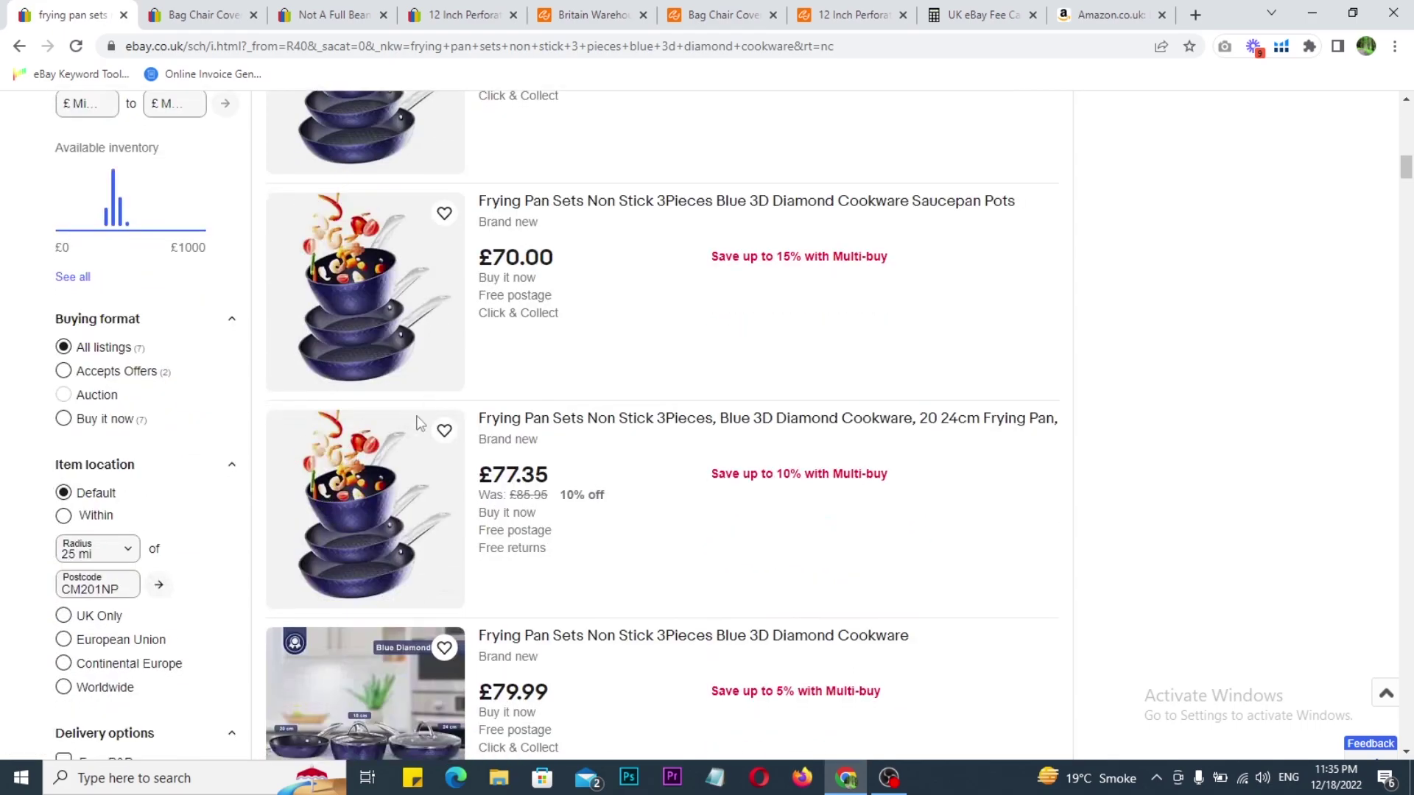
scroll(324, 544, "down", 1)
scroll(331, 550, "down", 3)
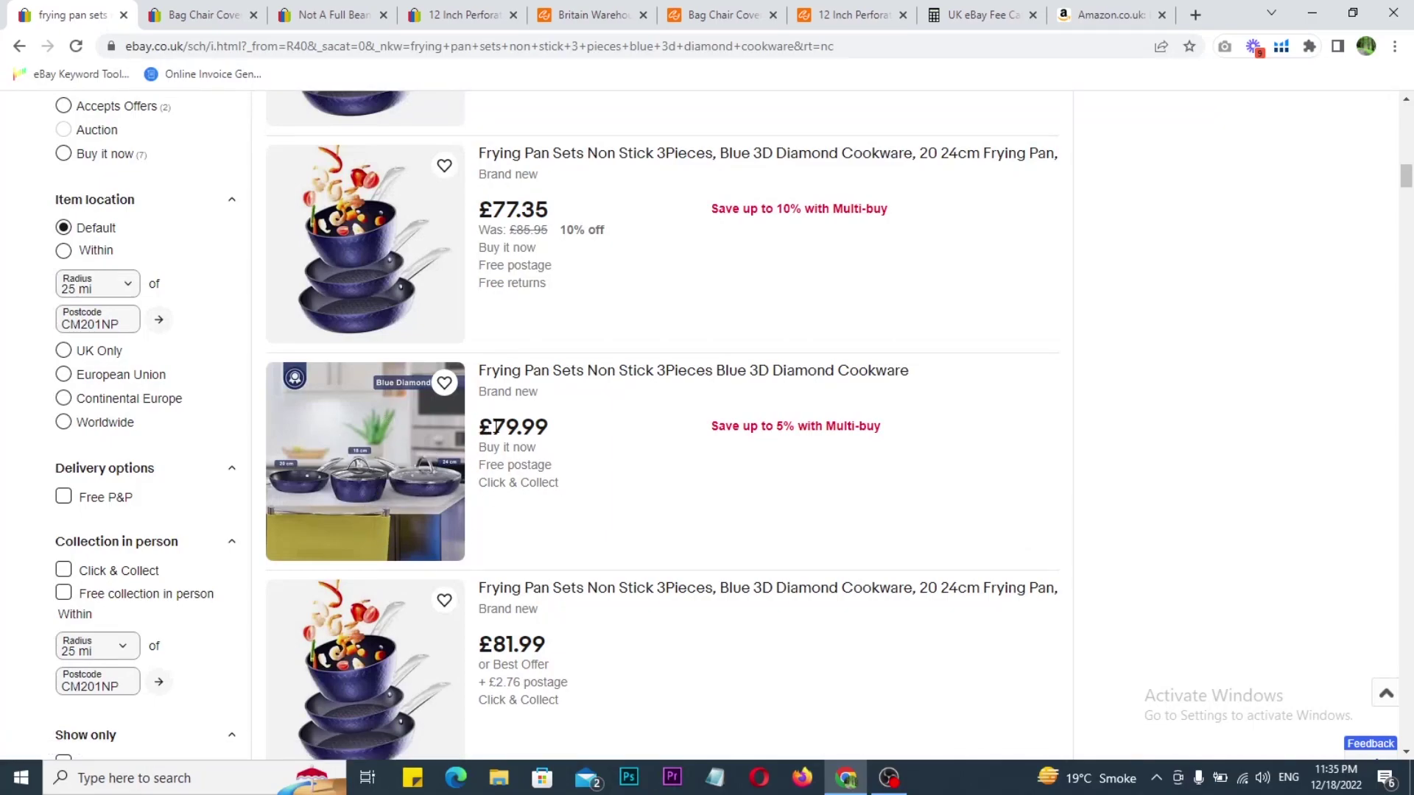
scroll(568, 561, "up", 15)
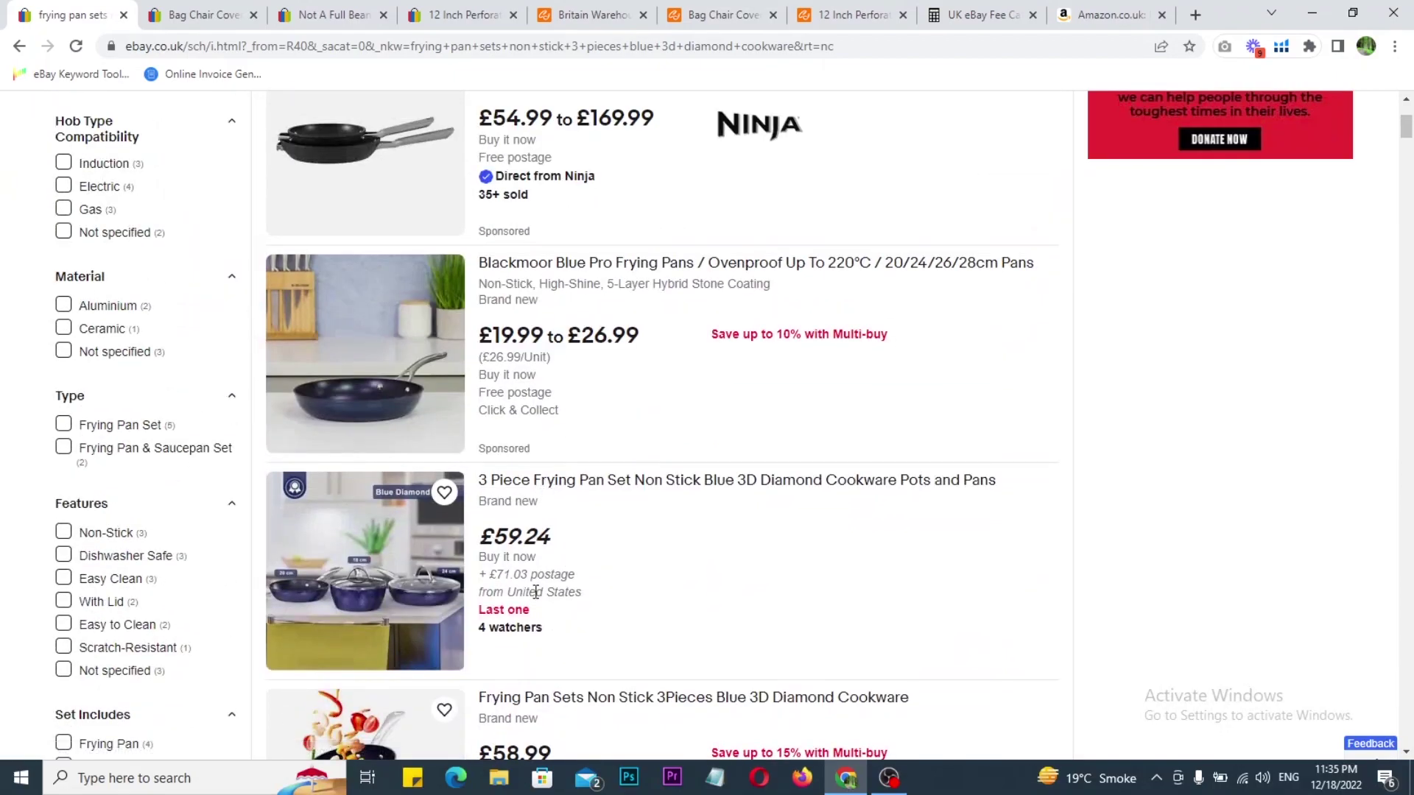
scroll(539, 546, "down", 2)
right_click(530, 313)
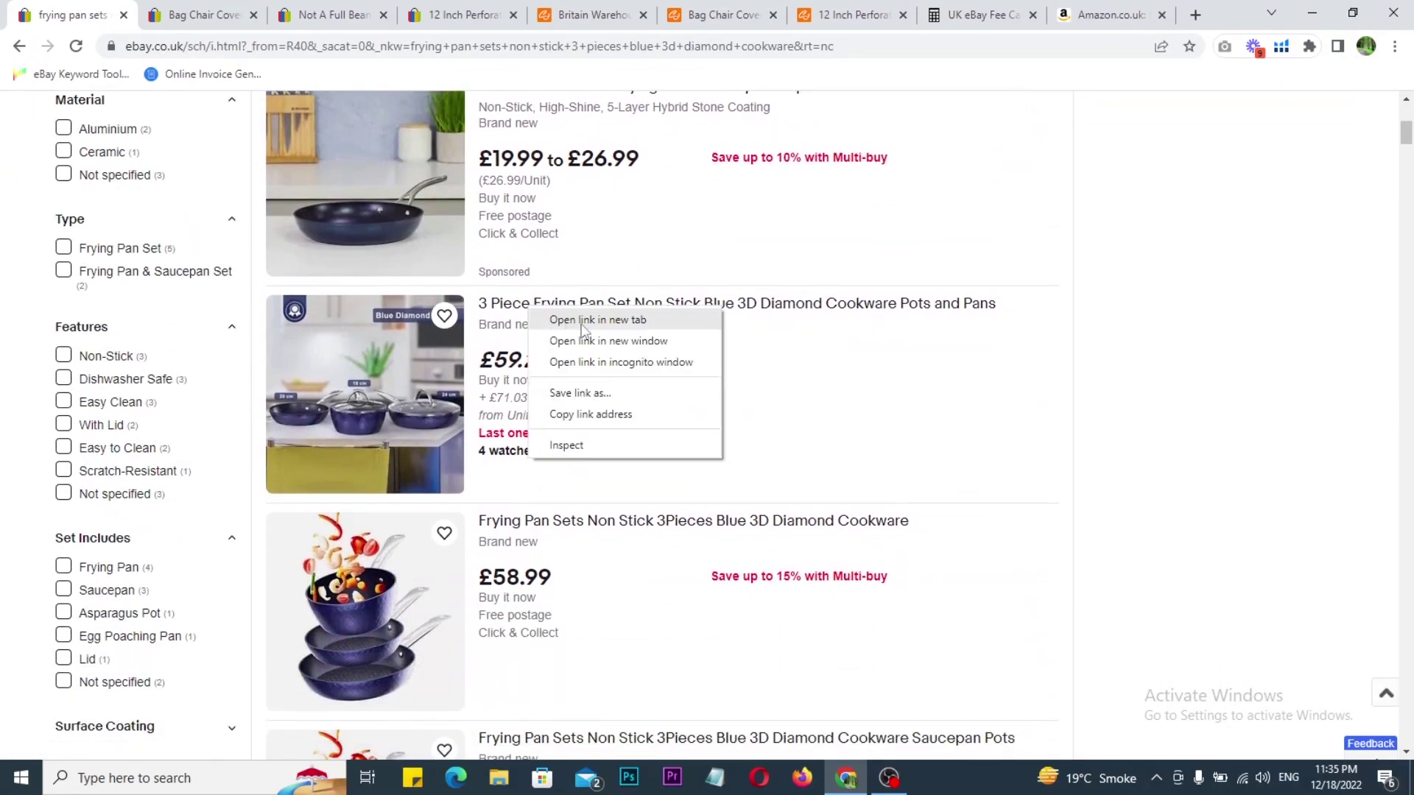
left_click(582, 318)
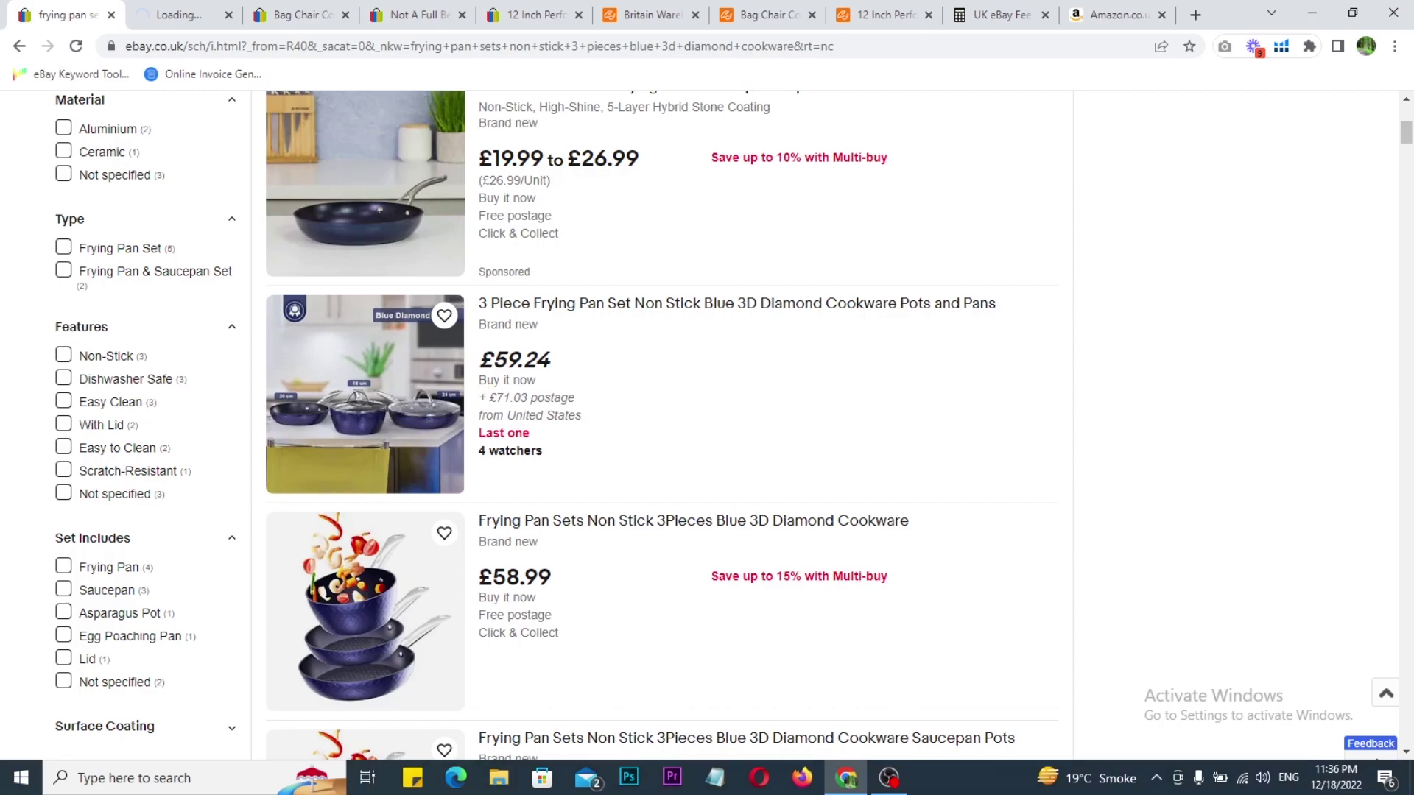
Box and tick the £59.24 price of the 3 Piece Frying Pan Set listing, write a 5 beside it, and clear the marks.
left_click_drag(472, 332, 612, 483)
left_click_drag(591, 378, 639, 369)
mouse_move(869, 356)
left_mouse_down()
mouse_move(895, 376)
mouse_move(871, 416)
left_mouse_up()
left_click_drag(867, 356, 953, 347)
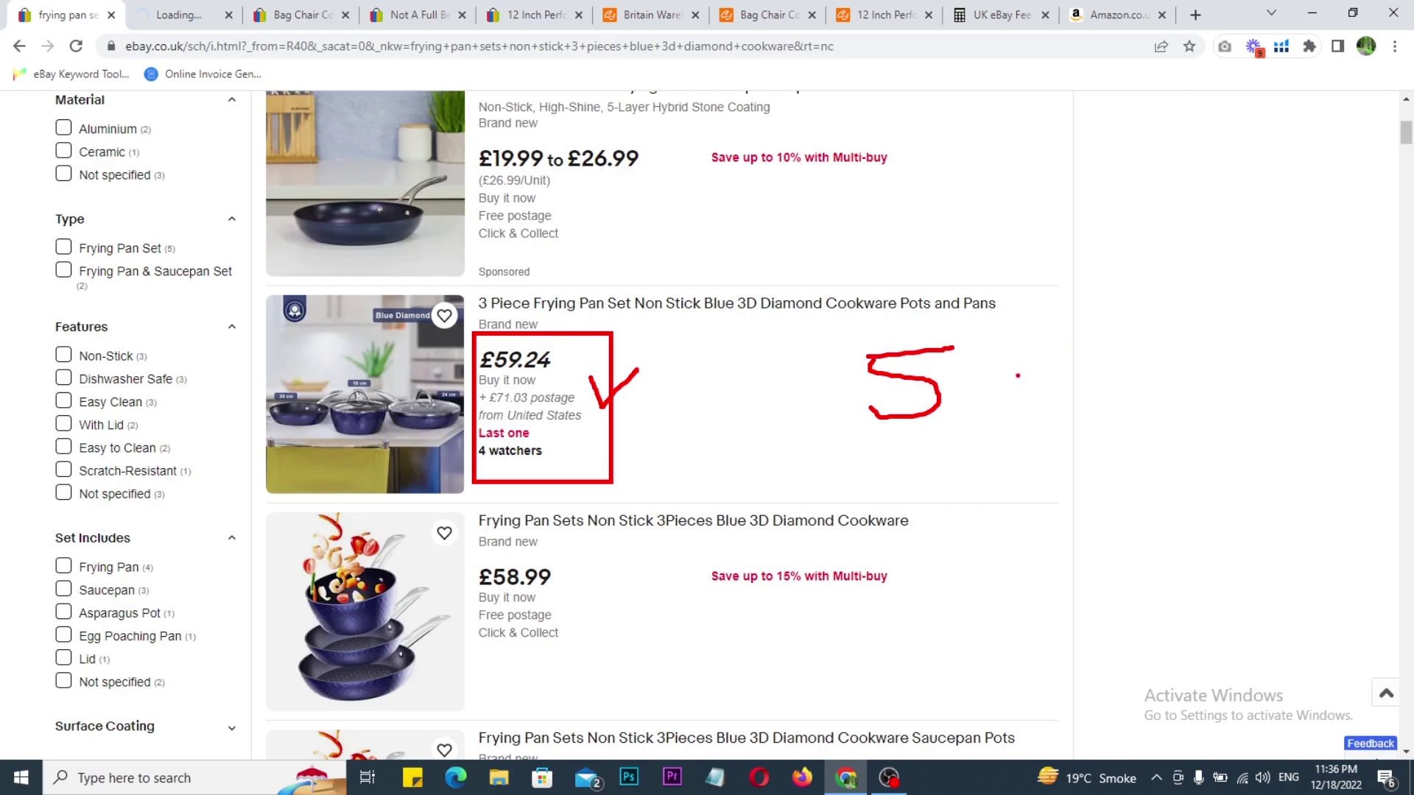
key("Escape")
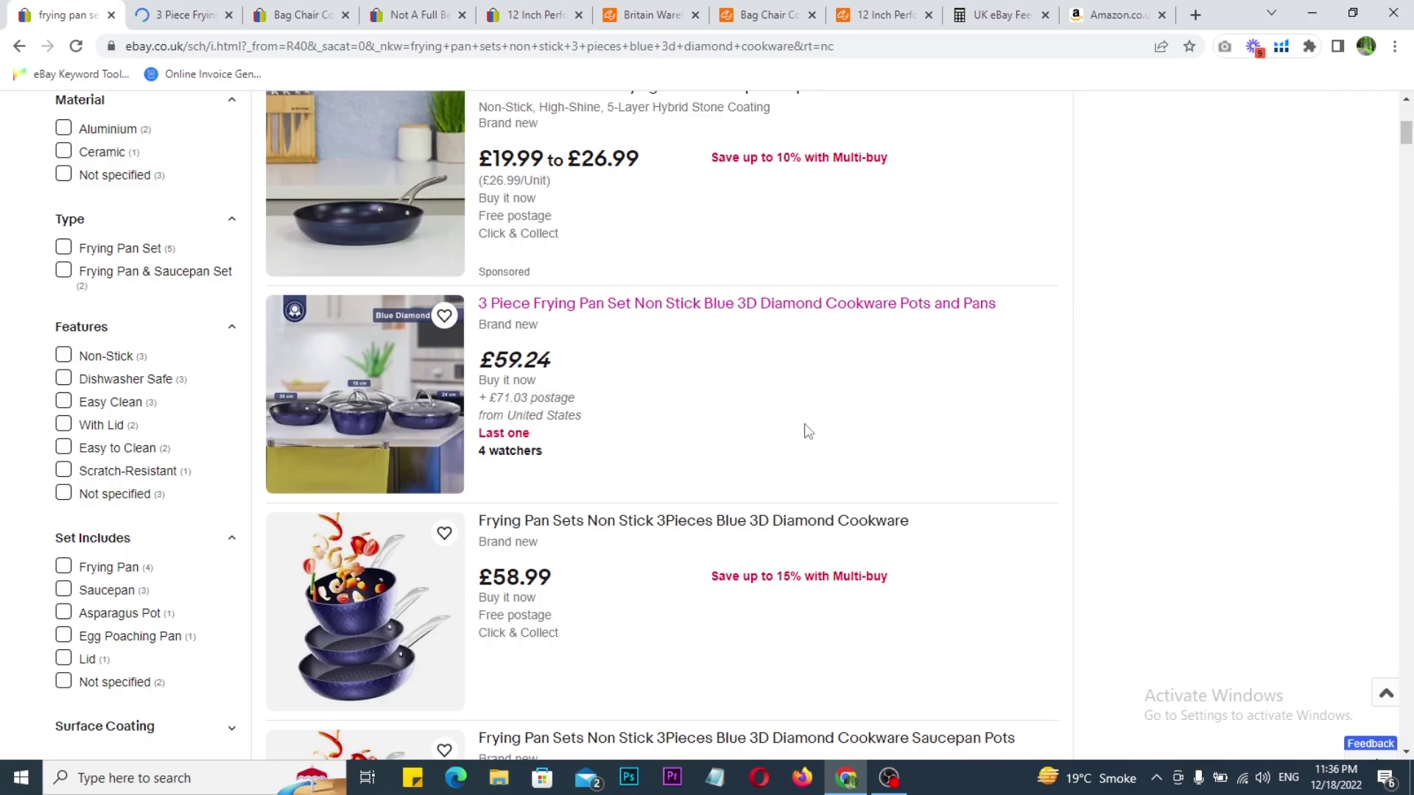
View the opened 3 Piece Frying Pan Set listing, box and tick its US $71.99 and £59.24 prices, and clear the marks.
left_click(192, 10)
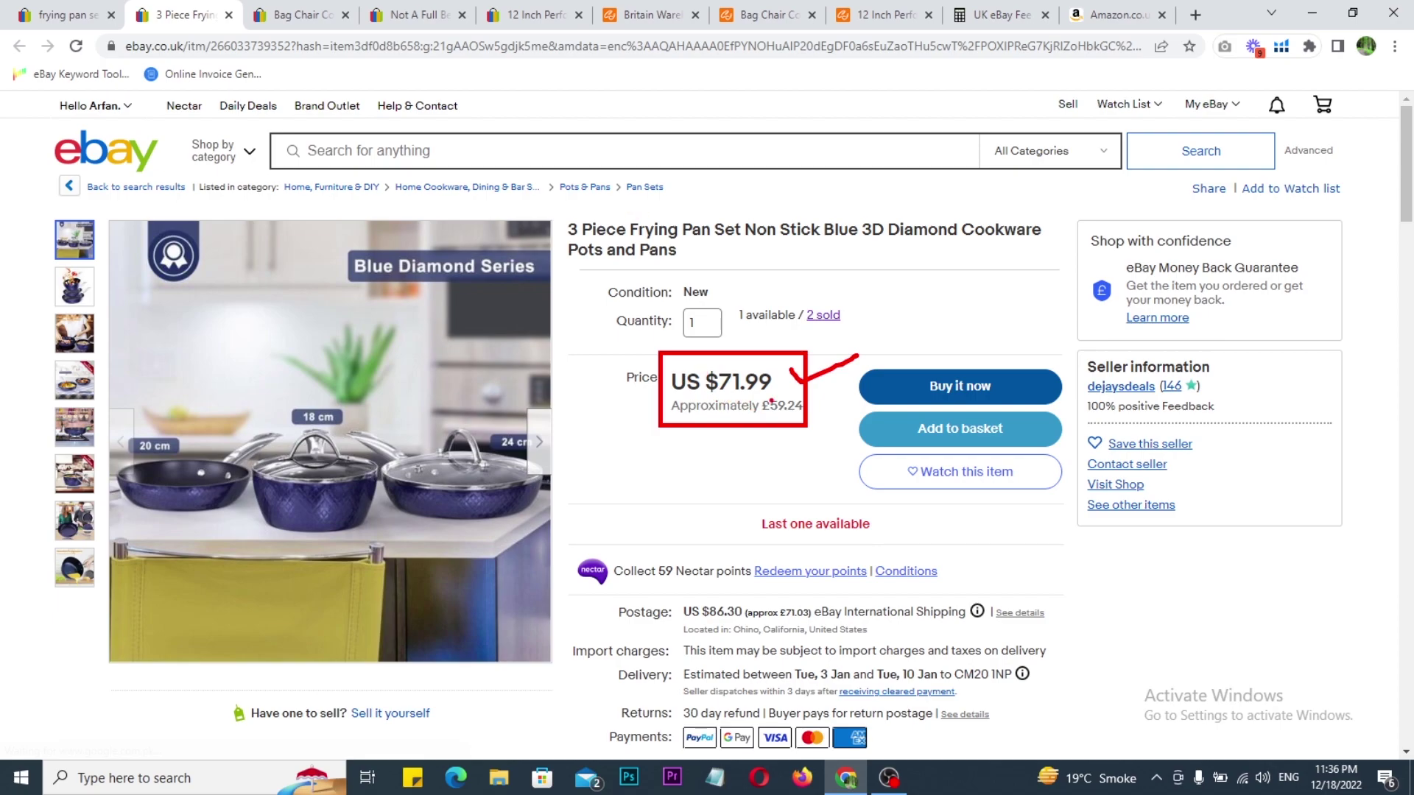
left_click_drag(755, 387, 816, 428)
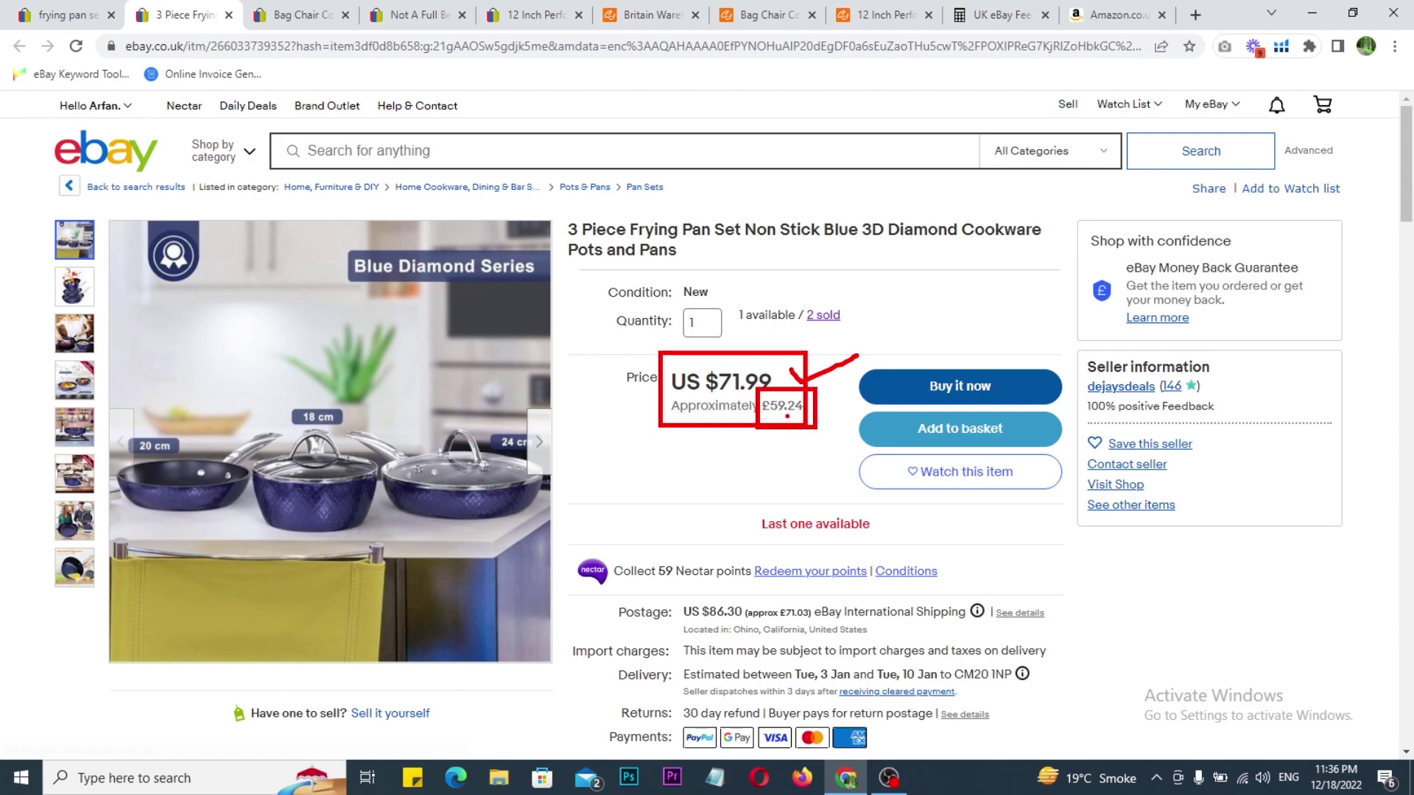
left_click_drag(618, 380, 685, 356)
key("Escape")
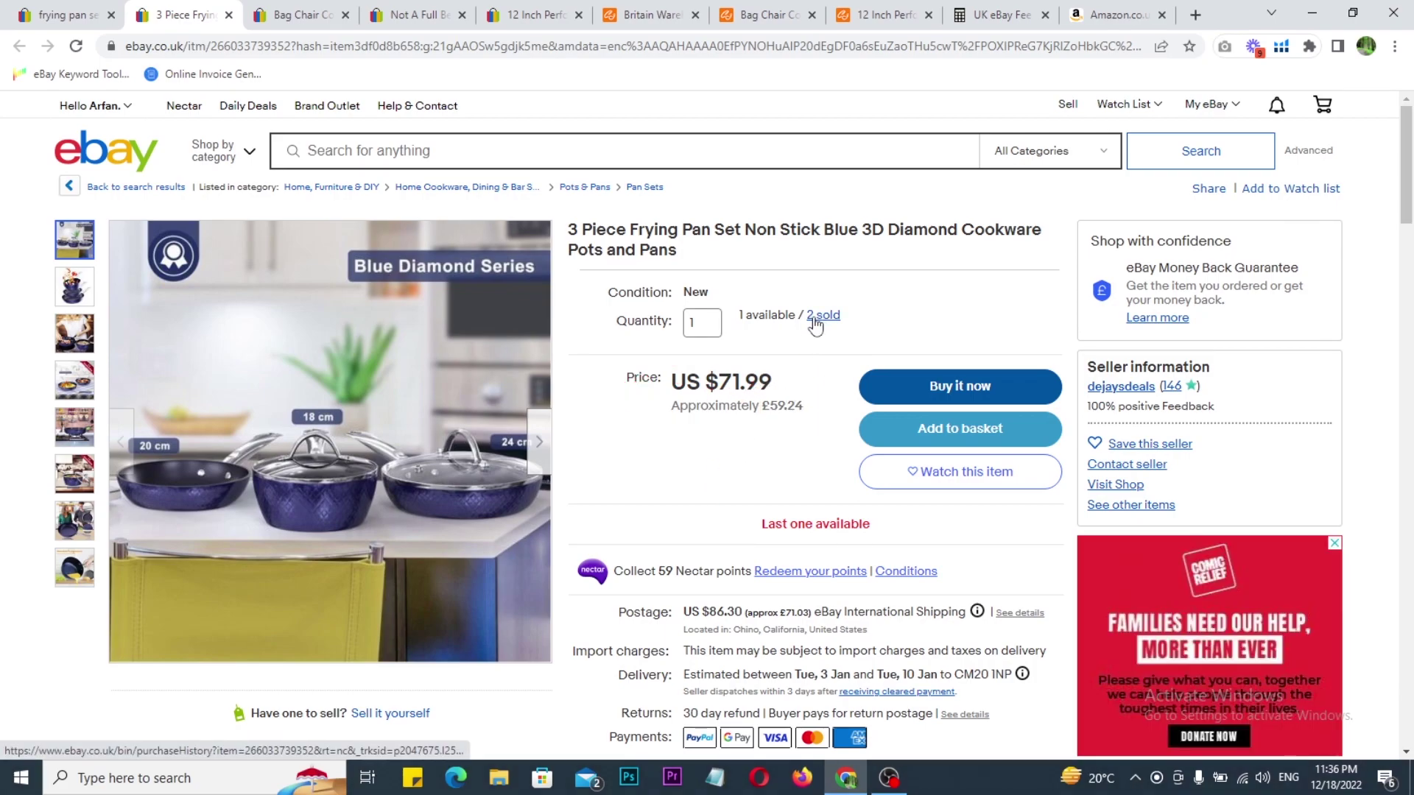
Mark the frying pan set listing's sold count, box and tick its seller information, and clear the marks.
key("ctrl+2")
mouse_move(791, 291)
left_mouse_down()
mouse_move(857, 339)
mouse_move(985, 282)
left_mouse_up()
left_click_drag(1065, 339, 1257, 433)
left_click_drag(1232, 387, 1303, 370)
key("Escape")
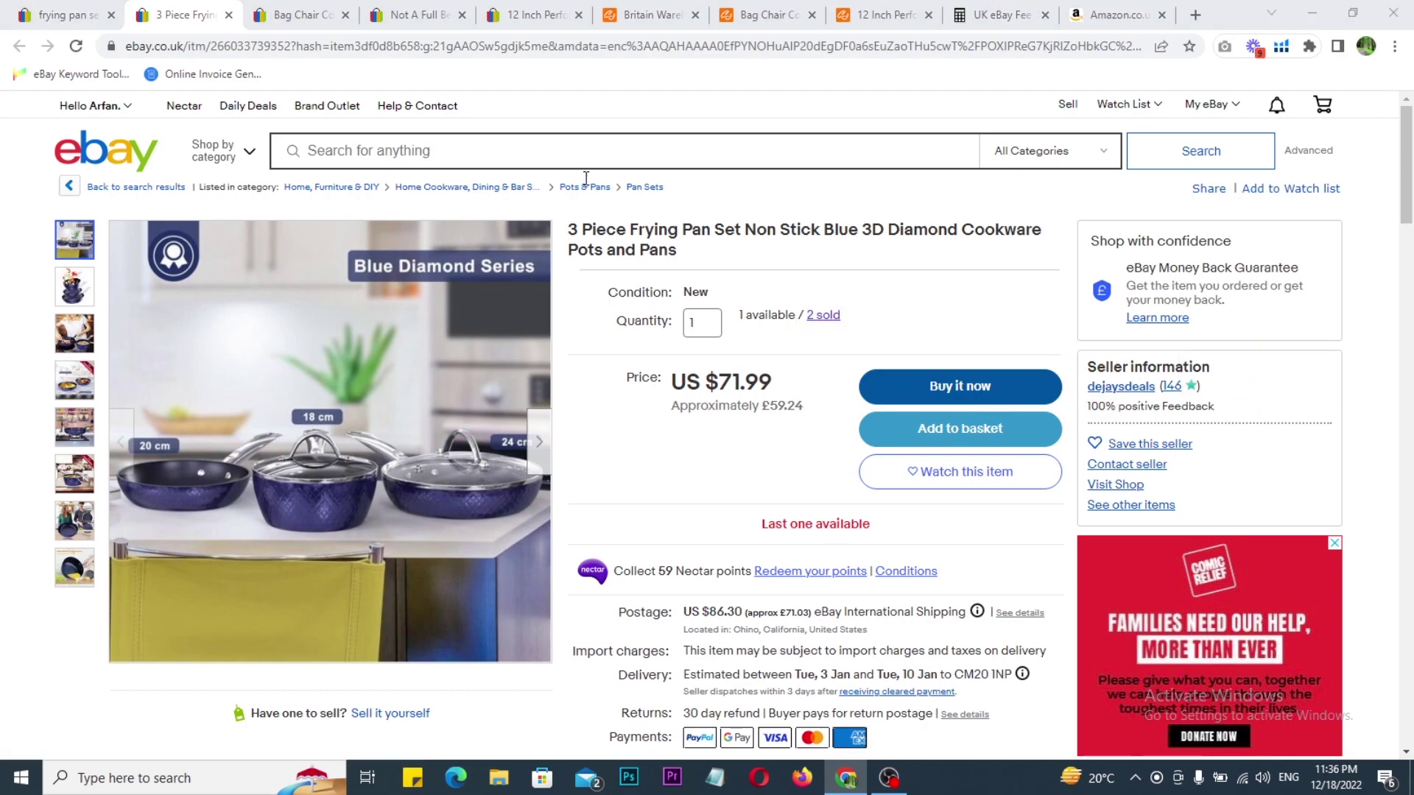
Return to the active frying pan set search results and compare the prices of the matching listings.
left_click(63, 15)
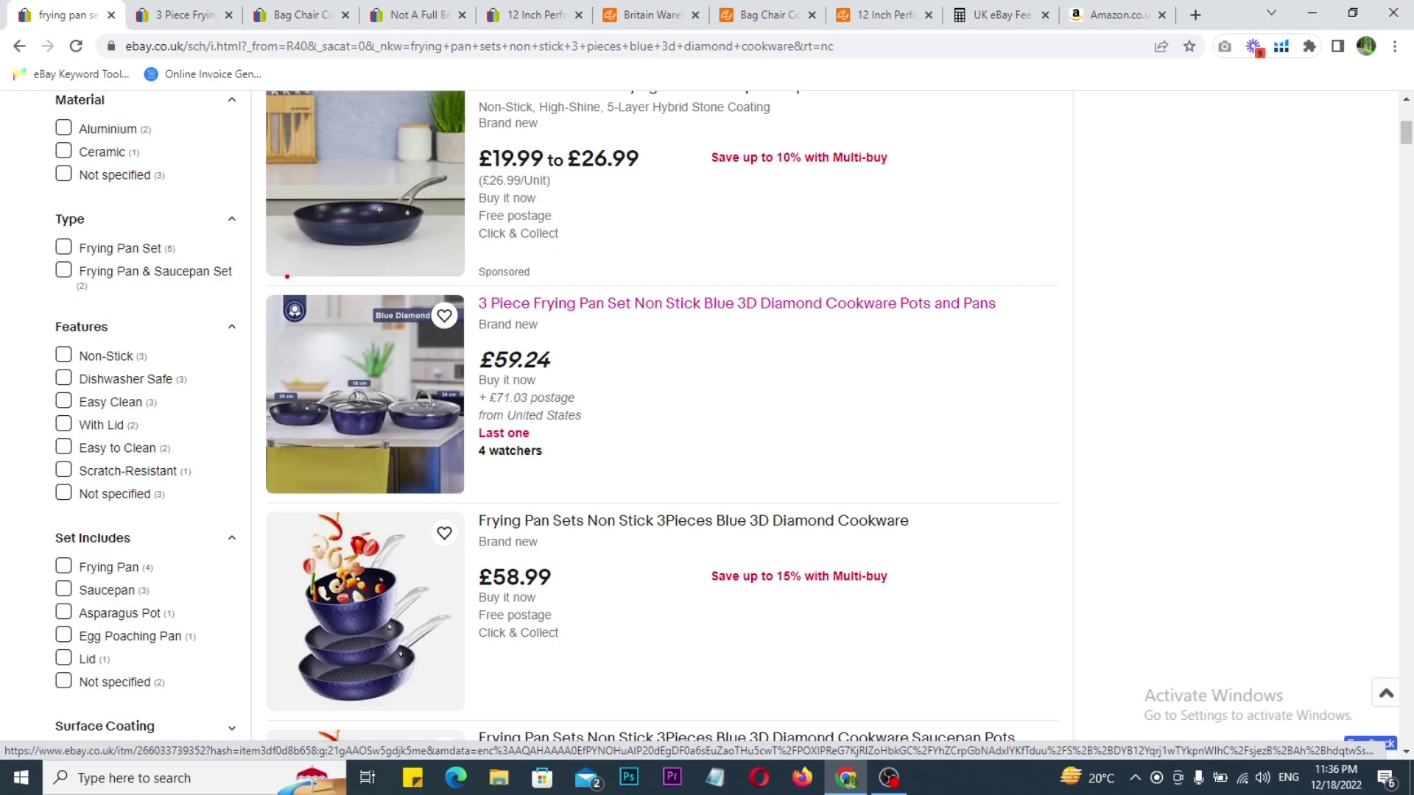
scroll(339, 416, "down", 8)
scroll(496, 474, "up", 4)
scroll(496, 414, "down", 3)
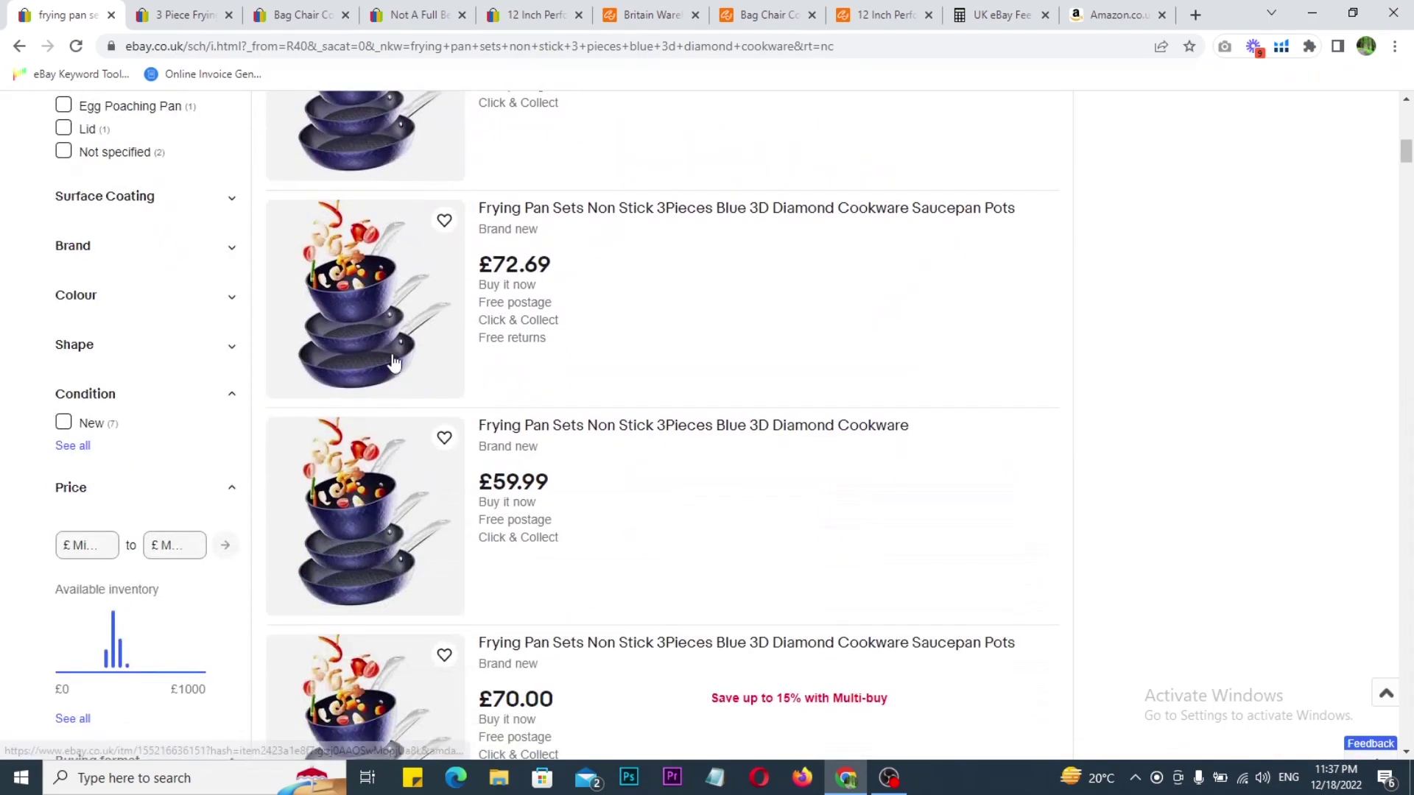
scroll(394, 361, "down", 4)
Switch to the CJdropshipping bag chair cover page, box and tick its £40.32 product price, and clear the marks.
left_click(765, 15)
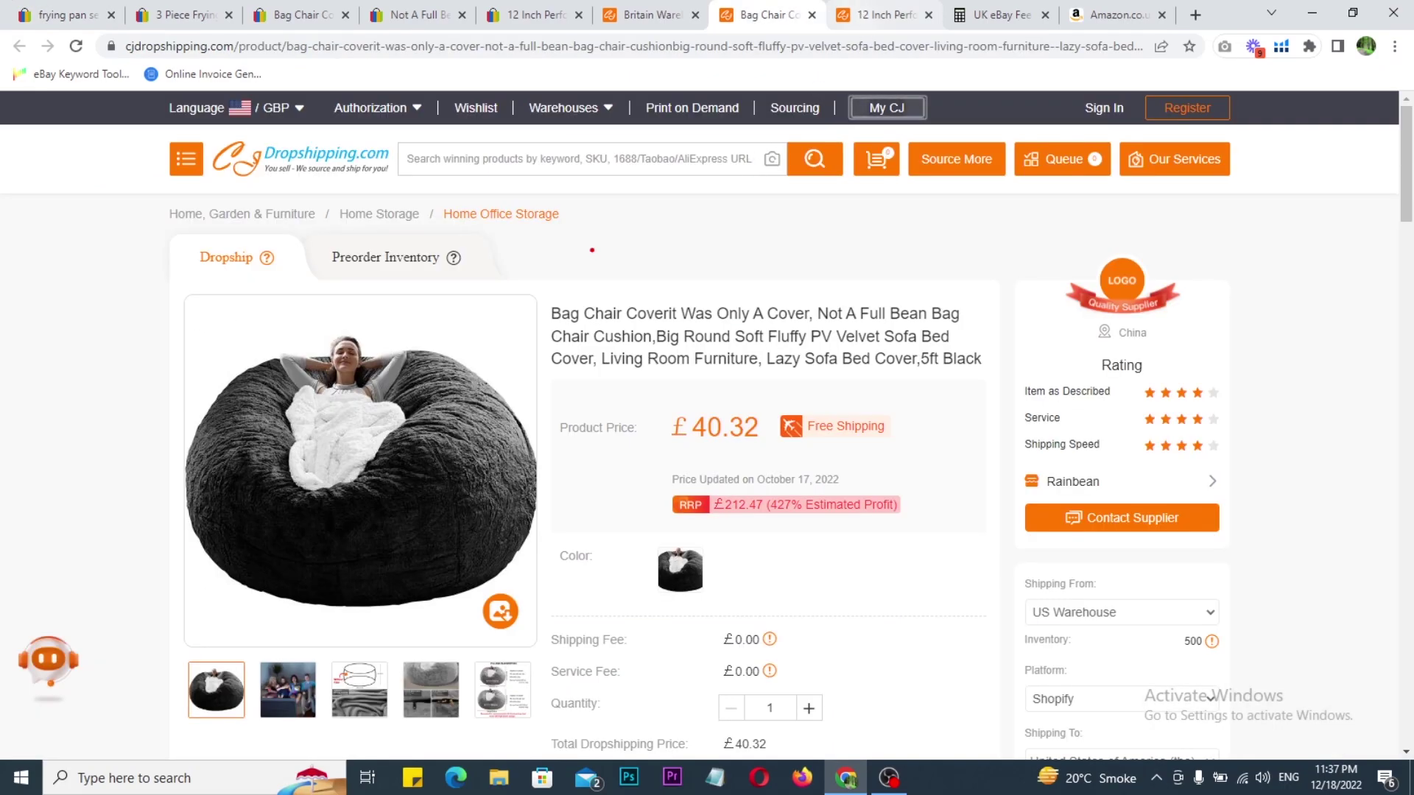
left_click_drag(532, 270, 839, 549)
left_click_drag(816, 378, 920, 352)
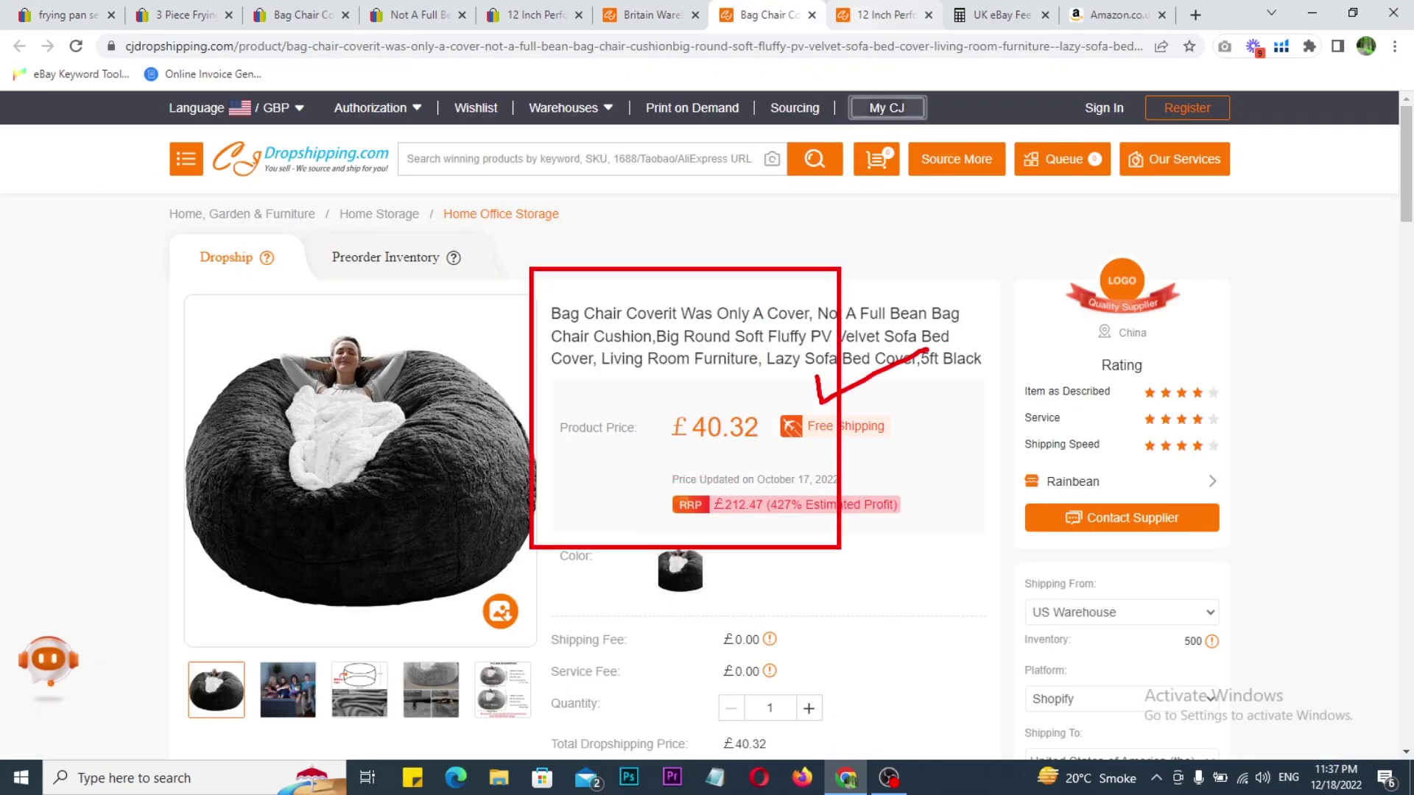
key("Escape")
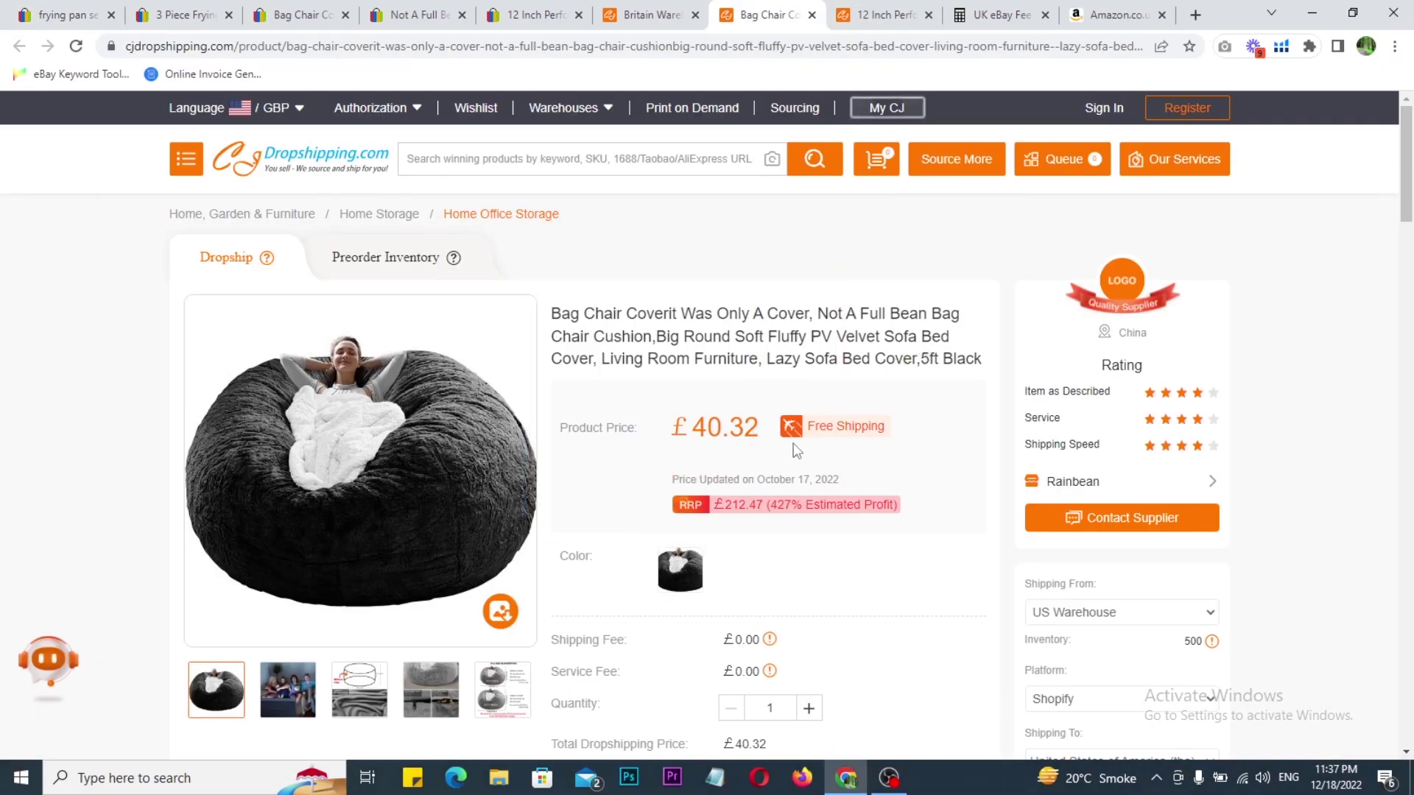
Browse the active eBay bag chair cover listings and compare their asking prices with the supplier price.
left_click(294, 15)
scroll(573, 400, "up", 5)
scroll(573, 400, "down", 3)
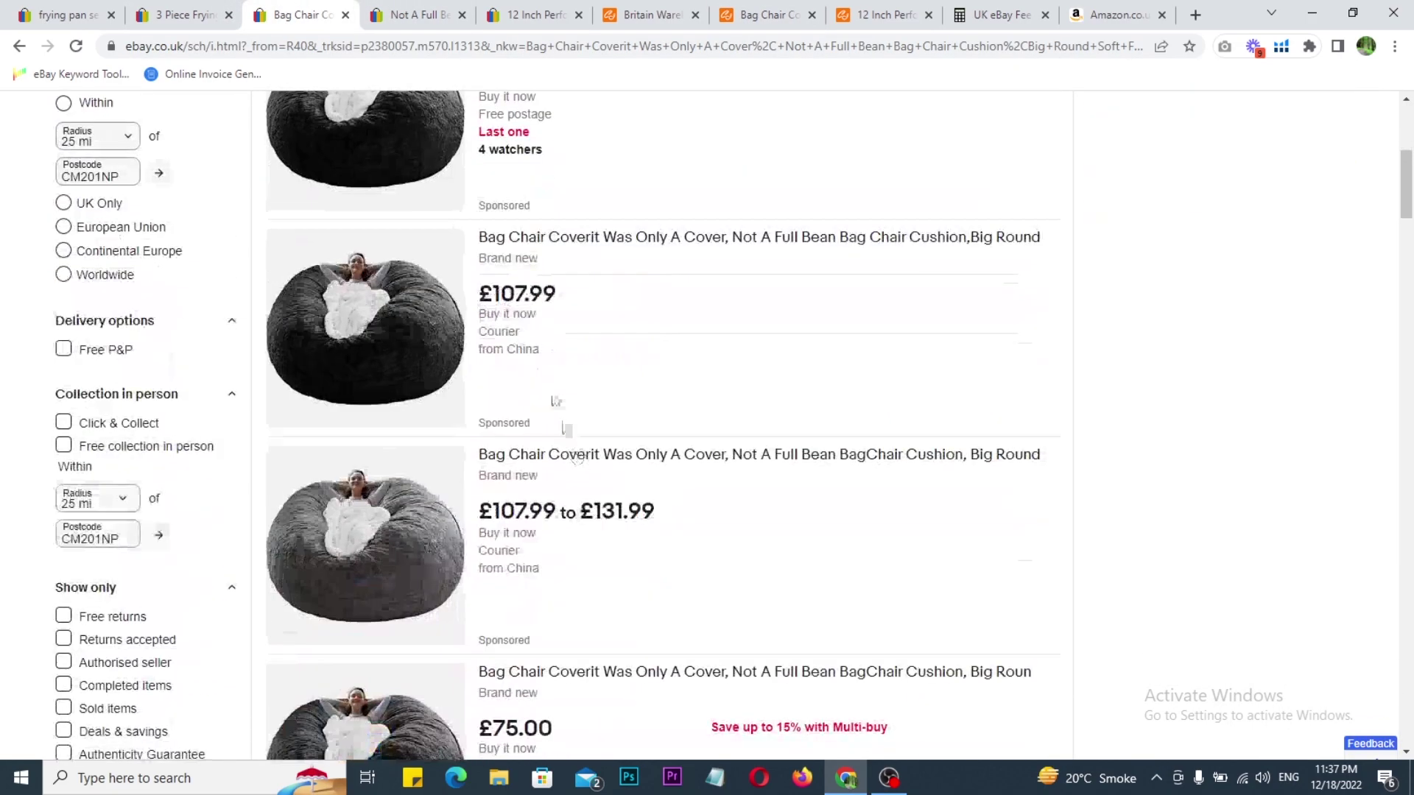
scroll(517, 353, "up", 3)
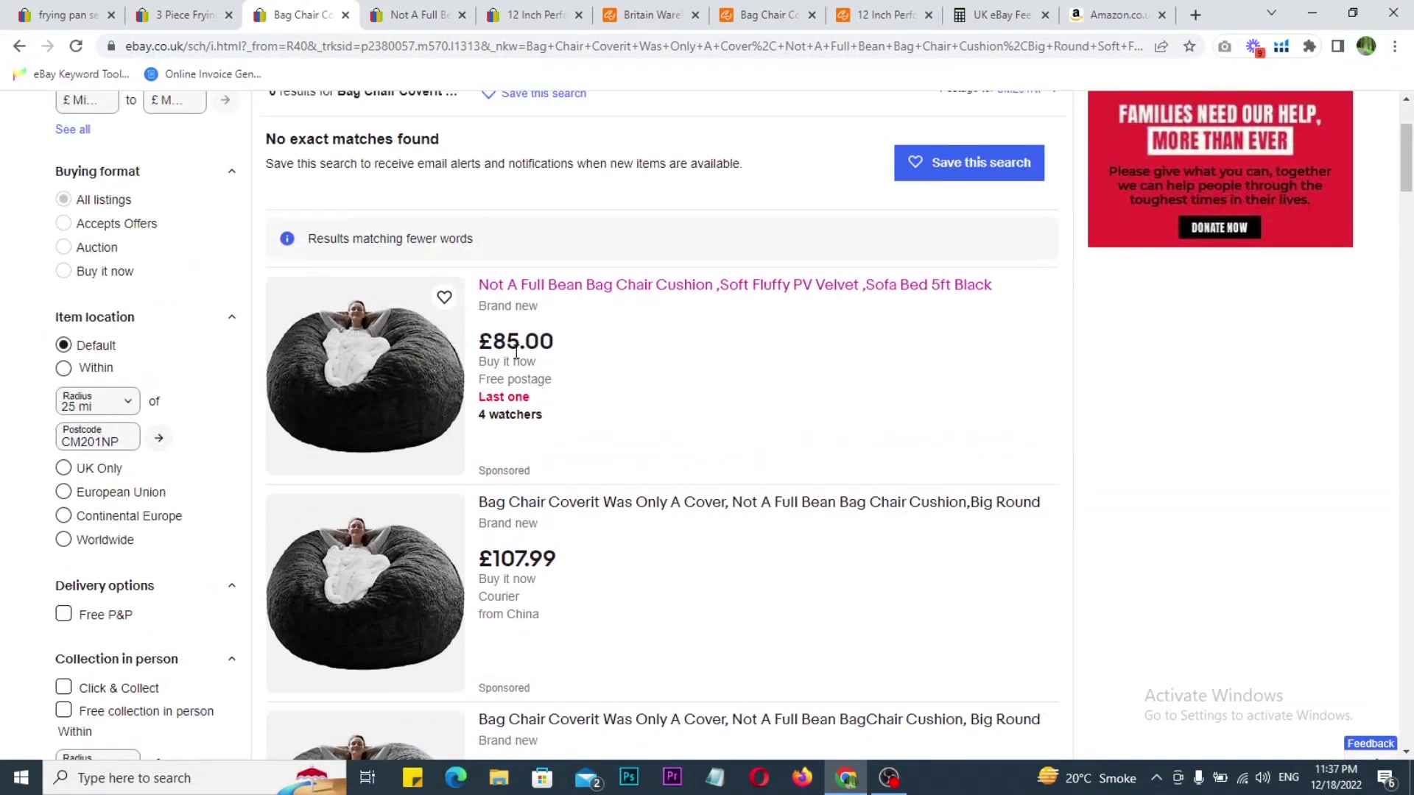
scroll(516, 352, "down", 6)
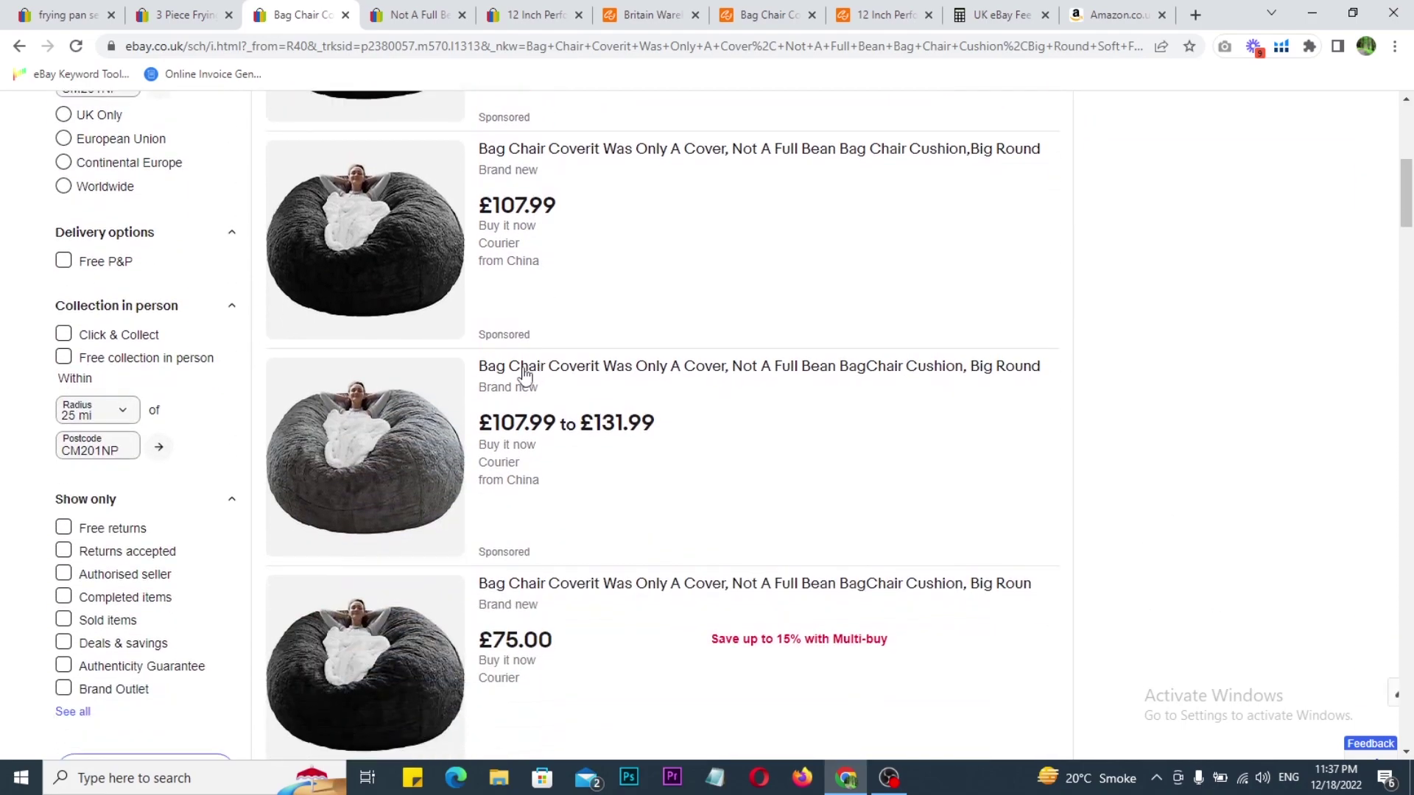
scroll(505, 354, "down", 4)
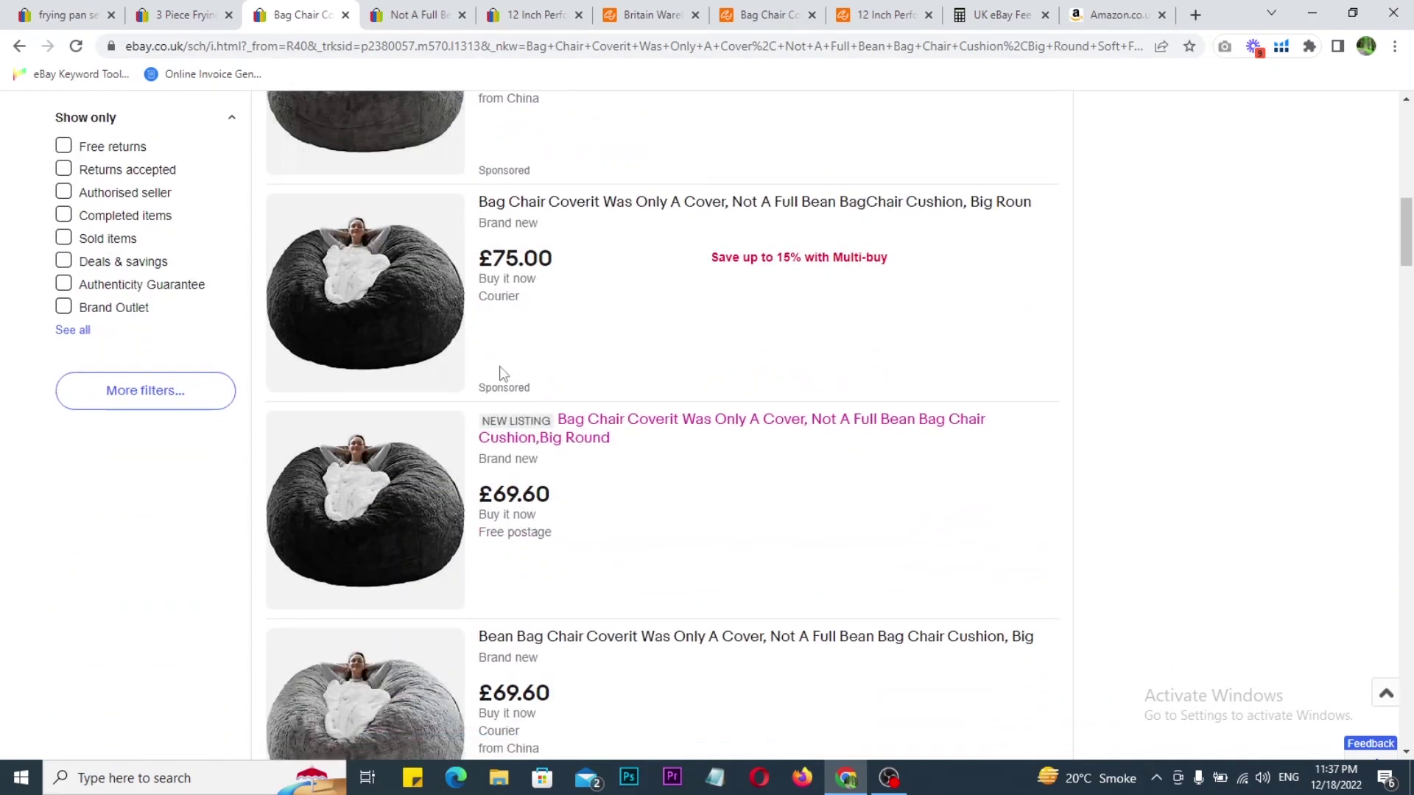
scroll(539, 368, "down", 3)
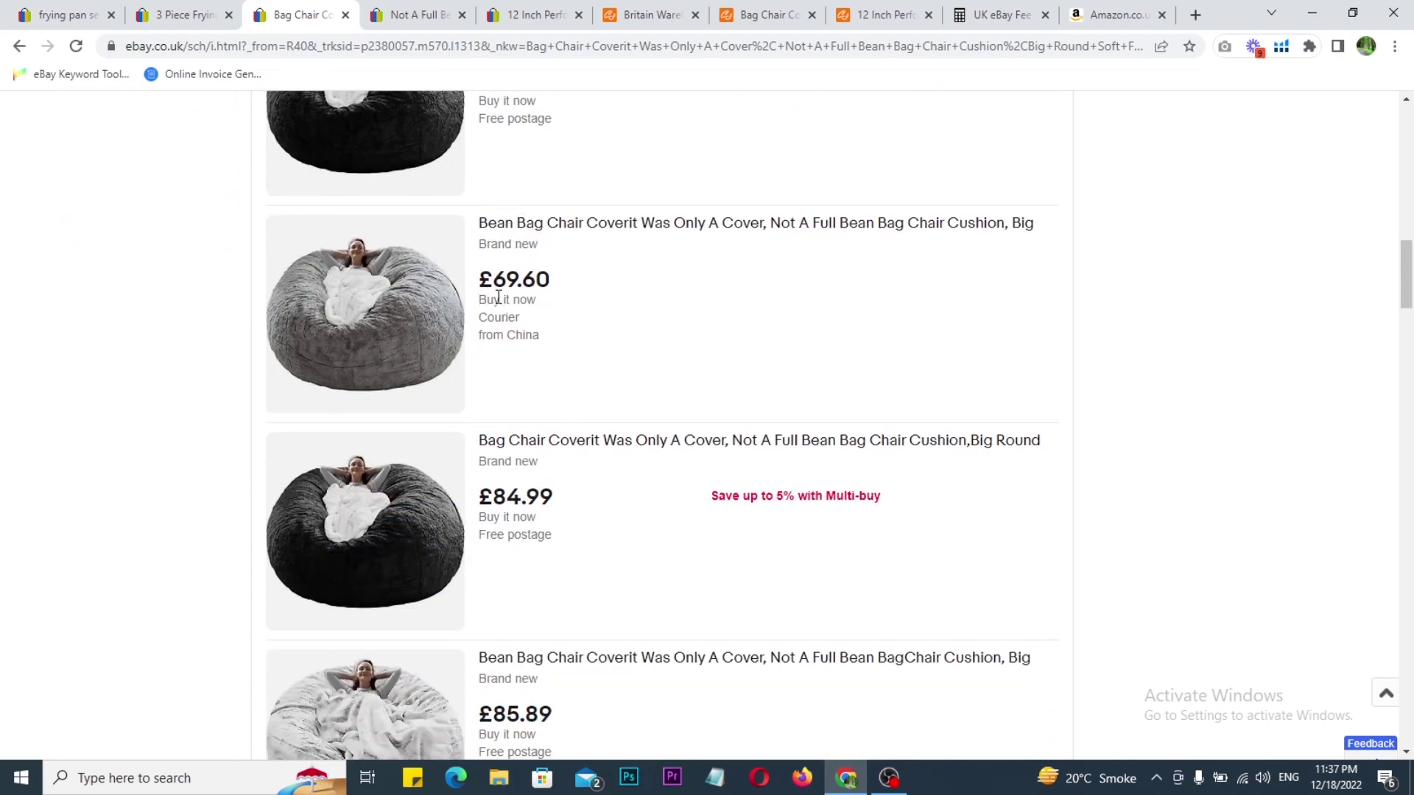
scroll(582, 360, "down", 2)
scroll(545, 471, "up", 12)
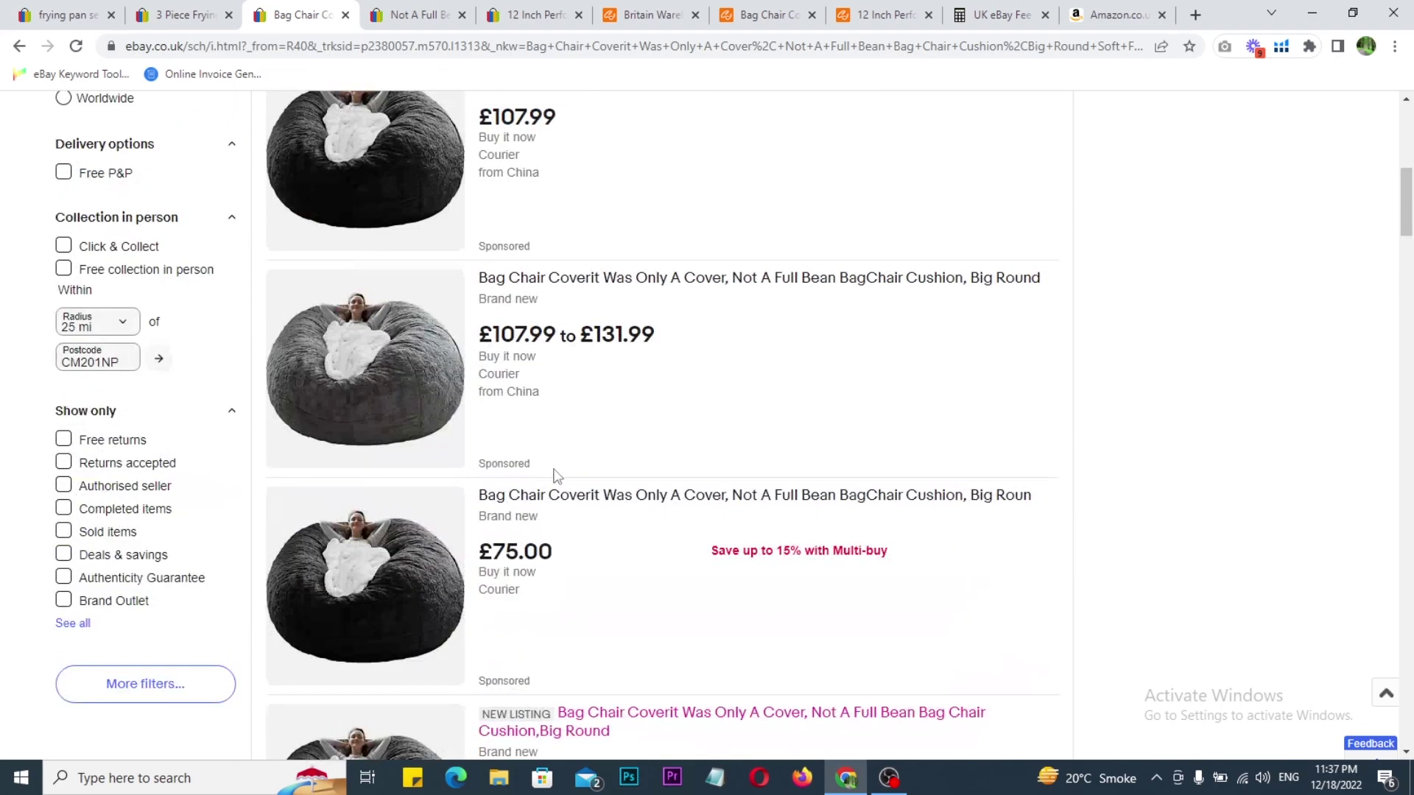
View the £85.00 bean bag chair listing and box and tick its sold count and seller information.
left_click(537, 285)
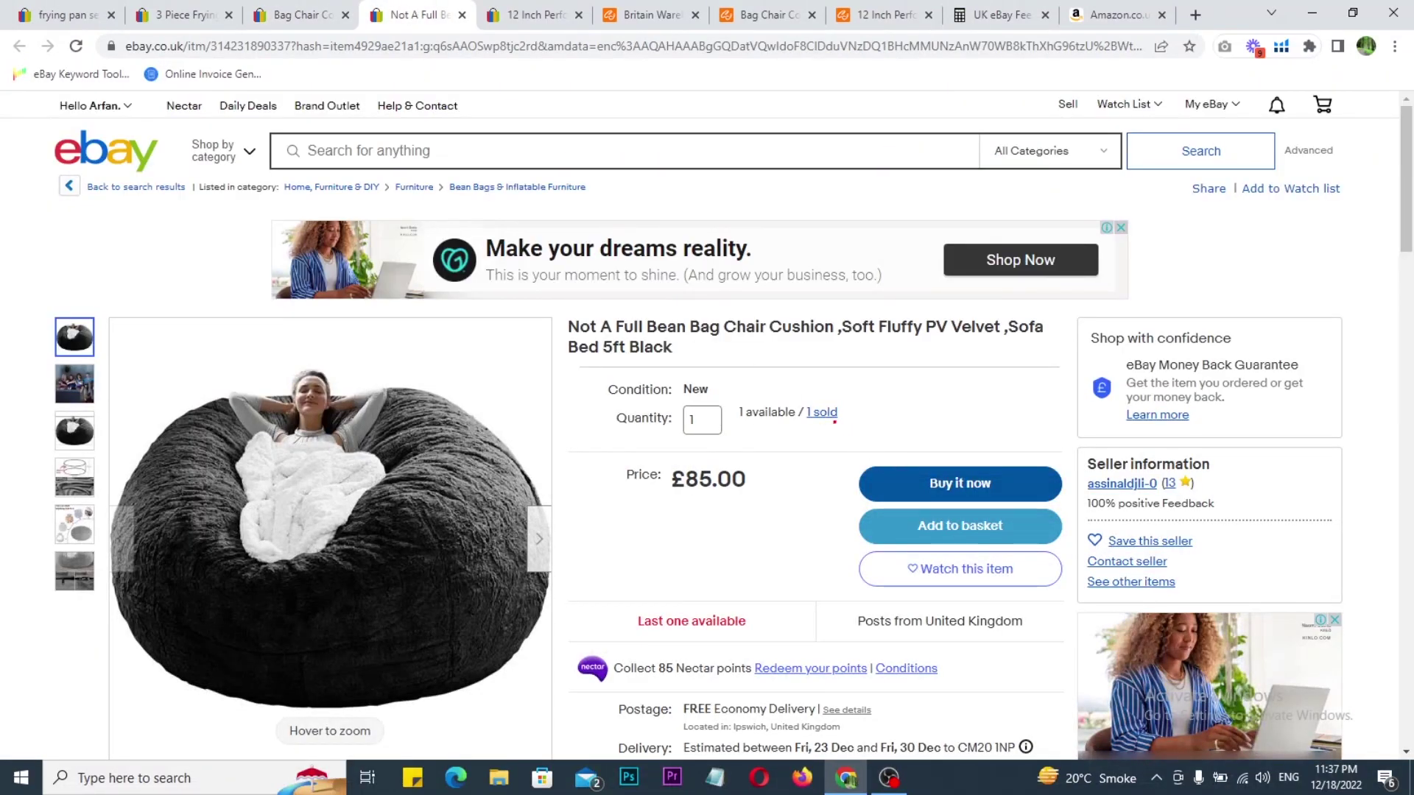
mouse_move(785, 388)
left_mouse_down()
mouse_move(844, 430)
mouse_move(1004, 360)
left_mouse_up()
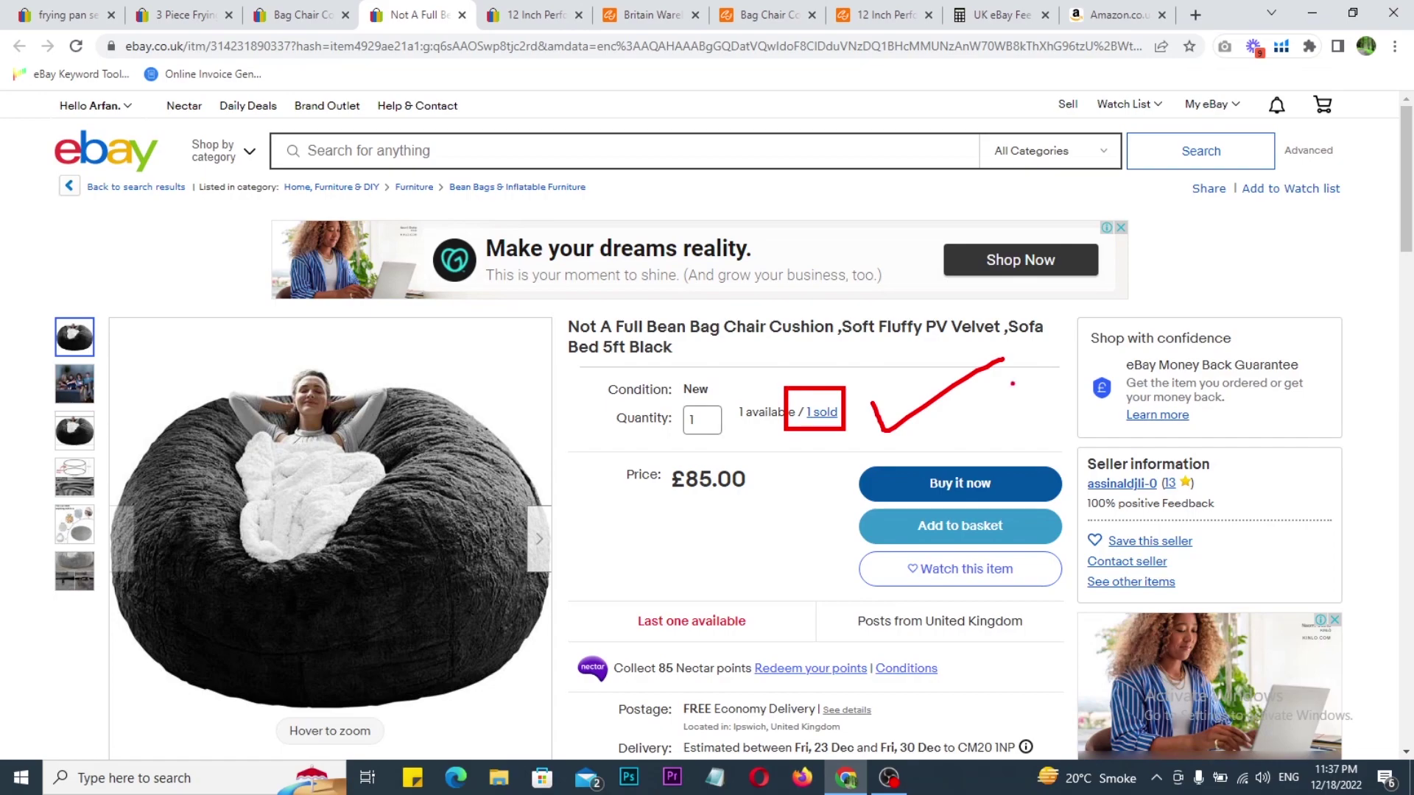
mouse_move(1060, 433)
left_mouse_down()
mouse_move(1120, 475)
mouse_move(1260, 528)
left_mouse_up()
mouse_move(1215, 471)
left_mouse_down()
mouse_move(1224, 497)
mouse_move(1276, 458)
left_mouse_up()
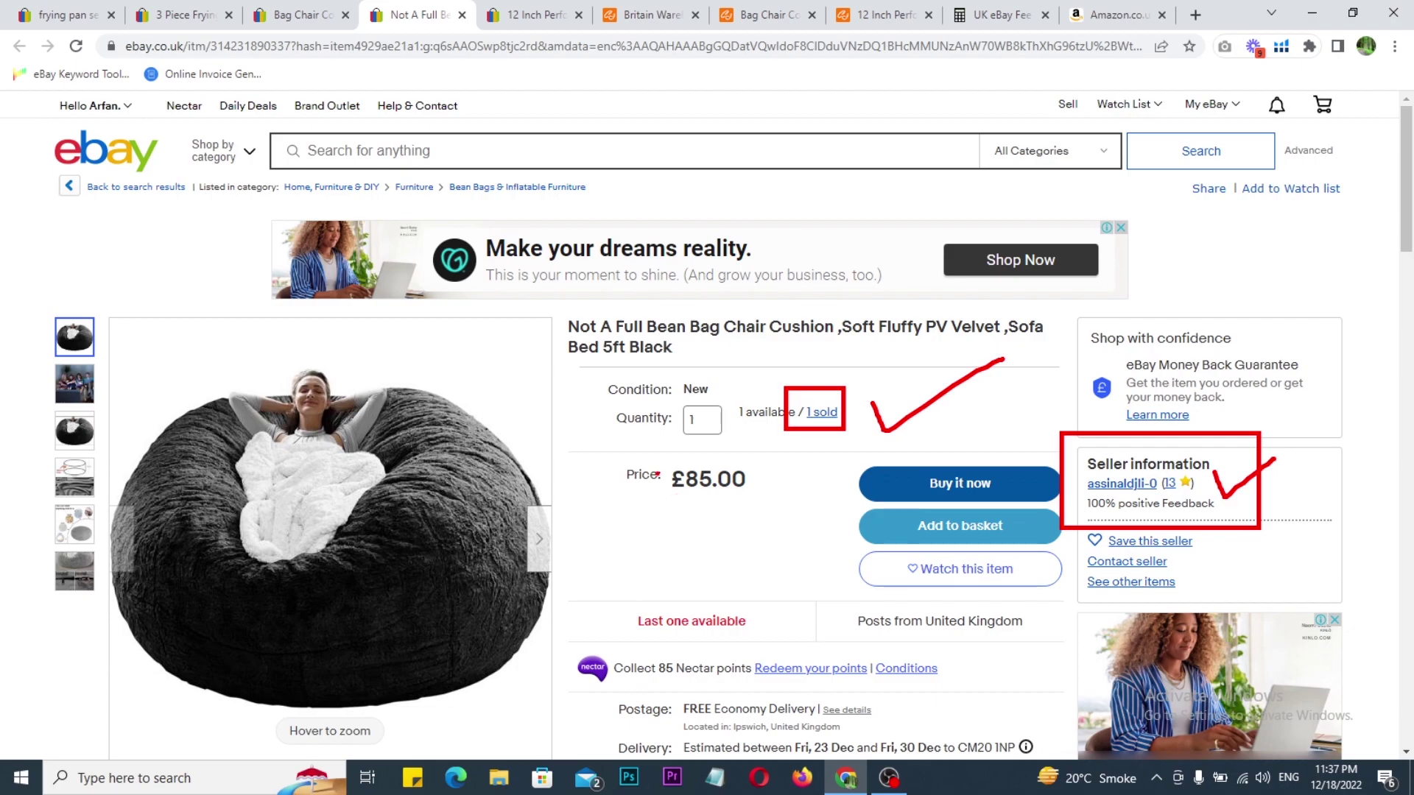
Filter the eBay bag chair cover search results to sold items only.
left_click(295, 14)
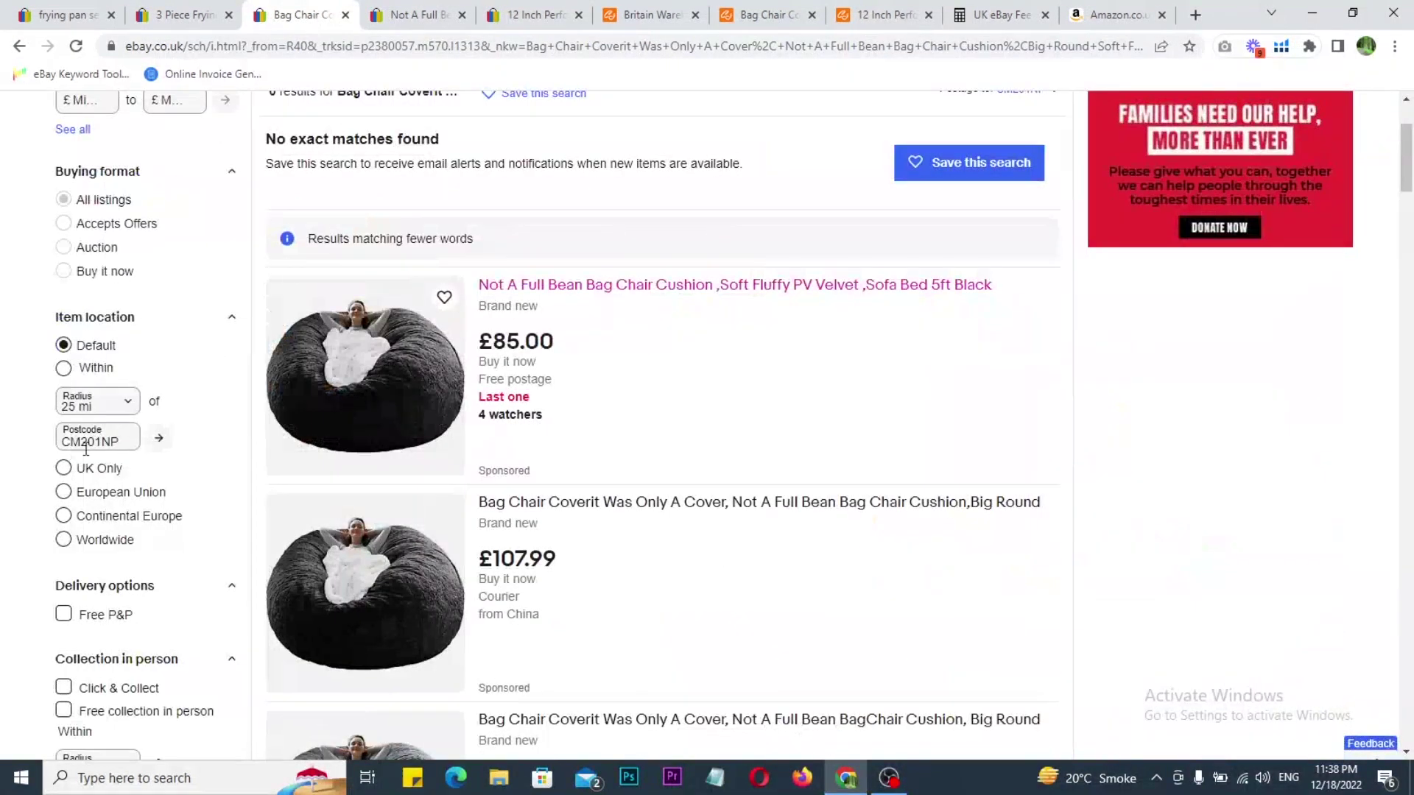
scroll(100, 438, "down", 5)
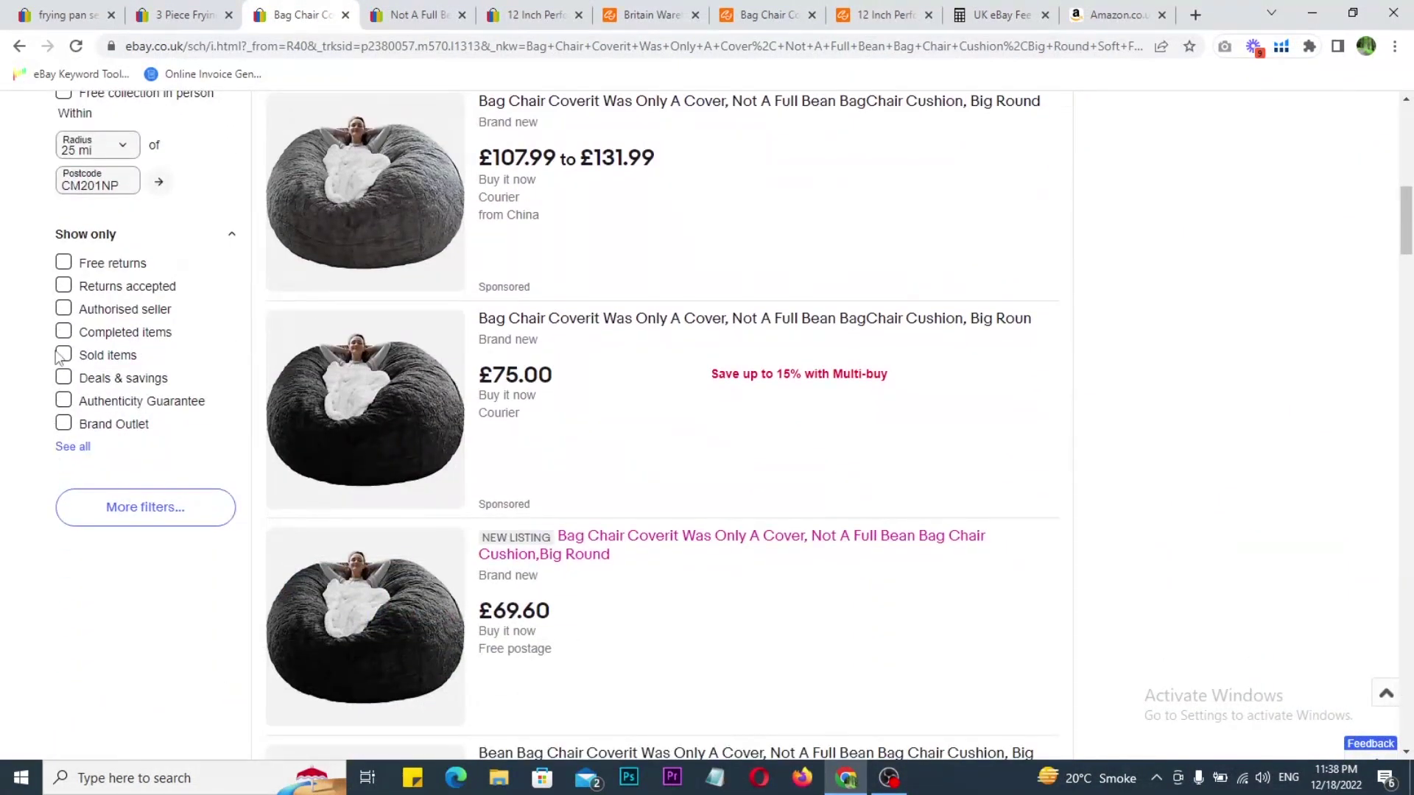
left_click(64, 357)
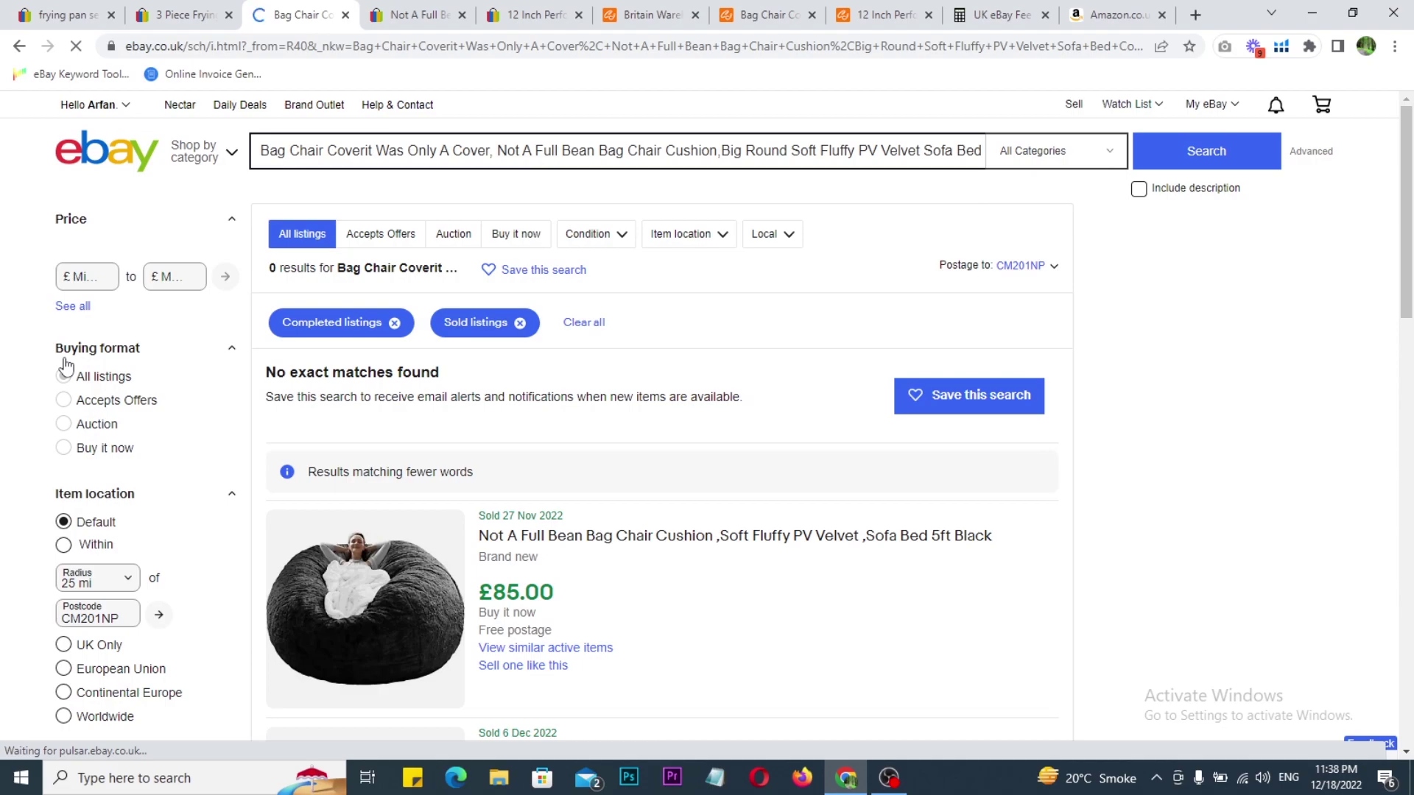
Open the bag chair cover listing sold on 6 Dec 2022 for £59.99 in a new tab.
scroll(736, 378, "down", 4)
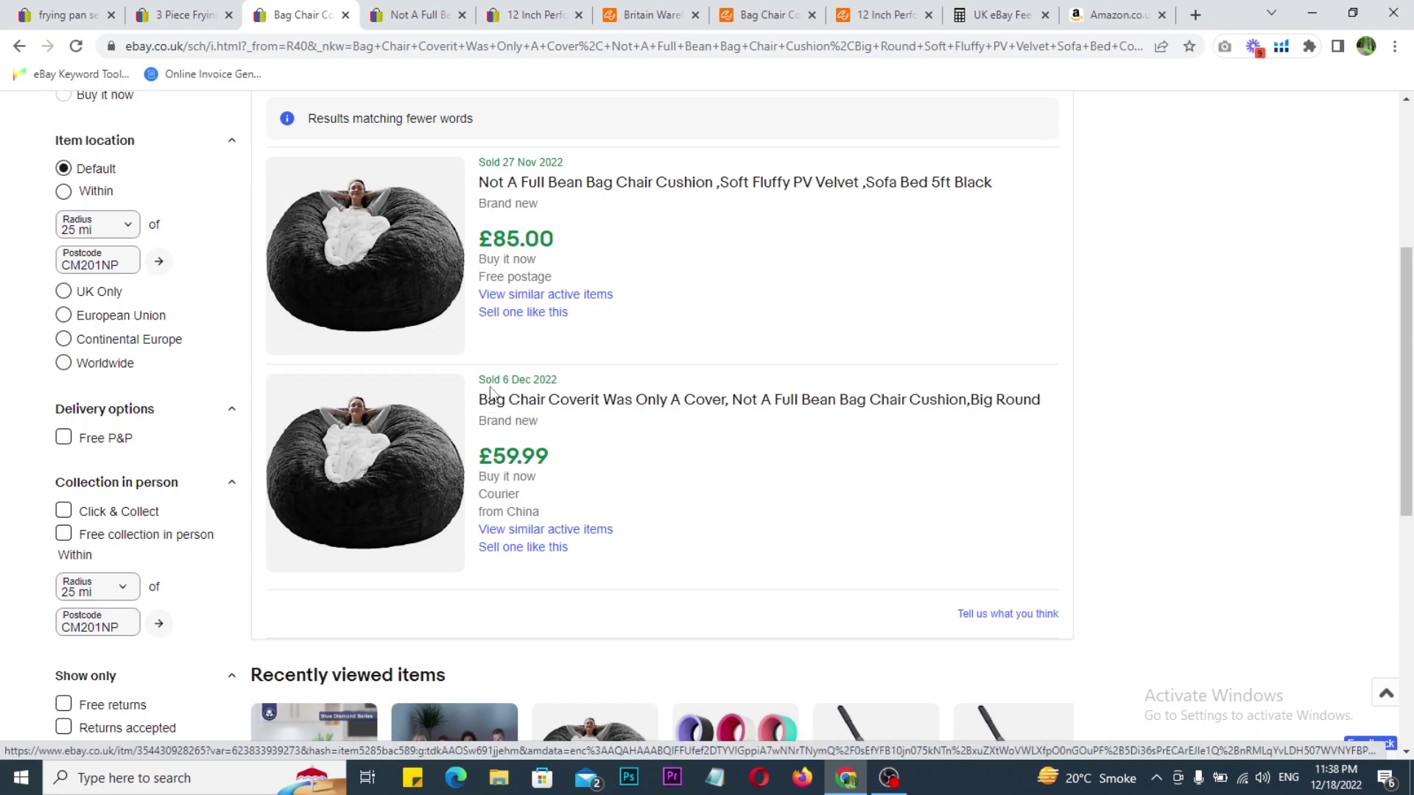
right_click(600, 404)
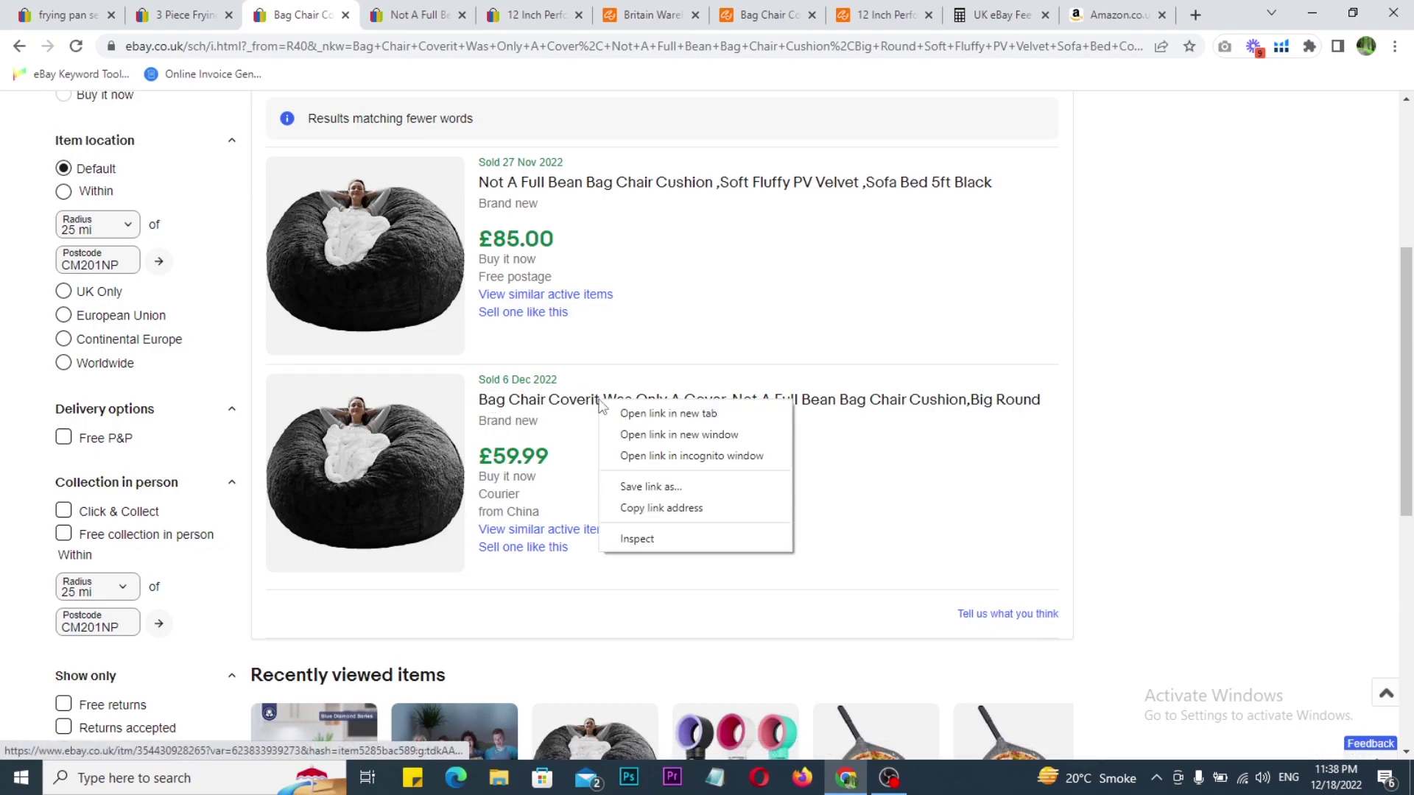
left_click(647, 415)
Examine the sold bag chair cover listings, their sold dates and selling prices on the results page.
scroll(643, 413, "down", 8)
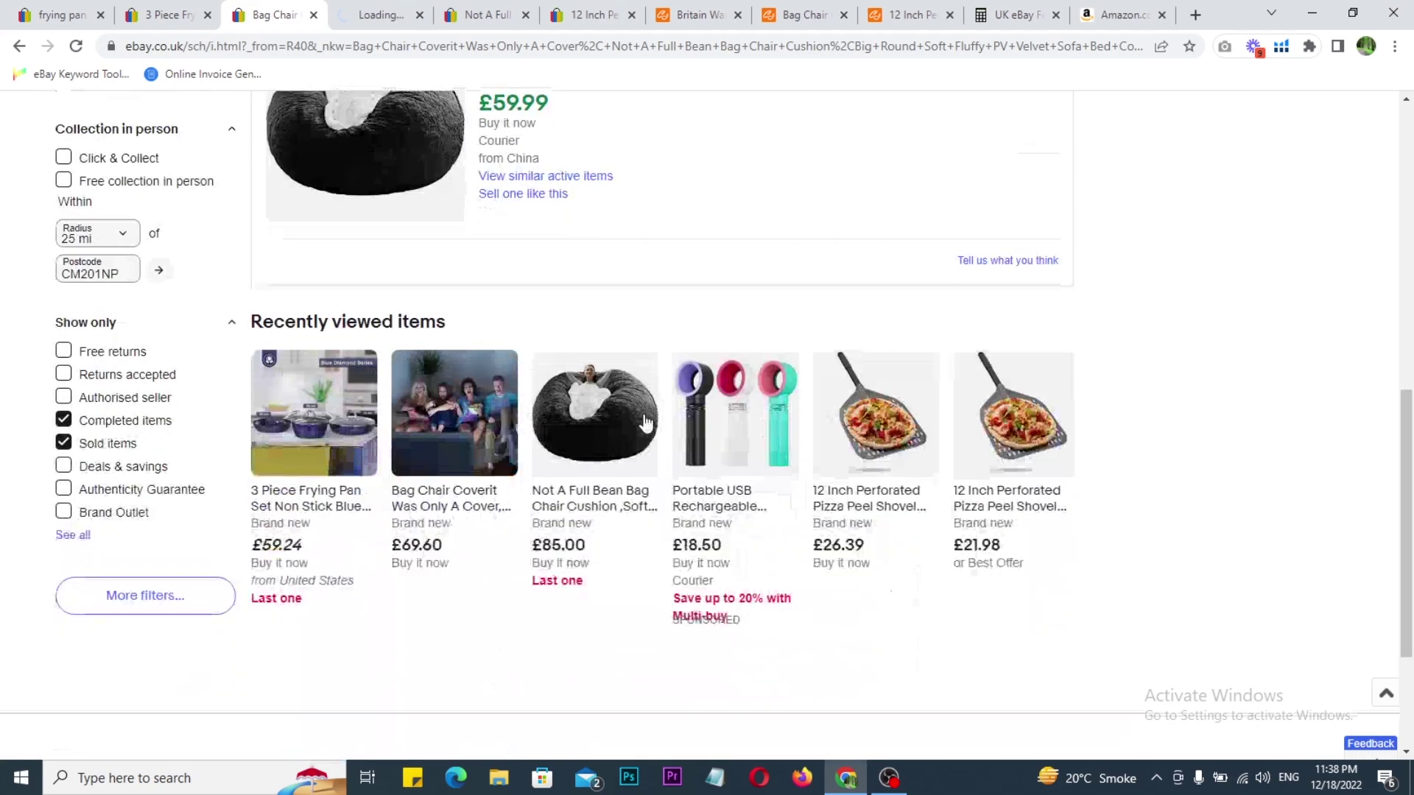
scroll(641, 451, "up", 6)
scroll(477, 377, "up", 1)
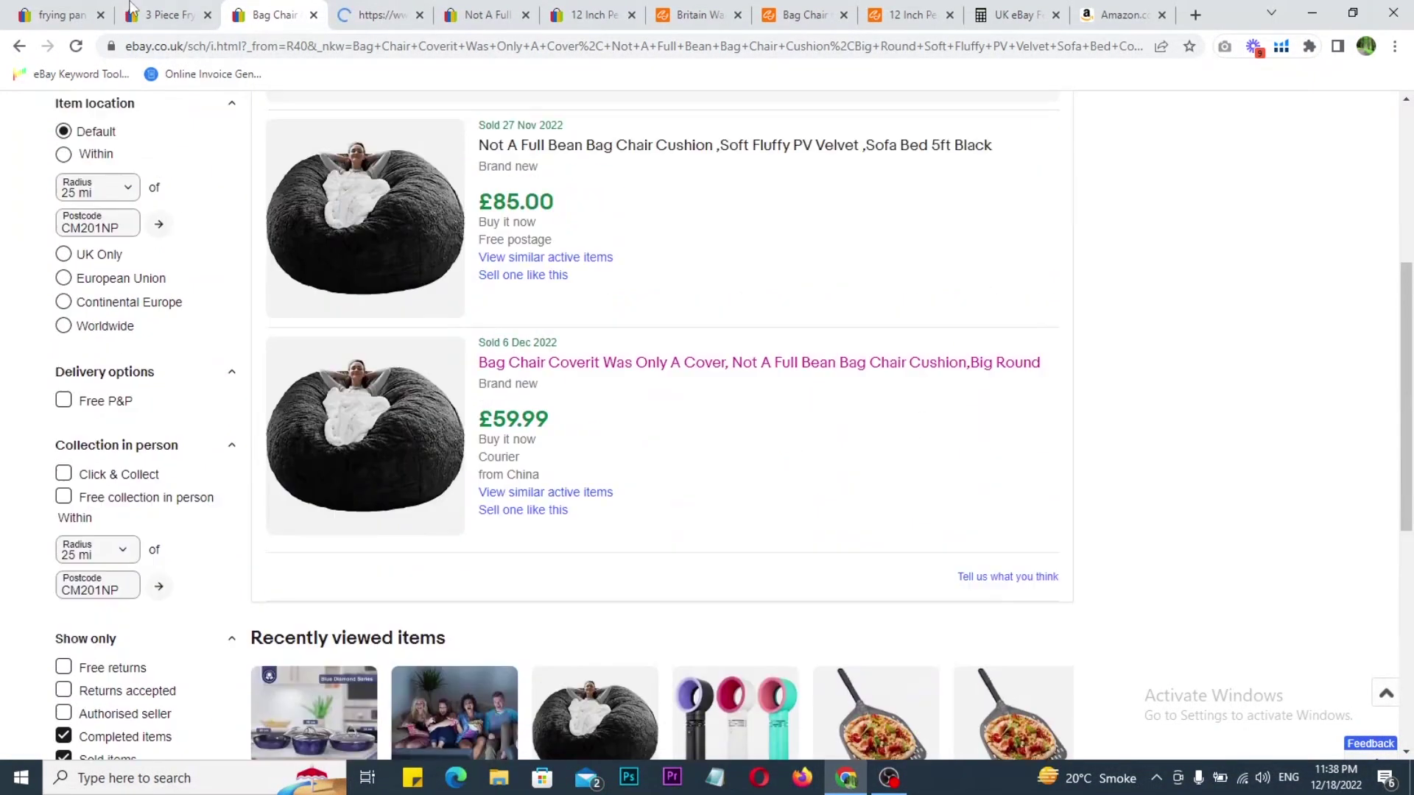
left_click(165, 15)
left_click(278, 11)
scroll(582, 447, "up", 5)
scroll(678, 449, "down", 6)
scroll(677, 451, "down", 5)
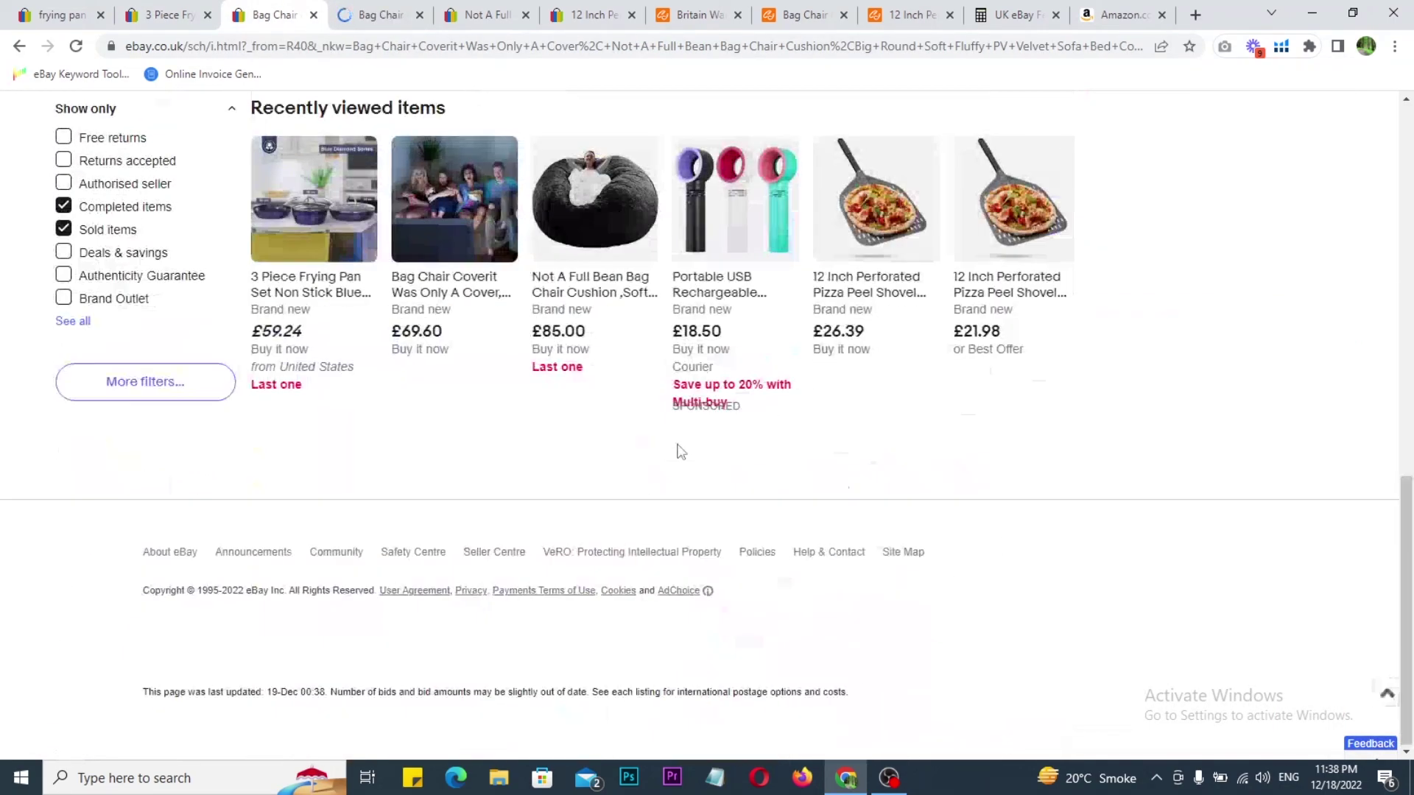
scroll(674, 515, "up", 7)
scroll(657, 513, "down", 4)
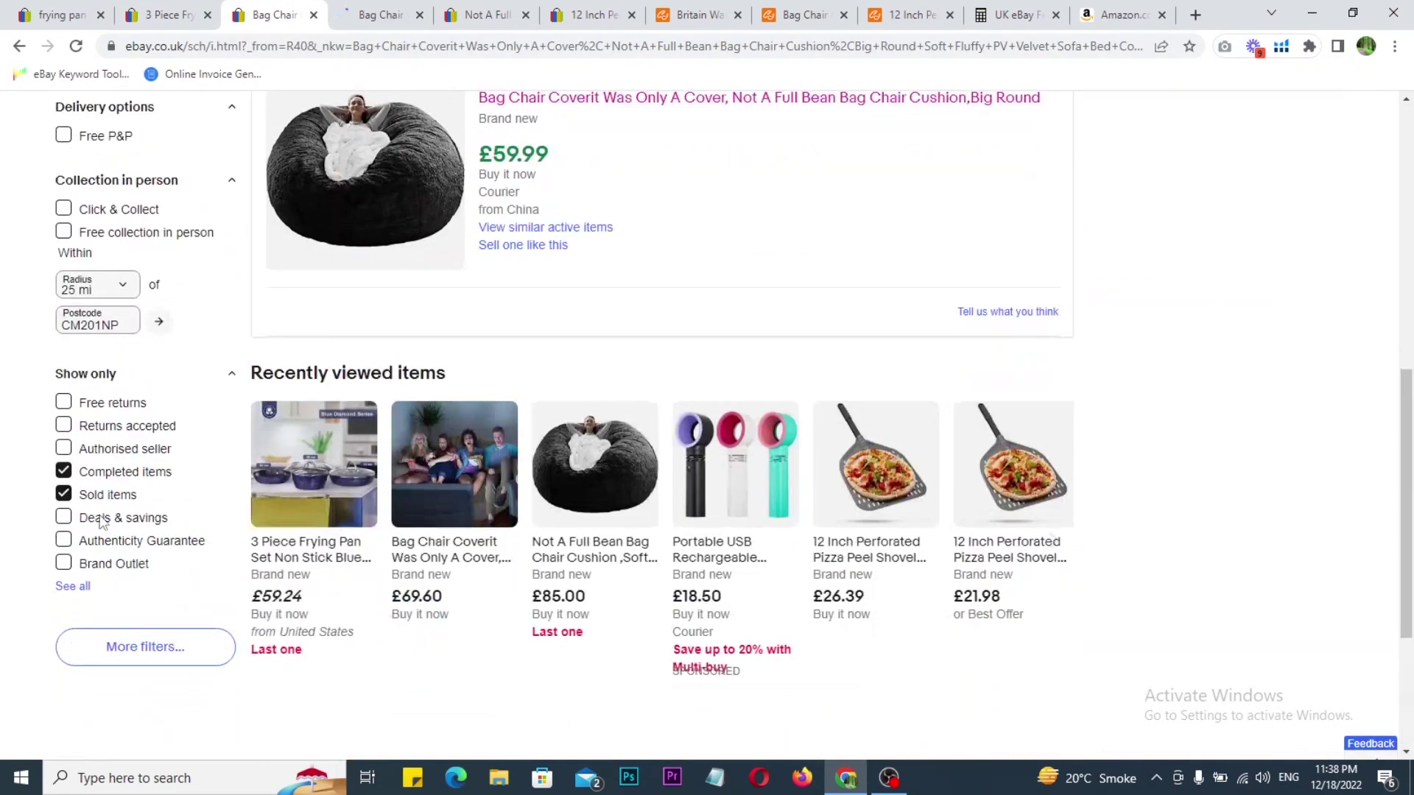
scroll(581, 517, "up", 5)
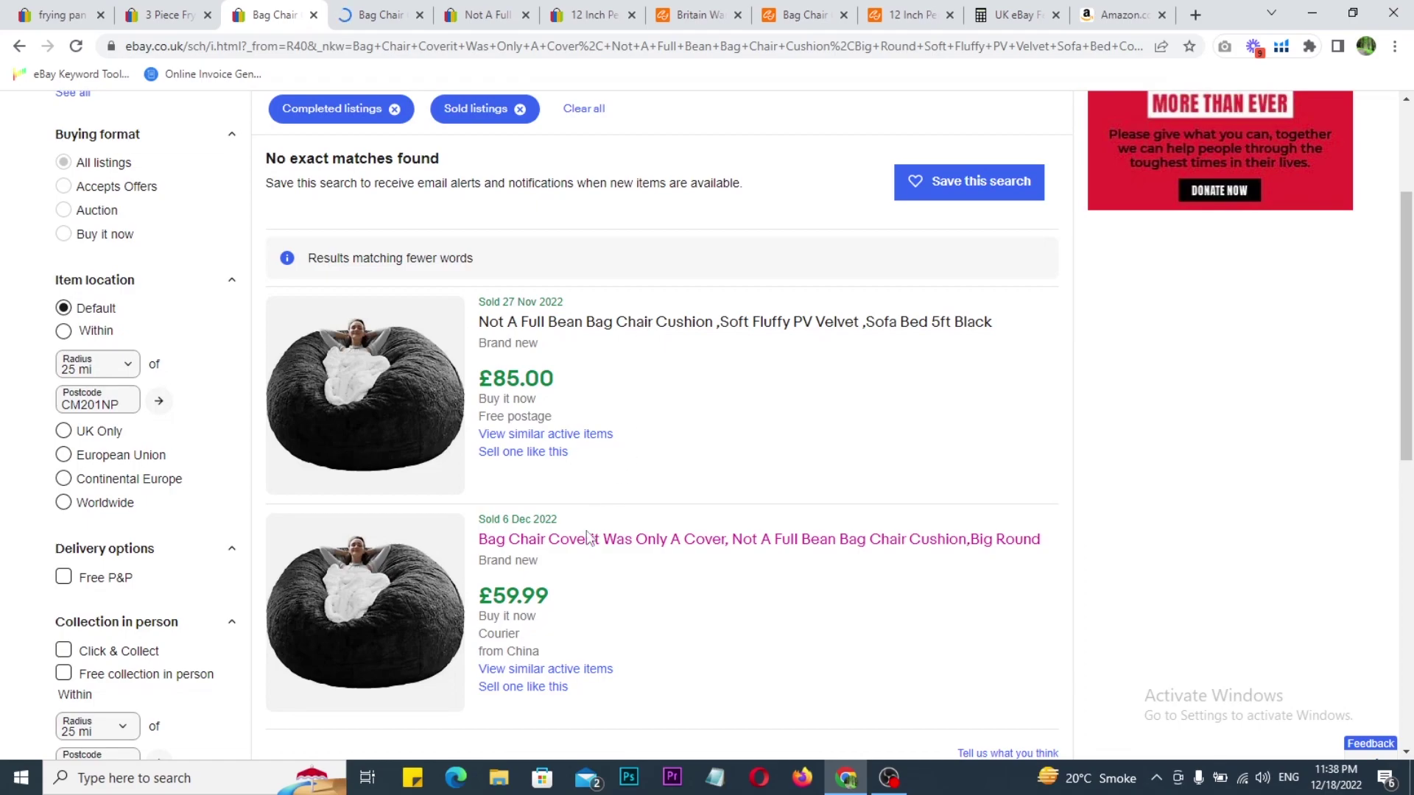
scroll(582, 508, "down", 2)
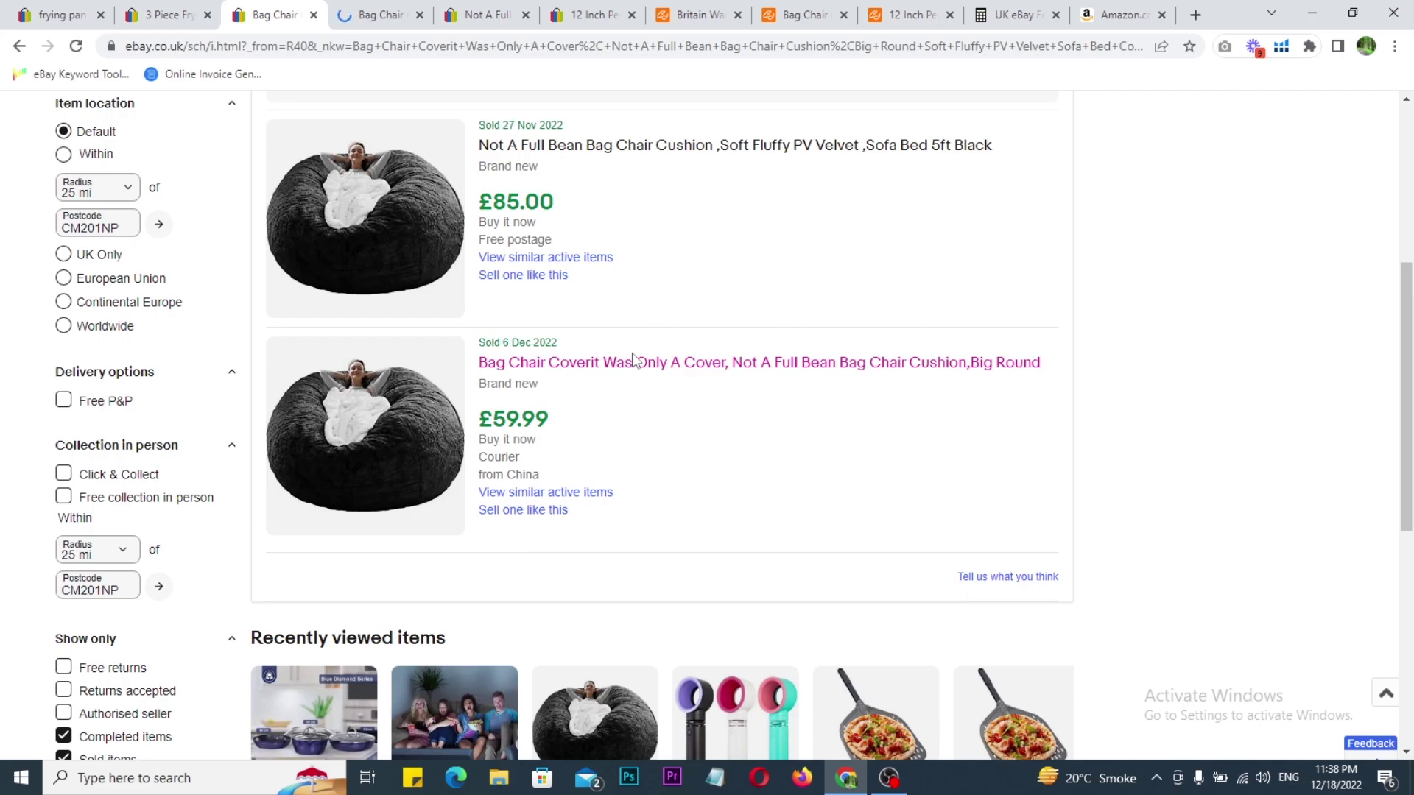
Switch to the eBay pizza peel results and draw three labelled boxes over the listings, starting with C and P, ticking each.
key("ctrl+6")
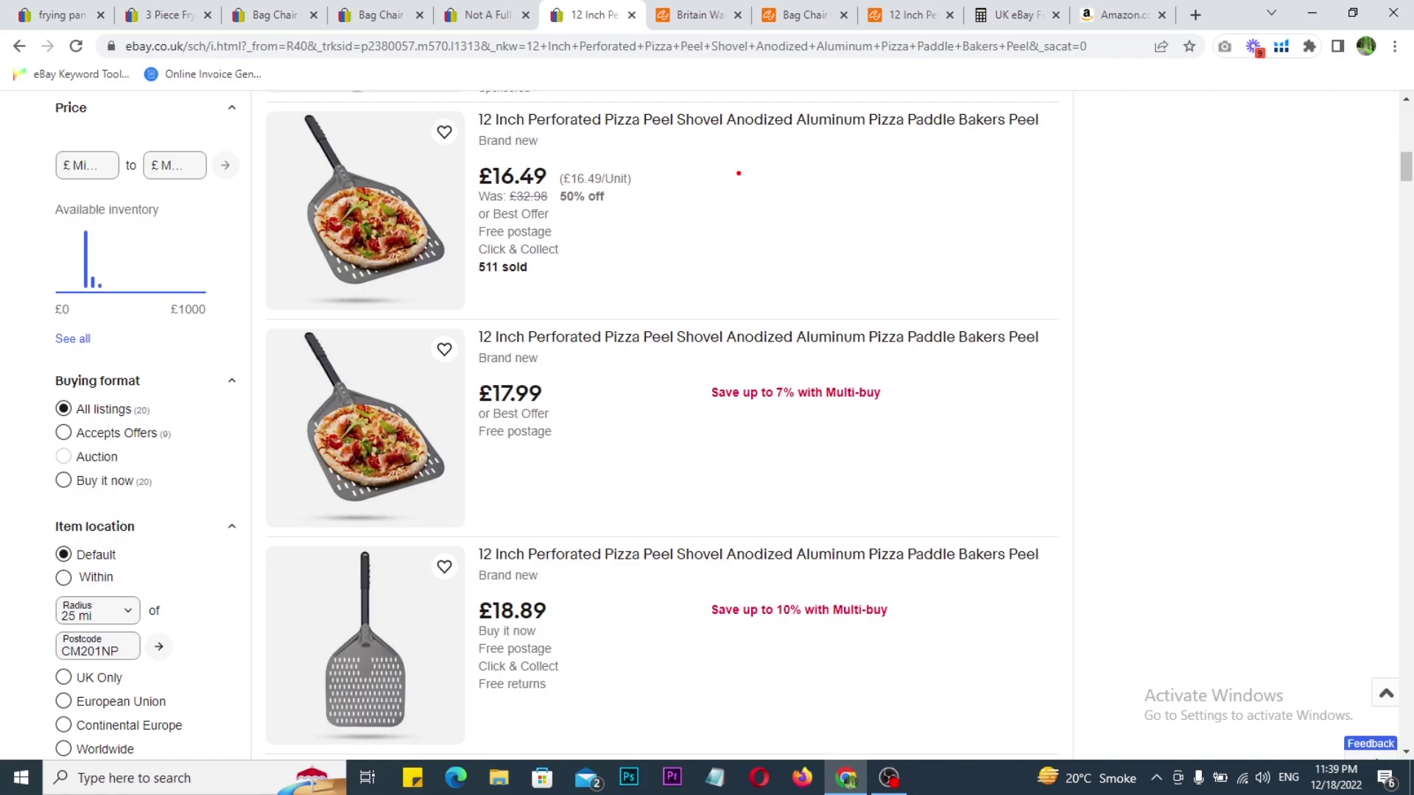
left_click_drag(725, 155, 860, 247)
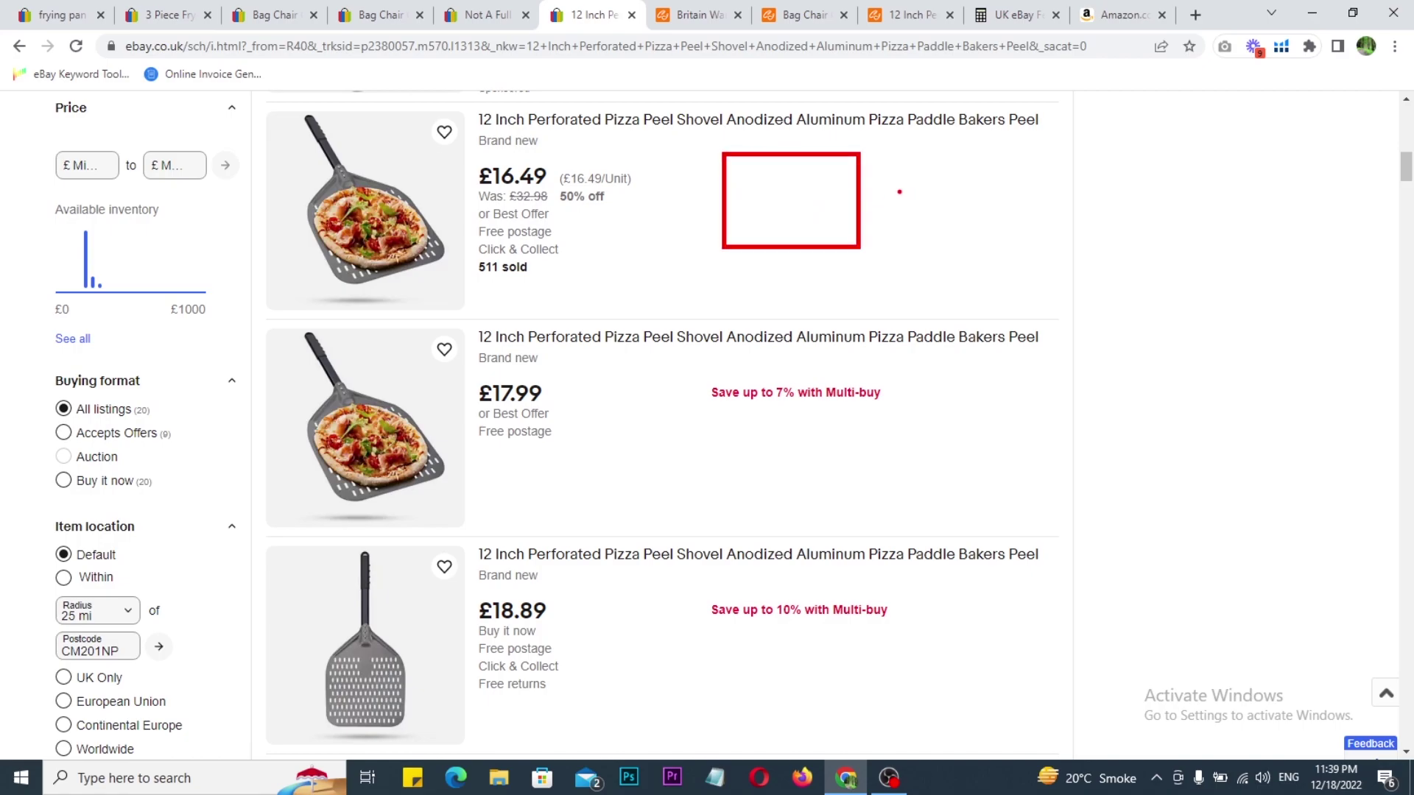
mouse_move(789, 186)
left_mouse_down()
mouse_move(766, 200)
mouse_move(823, 223)
left_mouse_up()
mouse_move(916, 172)
left_mouse_down()
mouse_move(922, 187)
mouse_move(1002, 163)
left_mouse_up()
left_click_drag(725, 279, 870, 390)
mouse_move(792, 341)
left_mouse_down()
mouse_move(802, 370)
mouse_move(801, 338)
left_mouse_up()
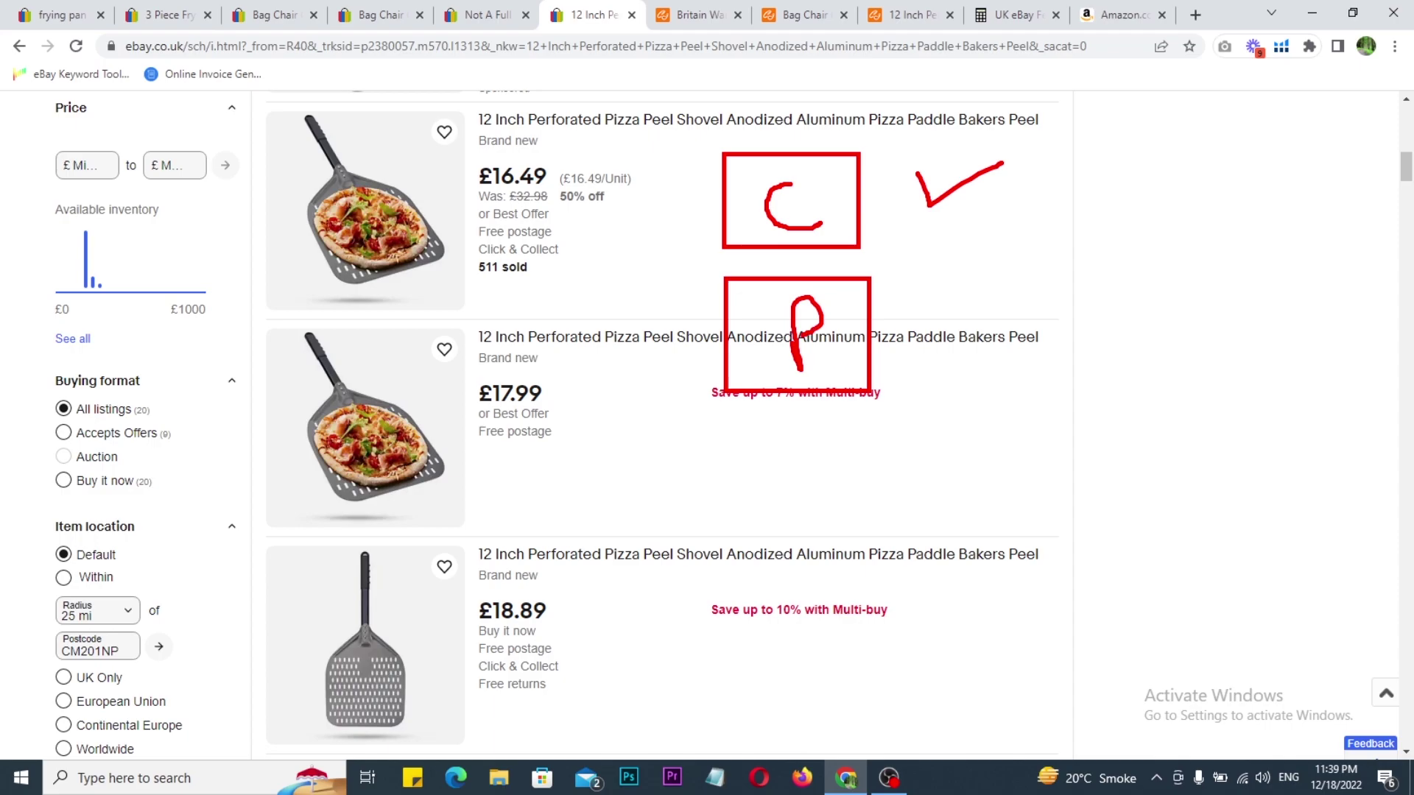
left_click_drag(932, 303, 981, 286)
left_click_drag(734, 416, 861, 537)
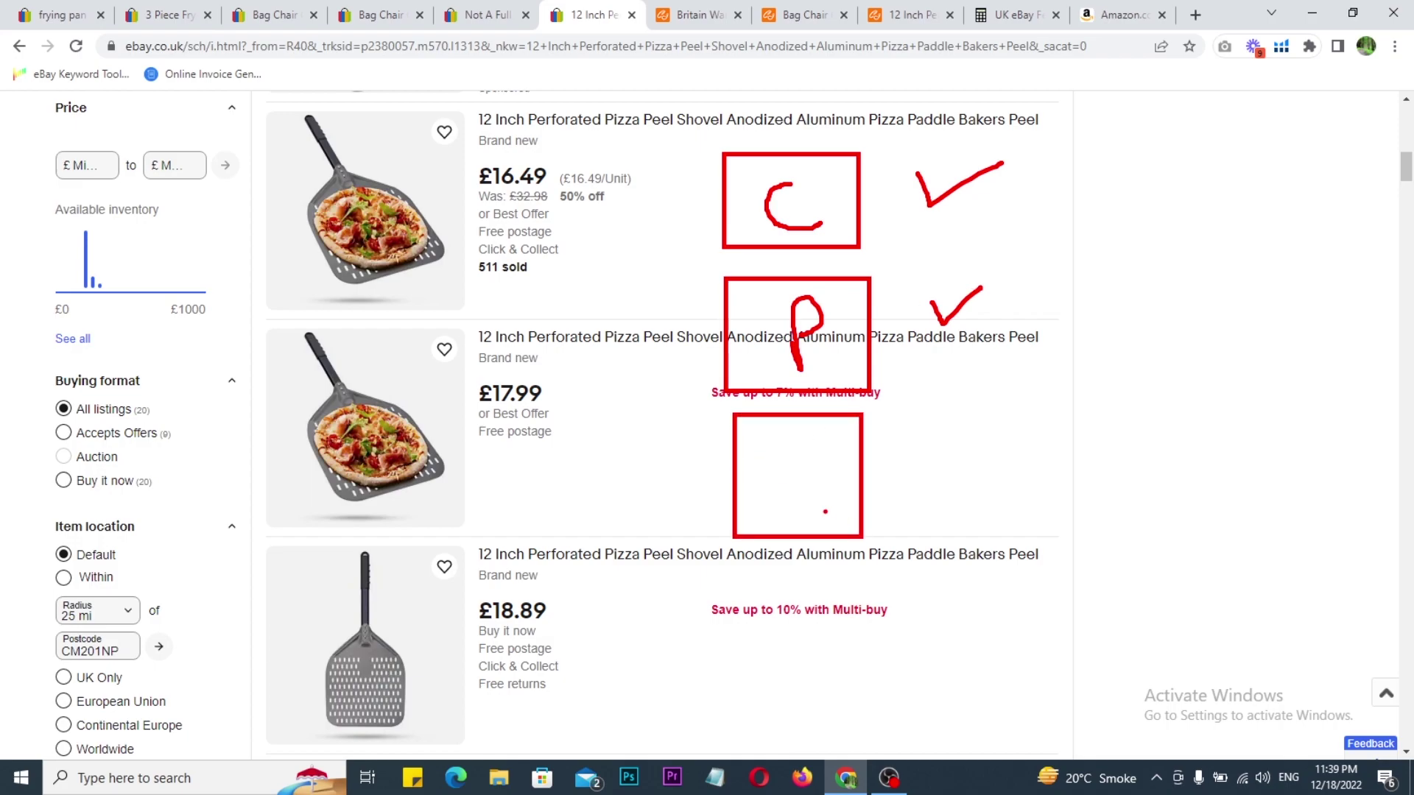
left_click_drag(797, 466, 797, 504)
mouse_move(967, 464)
left_mouse_down()
mouse_move(976, 488)
mouse_move(1058, 432)
left_mouse_up()
Box the photos of the first two pizza peel listings and write 2% and a circled 4 beside the listings.
left_click_drag(246, 104, 513, 294)
mouse_move(234, 315)
left_mouse_down()
mouse_move(458, 521)
mouse_move(495, 544)
mouse_move(496, 529)
left_mouse_up()
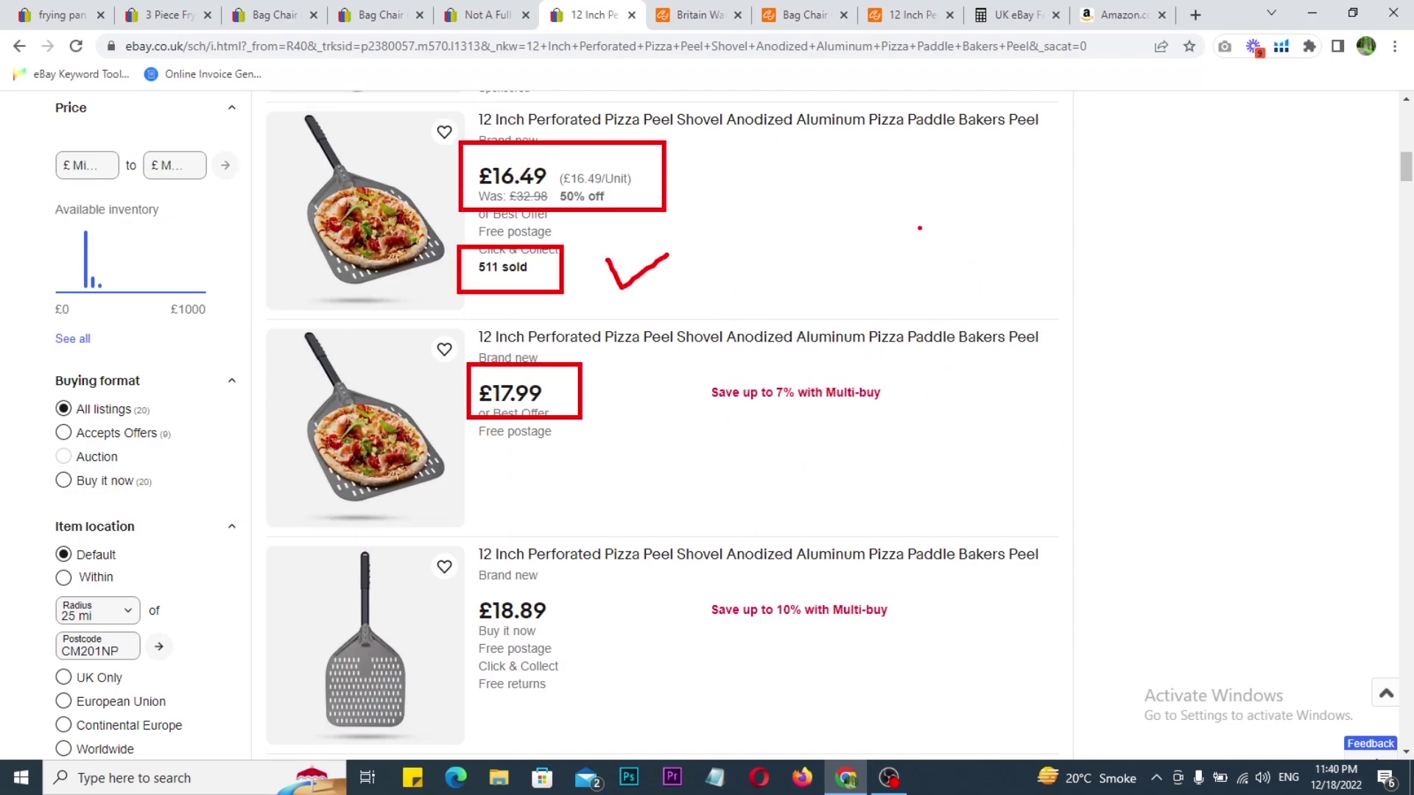
mouse_move(919, 228)
left_mouse_down()
mouse_move(972, 225)
mouse_move(1038, 263)
left_mouse_up()
left_click_drag(1135, 171, 1093, 251)
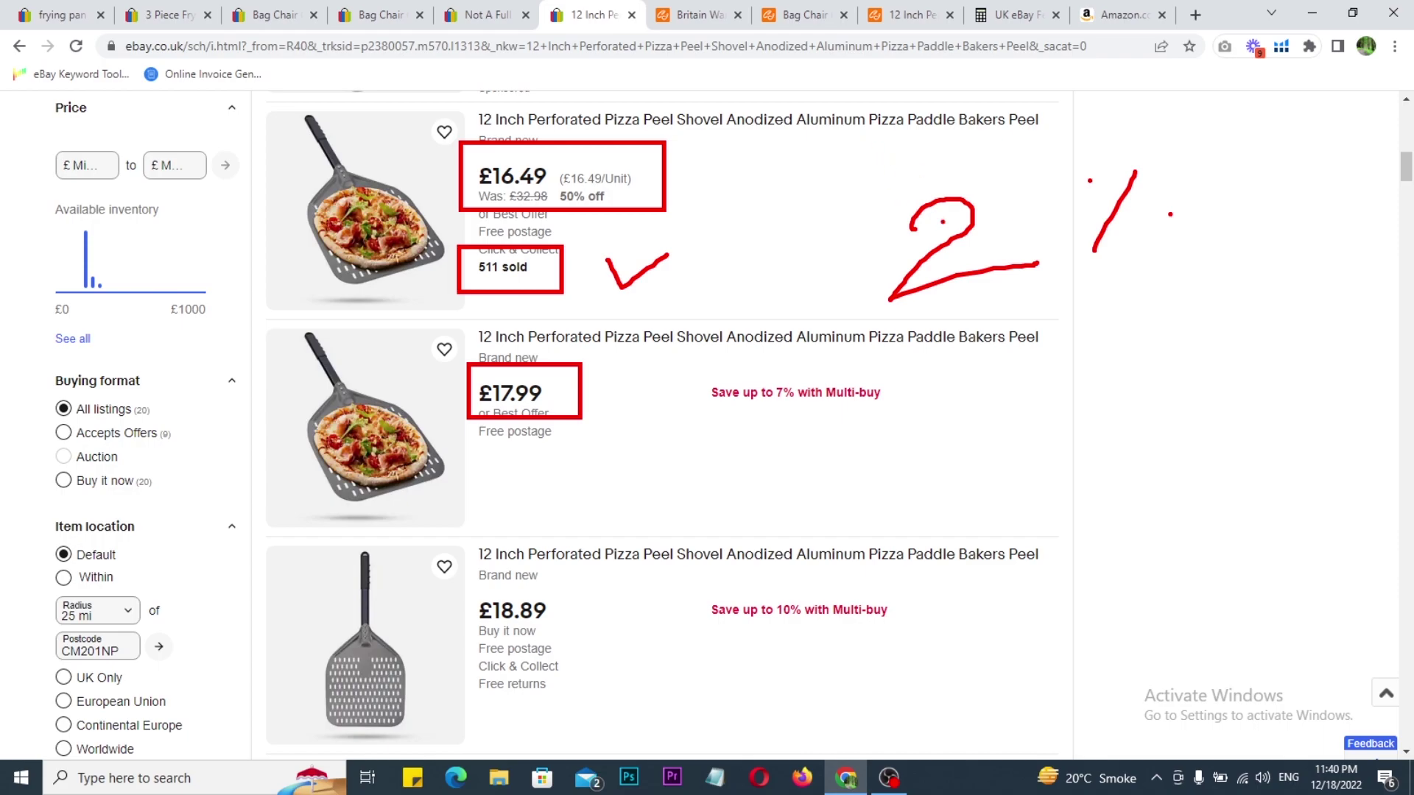
mouse_move(1078, 319)
left_mouse_down()
mouse_move(1142, 424)
mouse_move(1159, 416)
left_mouse_up()
mouse_move(1262, 288)
left_mouse_down()
mouse_move(1115, 274)
mouse_move(1265, 337)
mouse_move(1264, 285)
left_mouse_up()
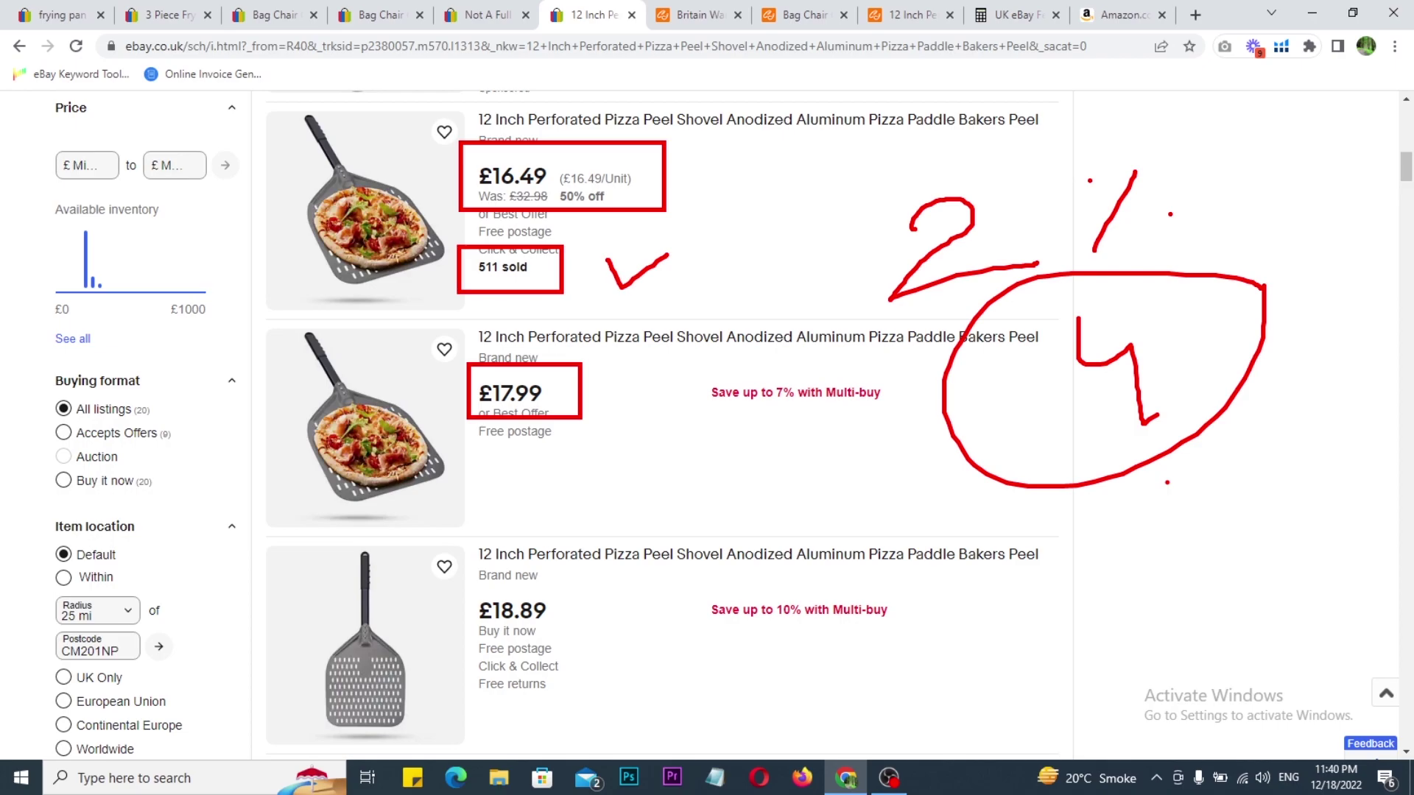
Write 30% over the pizza peel listings and clear all drawn marks from the page.
mouse_move(544, 499)
left_mouse_down()
mouse_move(611, 563)
mouse_move(540, 589)
left_mouse_up()
mouse_move(751, 502)
left_mouse_down()
mouse_move(729, 508)
mouse_move(792, 507)
left_mouse_up()
left_click(838, 448)
left_click_drag(913, 429, 865, 541)
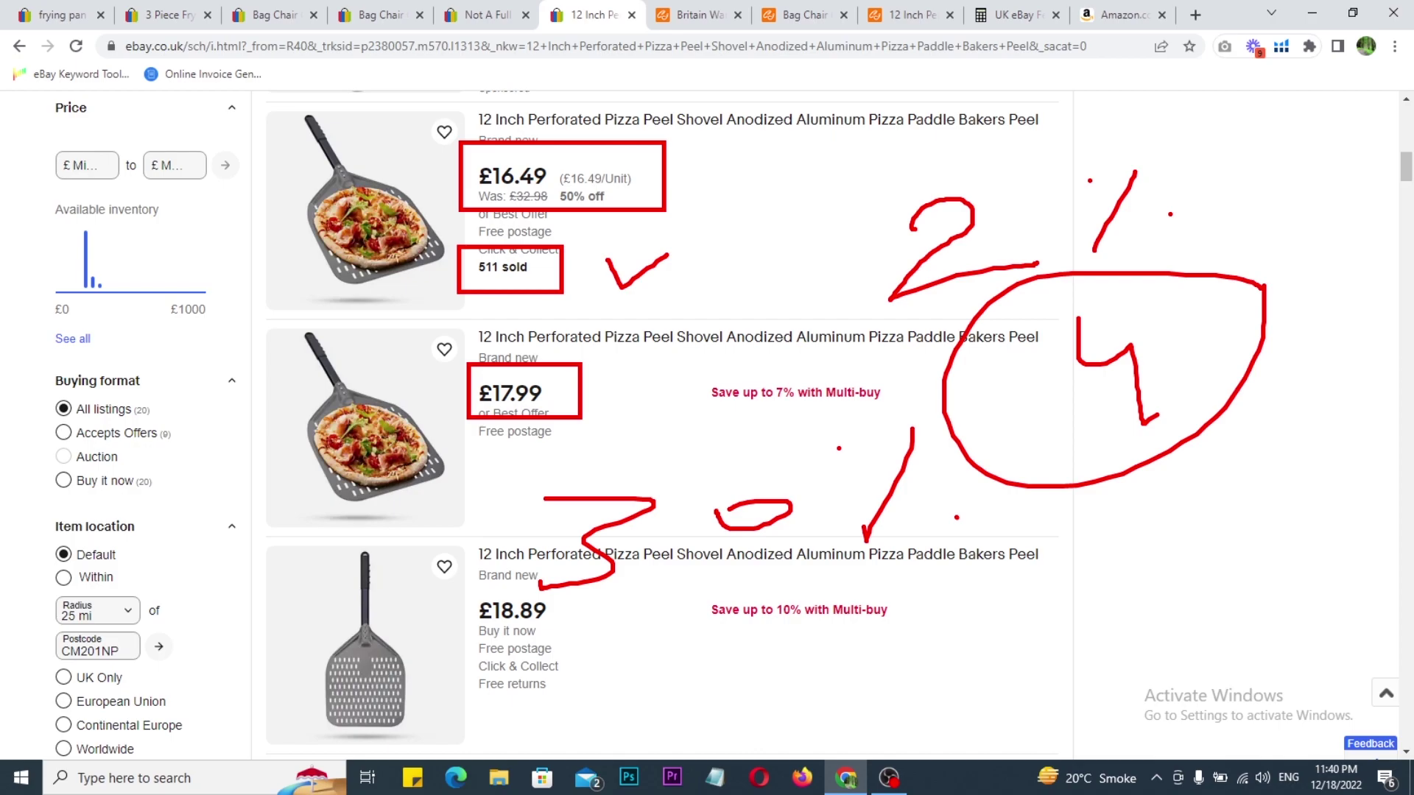
key("Escape")
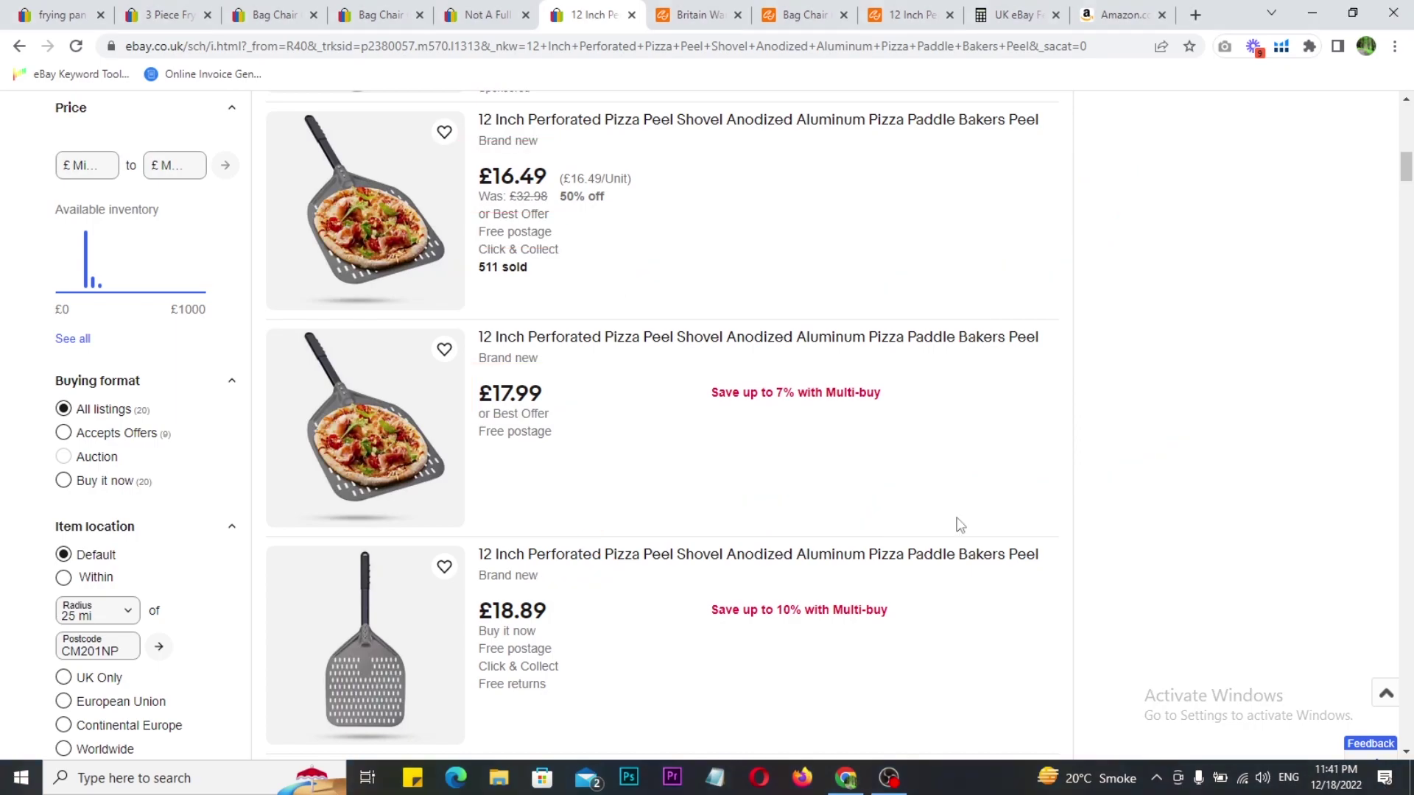